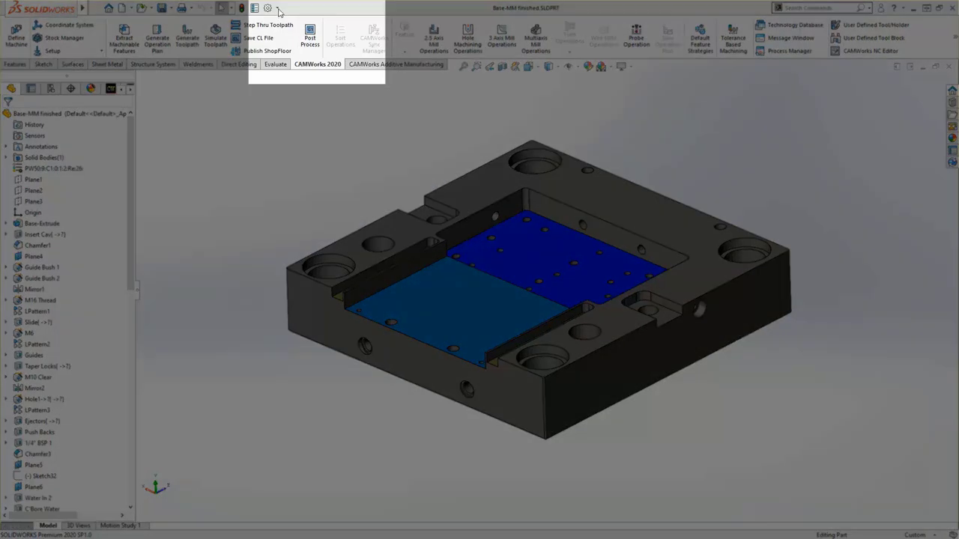
Check the add-ins list for CAMWorks 2020 being active and loaded at start-up, then accept the list
left_click(277, 9)
left_click(288, 45)
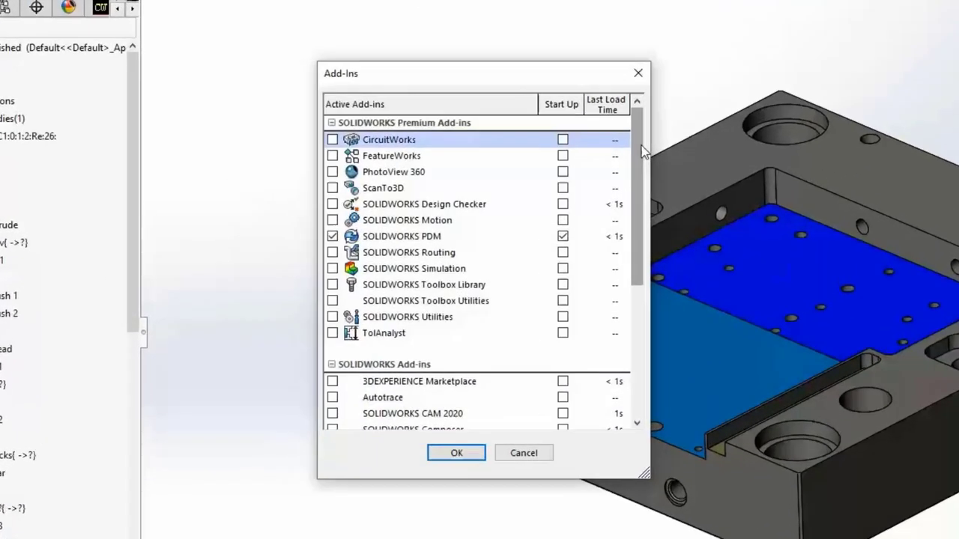
left_click_drag(642, 149, 636, 288)
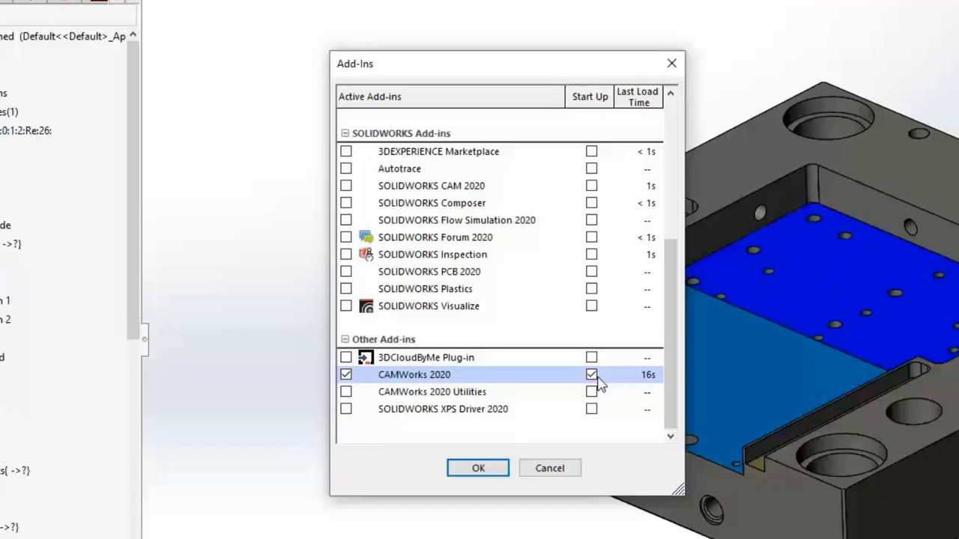
left_click(477, 469)
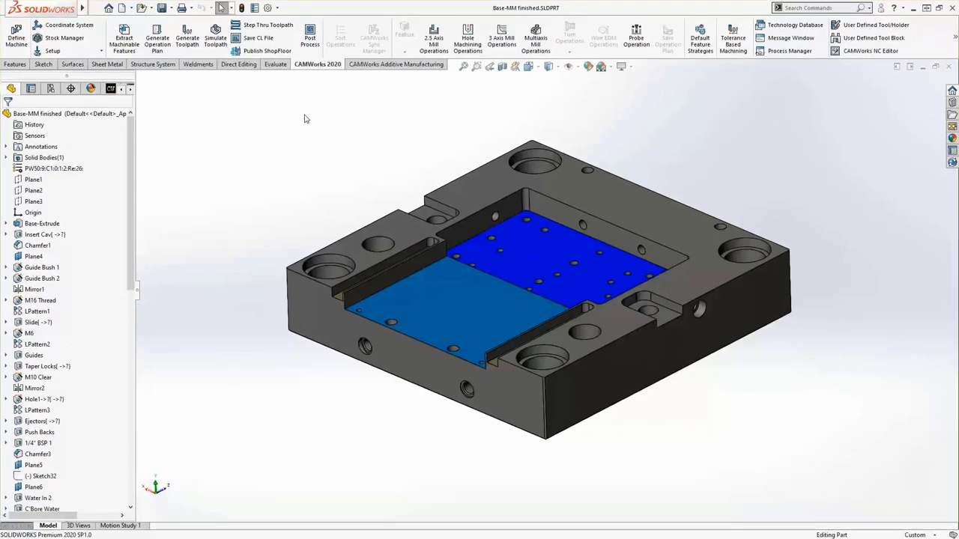
Widen the manager pane to reveal all its trees and show the CAMWorks feature tree
left_click_drag(137, 290, 190, 292)
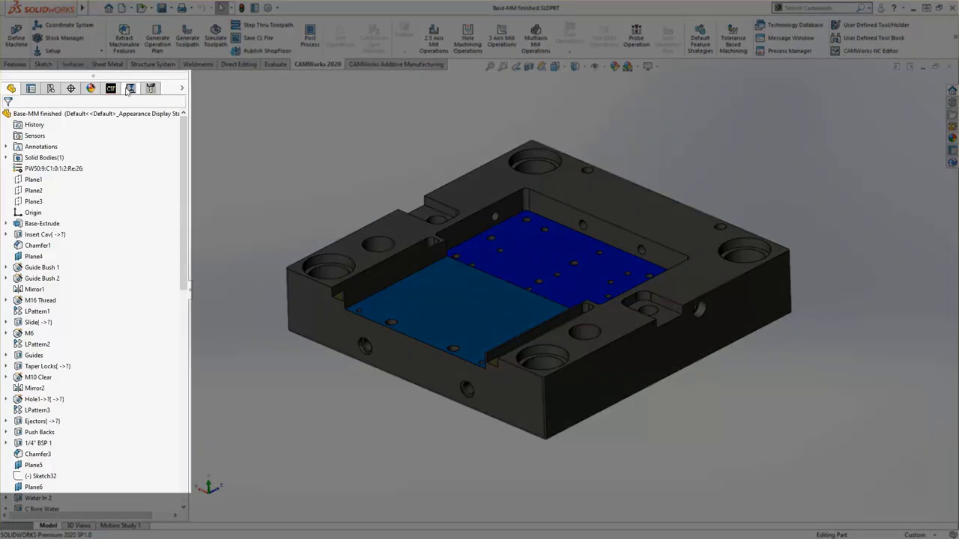
left_click(111, 88)
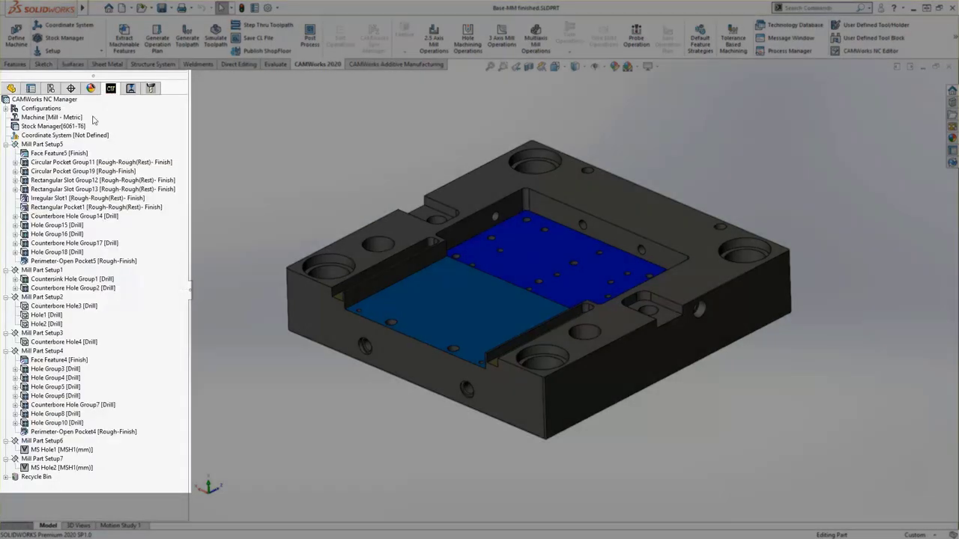
Examine the machining directions of Mill Part Setup1, Setup2, Setup3 and Setup4 on the part
mouse_move(55, 148)
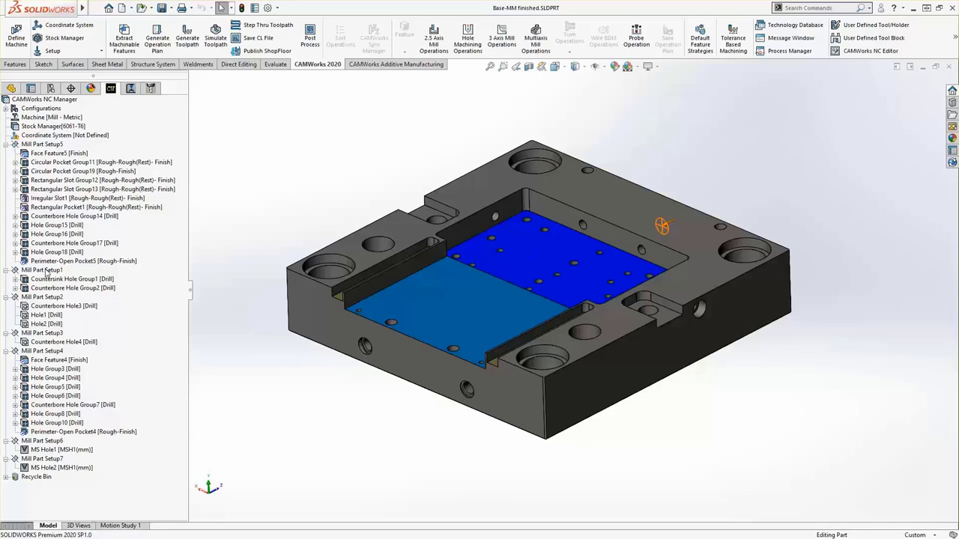
left_click(47, 271)
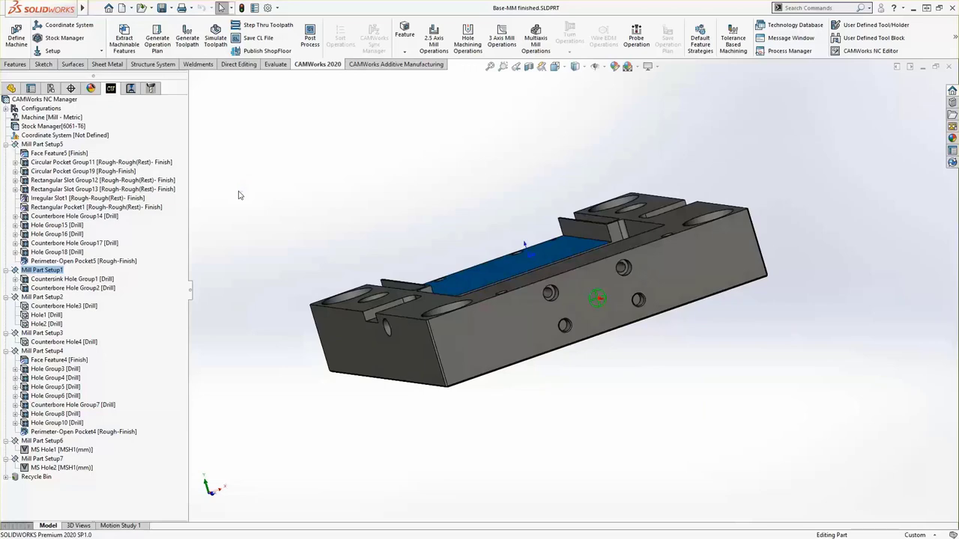
left_click(49, 298)
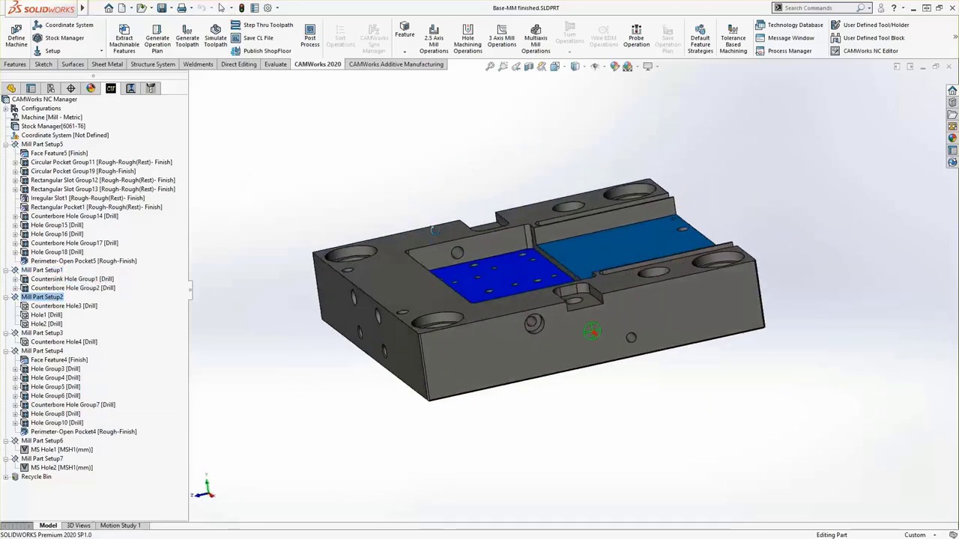
left_click(42, 333)
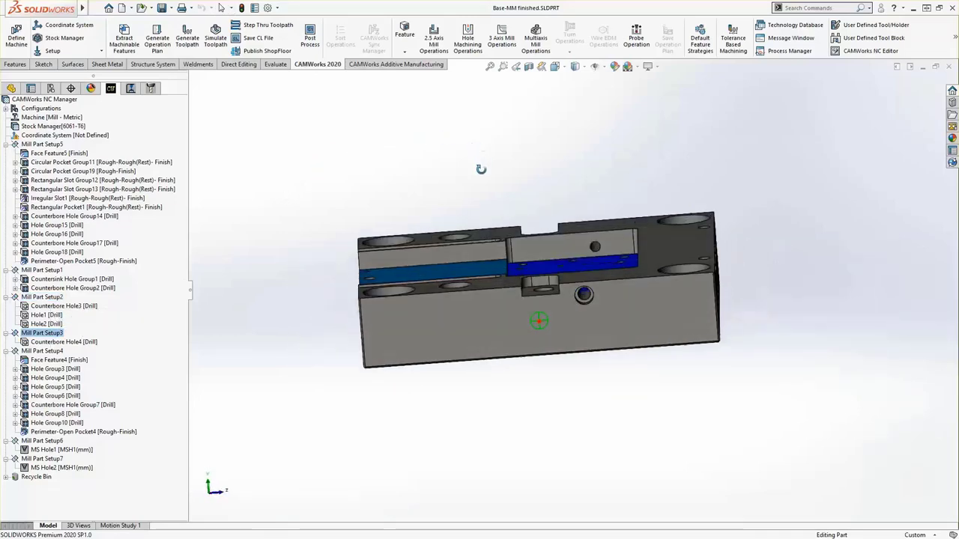
left_click(52, 350)
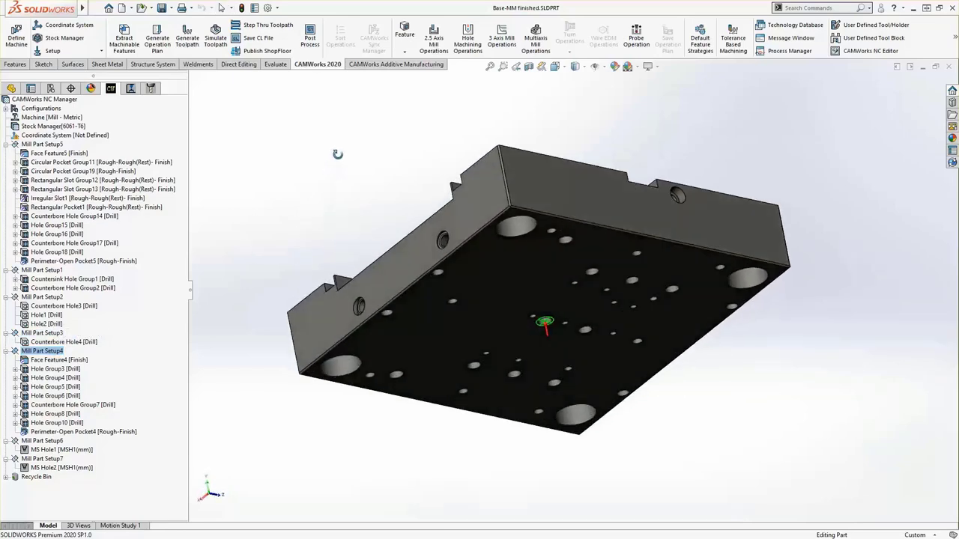
Inspect the angled holes of Mill Part Setup6 and Setup7 in wireframe, then restore the shaded-with-edges display and fit the part
left_click(44, 440)
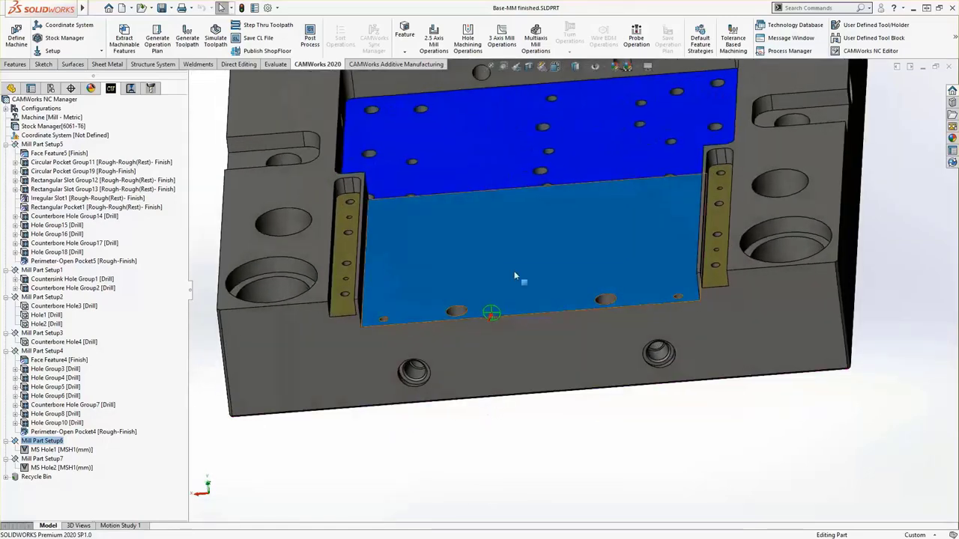
left_click(585, 69)
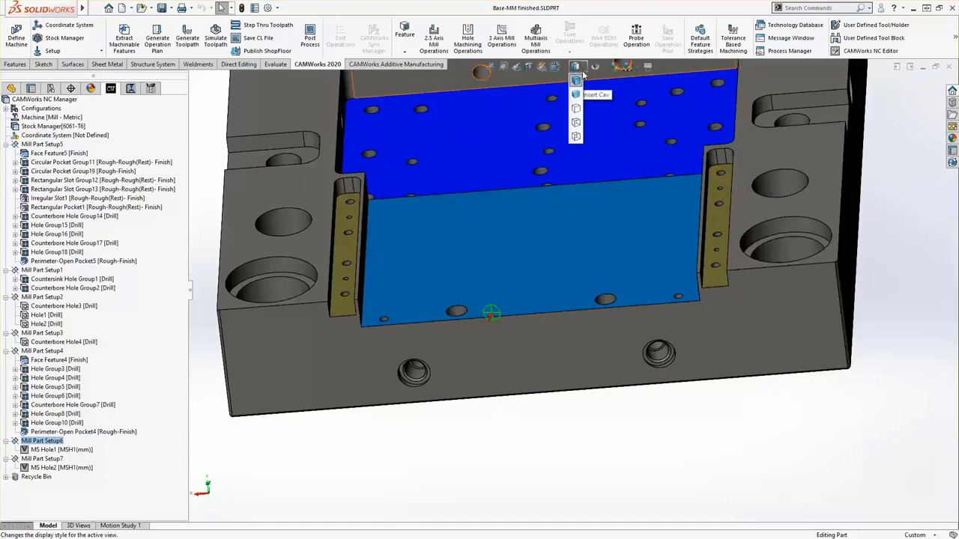
left_click(576, 136)
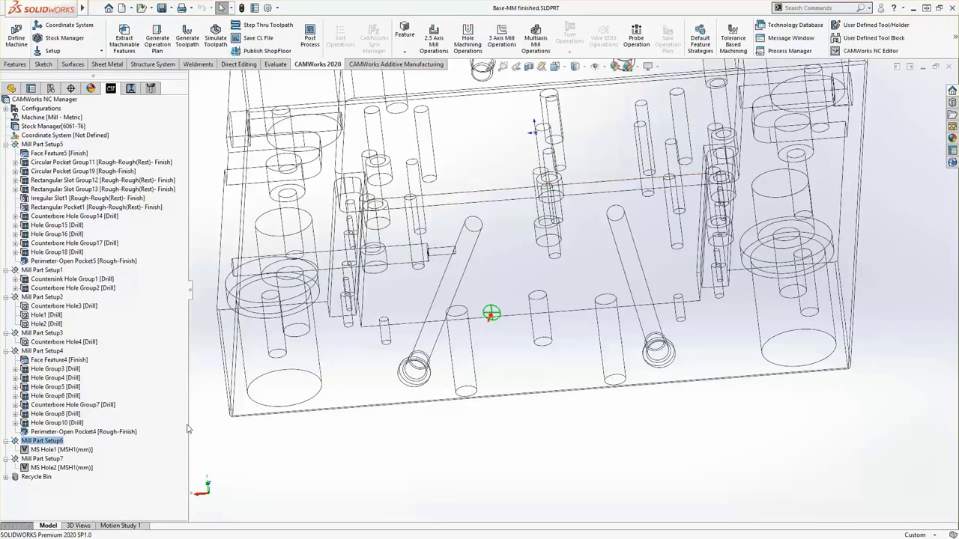
left_click(47, 458)
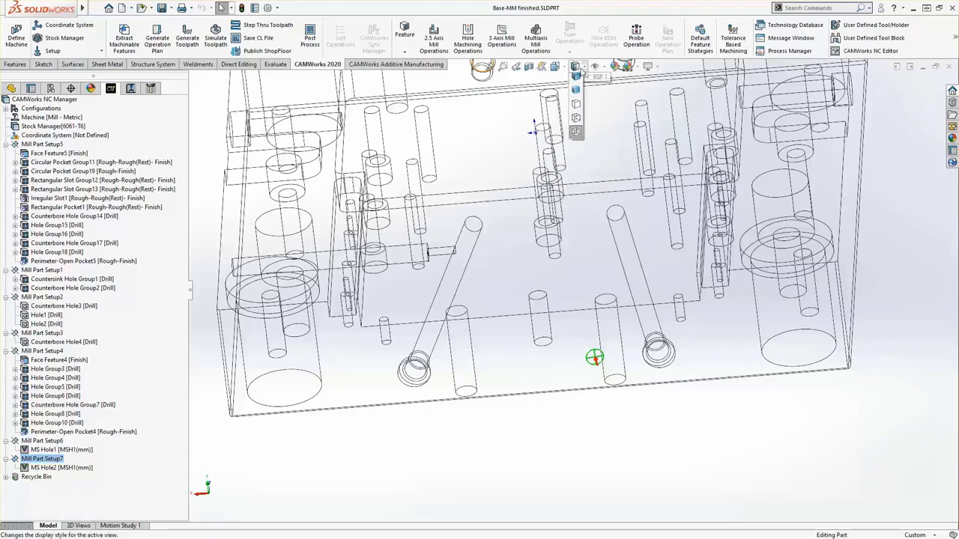
left_click(585, 69)
left_click(576, 82)
middle_click_drag(442, 182, 503, 202)
key("f")
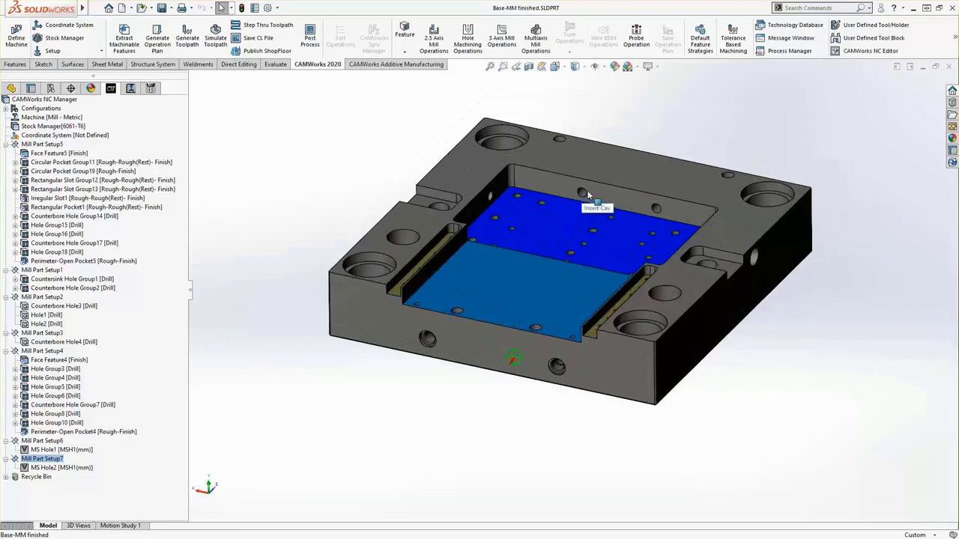
Review Mill Part Setup5 and, in the operation tree, preview its toolpaths from Face Mill1 through the roughing and contour milling operations
left_click(45, 145)
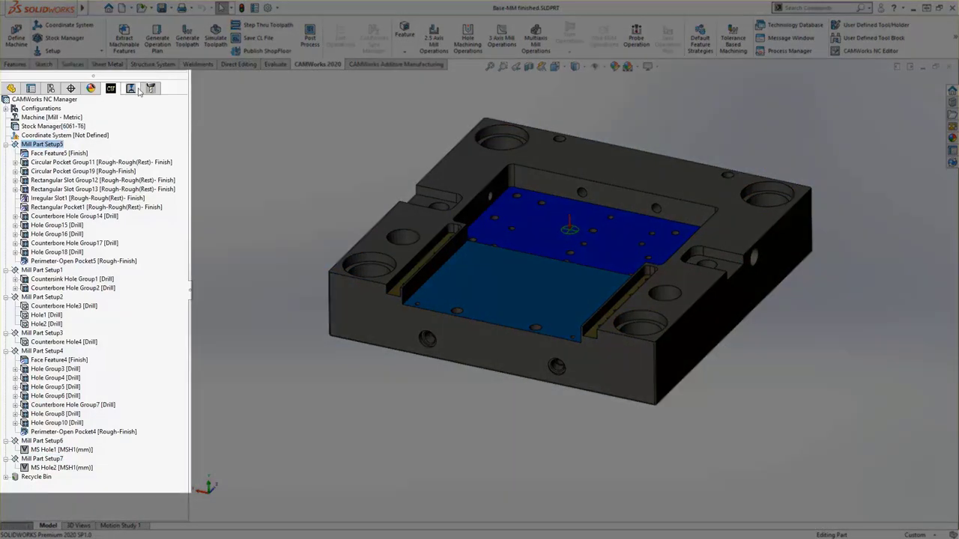
left_click(133, 89)
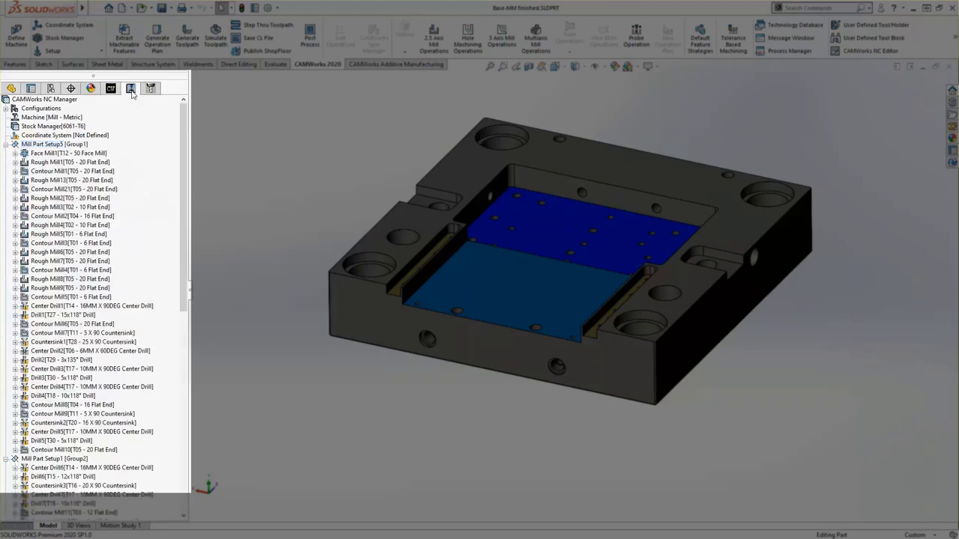
left_click(58, 152)
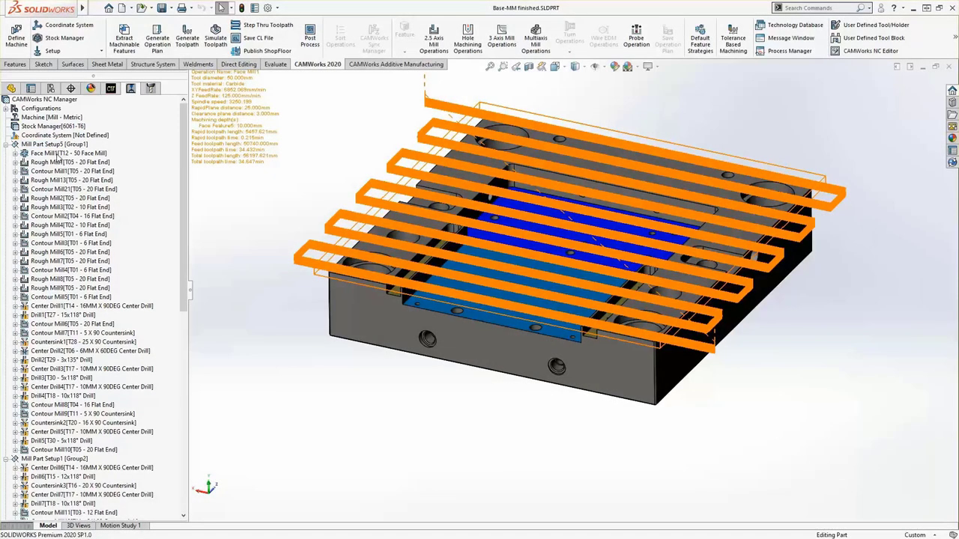
left_click(58, 162)
left_click(53, 181)
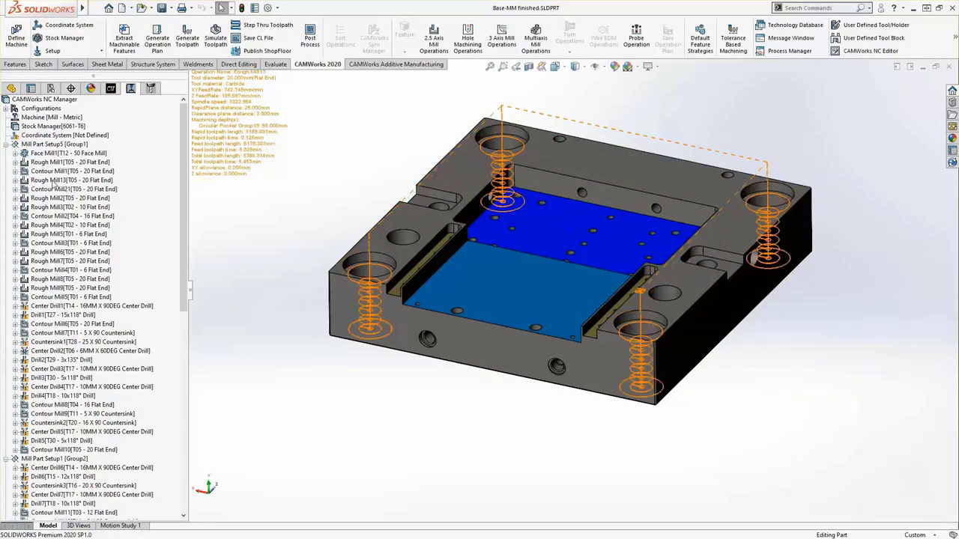
left_click(51, 207)
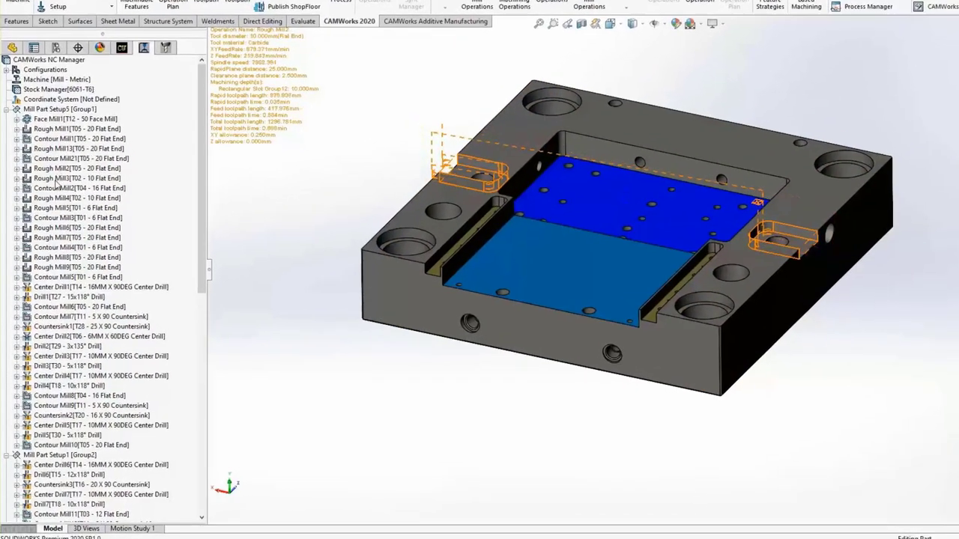
left_click(55, 229)
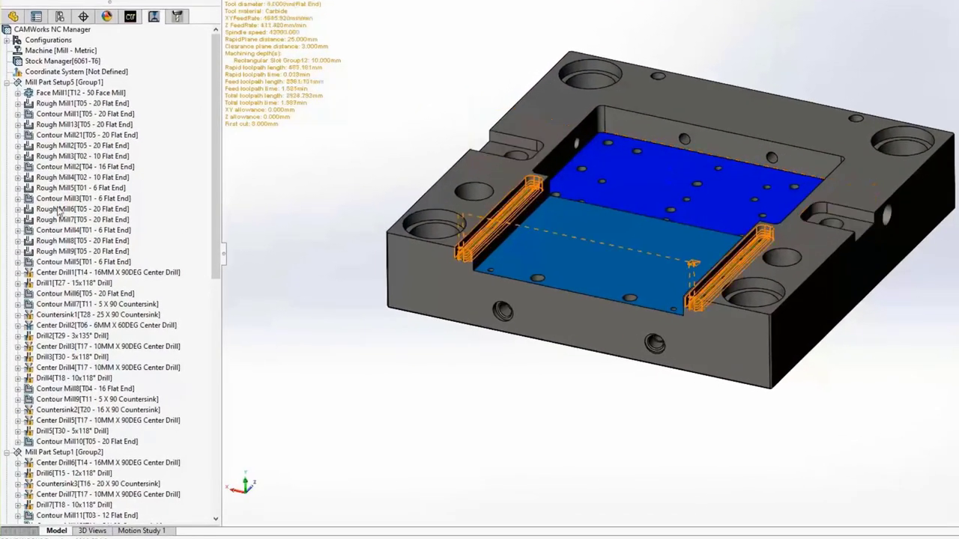
left_click(52, 262)
Preview the toolpaths of Center Drill1, Drill1, Contour Mill6, Contour Mill7 and Countersink1 in sequence
left_click(54, 273)
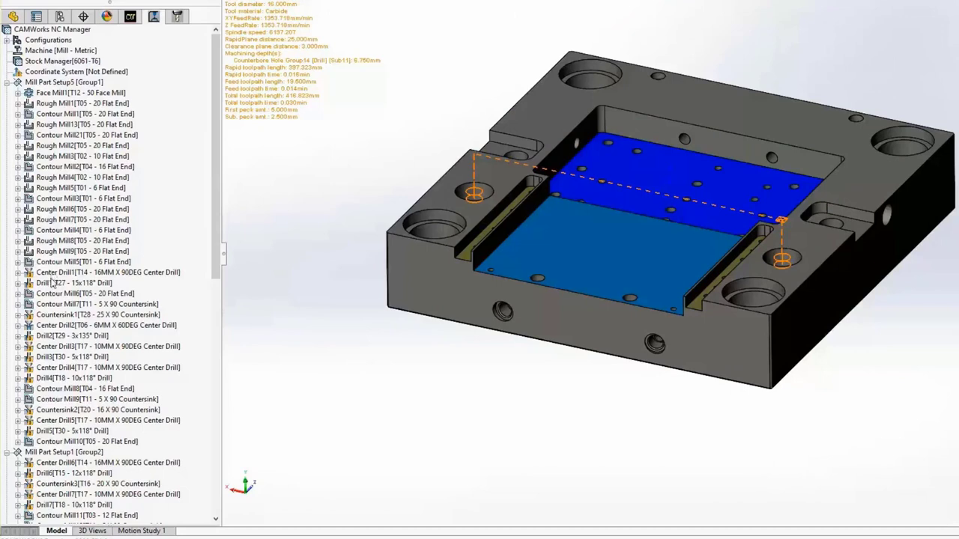
left_click(52, 283)
left_click(53, 293)
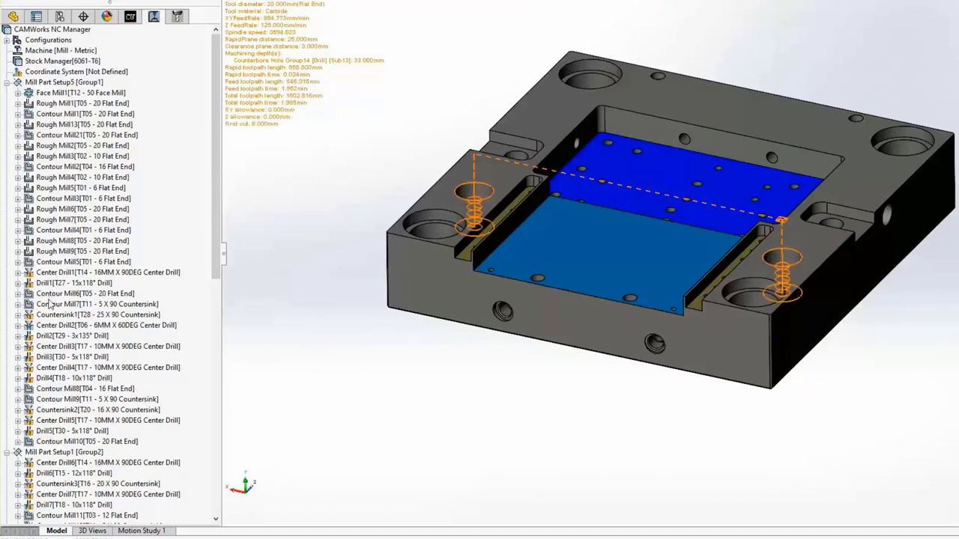
left_click(51, 305)
left_click(50, 314)
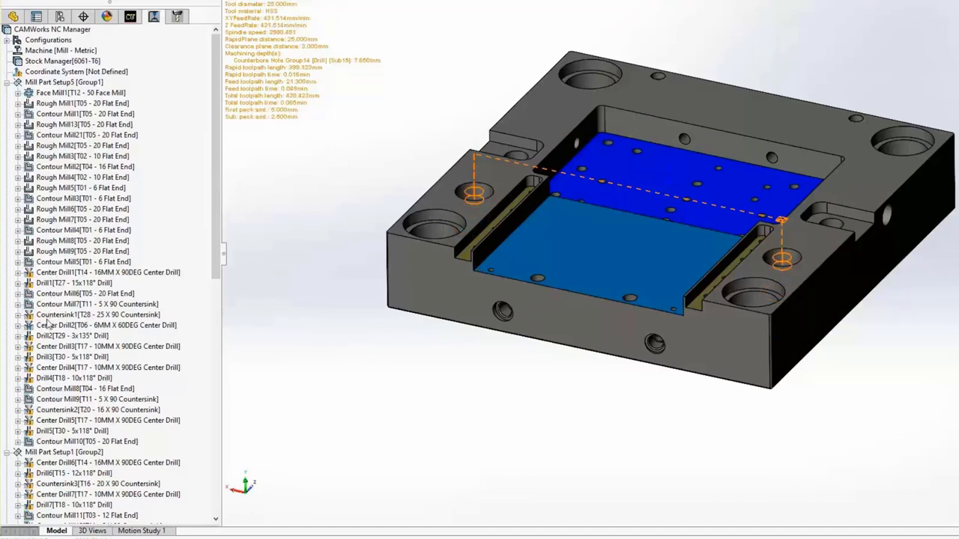
Preview the remaining hole toolpaths from Center Drill2 through Contour Mill9, then clear the preview
left_click(46, 325)
left_click(48, 336)
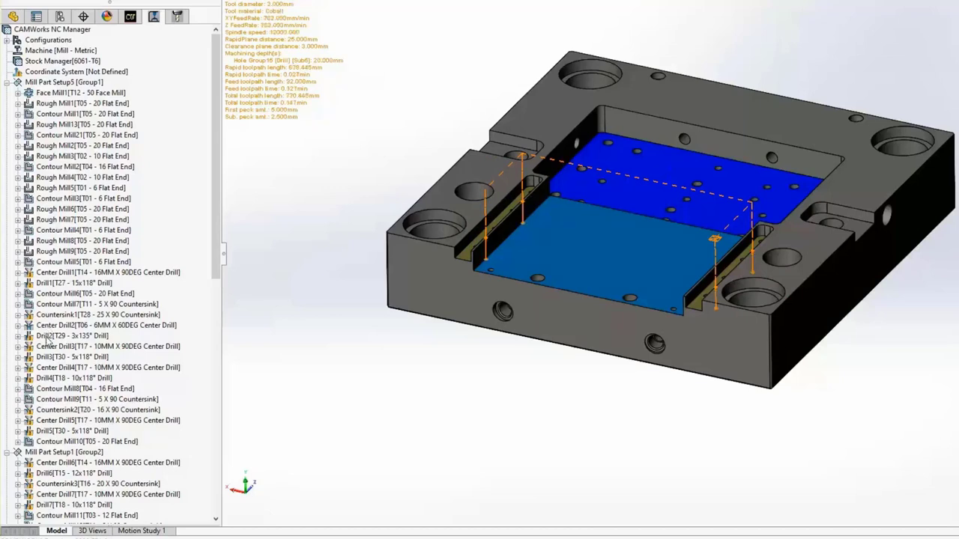
left_click(47, 346)
left_click(47, 358)
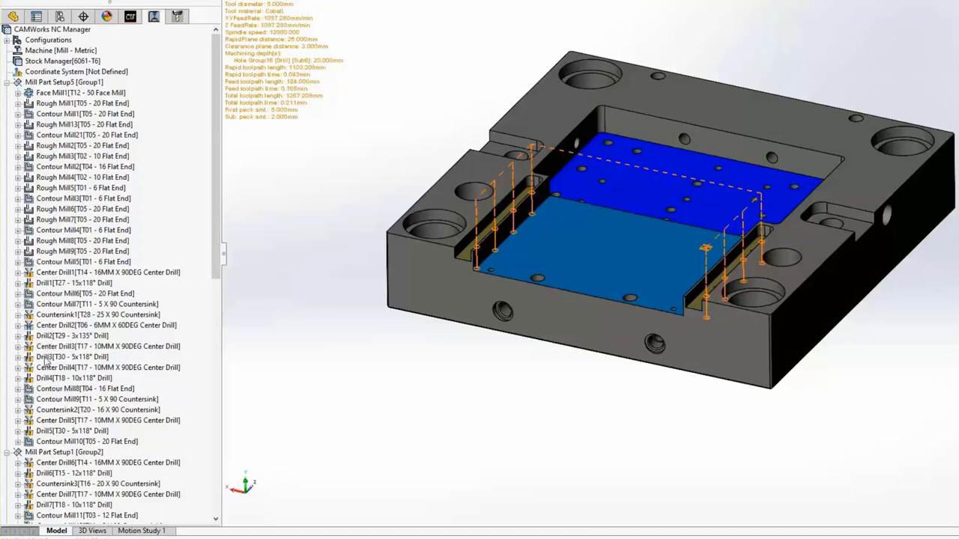
left_click(46, 367)
left_click(47, 379)
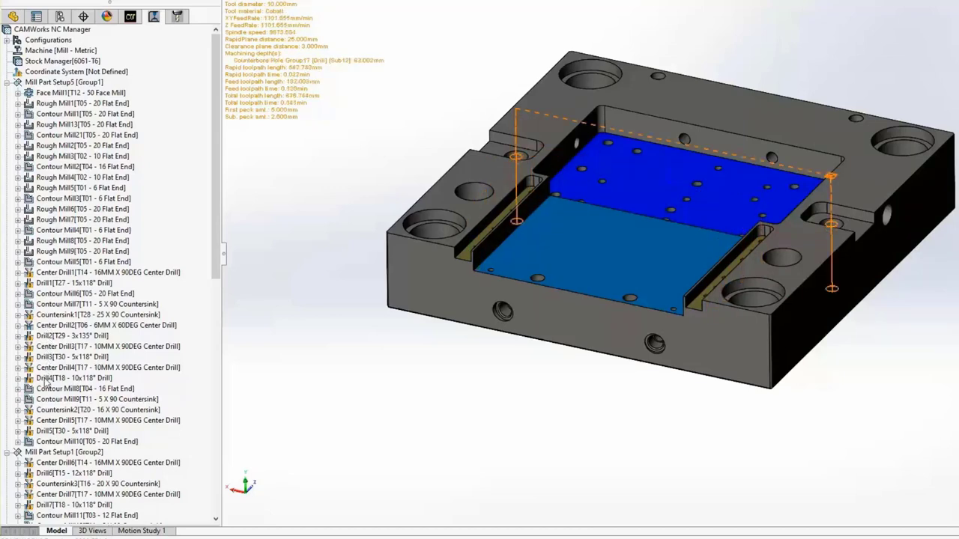
left_click(47, 390)
left_click(47, 400)
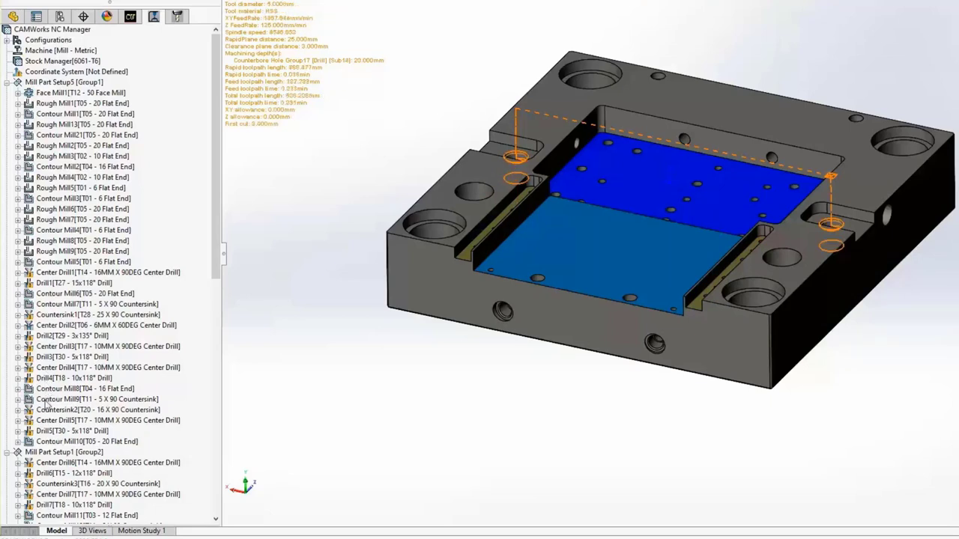
left_click(254, 370)
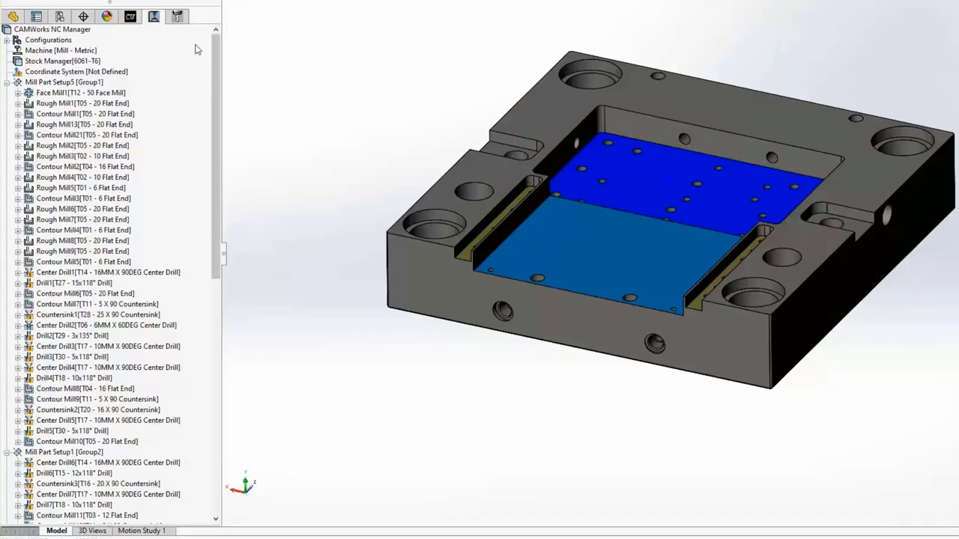
Show the tools of Tool Crib 2 (Metric) and list the operations that use tools T01 to T04
left_click(177, 15)
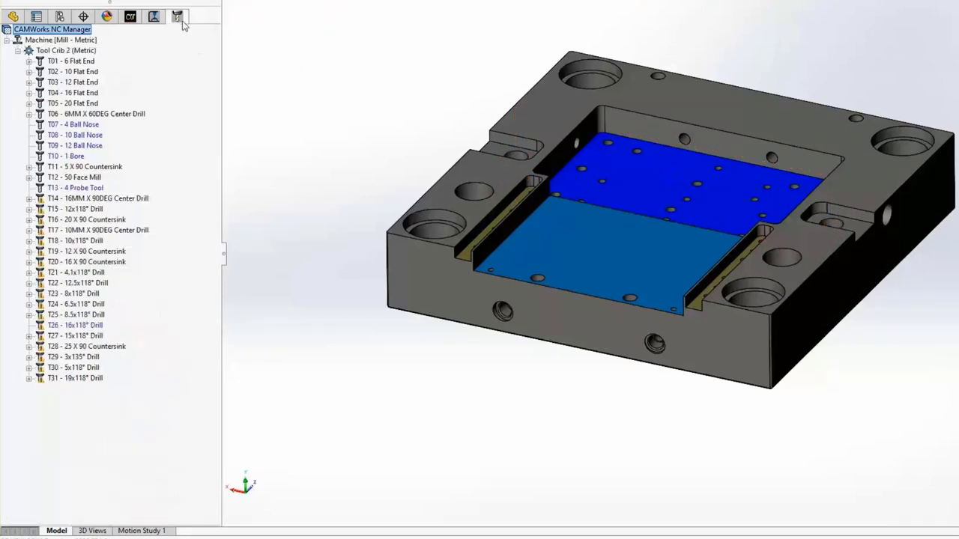
left_click(29, 62)
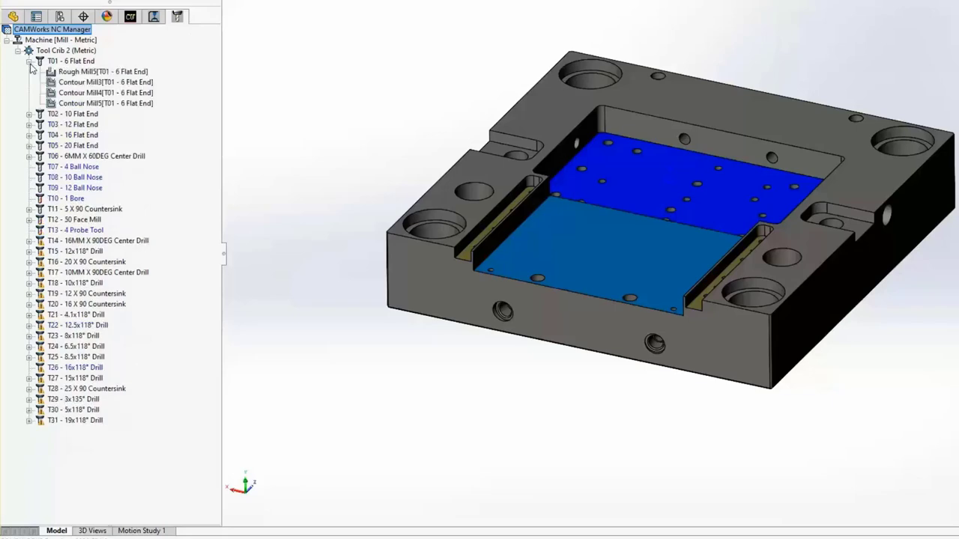
left_click(30, 114)
left_click(30, 156)
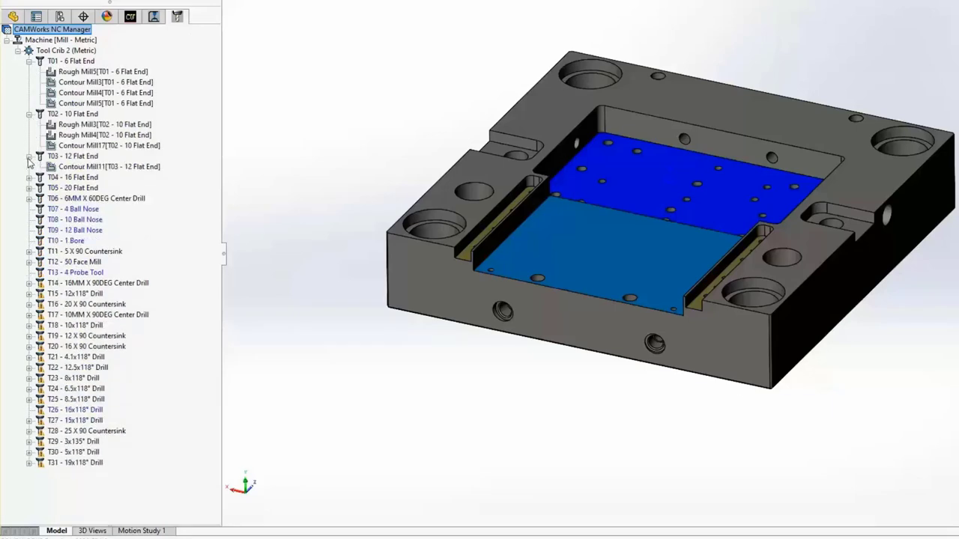
left_click(29, 177)
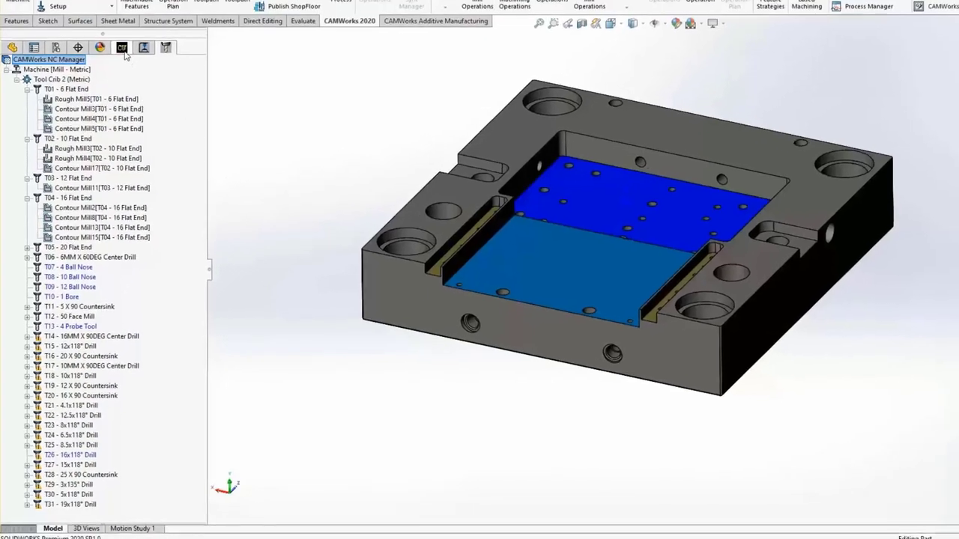
Return to the CAMWorks feature tree and bring up the operation tree again
left_click(123, 48)
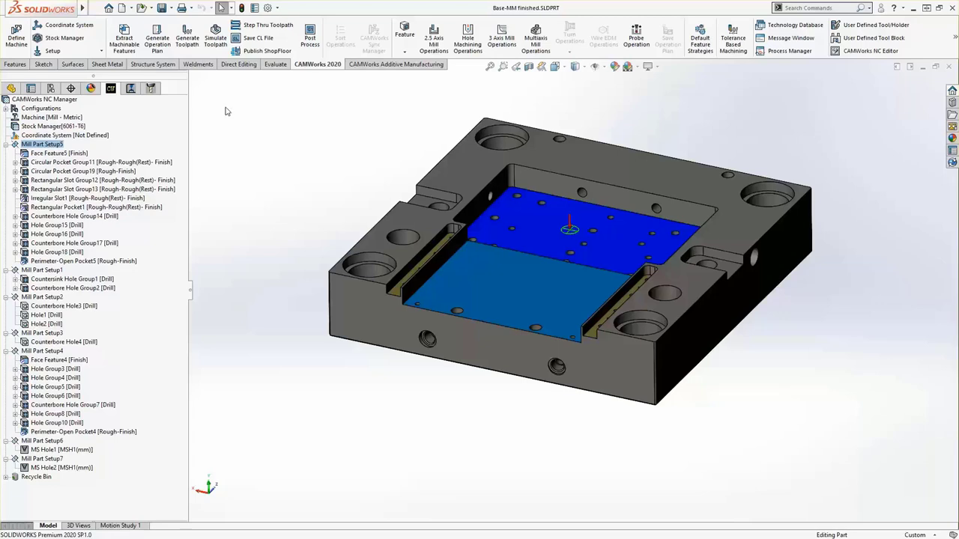
left_click(131, 89)
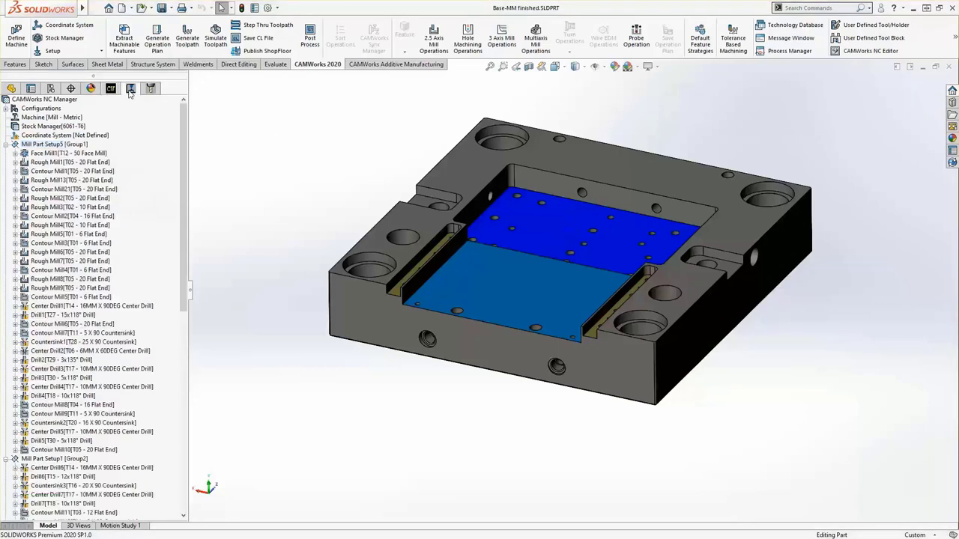
Open the toolpath simulation for Mill Part Setup5, set it to run by Next Operation at reduced speed, and simulate Face Mill1
right_click(76, 149)
left_click(98, 181)
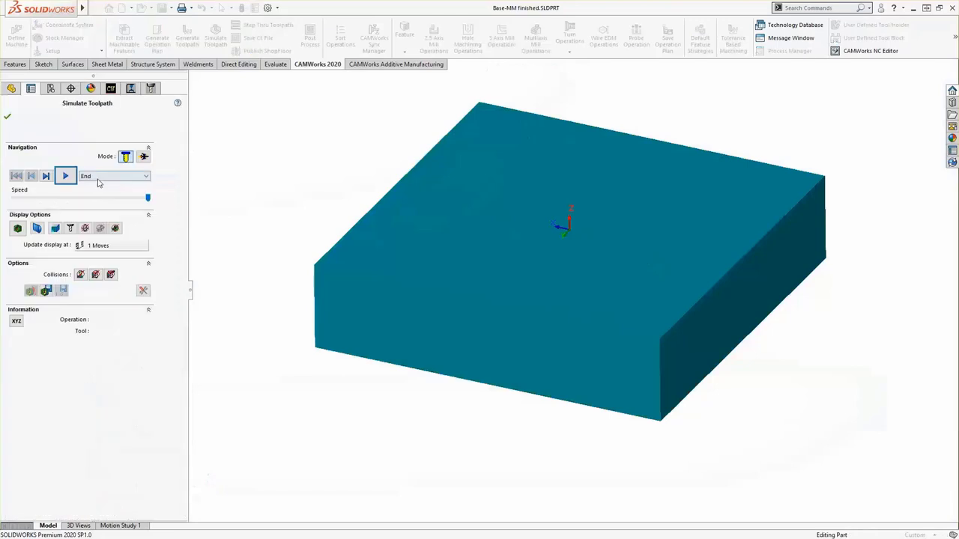
left_click(108, 177)
left_click(117, 201)
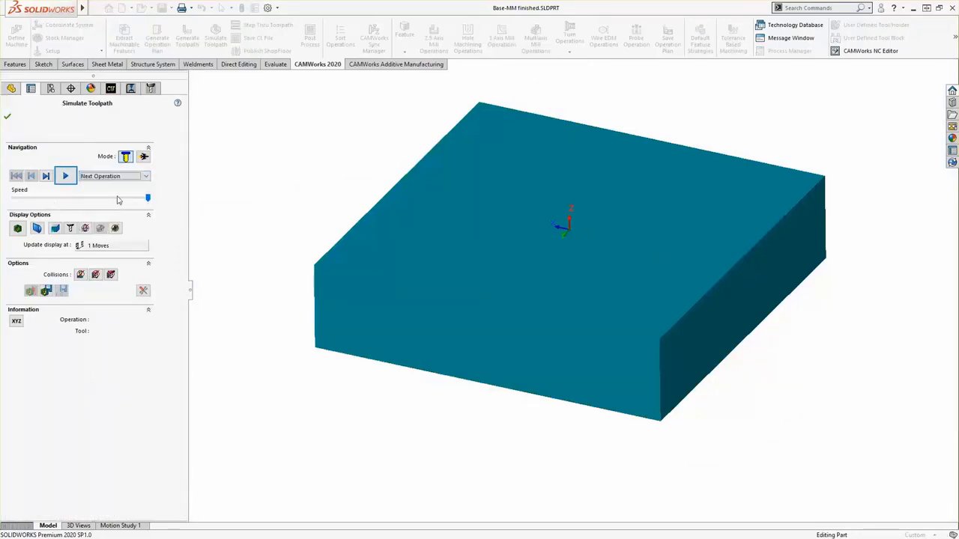
left_click_drag(148, 197, 135, 198)
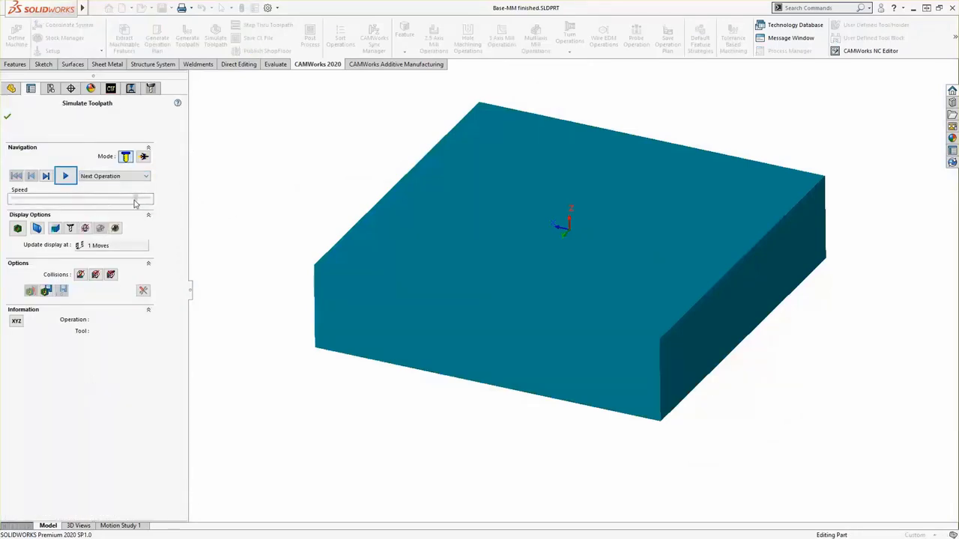
left_click(66, 177)
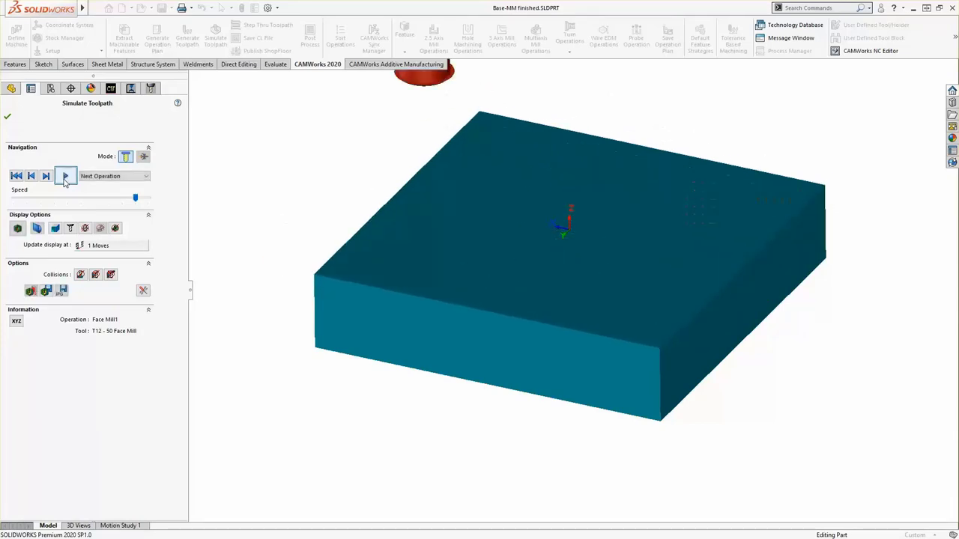
Simulate the operations one at a time from Rough Mill1 through Rough Mill6
left_click(65, 178)
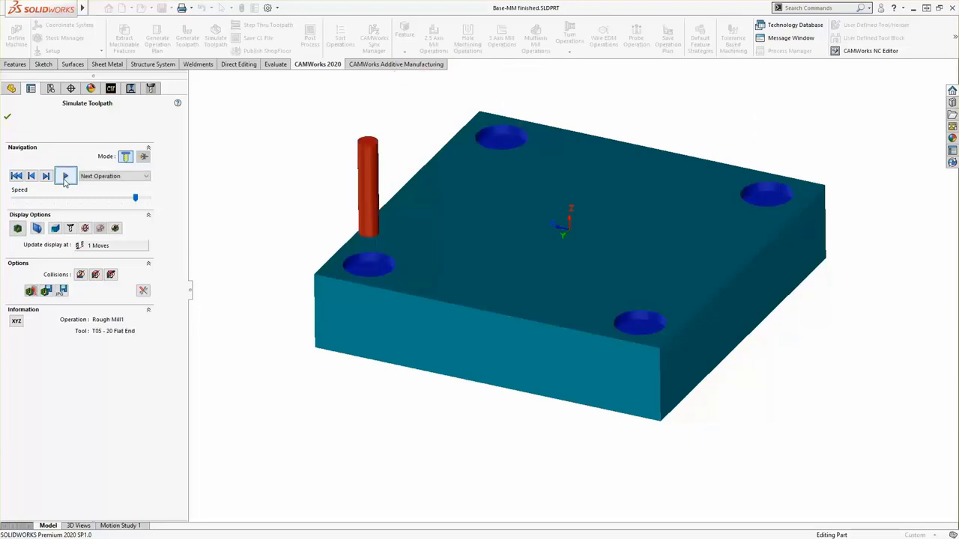
left_click(65, 177)
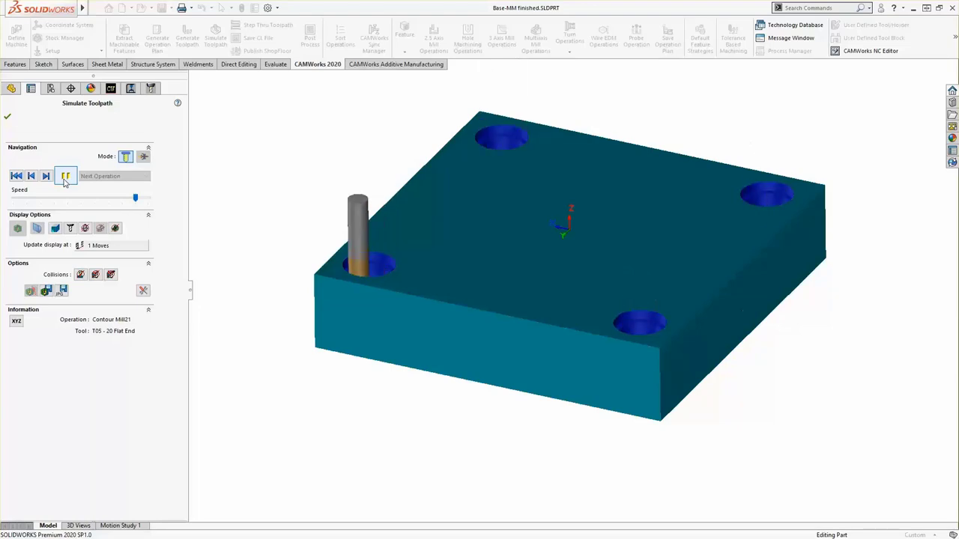
left_click(65, 180)
left_click(65, 177)
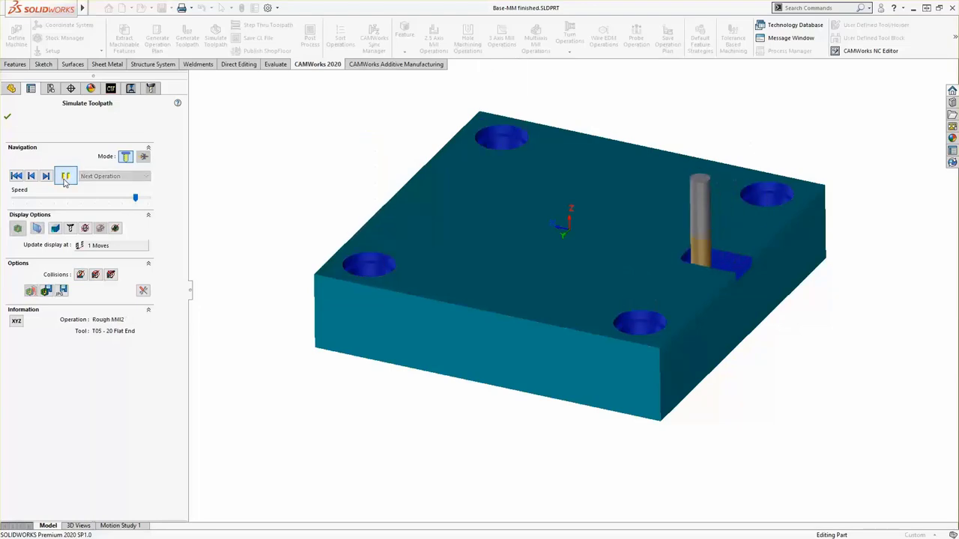
left_click(65, 177)
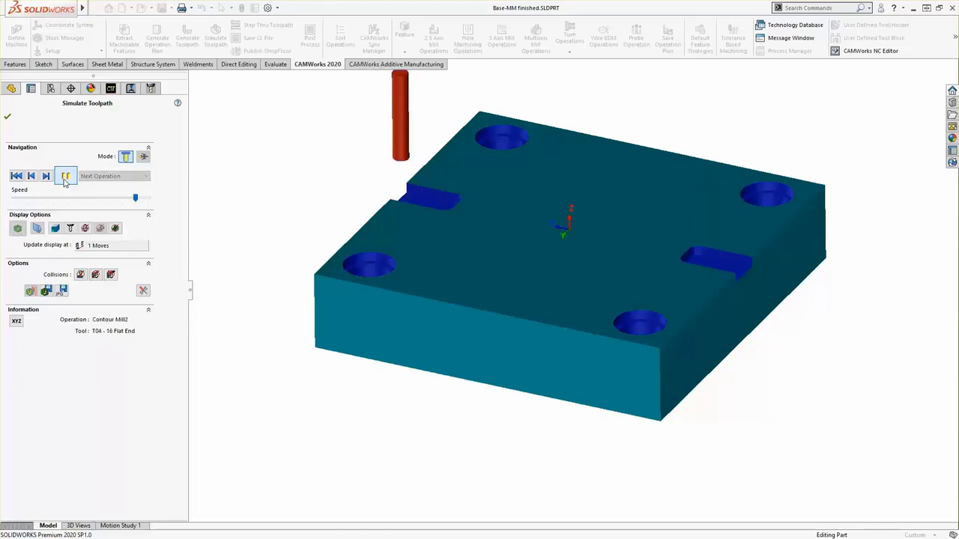
left_click(65, 178)
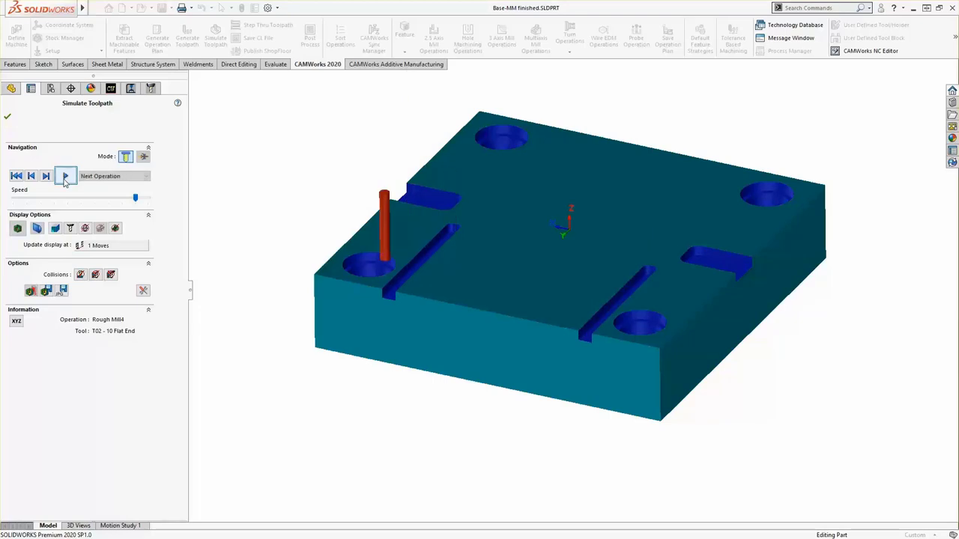
left_click(65, 177)
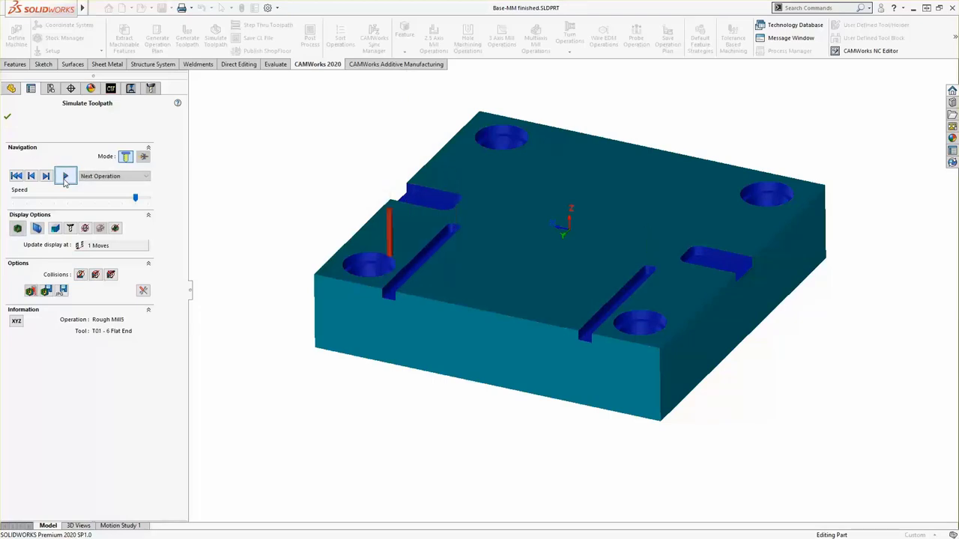
left_click(65, 177)
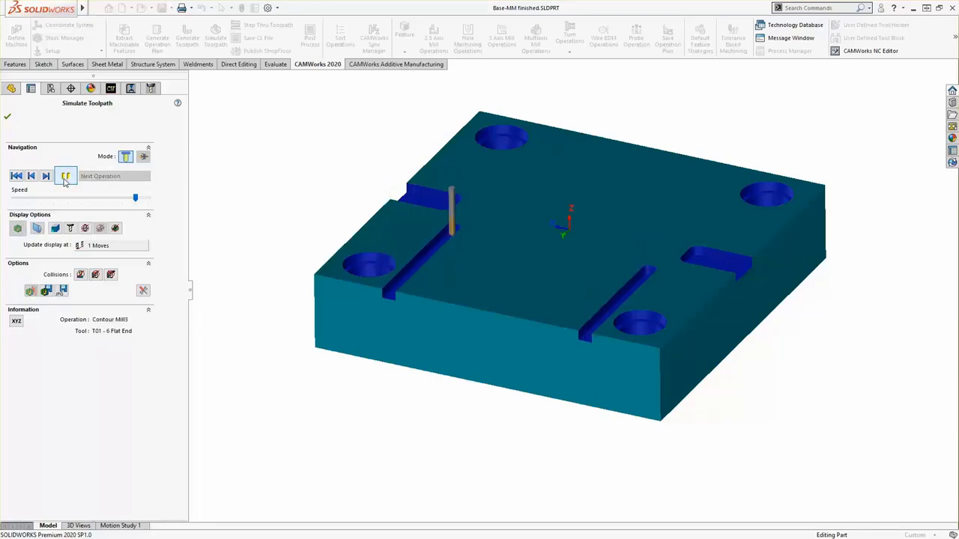
left_click(65, 178)
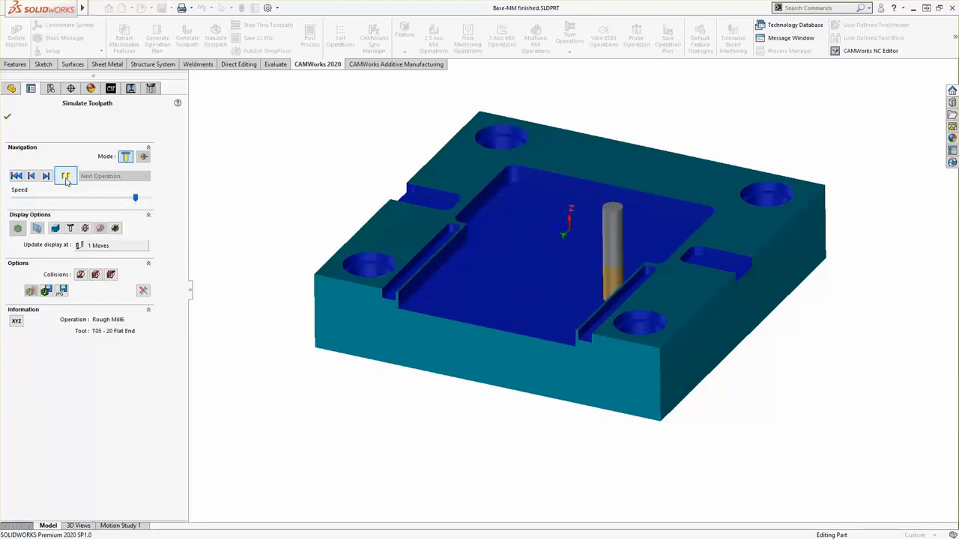
Set the simulation to run to End, play the remaining operations, and inspect the machined stock
left_click(84, 178)
left_click(94, 215)
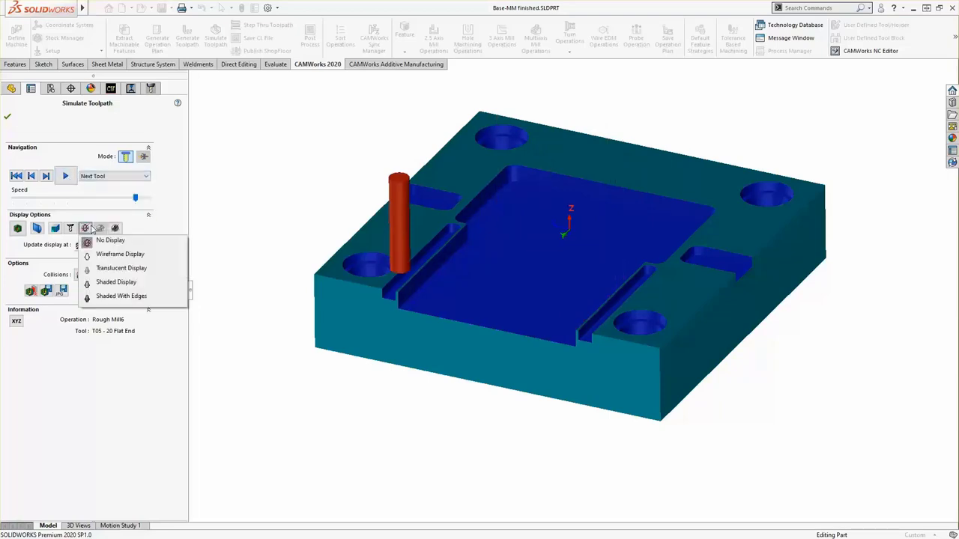
left_click(112, 176)
left_click(89, 225)
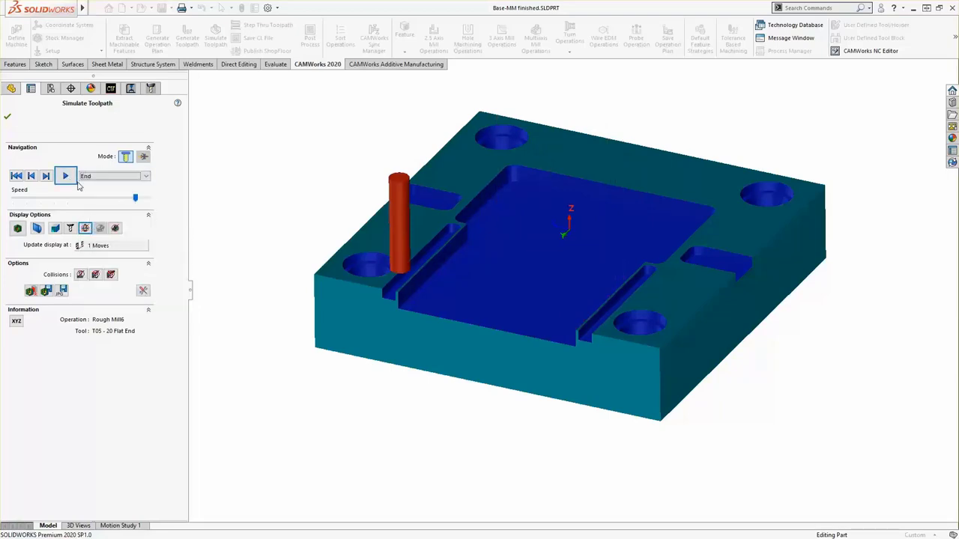
left_click(65, 176)
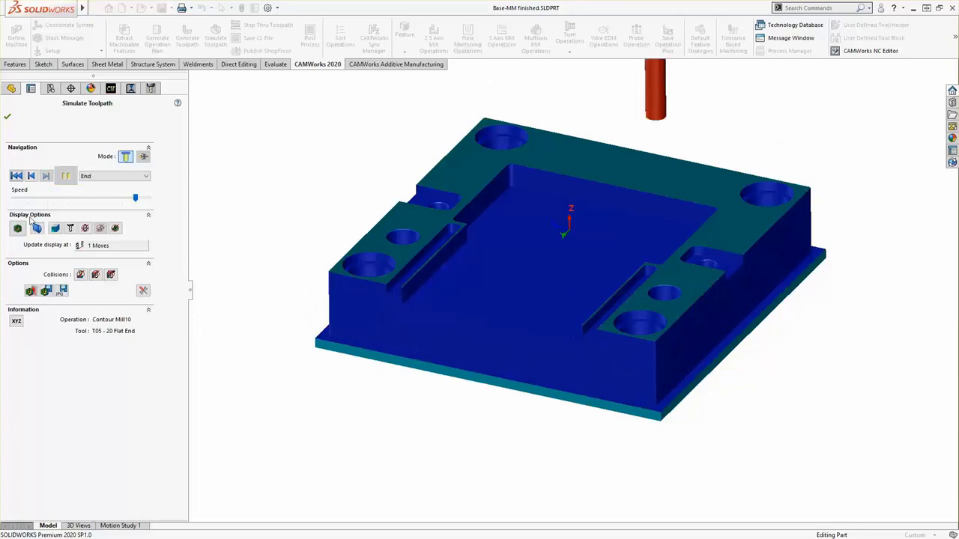
left_click(17, 228)
mouse_move(317, 214)
middle_mouse_down()
mouse_move(283, 185)
mouse_move(280, 247)
mouse_move(297, 275)
mouse_move(280, 261)
mouse_move(275, 177)
mouse_move(201, 187)
mouse_move(199, 292)
mouse_move(217, 242)
mouse_move(298, 214)
mouse_move(304, 304)
mouse_move(274, 280)
middle_mouse_up()
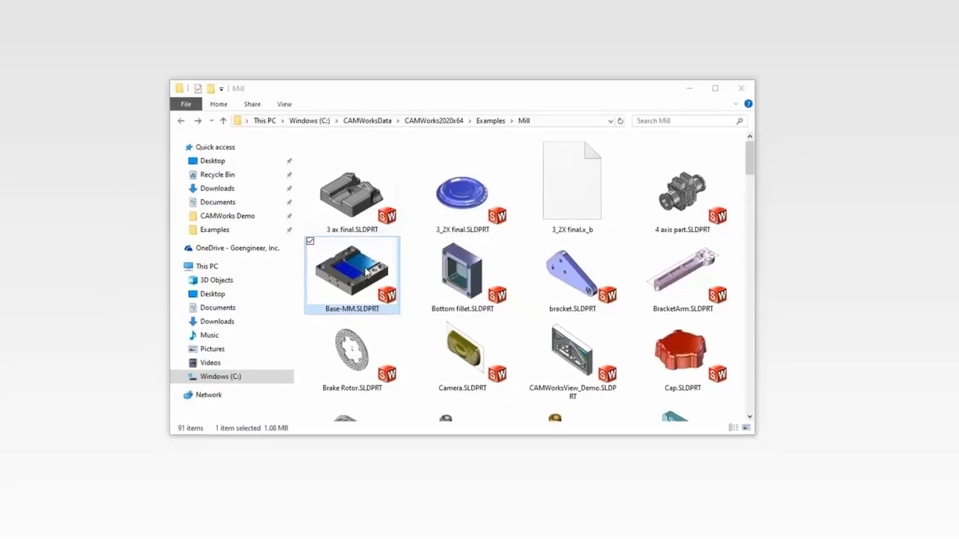
Open Base-MM.SLDPRT from the CAMWorks Mill examples folder in File Explorer and save it in the current SOLIDWORKS version
double_click(368, 276)
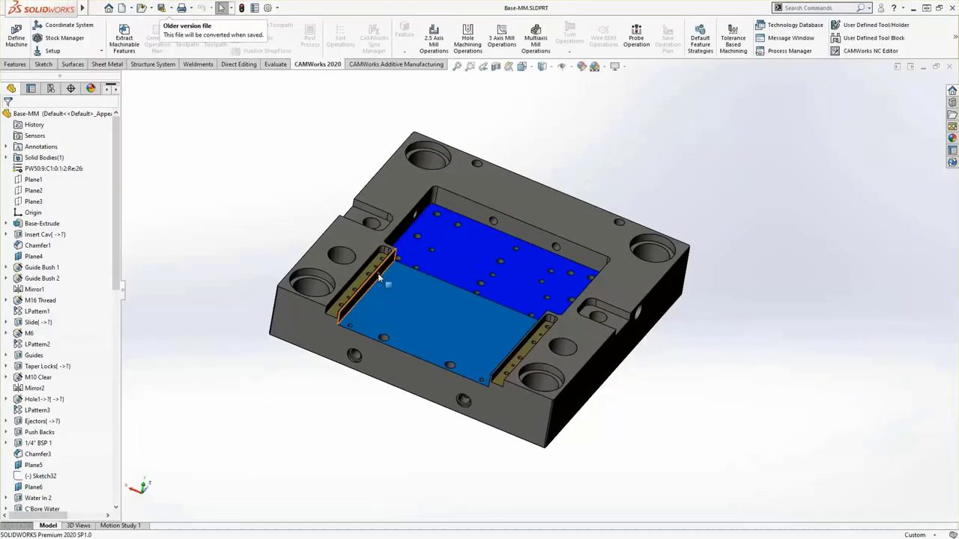
middle_click_drag(380, 279, 292, 184)
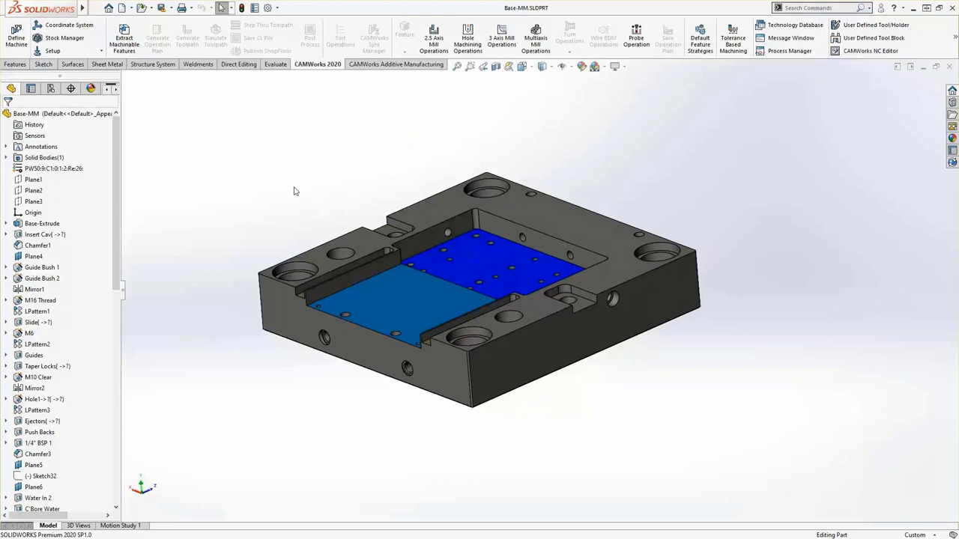
left_click(163, 9)
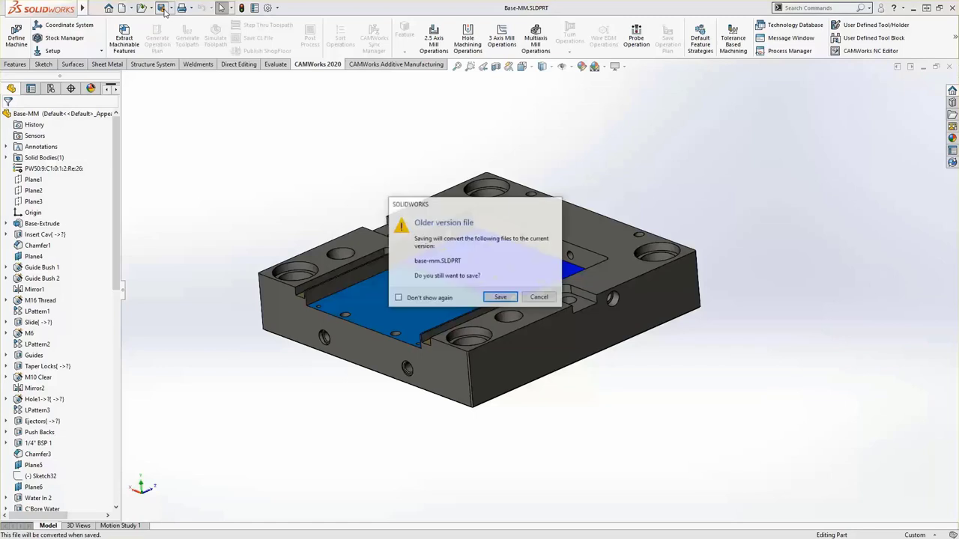
left_click(499, 297)
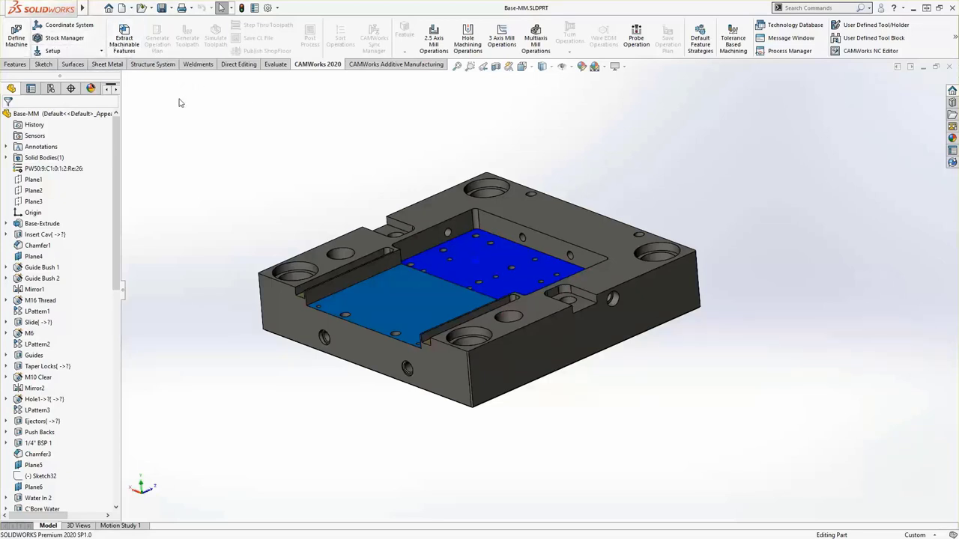
Widen and display the CAMWorks feature tree, and open the Machine [Mill - Metric] definition at its available machines
left_click_drag(133, 293, 182, 303)
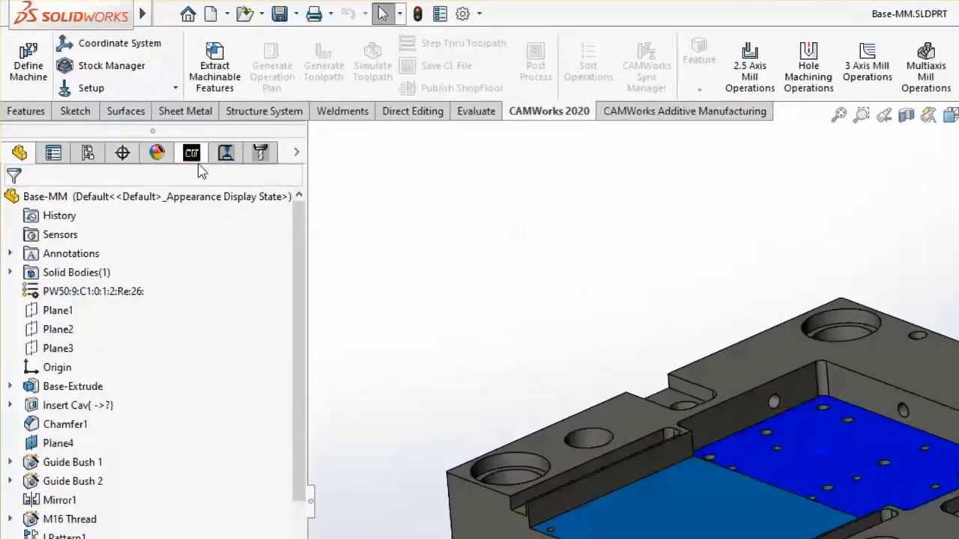
left_click(195, 158)
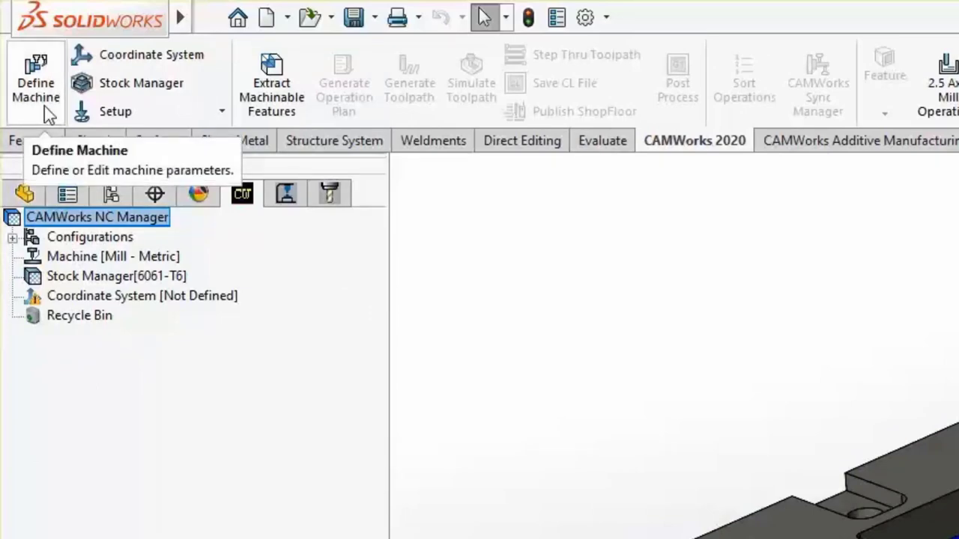
double_click(80, 259)
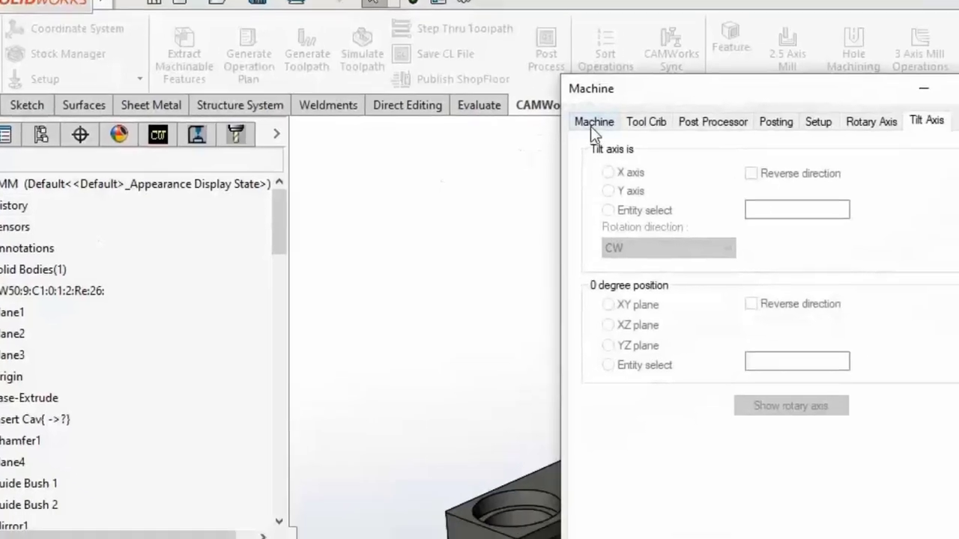
left_click(676, 144)
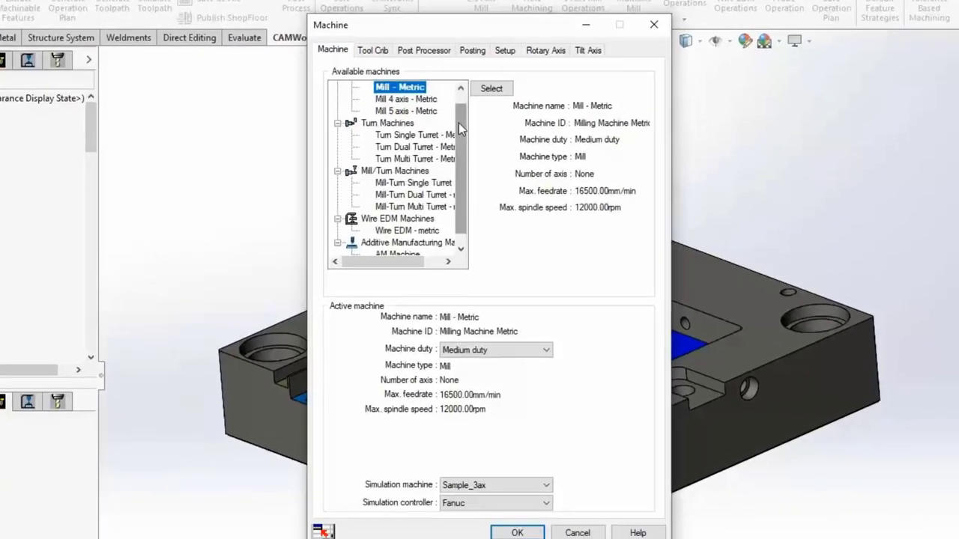
left_click_drag(458, 123, 462, 110)
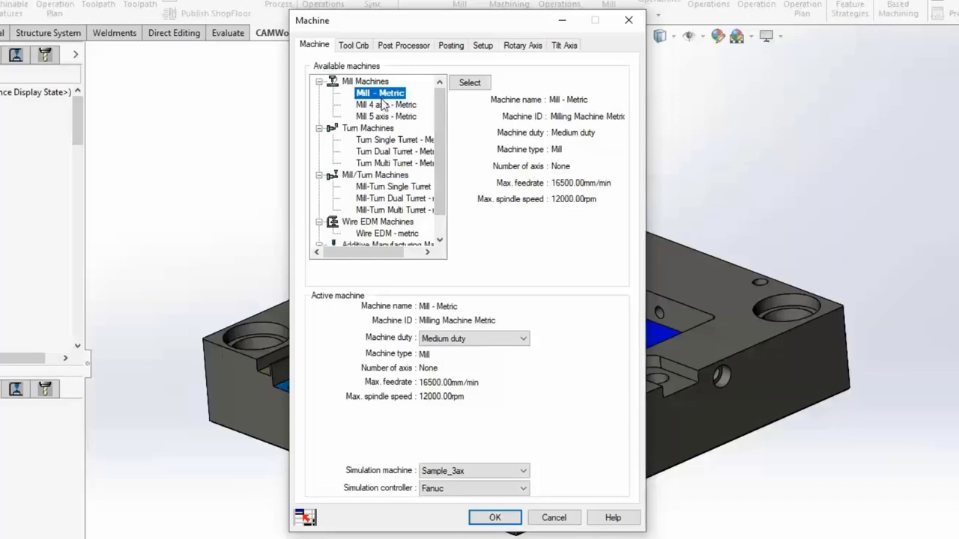
Try Turn Single Turret - Metric as the active machine and restore Mill - Metric
left_click(381, 141)
left_click(458, 82)
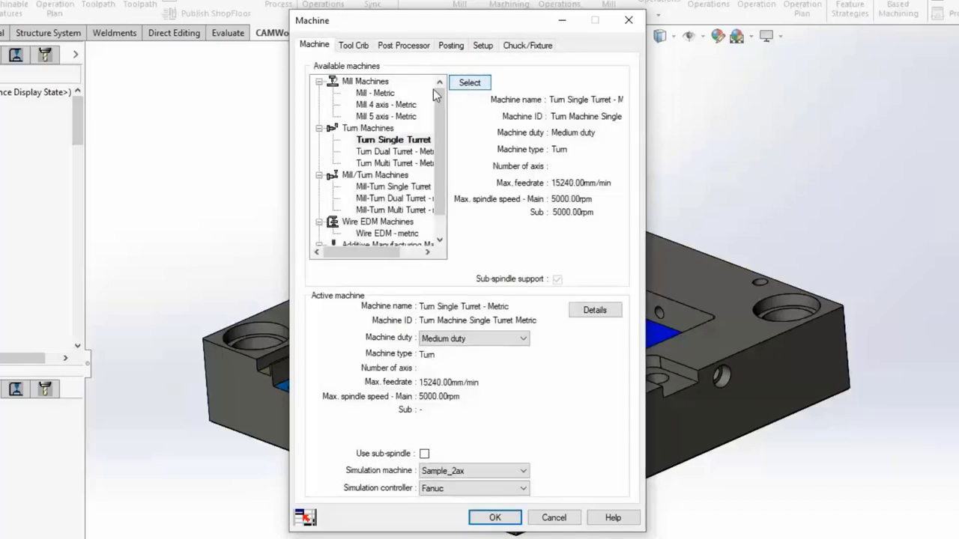
left_click(376, 94)
left_click(468, 83)
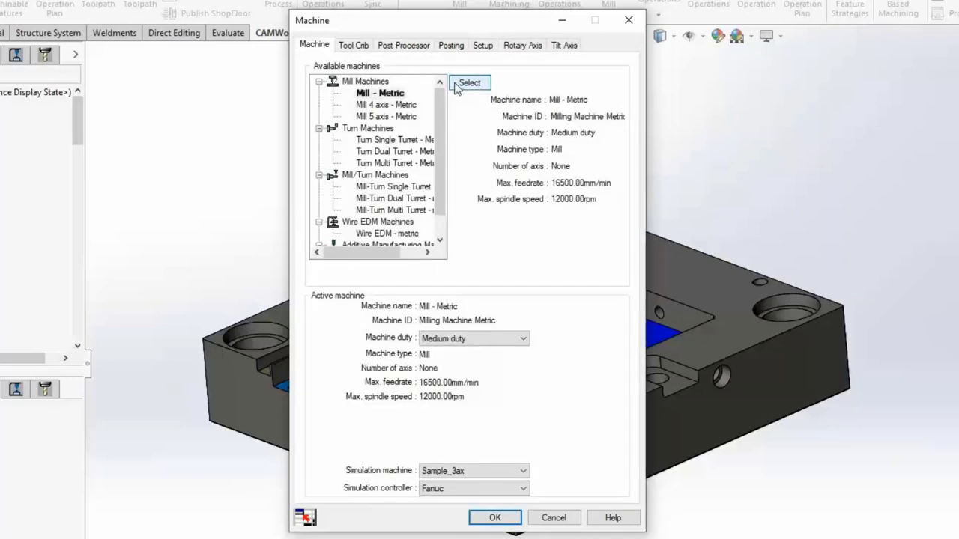
Try Tool Crib 1 (Metric) Empty as the machine's active tool crib and restore Tool Crib 2 (Metric)
left_click(357, 46)
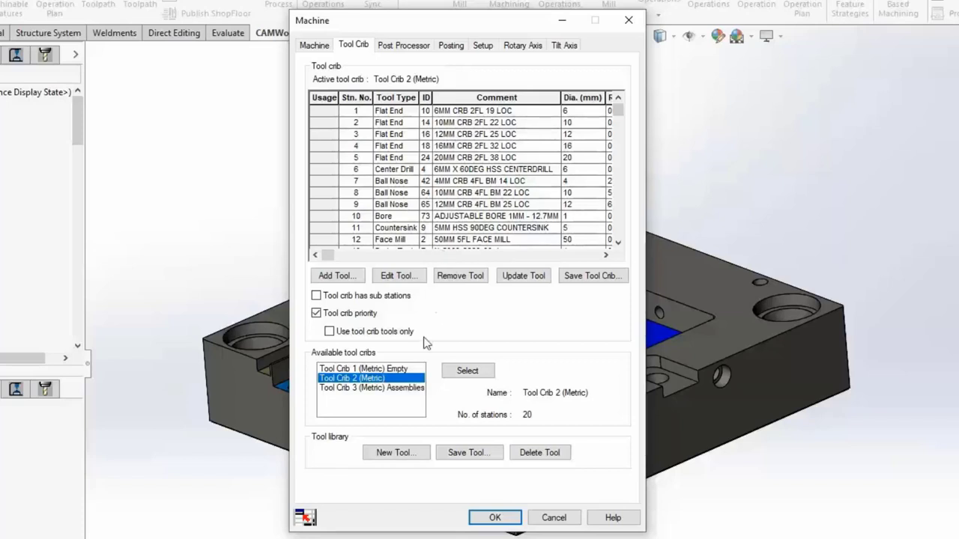
left_click(397, 368)
left_click(464, 372)
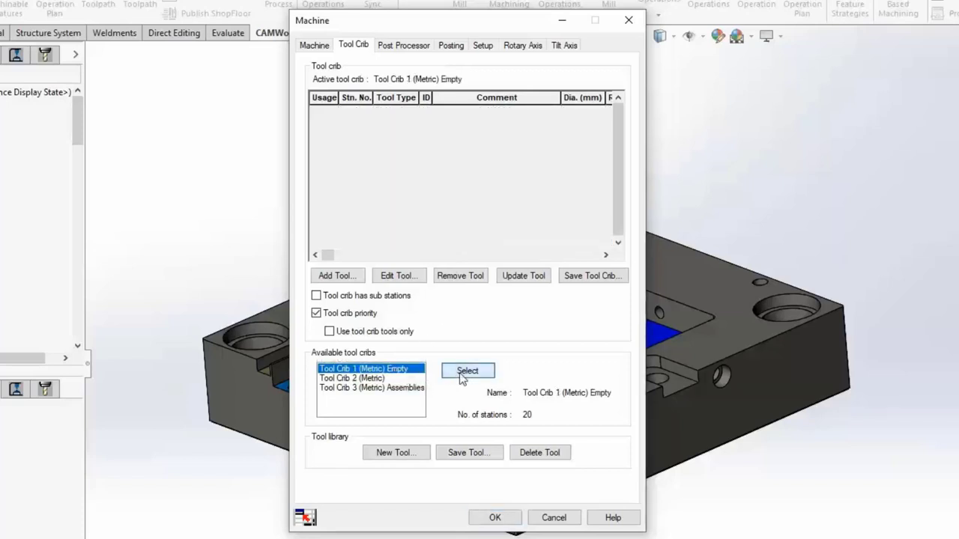
left_click(401, 378)
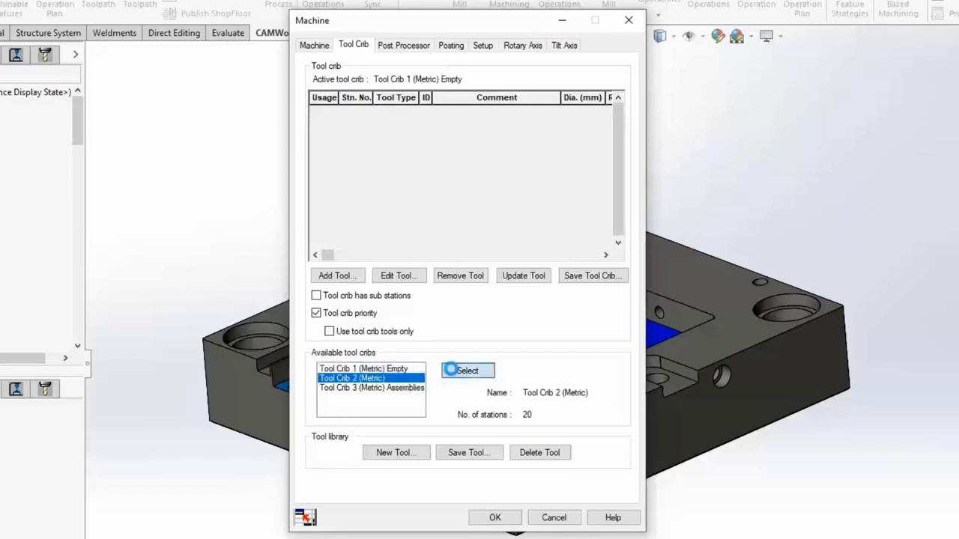
left_click(454, 372)
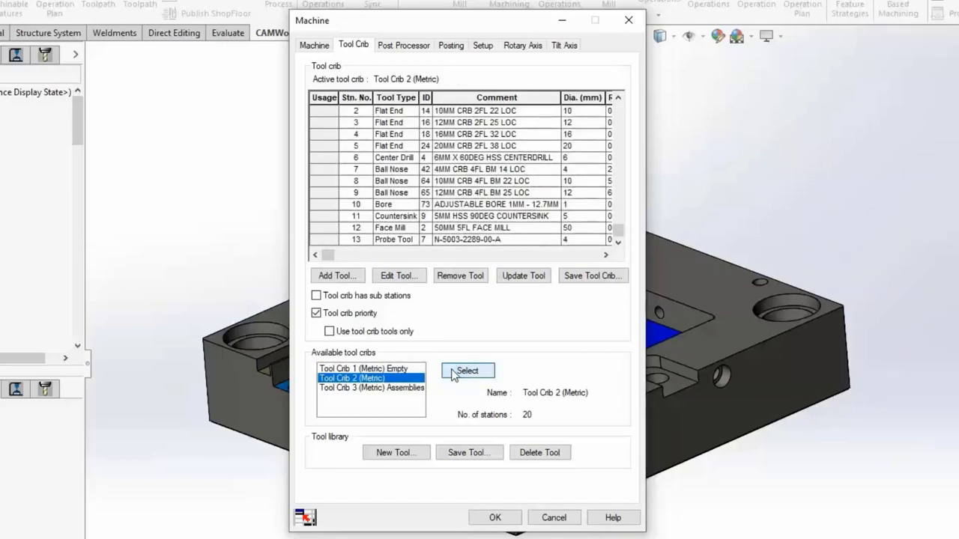
Browse the machine's post processors, including the Mill posts folder, and display the details of MILL\ACRAMATIC-2100
left_click(397, 47)
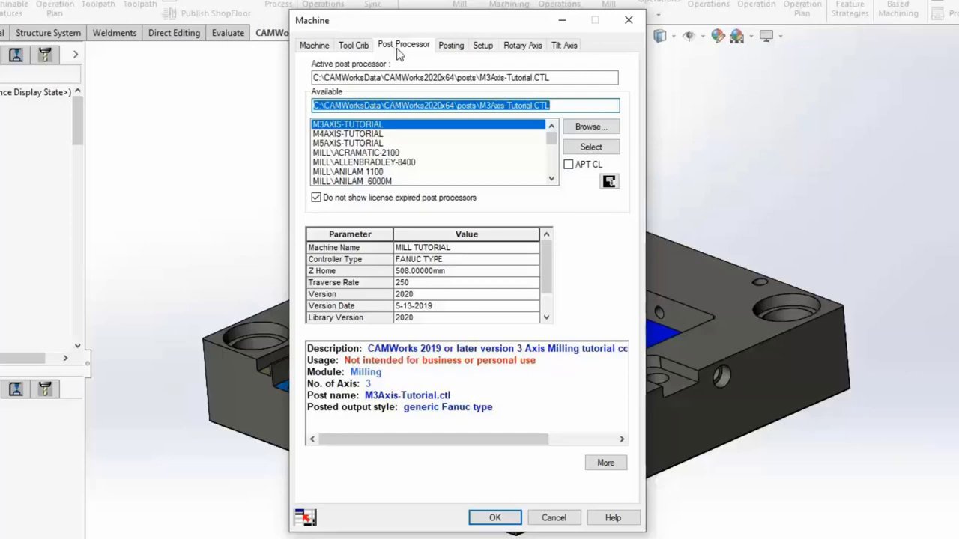
left_click(588, 128)
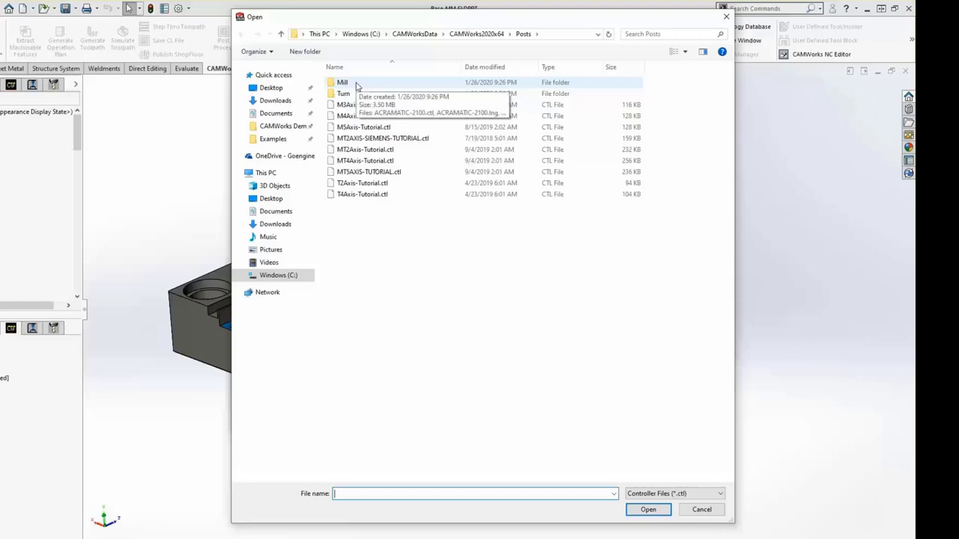
double_click(357, 85)
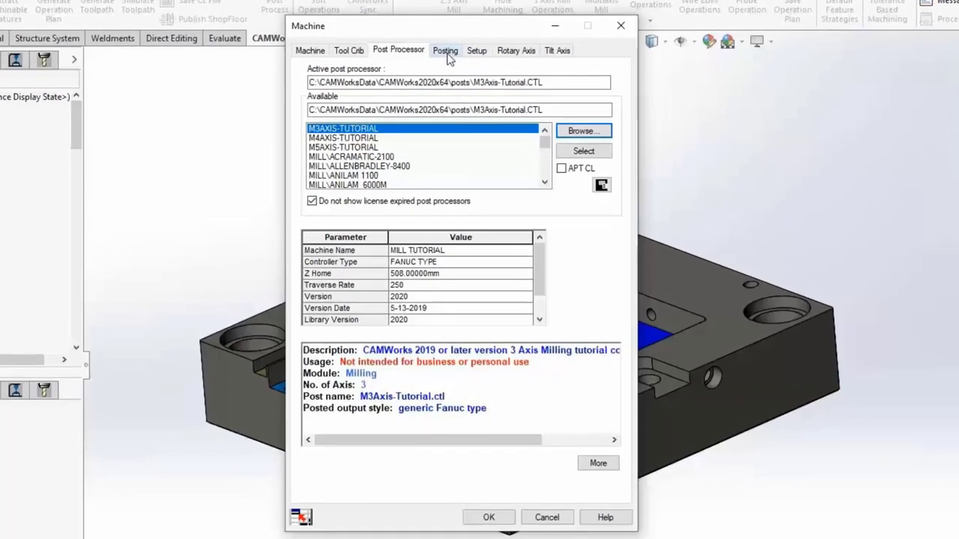
left_click(363, 157)
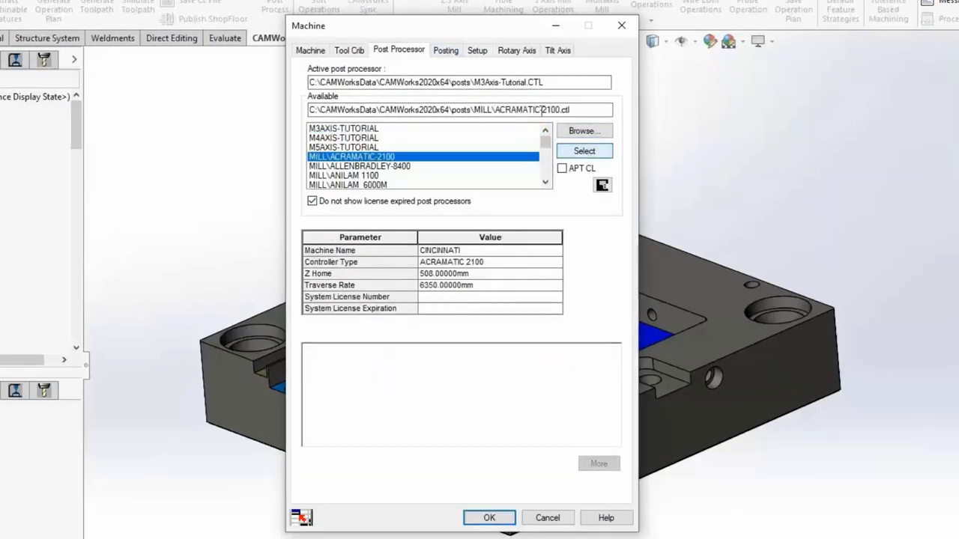
Set M3AXIS-TUTORIAL as the active post processor and accept the machine definition after checking its posting, setup, rotary axis and tilt axis settings
left_click(375, 129)
left_click(573, 152)
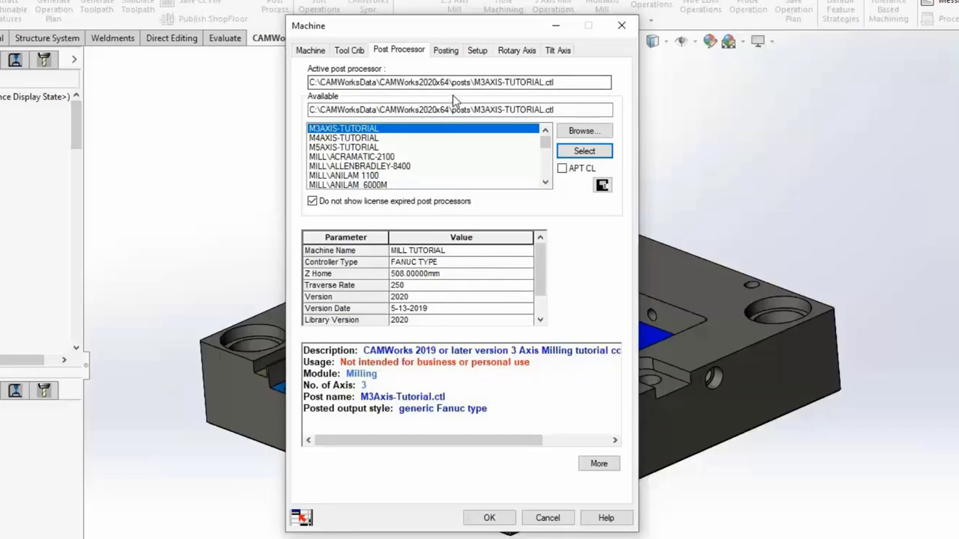
left_click(447, 51)
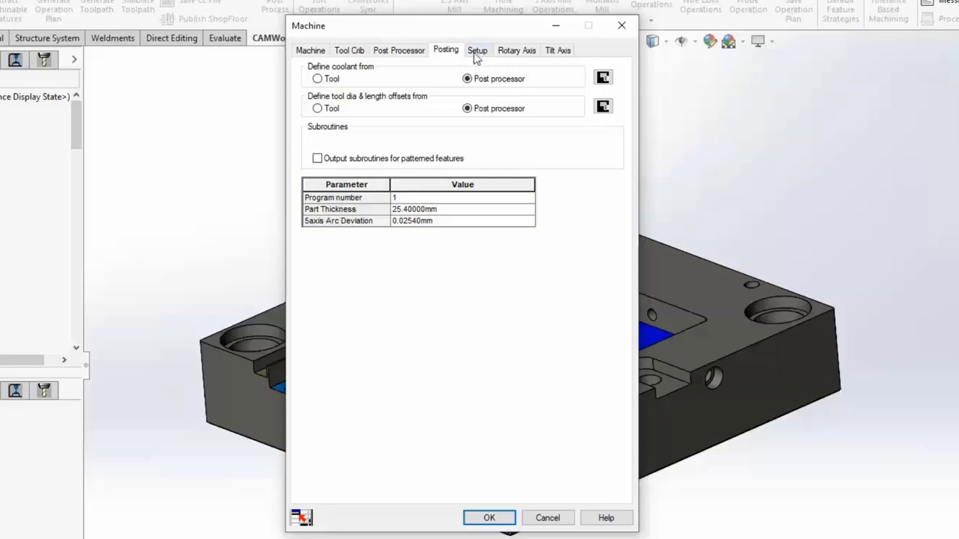
left_click(478, 51)
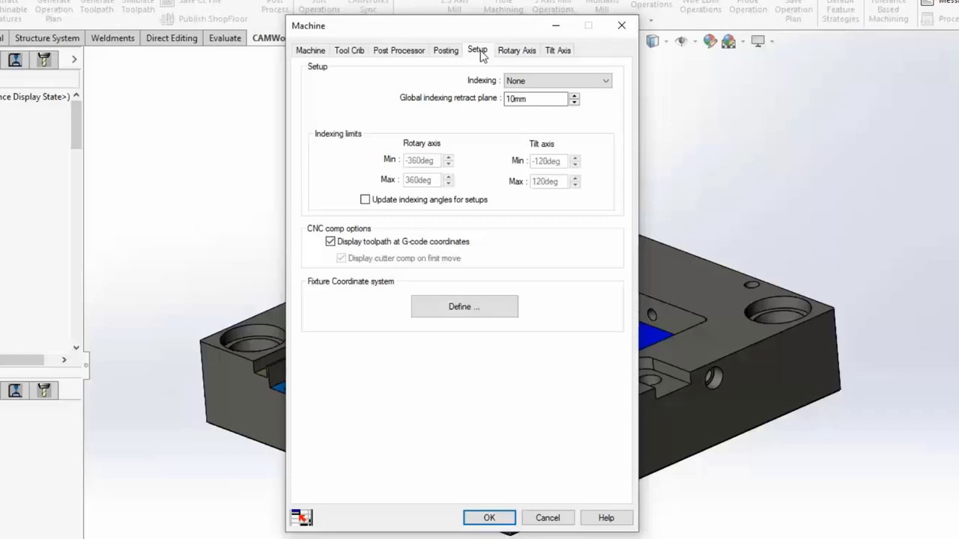
left_click(516, 53)
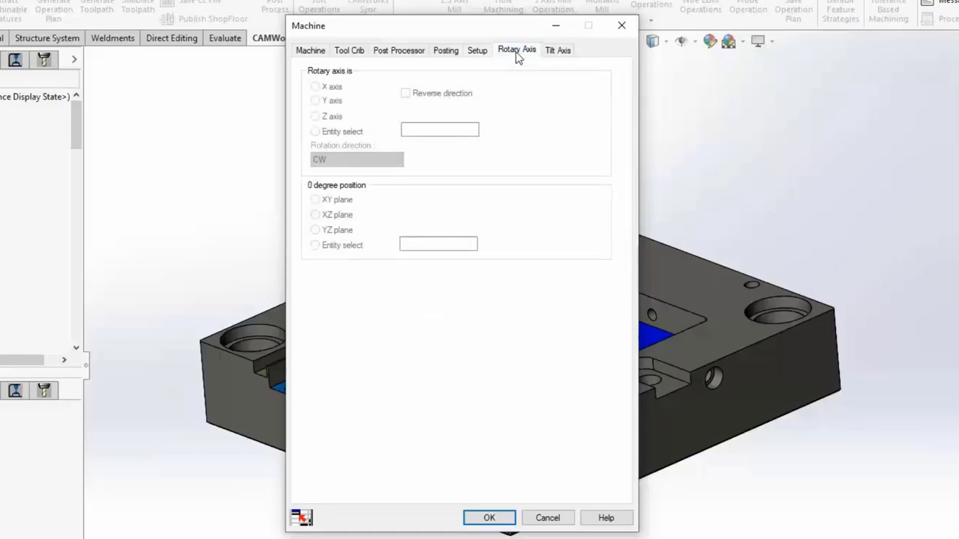
left_click(548, 55)
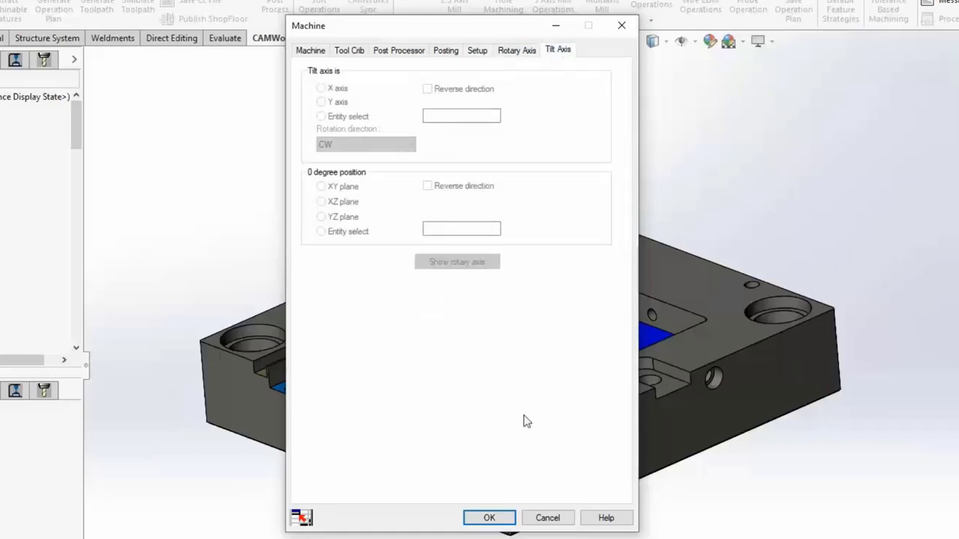
left_click(484, 519)
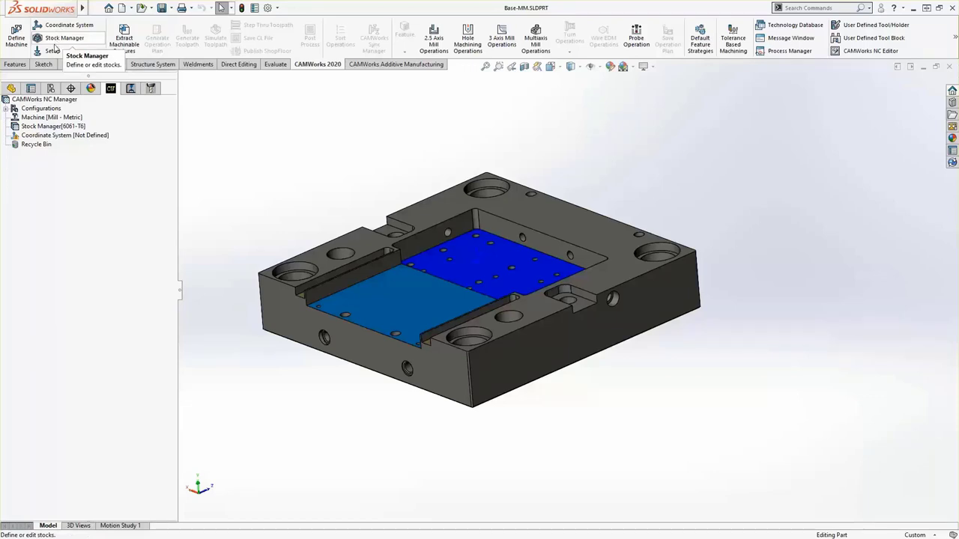
Browse the materials available for the stock in the Stock Manager and close it without changes
double_click(53, 127)
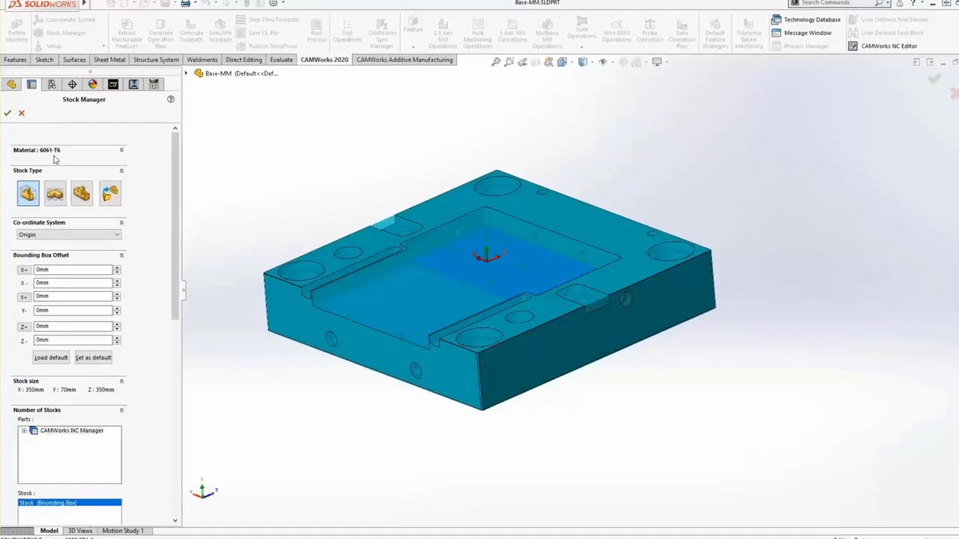
left_click(52, 153)
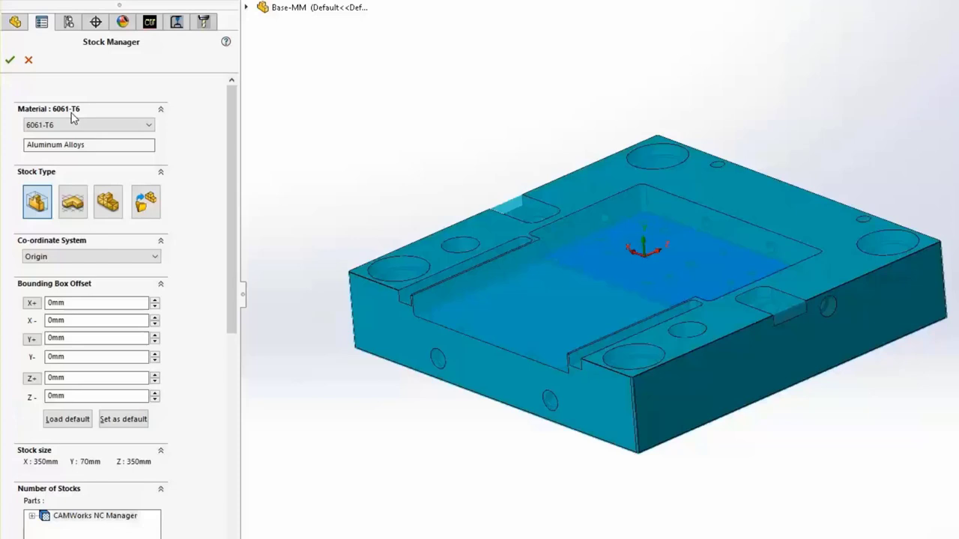
left_click(73, 126)
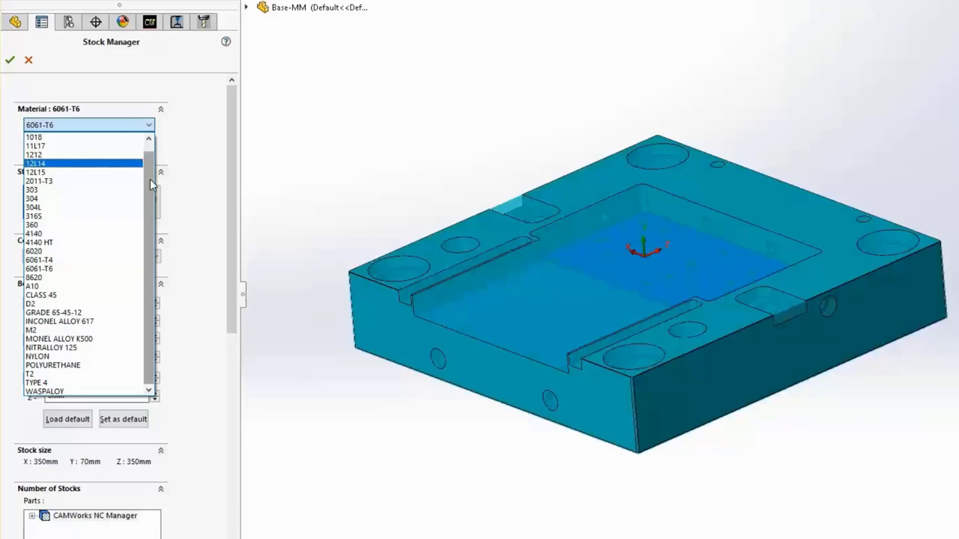
scroll(152, 180, "up", 1)
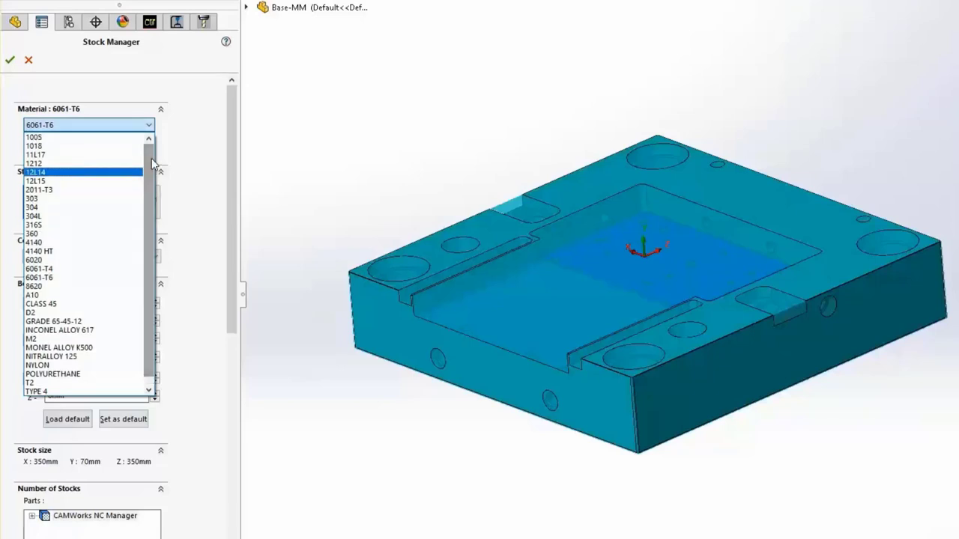
left_click(103, 81)
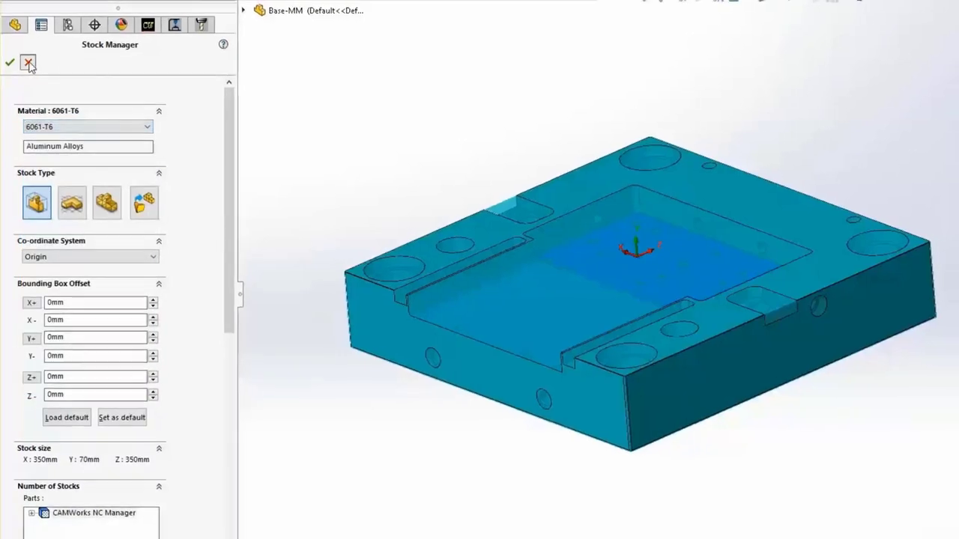
left_click(28, 60)
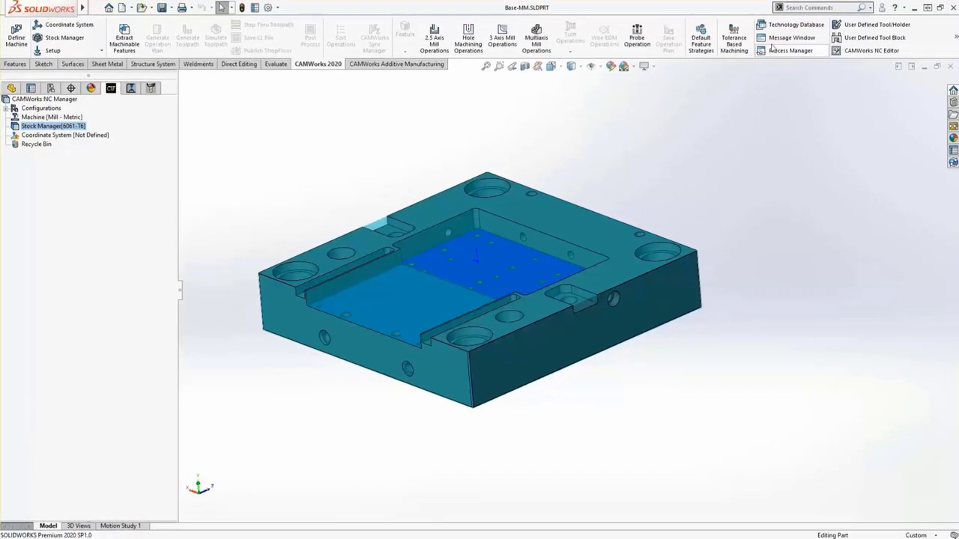
Open the Technology Database's Feed/Speed Editor and display the speeds and feeds for material 6061-T6
left_click(775, 30)
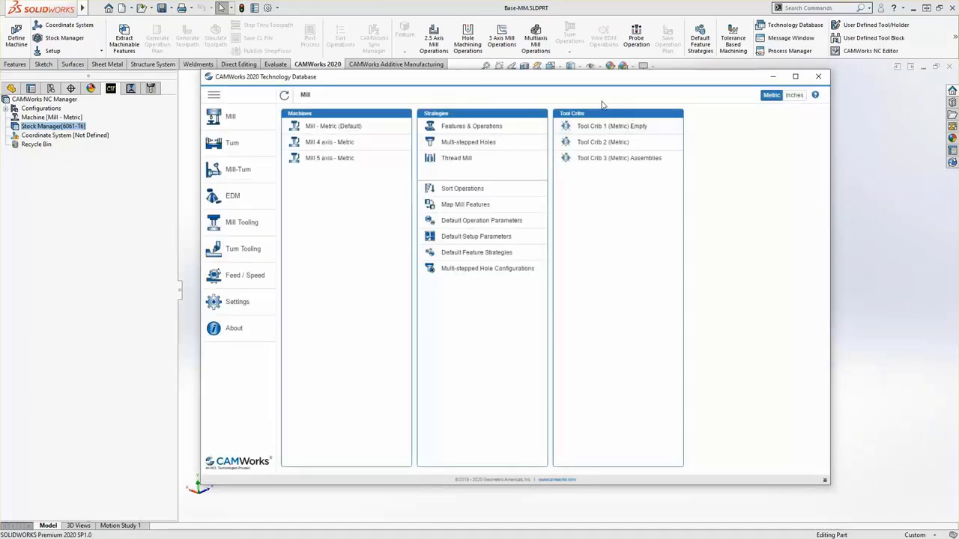
left_click(247, 276)
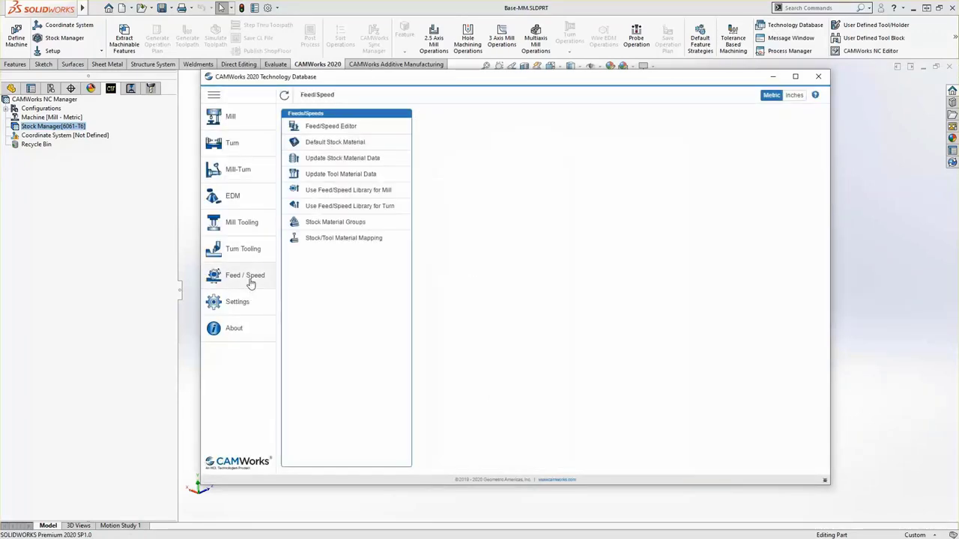
left_click(343, 128)
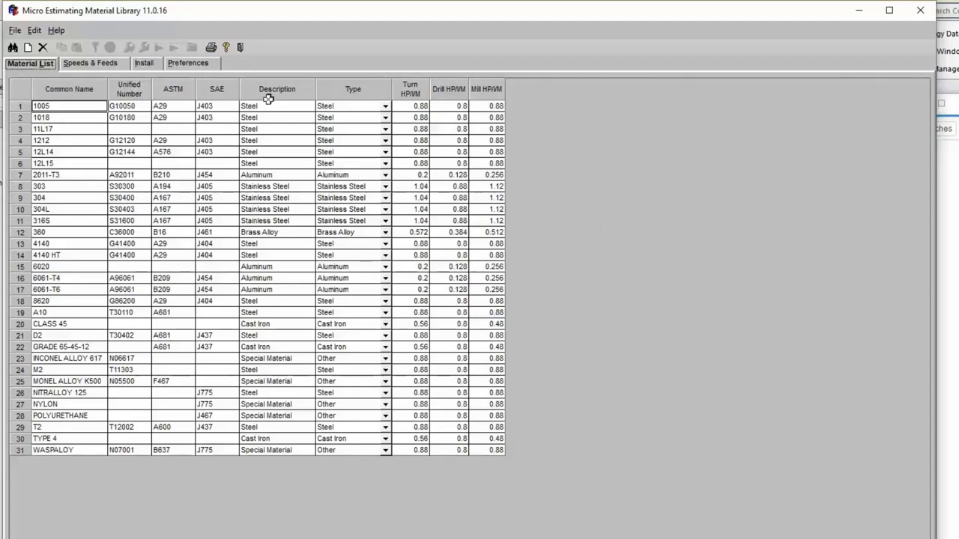
left_click(117, 65)
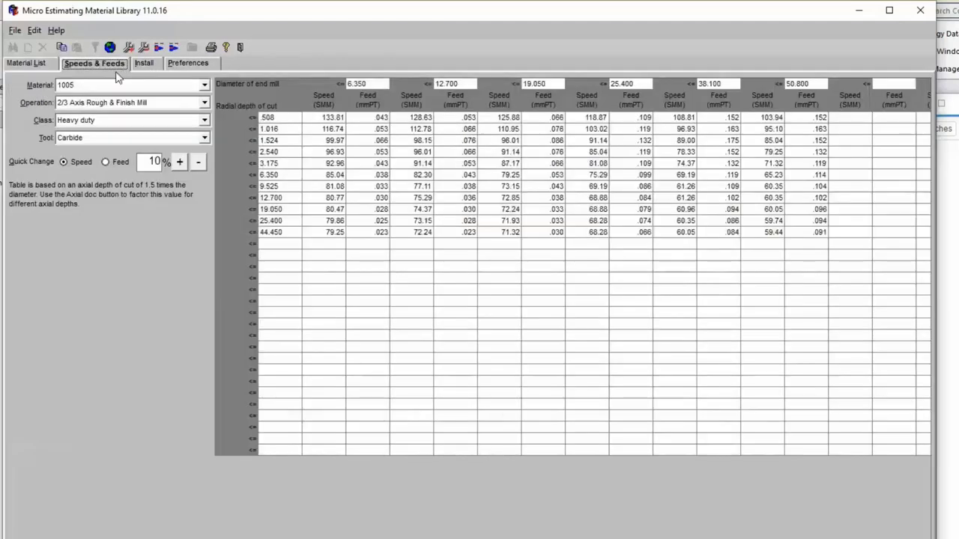
left_click(203, 87)
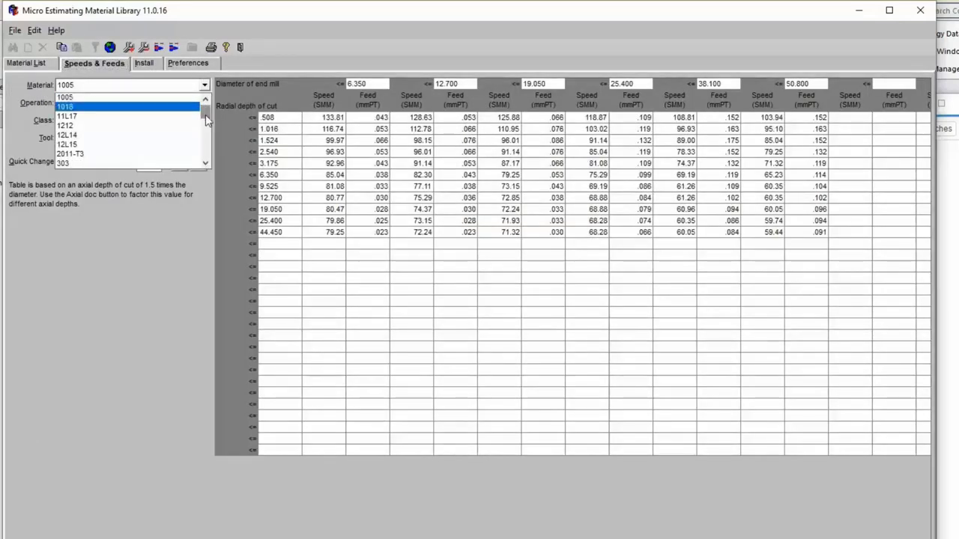
left_click_drag(205, 105, 204, 141)
left_click(122, 126)
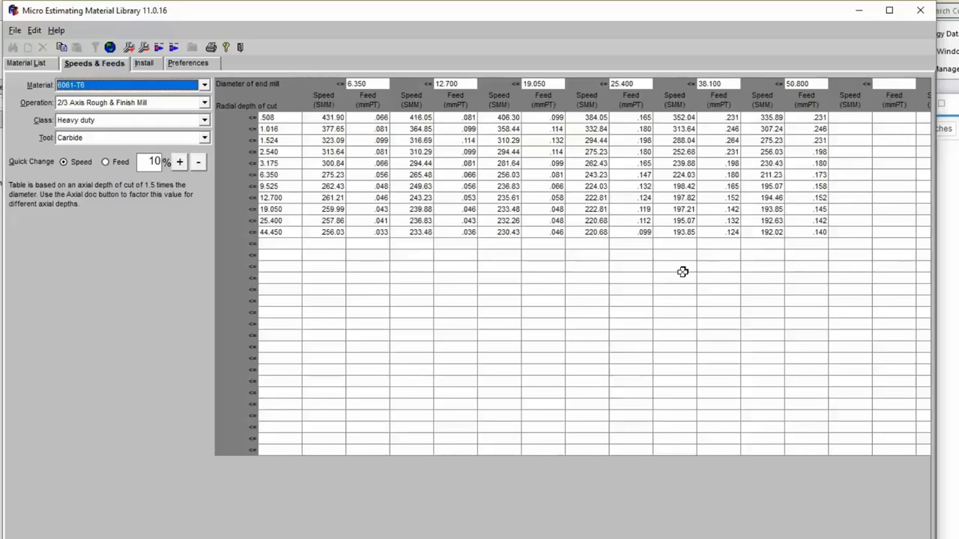
Browse the full list of installable materials in the material library and close the library
left_click(146, 65)
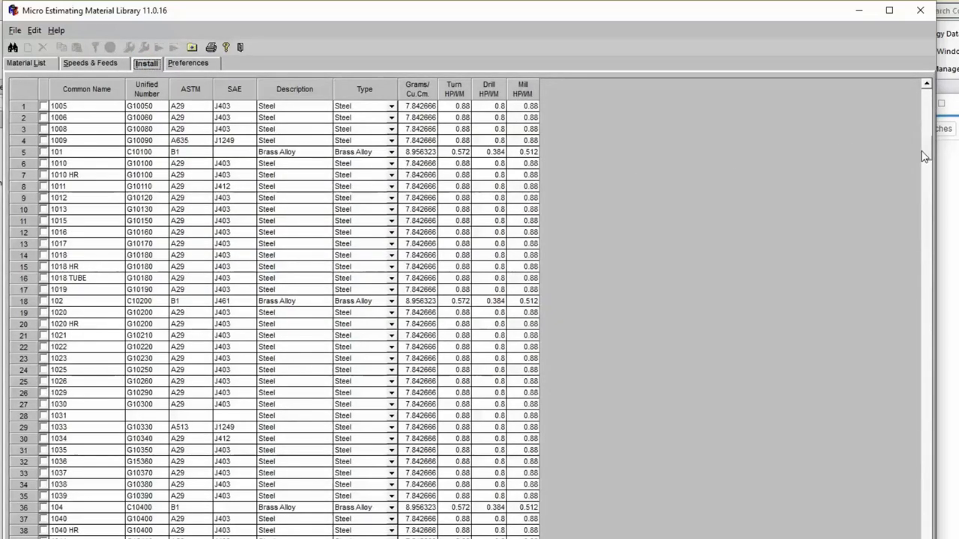
left_click_drag(923, 155, 926, 538)
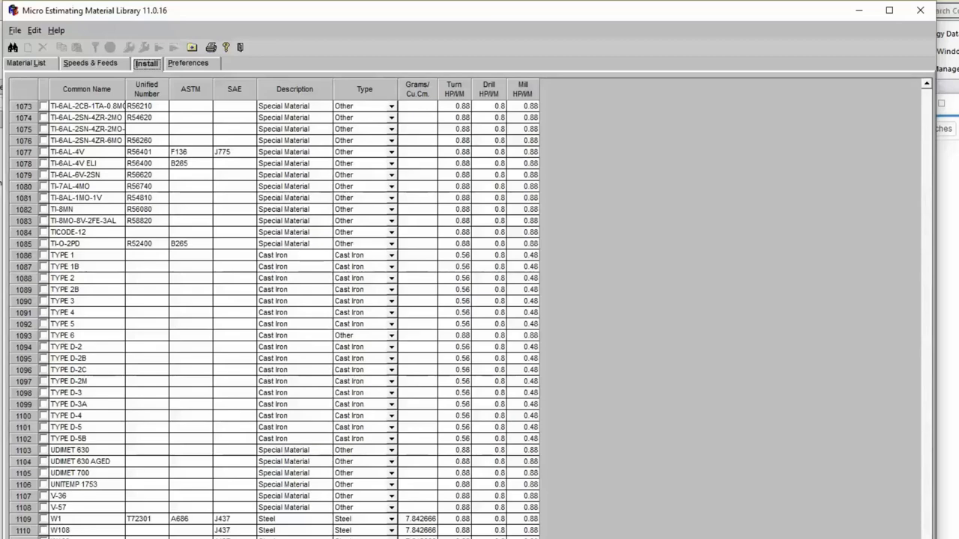
left_click(927, 13)
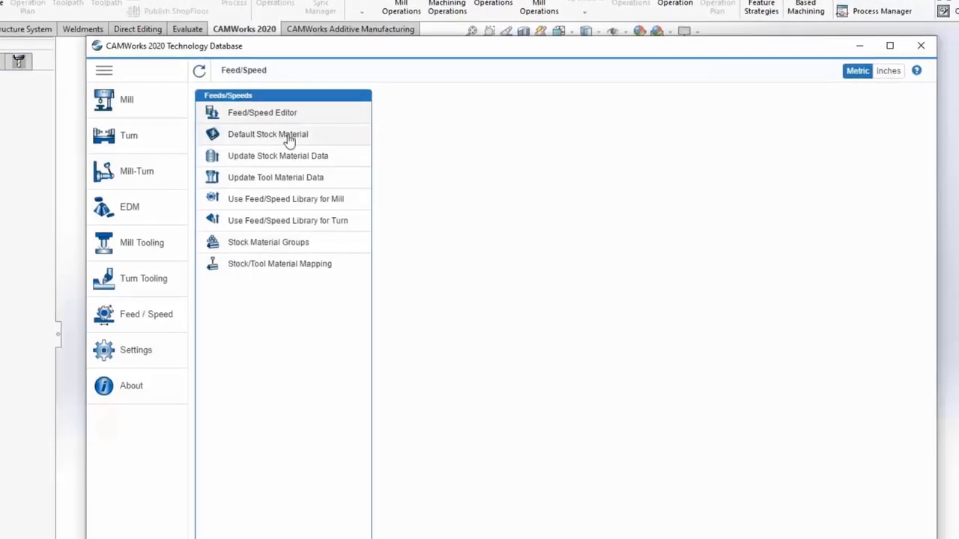
Inspect the default stock material entry for 6061-T6 in the Technology Database and close the database
left_click(289, 140)
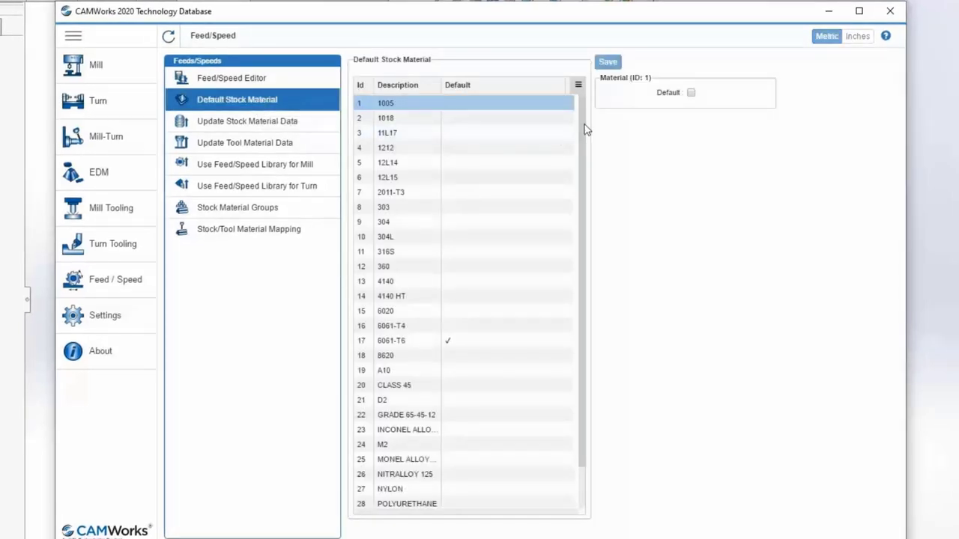
scroll(586, 157, "down", 1)
left_click(463, 297)
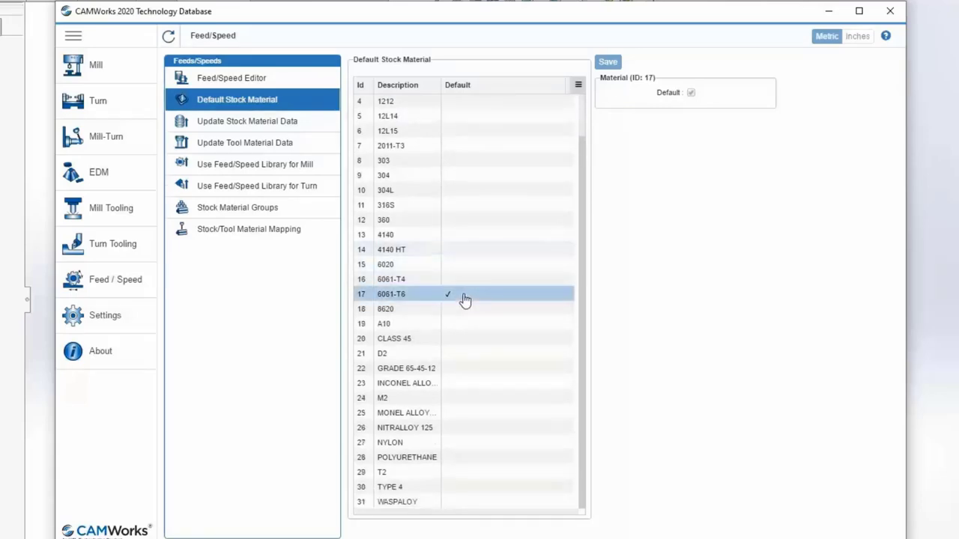
left_click(890, 11)
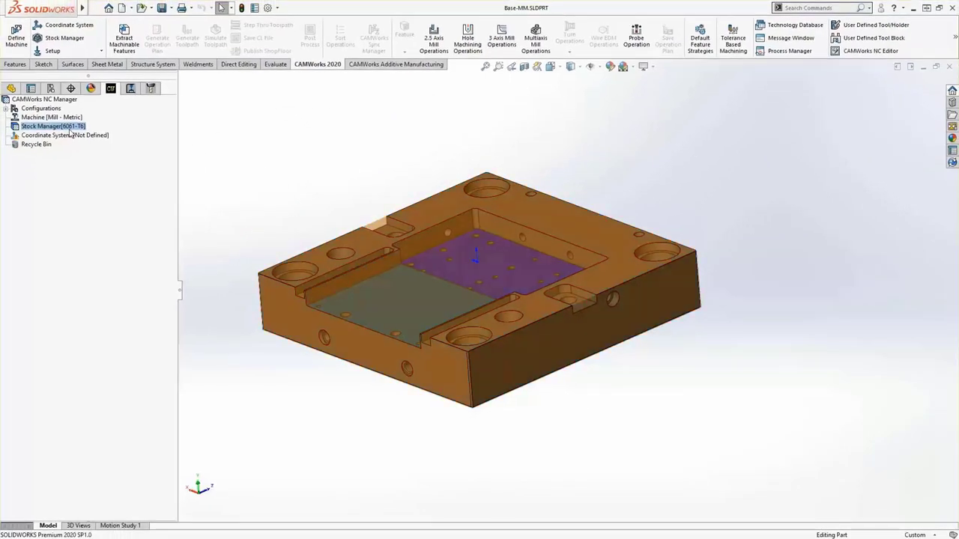
Reopen the Stock Manager with its material details shown and set the stock's X+ and X- bounding box offsets to 10 mm each
left_click(68, 127)
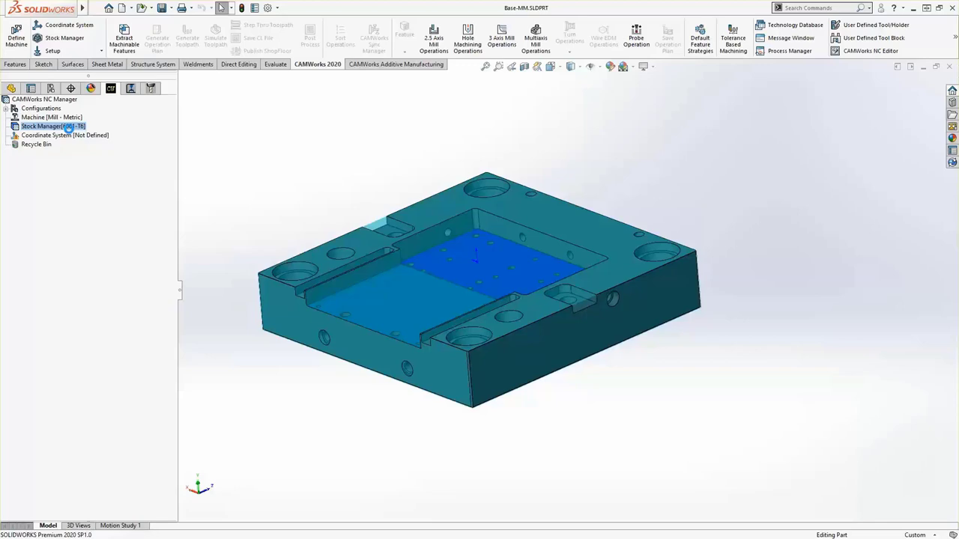
double_click(67, 127)
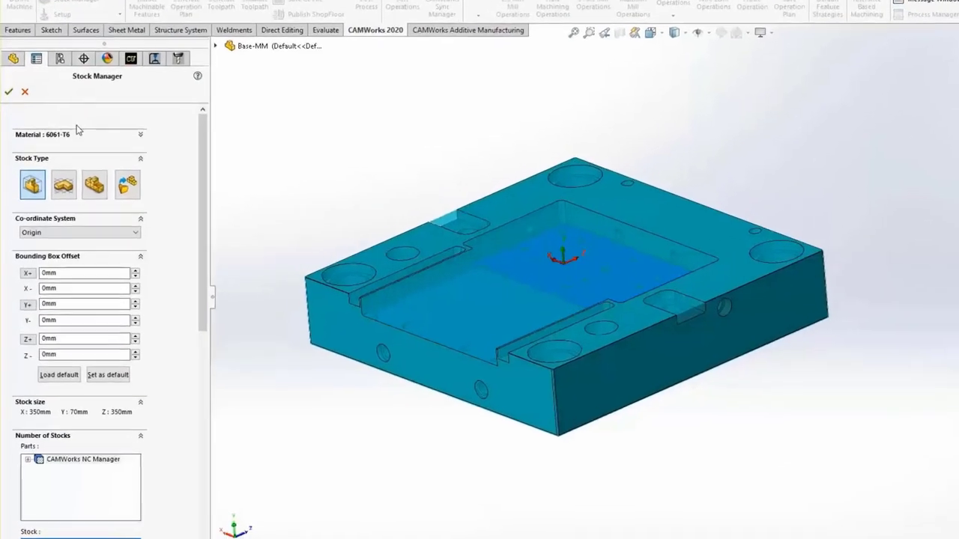
left_click(75, 131)
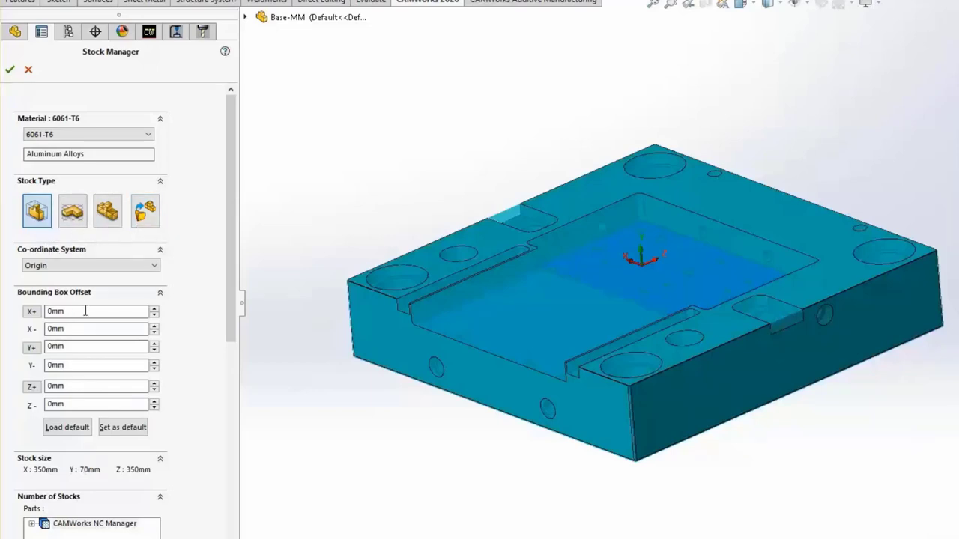
left_click(154, 309)
left_click(154, 309)
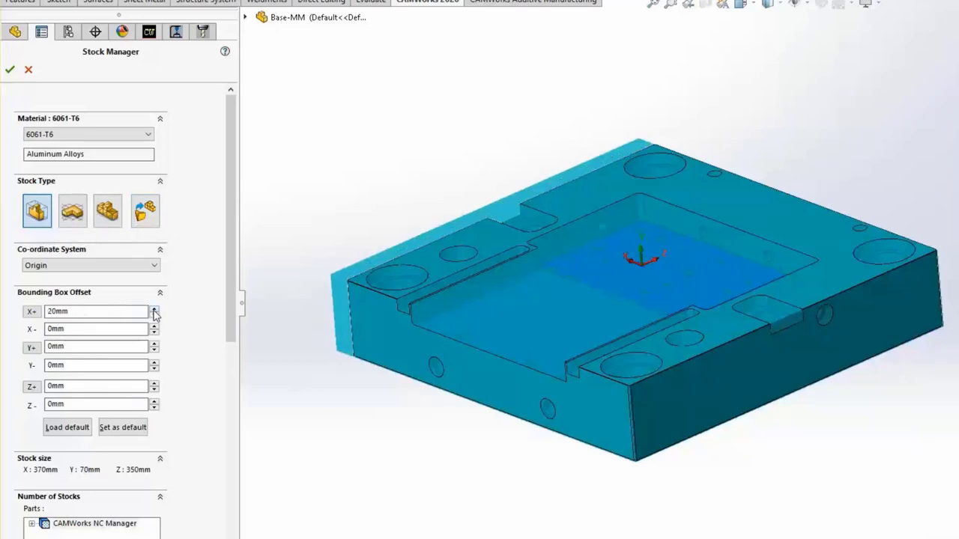
left_click(153, 316)
left_click(154, 327)
left_click(153, 327)
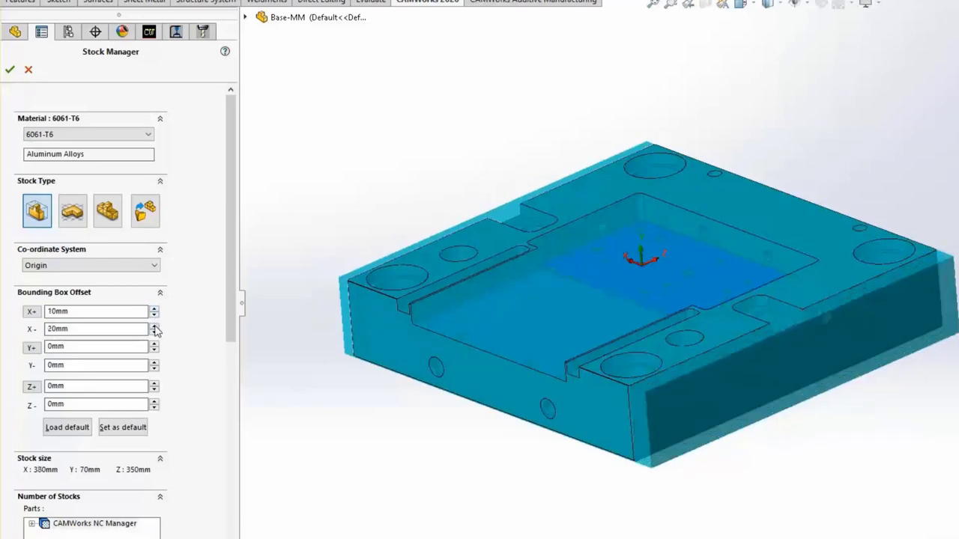
left_click(153, 332)
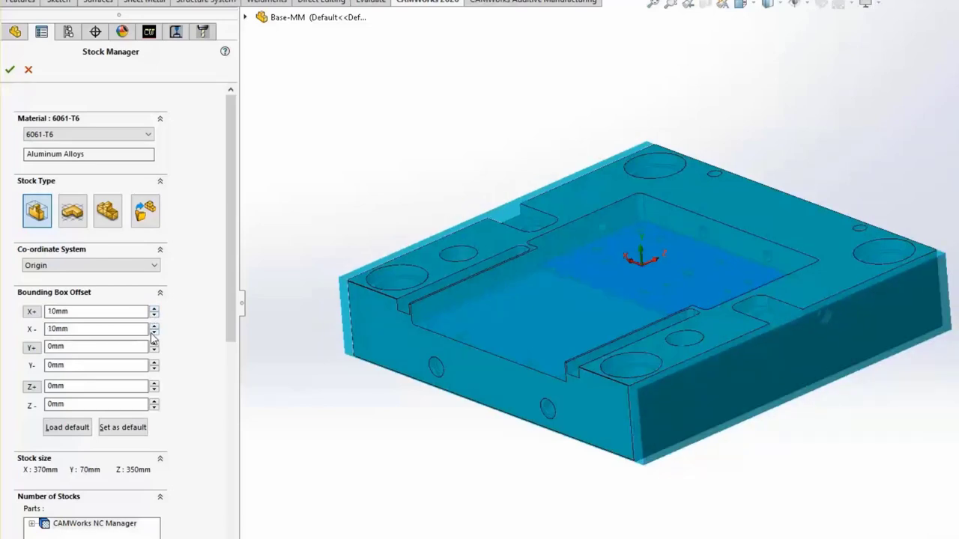
Link the positive and negative stock offsets on the X, Y and Z axes, and set the Y and Z offsets to 10 mm
left_click(39, 313)
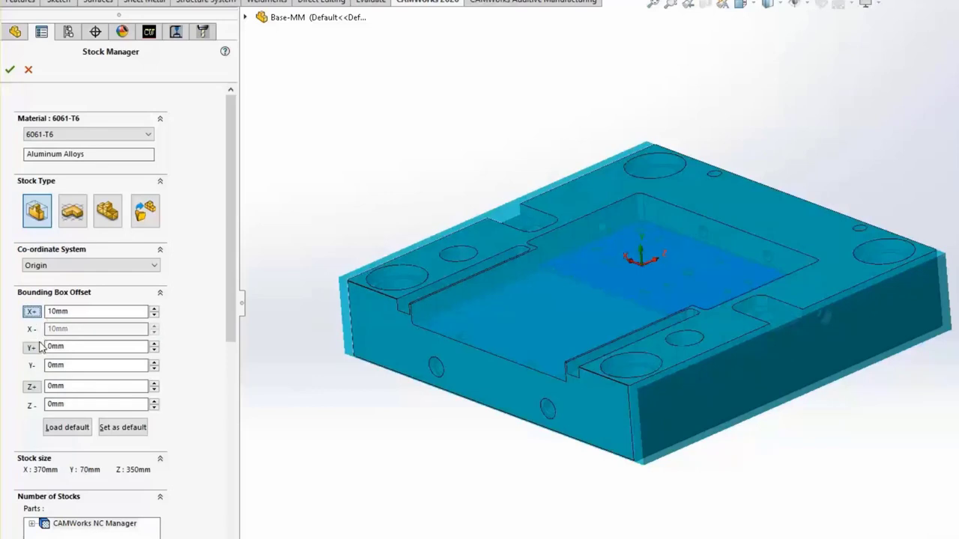
left_click(31, 347)
left_click(153, 344)
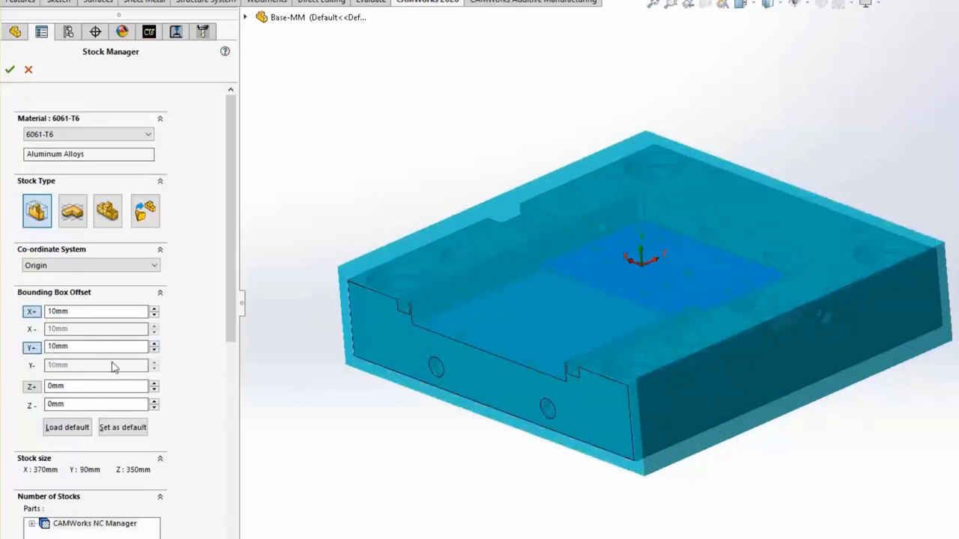
left_click(154, 384)
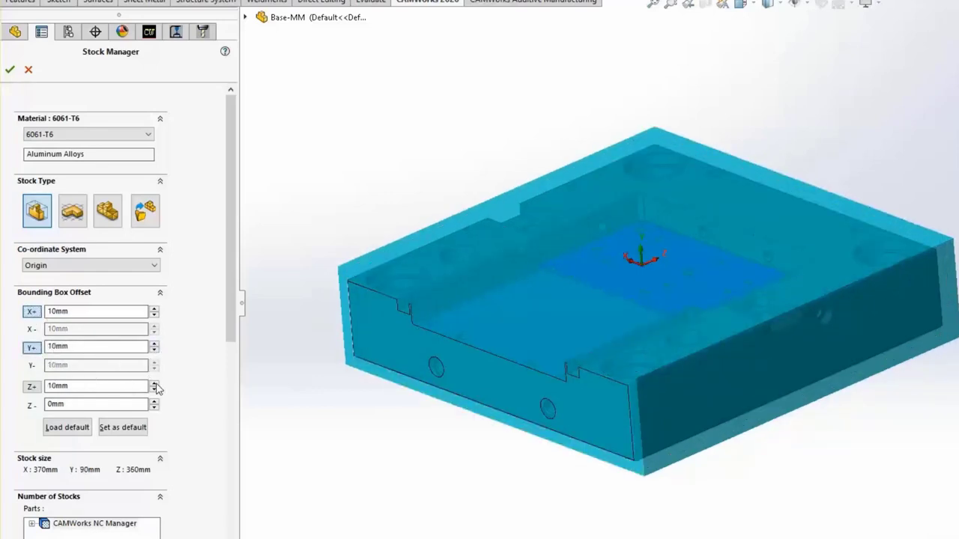
left_click(155, 389)
left_click(32, 387)
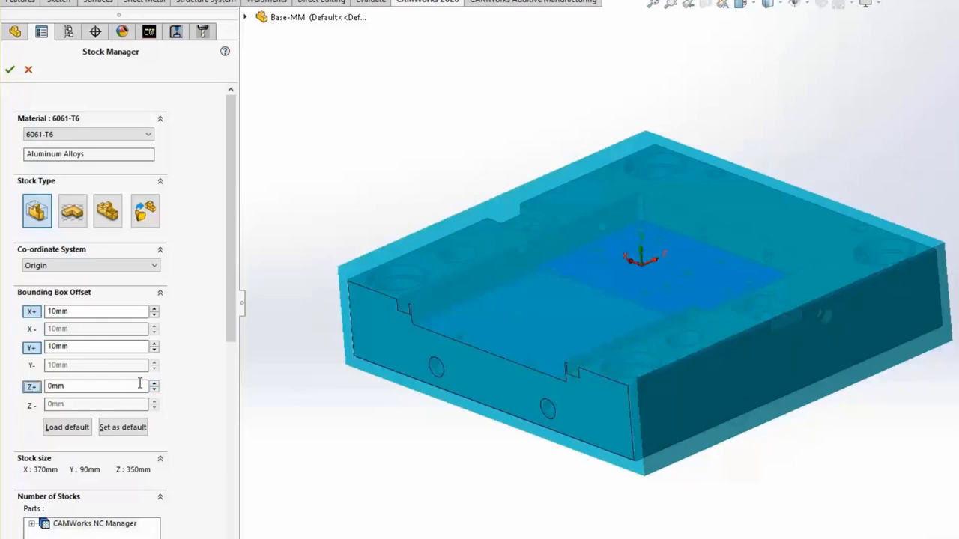
left_click(154, 383)
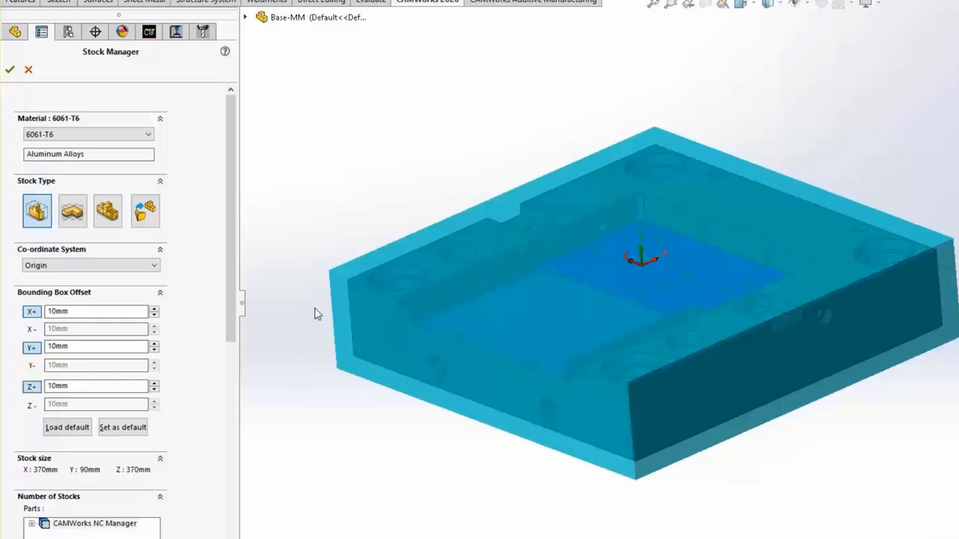
Define the stock as an extrusion of Base-Extrude's Sketch1 with a blind depth of 90 mm
mouse_move(315, 313)
middle_mouse_down()
mouse_move(392, 229)
mouse_move(328, 280)
mouse_move(320, 298)
middle_mouse_up()
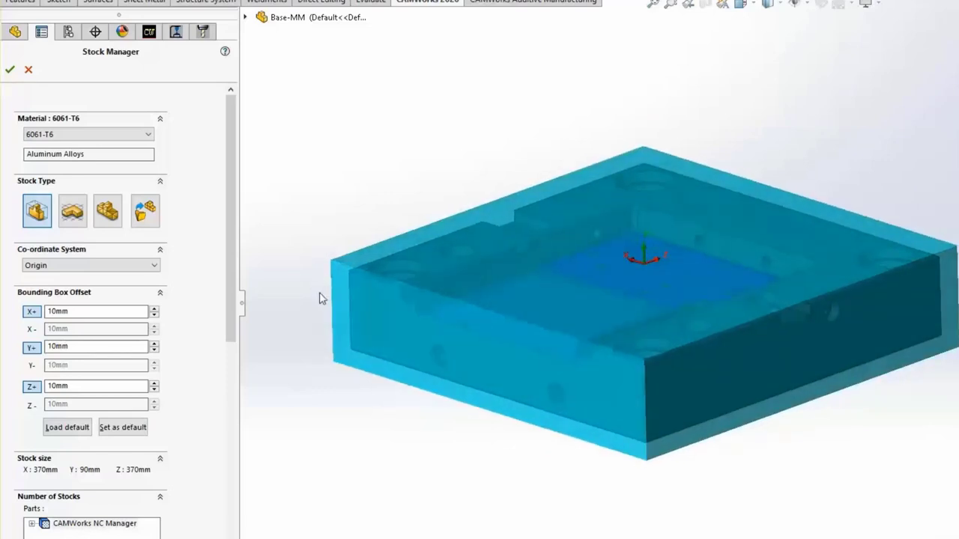
left_click(67, 222)
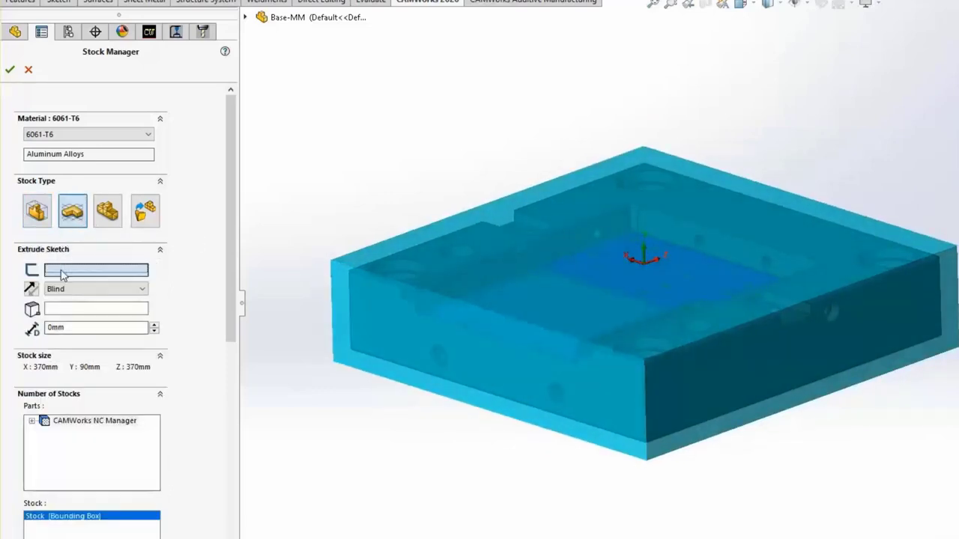
left_click(245, 17)
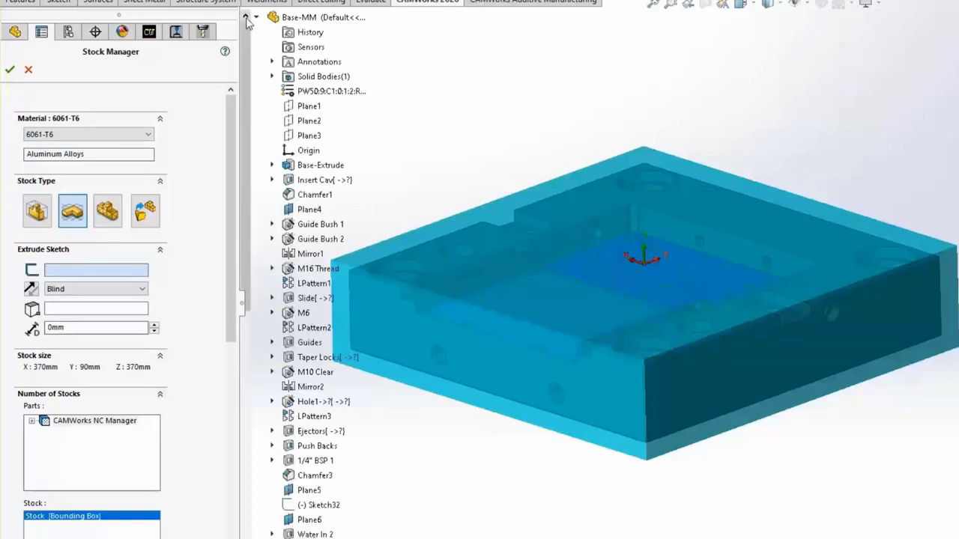
left_click(272, 164)
left_click(305, 180)
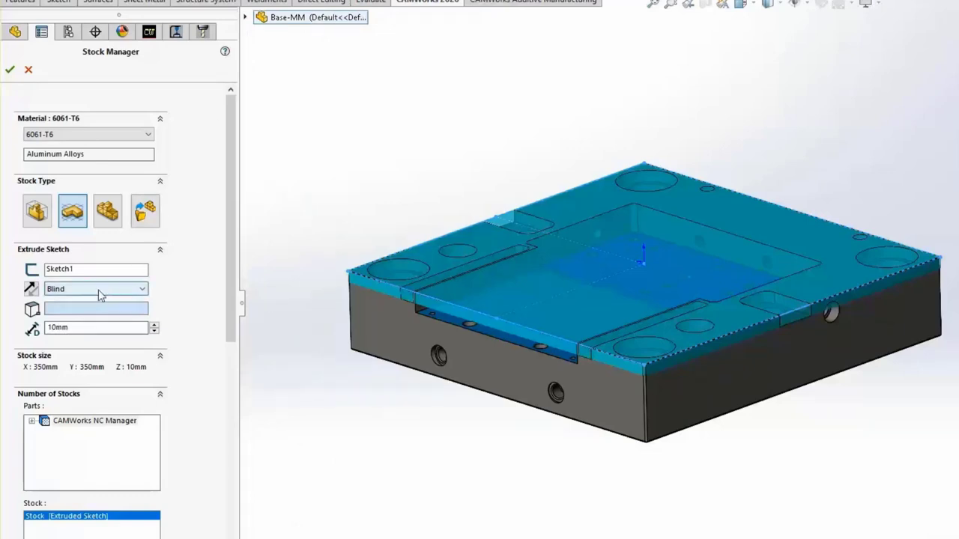
left_click(154, 324)
left_click(155, 325)
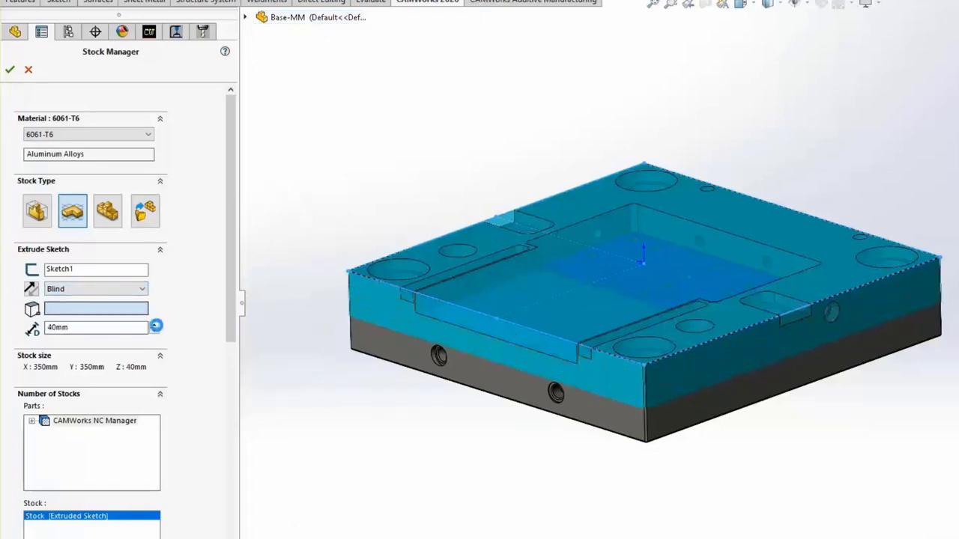
left_click(154, 325)
left_click(154, 325)
left_click(155, 324)
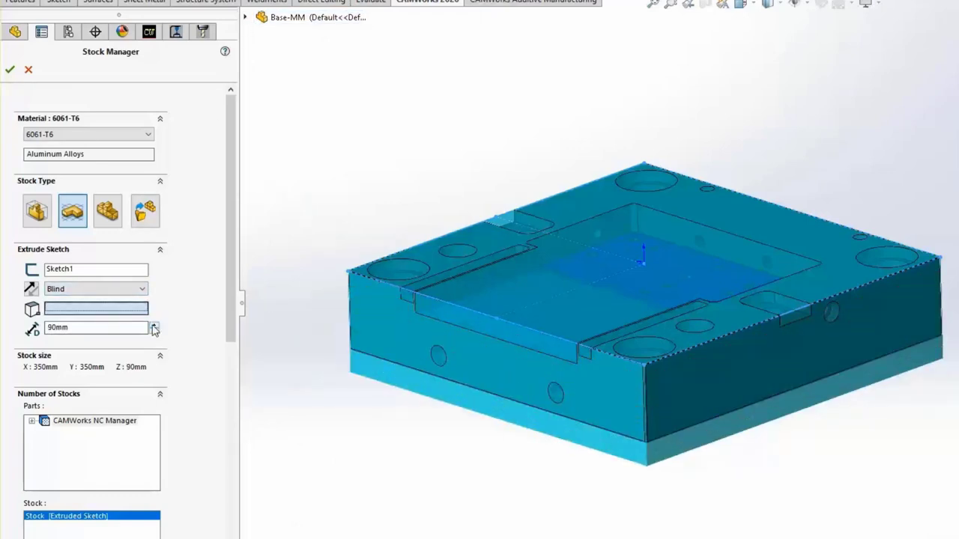
Change the stock extrusion's end condition to Offset face and pick the part's underside as the reference face
left_click(94, 289)
left_click(83, 301)
middle_click_drag(378, 445, 448, 340)
left_click(462, 349)
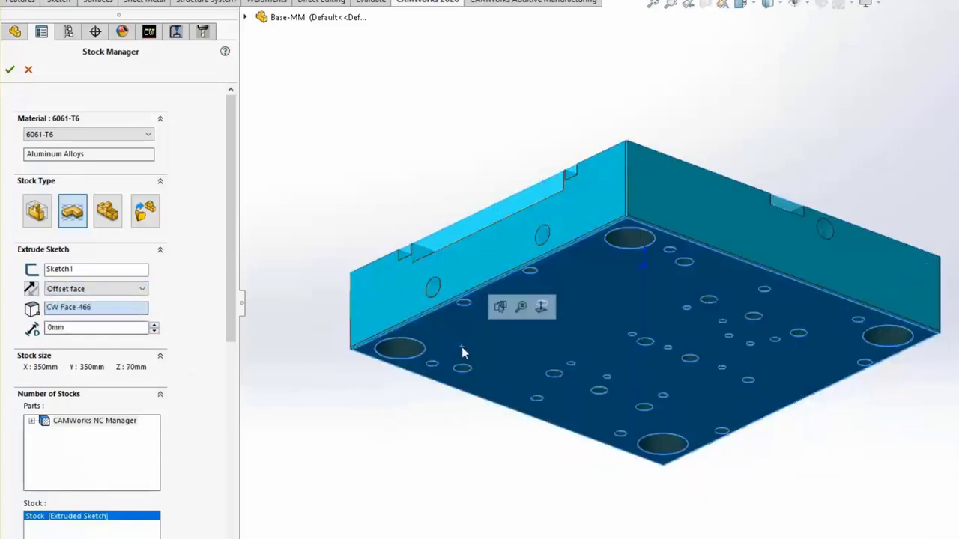
middle_click_drag(435, 150, 446, 295)
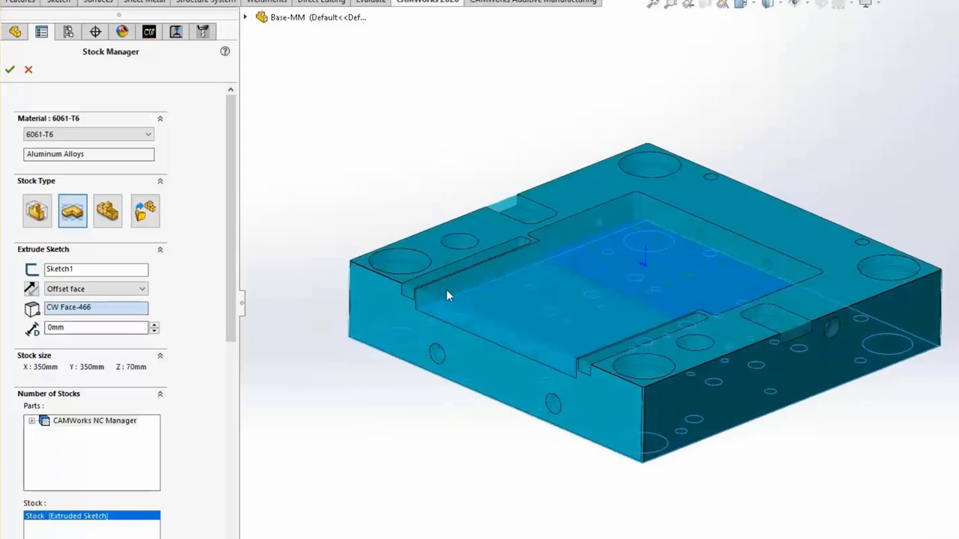
Preview the STL file and solid model stock types, including the current part, and return the stock to the bounding box type
left_click(108, 213)
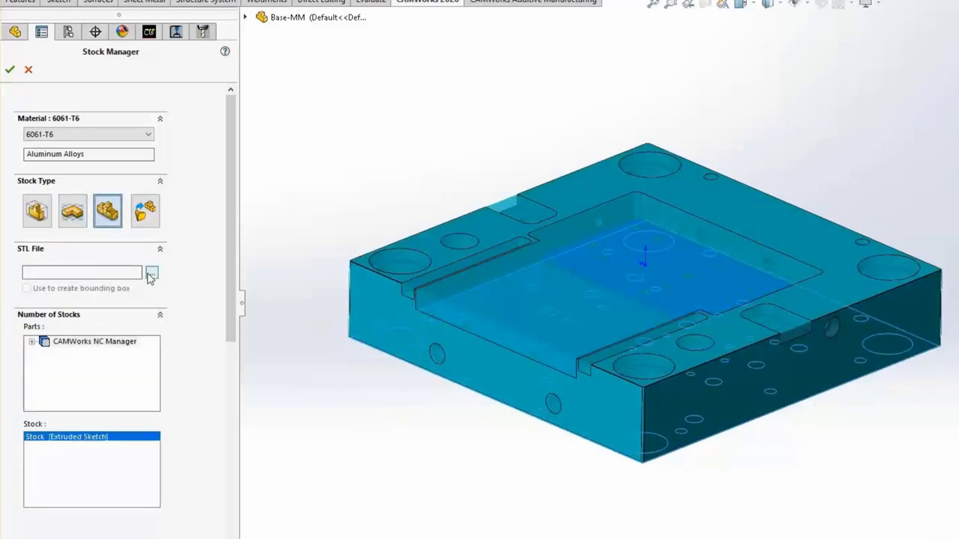
left_click(138, 214)
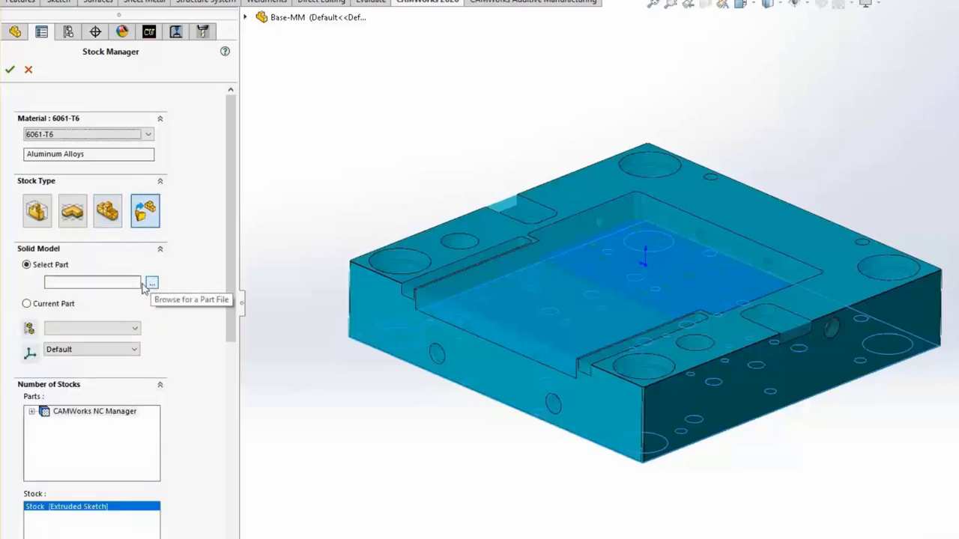
left_click(69, 304)
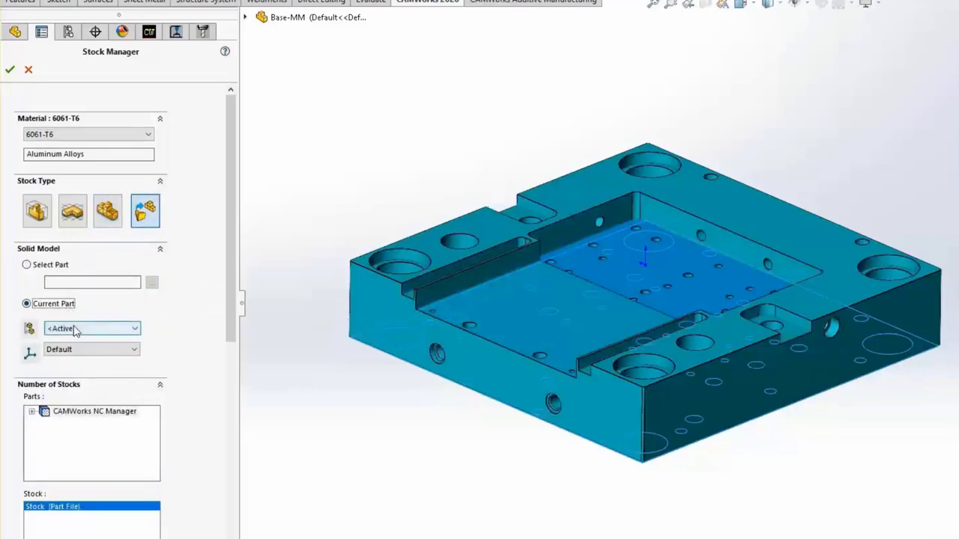
left_click(43, 222)
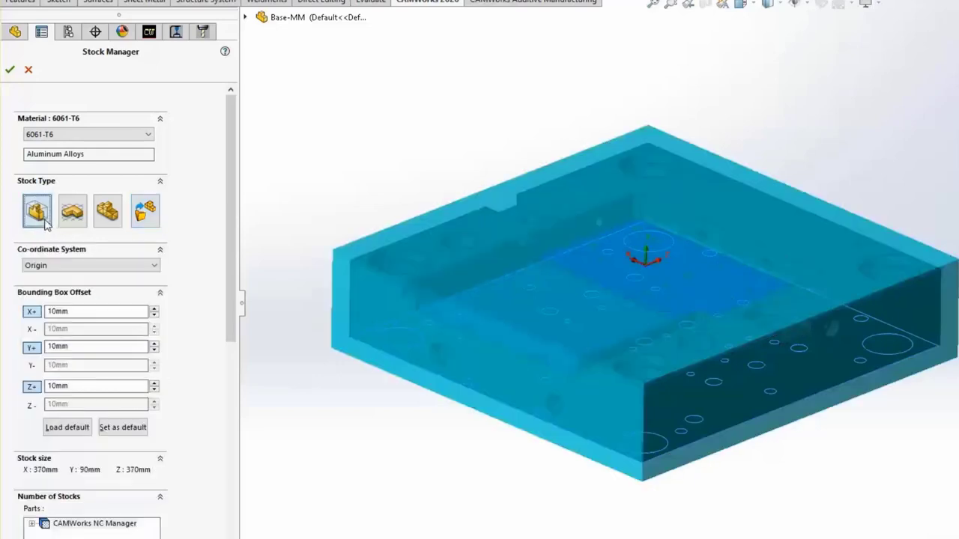
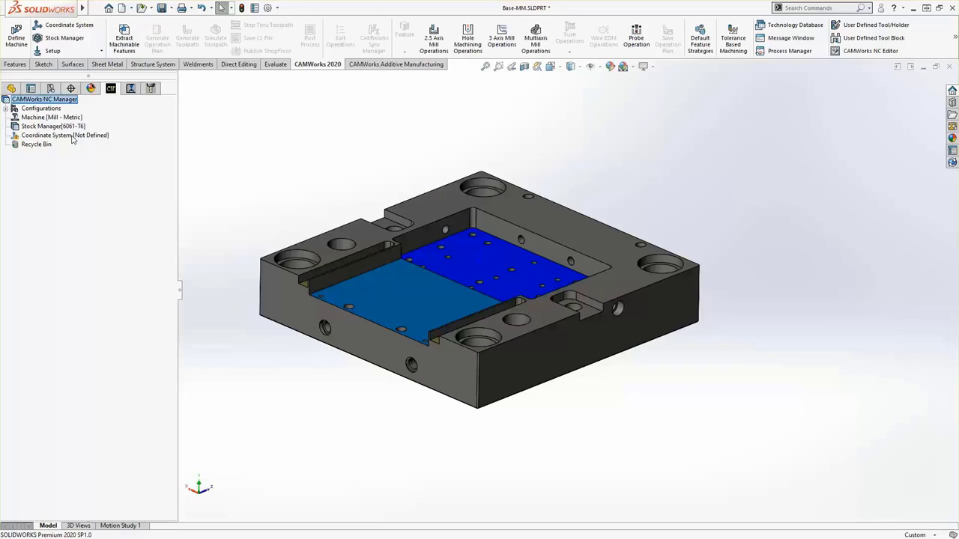
Open the fixture coordinate system, place its origin at an outer top corner vertex, and align Z with that corner's vertical edge, reversed
double_click(60, 136)
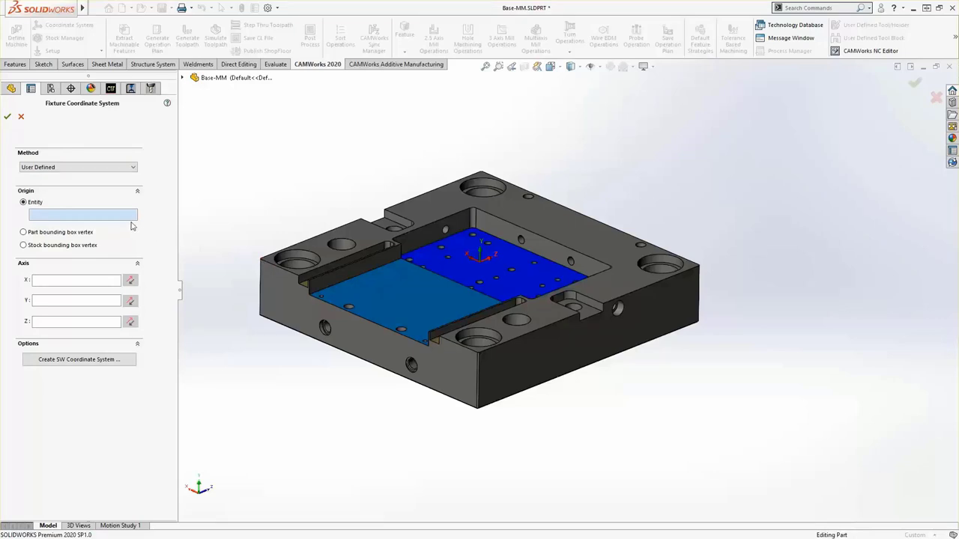
left_click(260, 256)
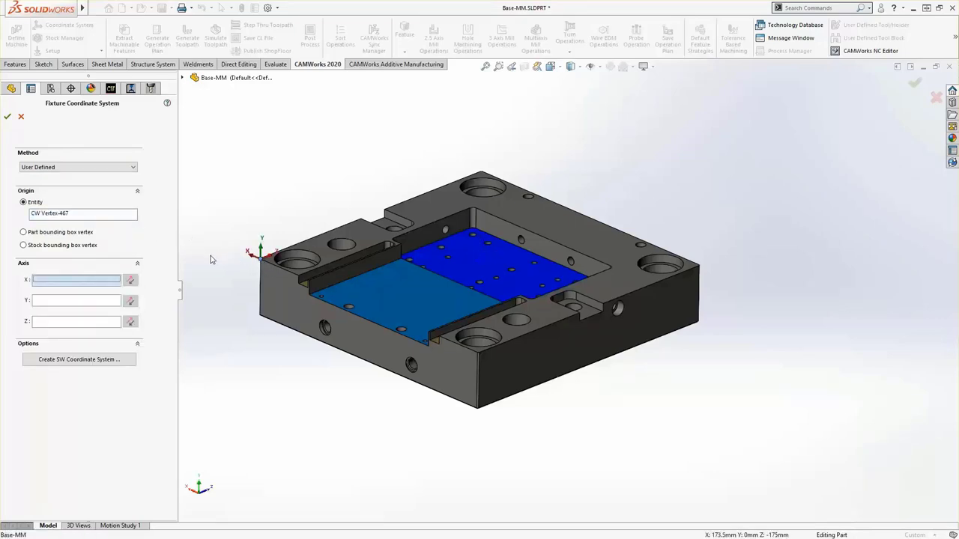
left_click(87, 324)
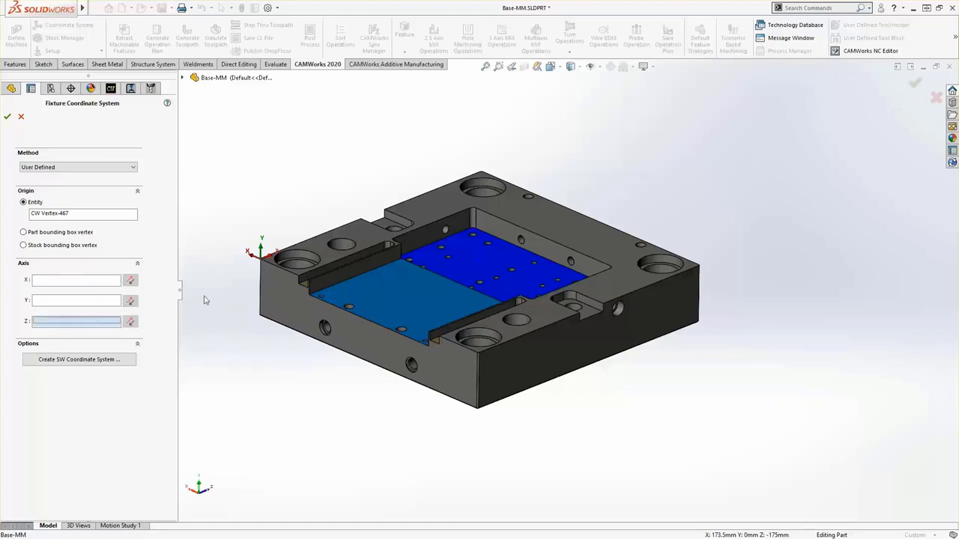
left_click(261, 283)
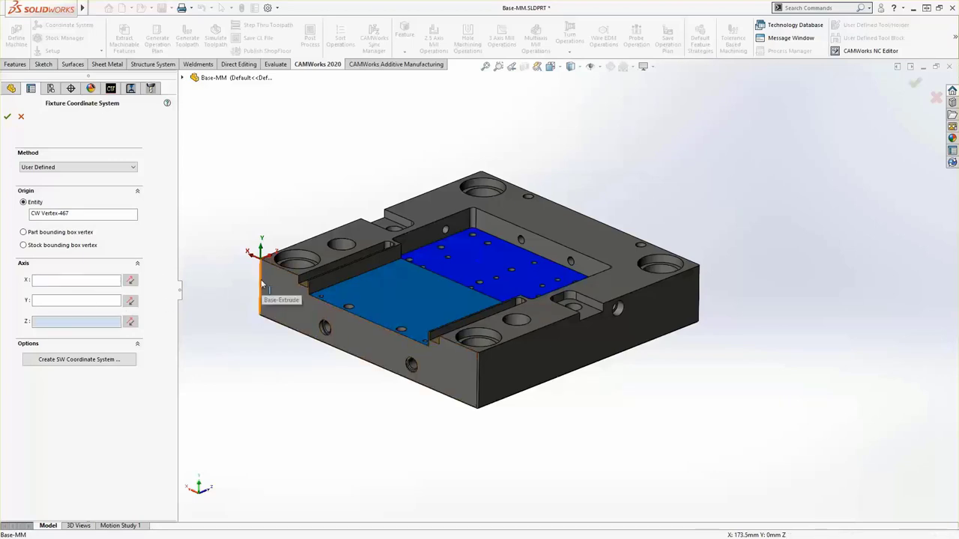
left_click(131, 322)
Align the fixture coordinate system's X axis with the front top edge starting at the origin corner, and reverse its direction
left_click(114, 282)
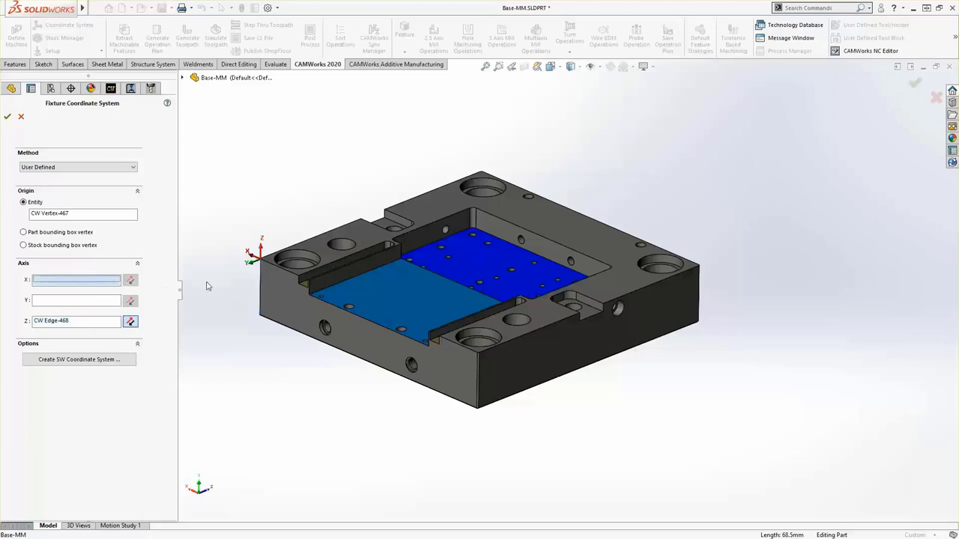
left_click(267, 267)
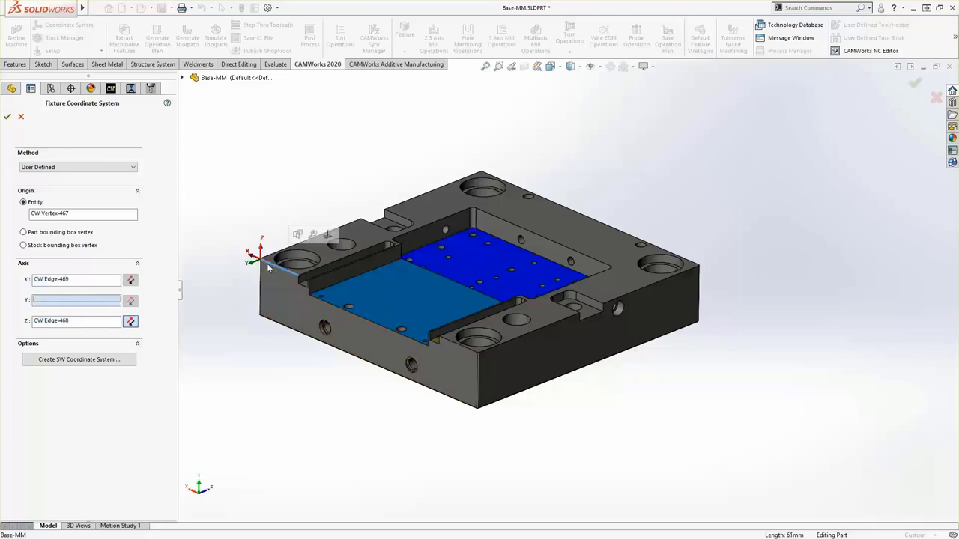
left_click(131, 281)
Change the fixture origin entity to the circular edge of the large corner hole on the part's top face
middle_click_drag(243, 254, 298, 292)
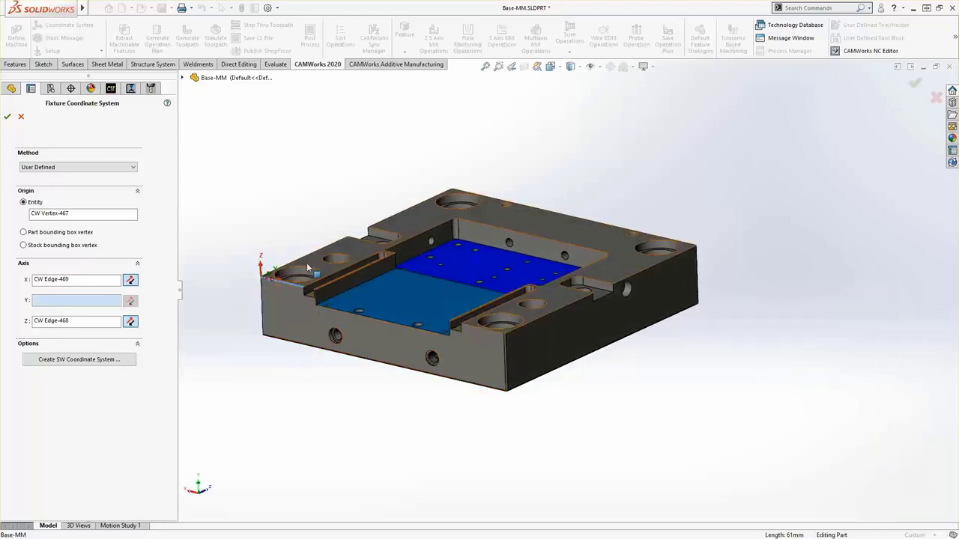
left_click(120, 215)
left_click(307, 269)
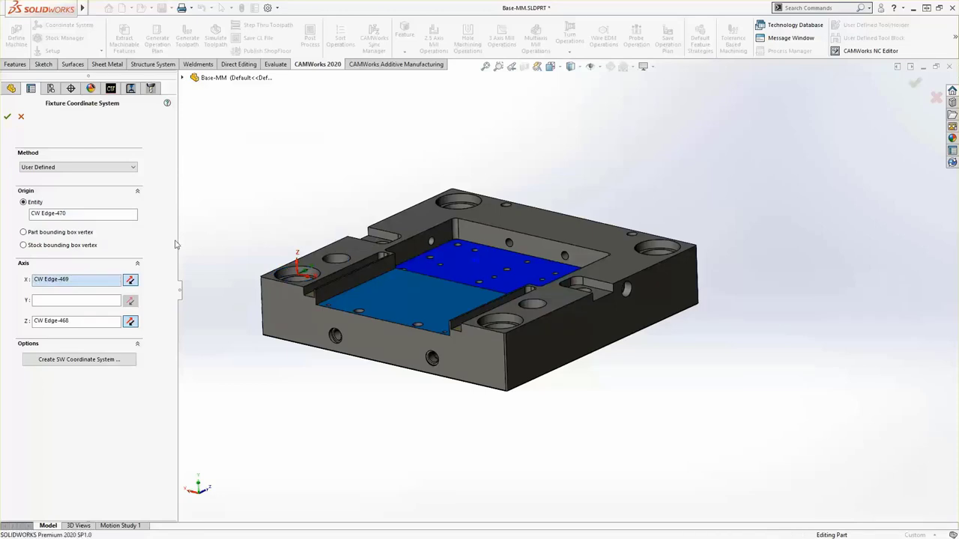
Base the fixture origin on the part bounding box, trying two top corners before choosing the top centre point
left_click(54, 234)
middle_click_drag(390, 239, 441, 245)
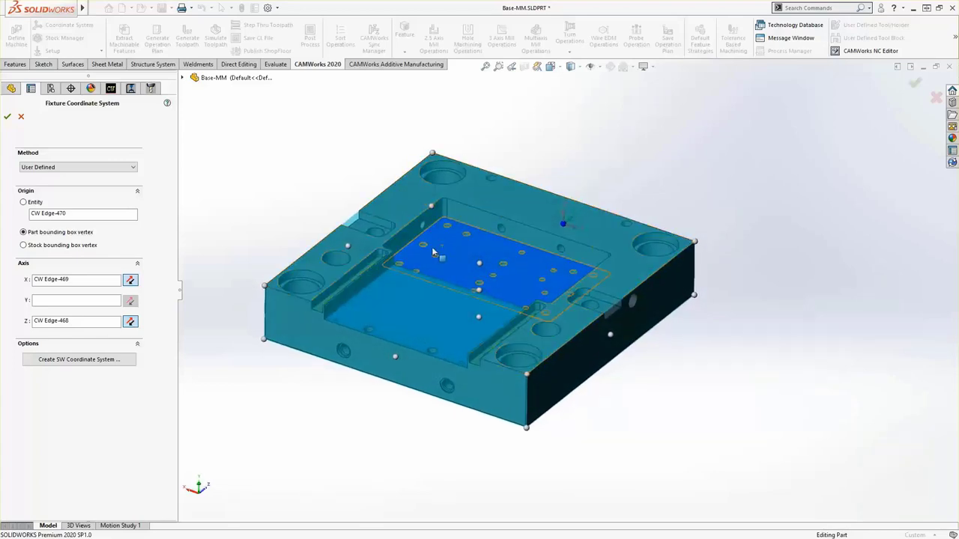
left_click(263, 287)
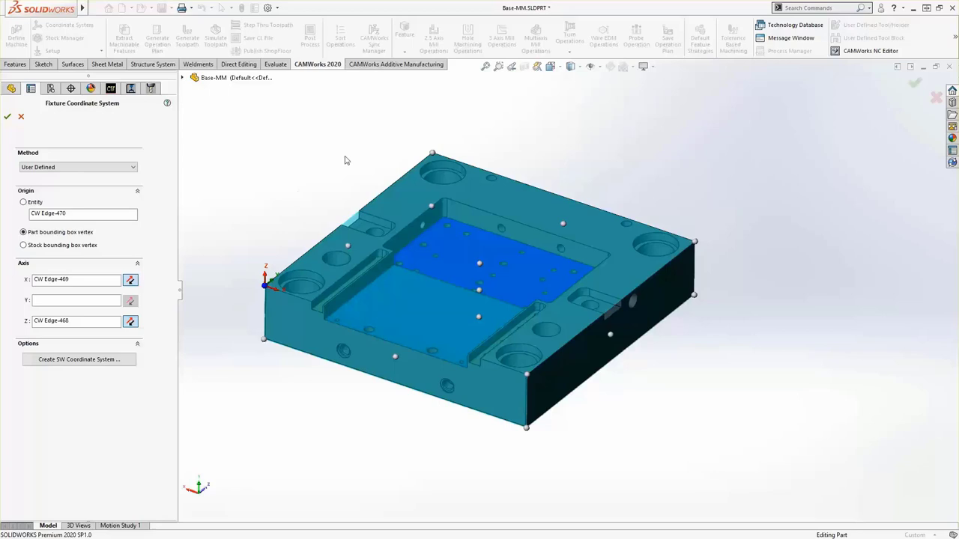
left_click(432, 154)
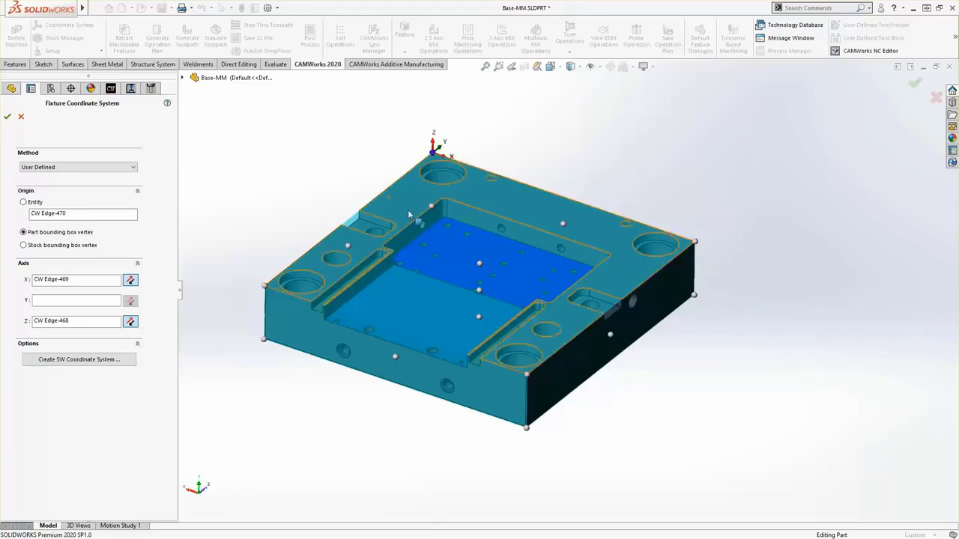
left_click(480, 267)
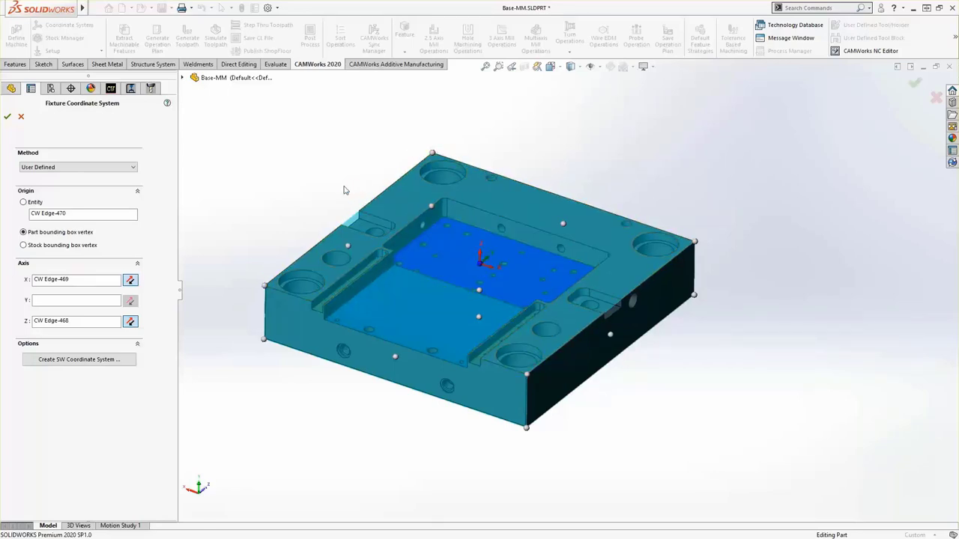
Switch the fixture origin to a stock bounding box vertex, using the top centre point of the stock
middle_click_drag(342, 188, 280, 148)
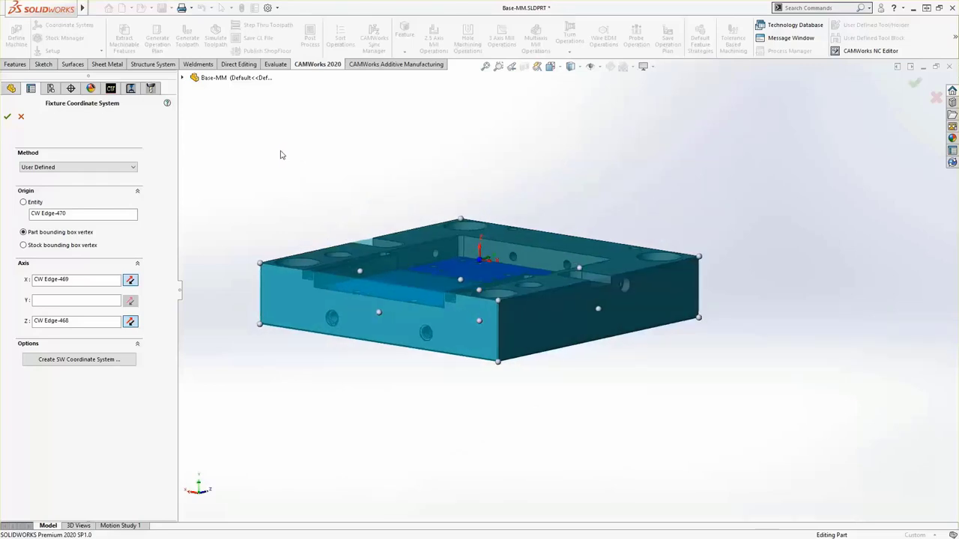
left_click(66, 245)
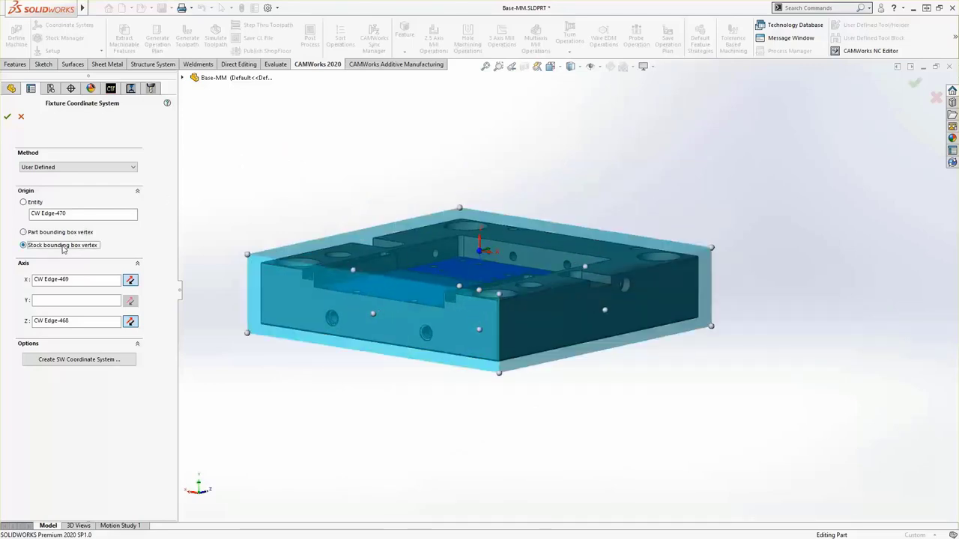
middle_click_drag(311, 165, 312, 203)
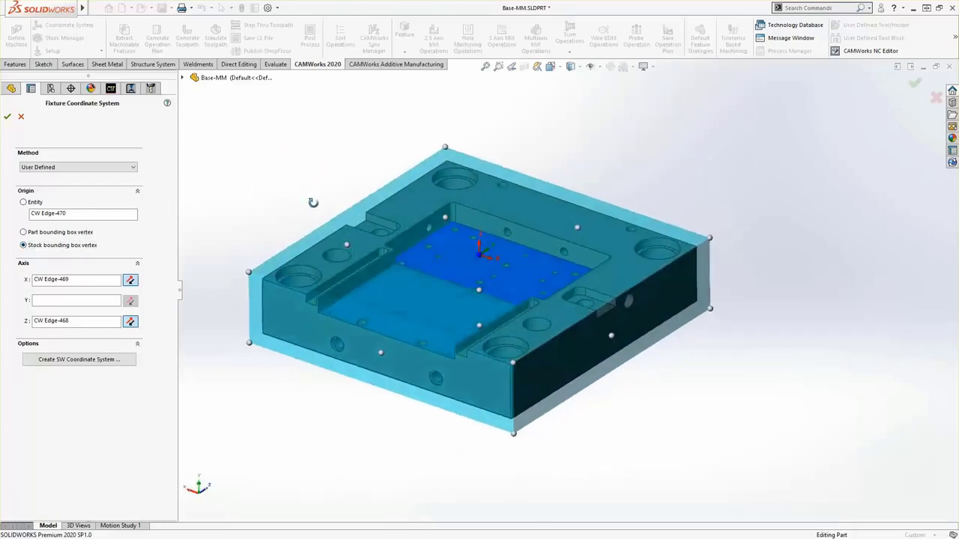
left_click(62, 247)
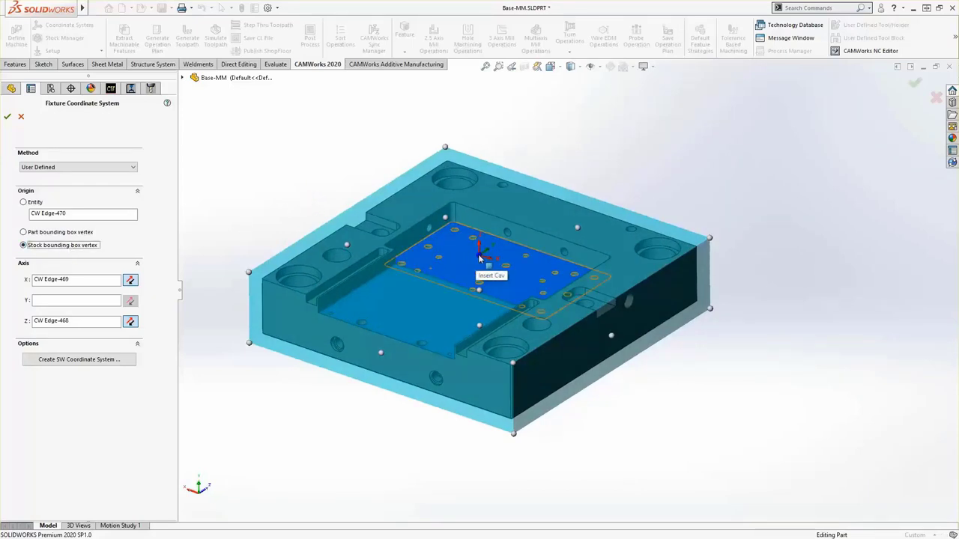
Clear the edge references from the fixture coordinate system's X and Z axes
left_click(81, 283)
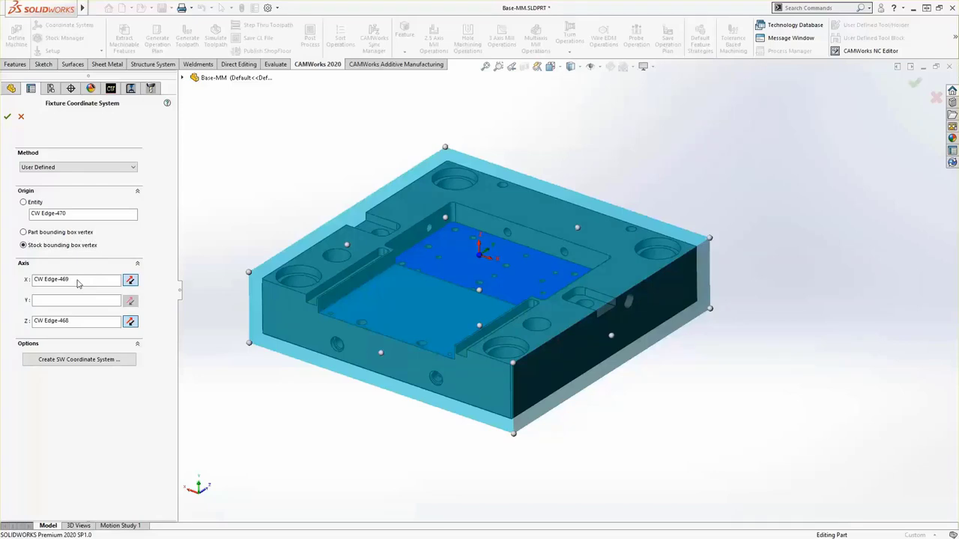
left_click(59, 282)
key("Delete")
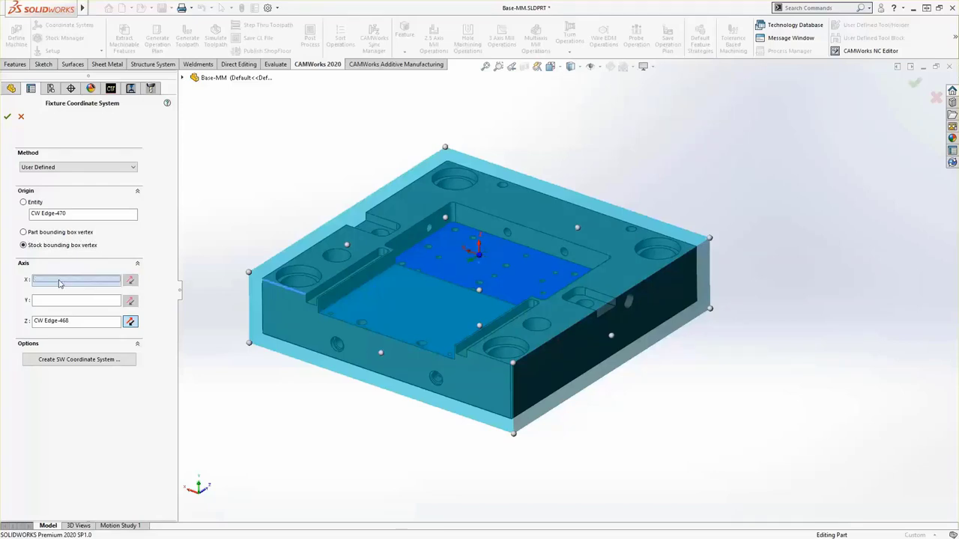
left_click(56, 322)
key("Delete")
left_click(61, 282)
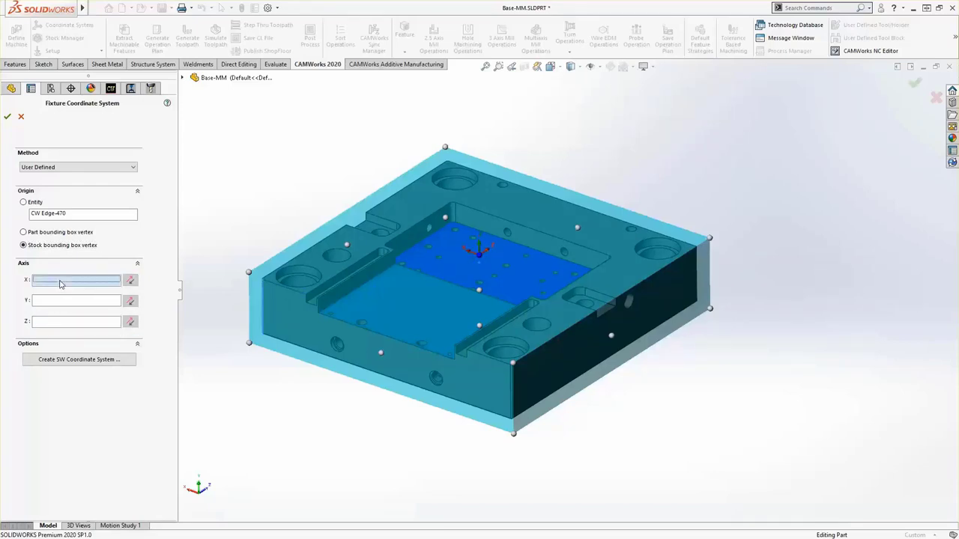
Align the fixture Z axis to the light-blue pocket floor face and the X axis to the dark side face, and accept
left_click(78, 323)
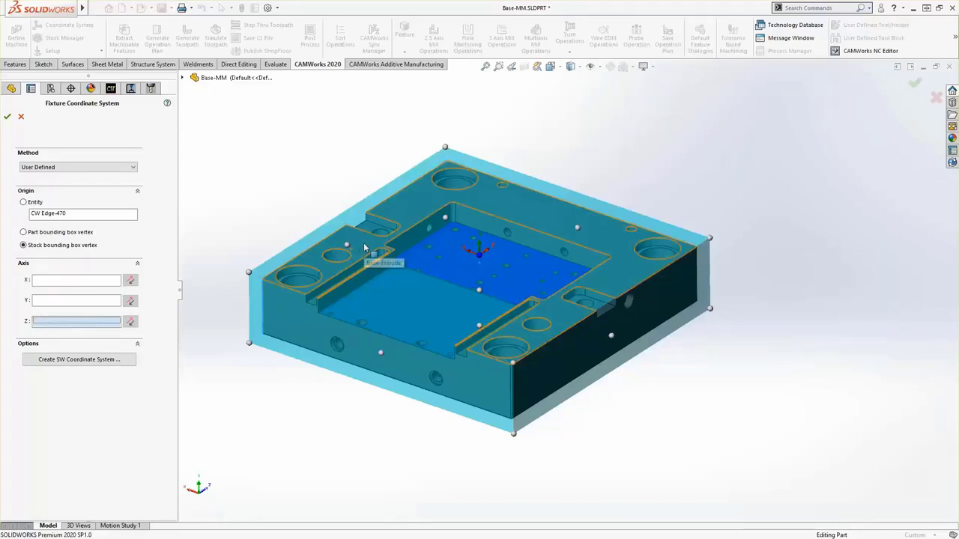
left_click(415, 303)
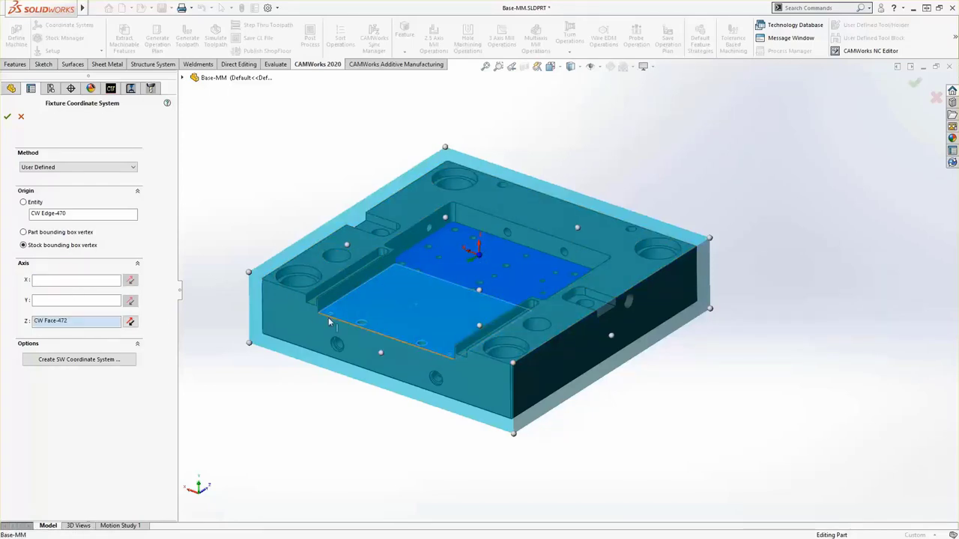
left_click(102, 282)
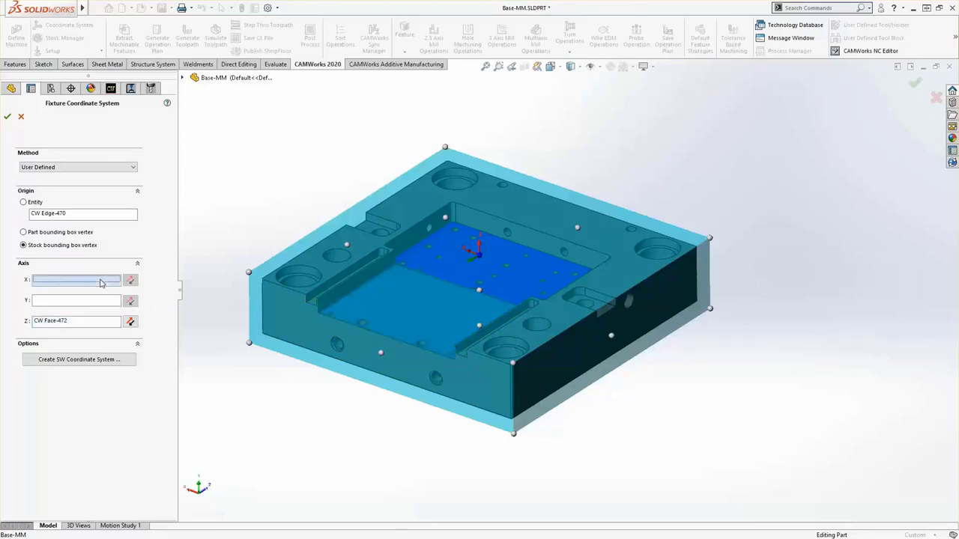
left_click(530, 373)
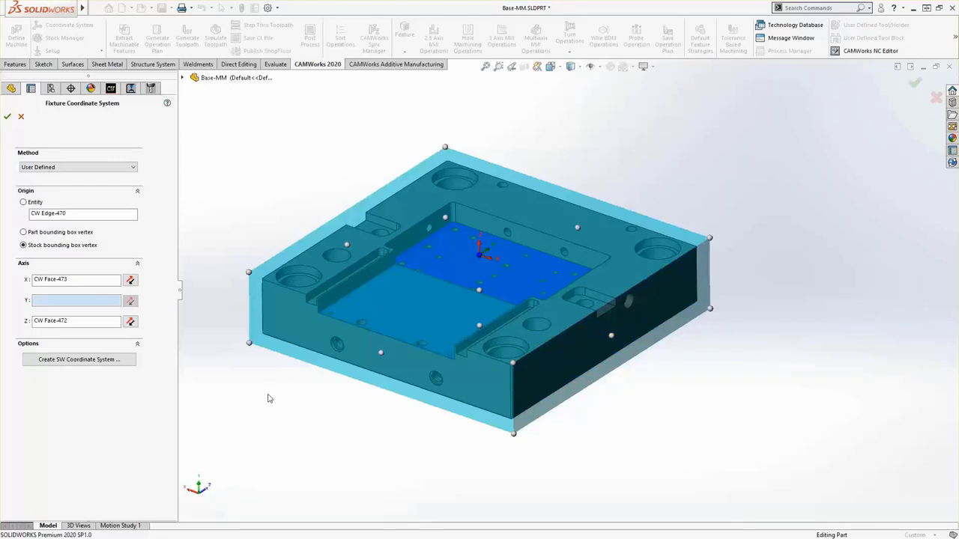
middle_click_drag(265, 412, 261, 375)
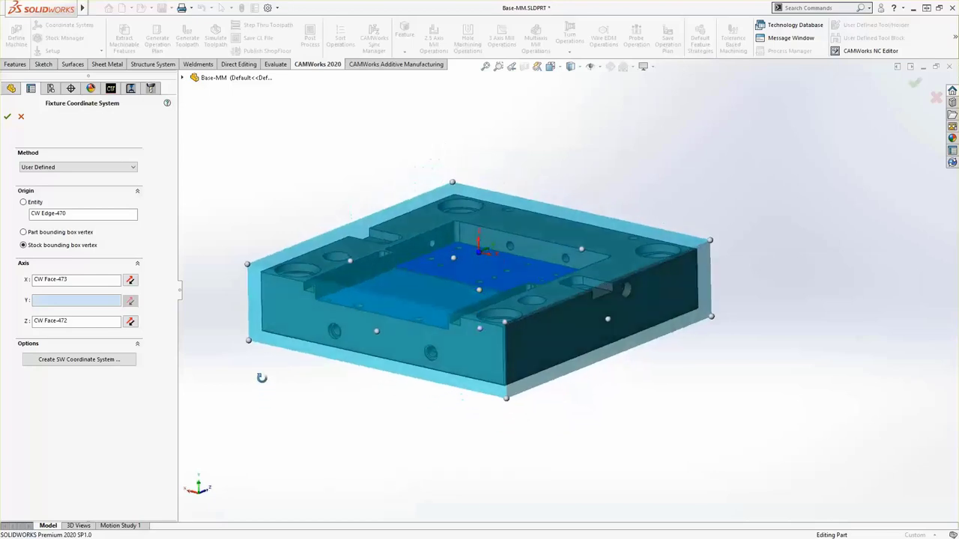
left_click(7, 117)
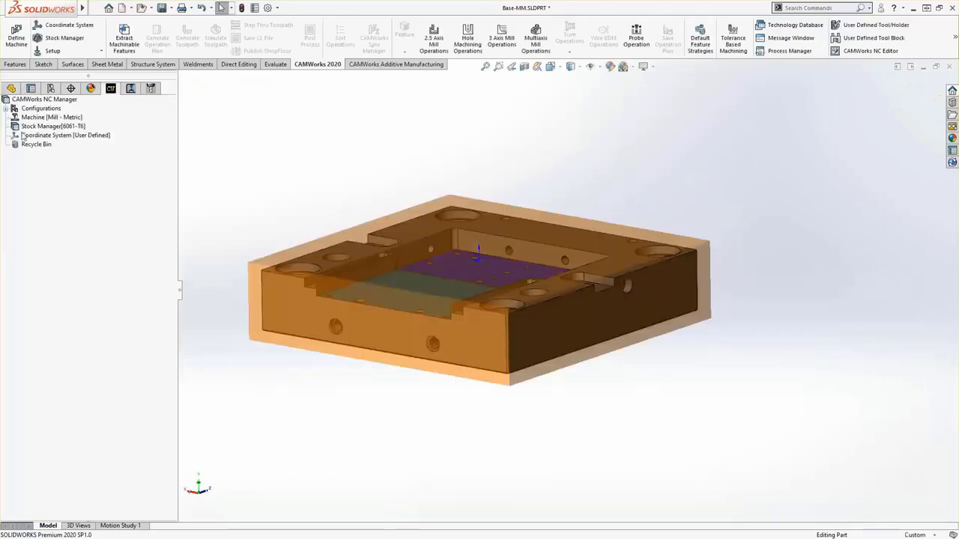
Reopen the fixture coordinate system and examine the SOLIDWORKS Coordinate System method and the feature tree, returning the method to User Defined
left_click(53, 137)
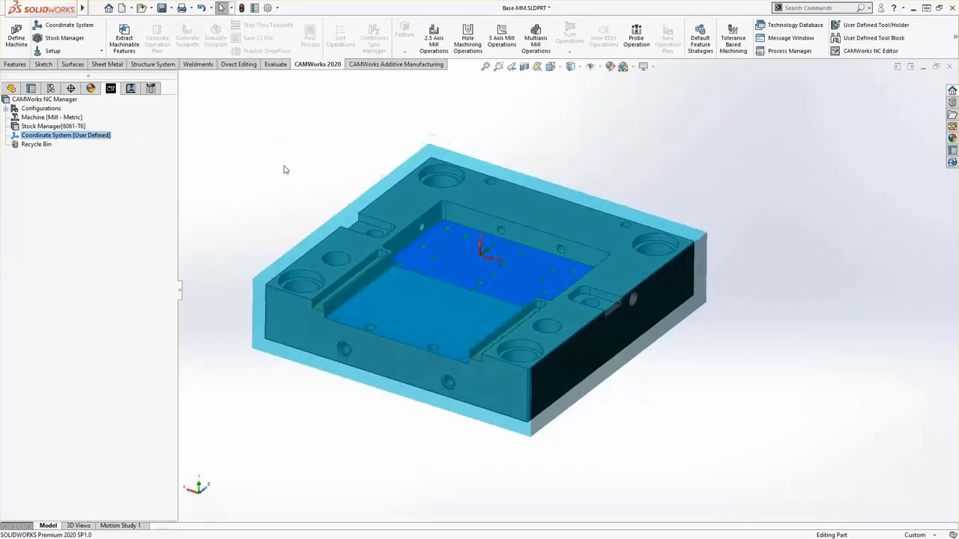
double_click(108, 138)
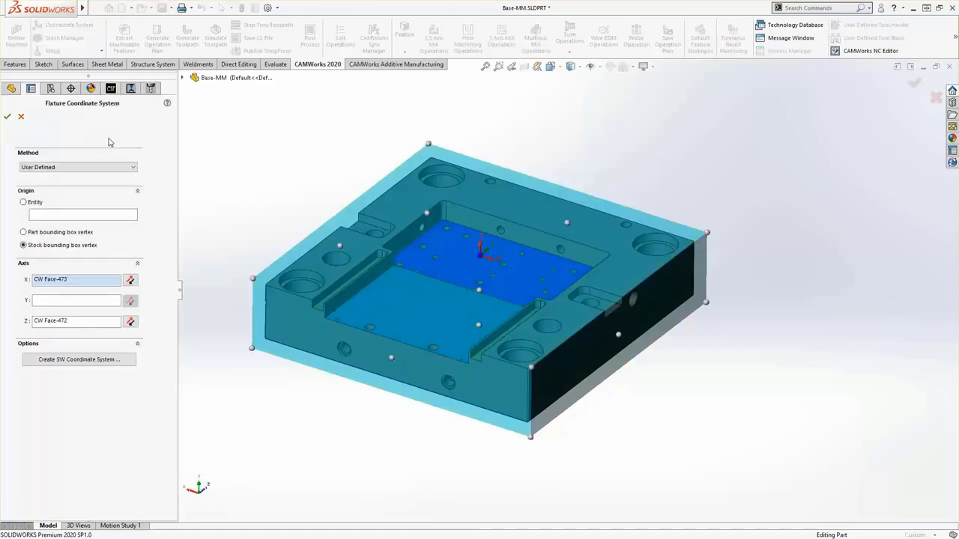
left_click(78, 166)
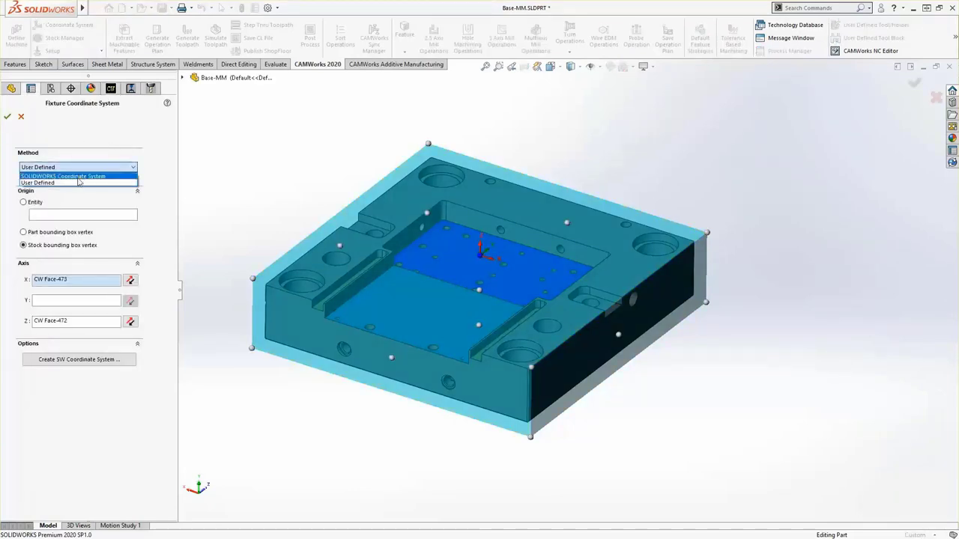
left_click(110, 176)
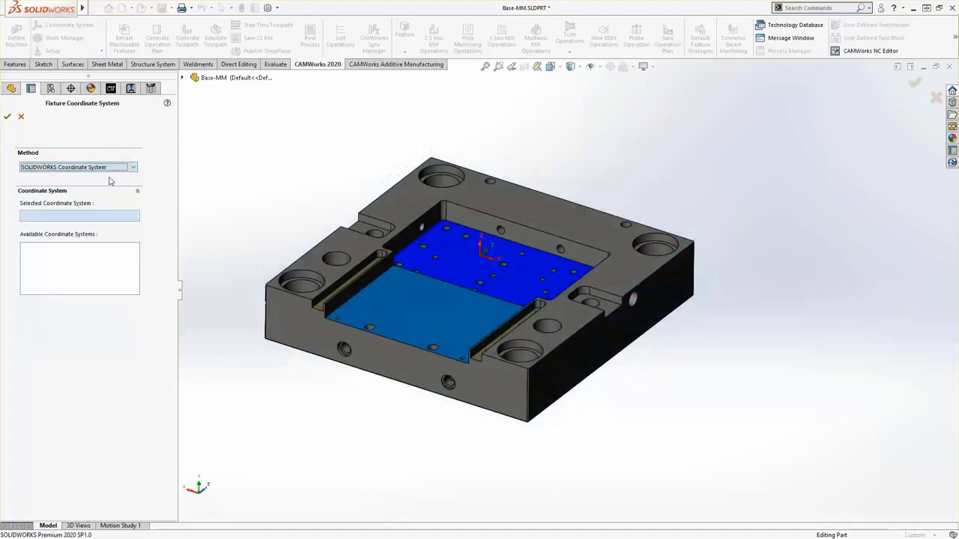
left_click(185, 78)
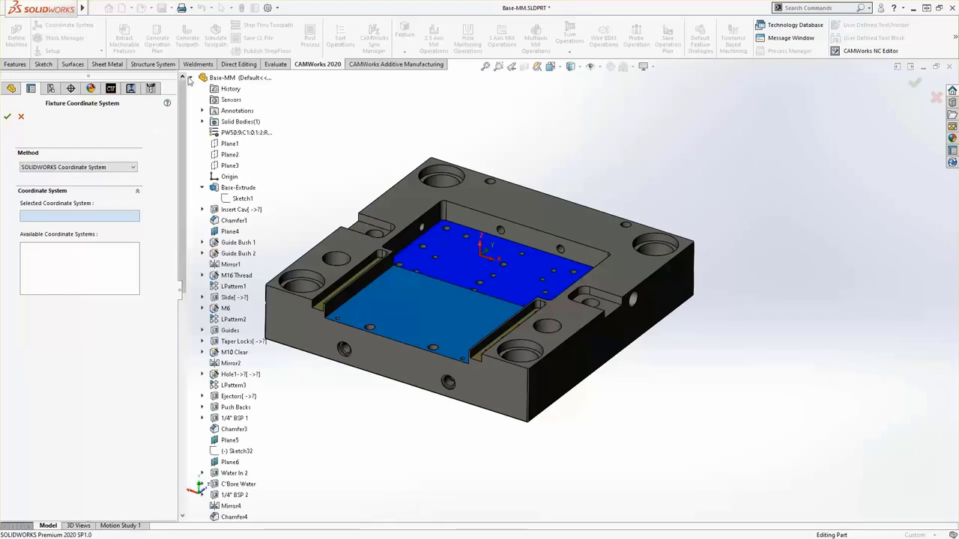
left_click(191, 78)
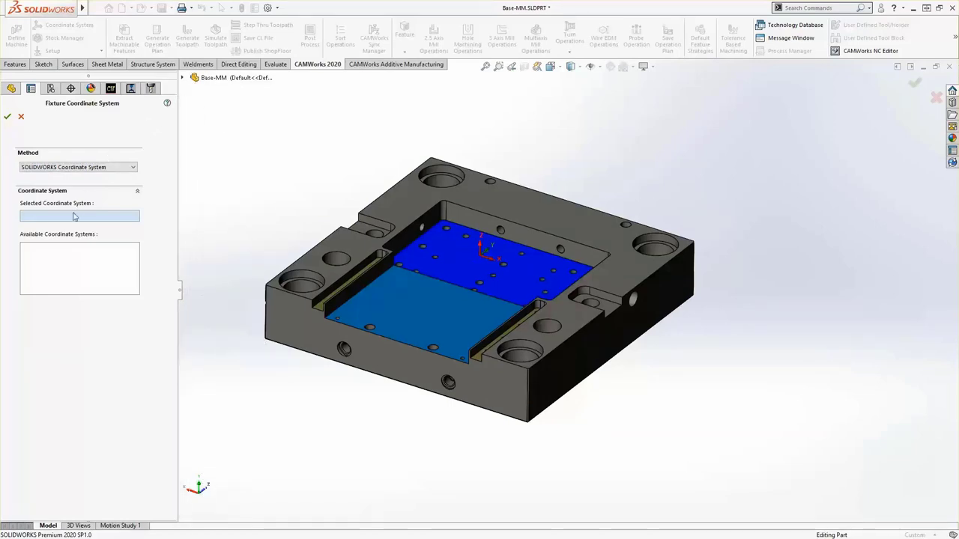
left_click(63, 170)
left_click(62, 181)
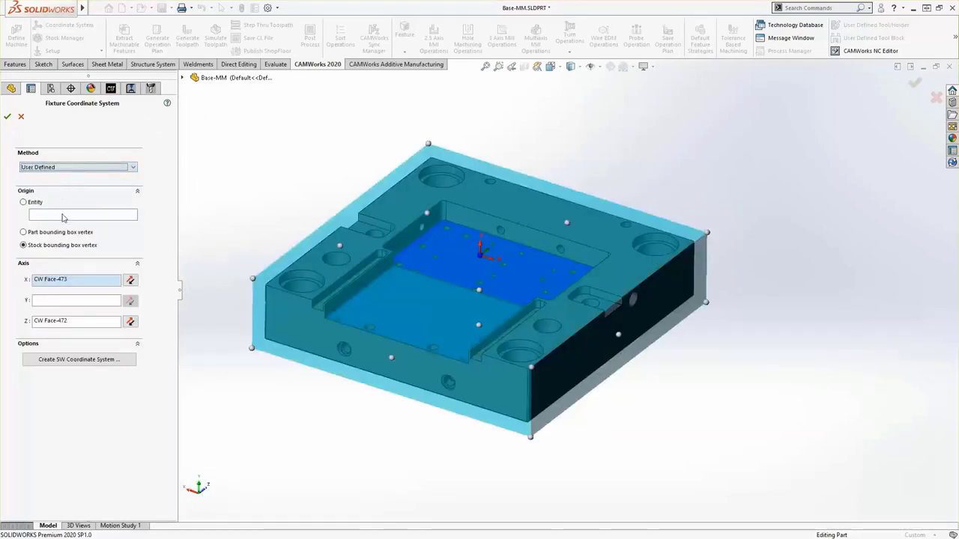
Create a SOLIDWORKS coordinate system named Fixture Coordinate System and assign it as the machining coordinate system
left_click(63, 359)
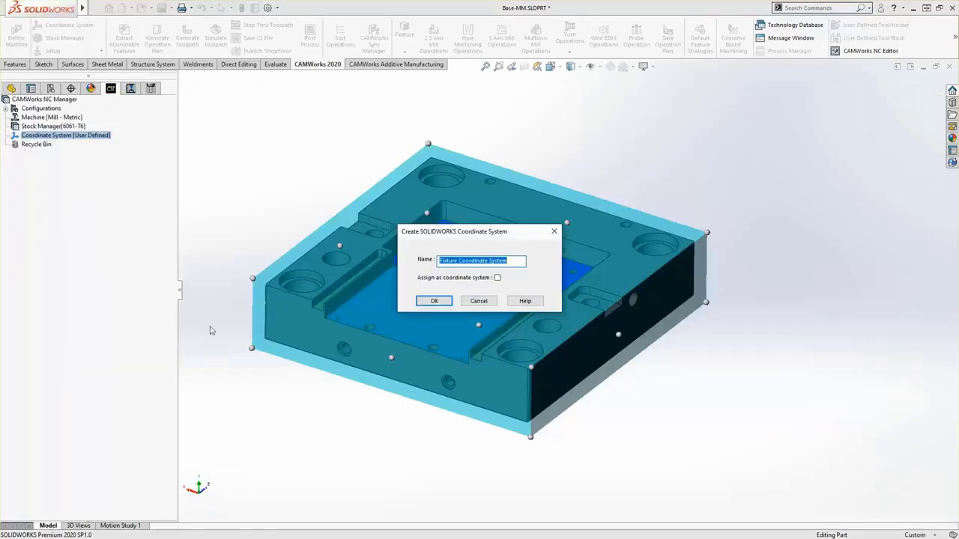
left_click(498, 278)
left_click(442, 304)
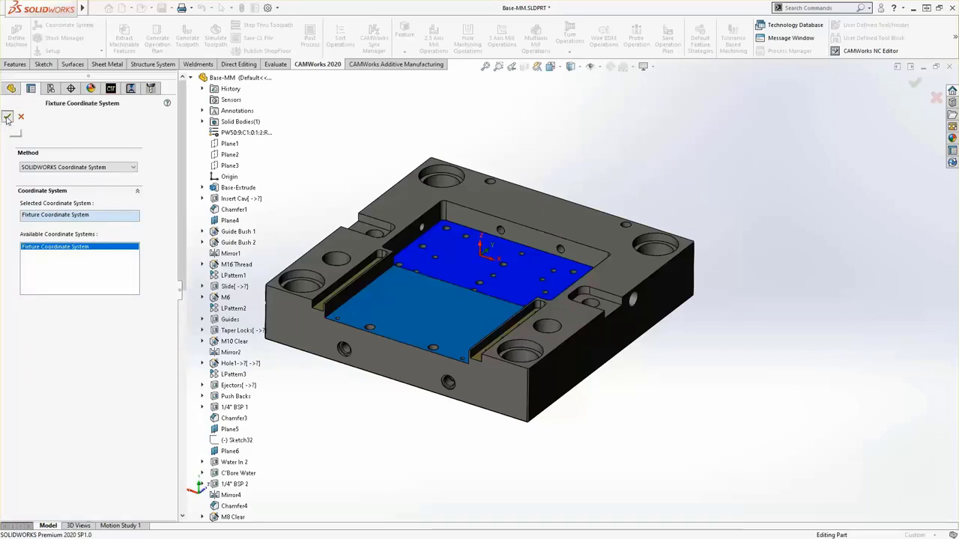
left_click(7, 118)
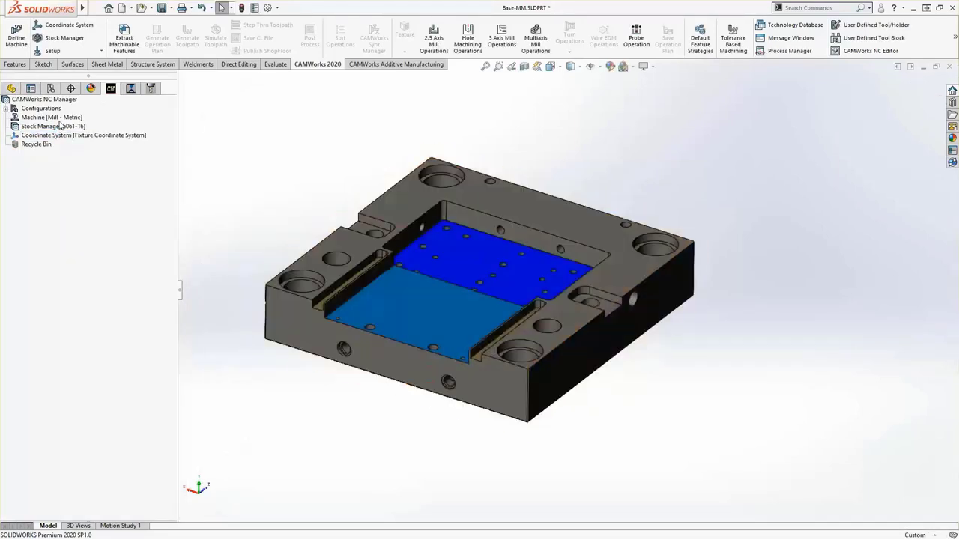
Find Fixture Coordinate System at the end of the part's feature tree and hide it in the model
left_click(12, 88)
scroll(41, 314, "down", 10)
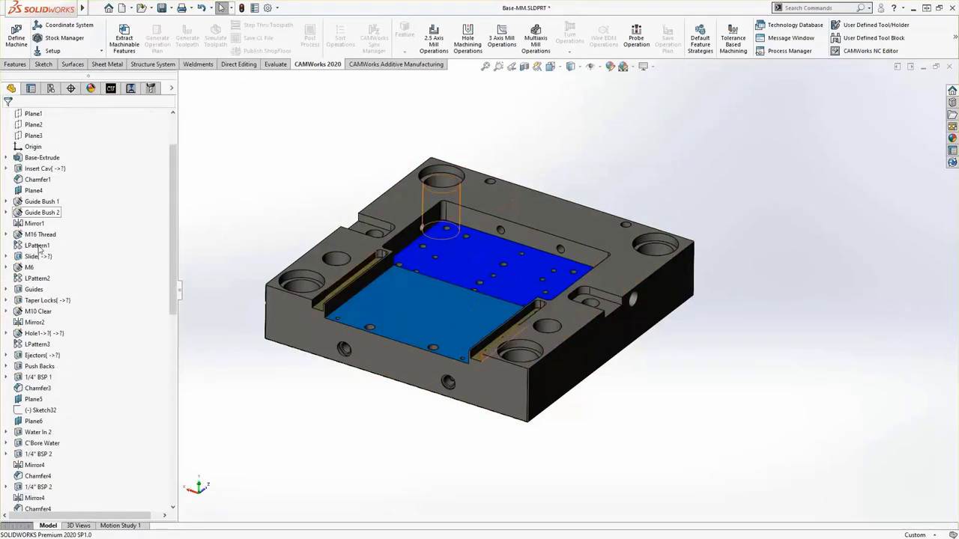
scroll(41, 315, "down", 4)
left_click(38, 498)
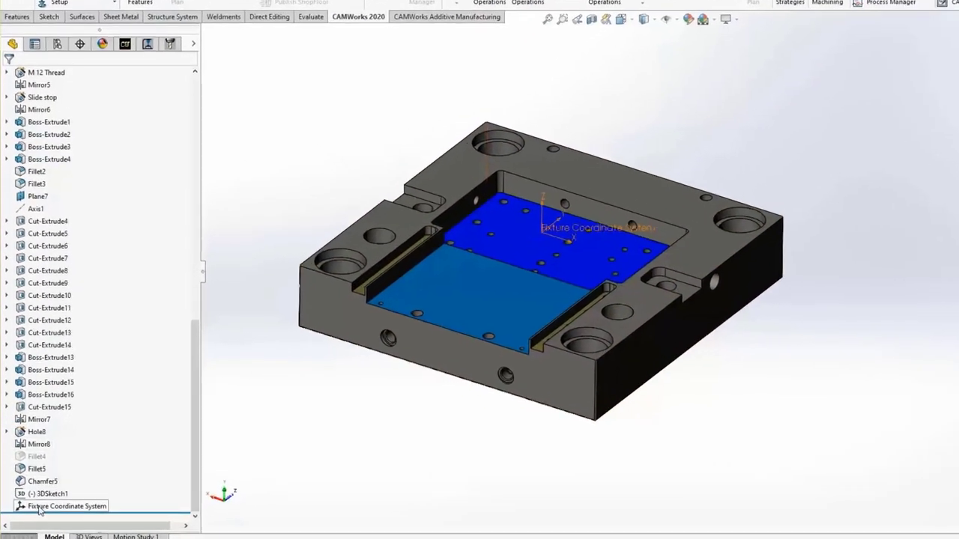
middle_click_drag(498, 457, 548, 471)
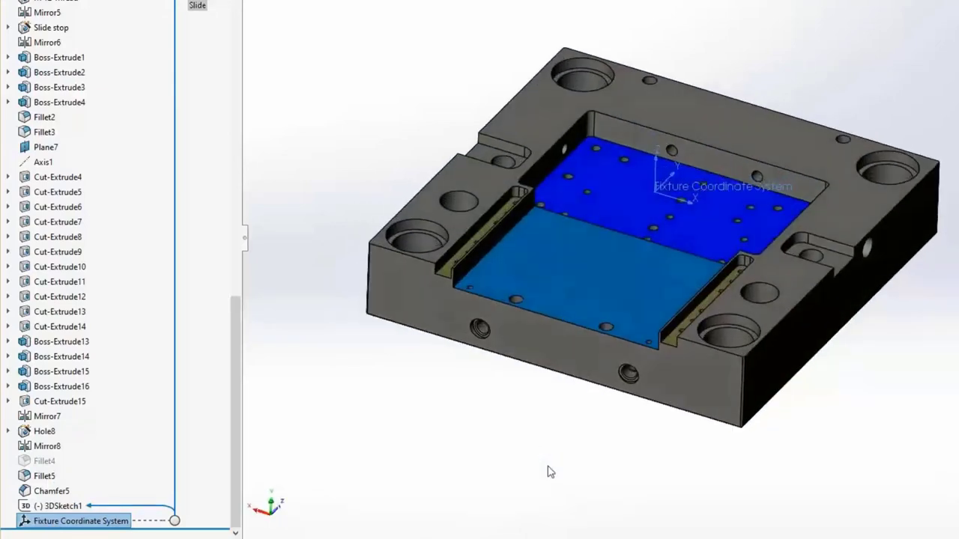
right_click(95, 521)
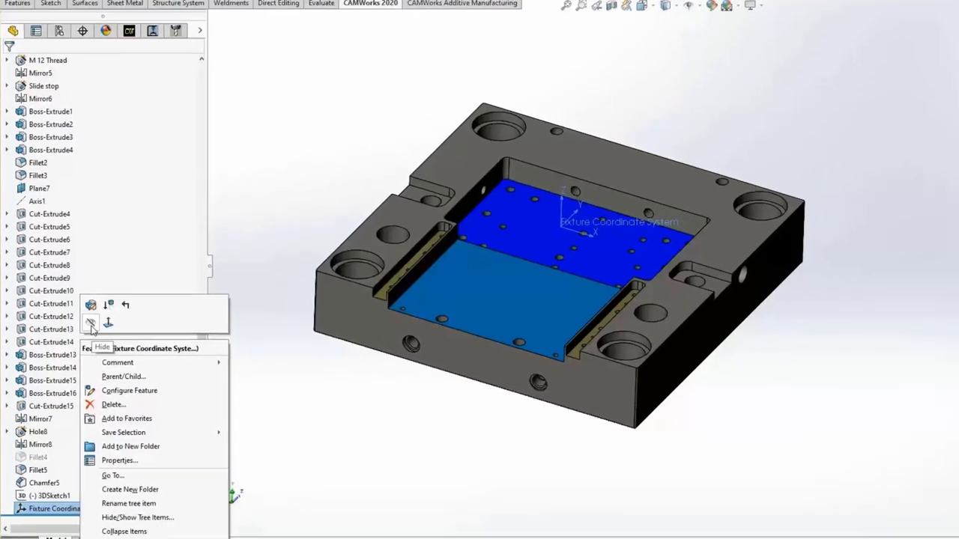
left_click(91, 324)
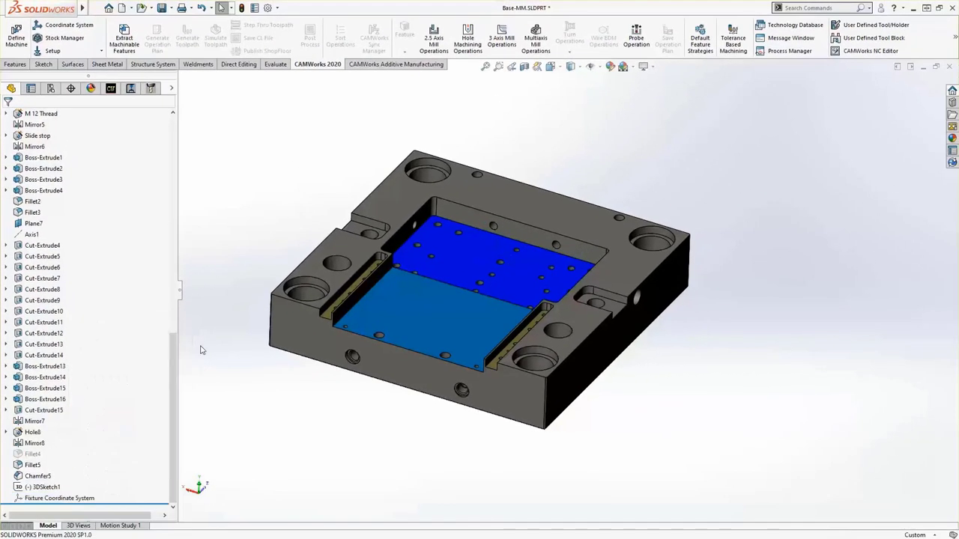
Review which SOLIDWORKS coordinate system is assigned in the CAMWorks fixture coordinate system definition
left_click(111, 88)
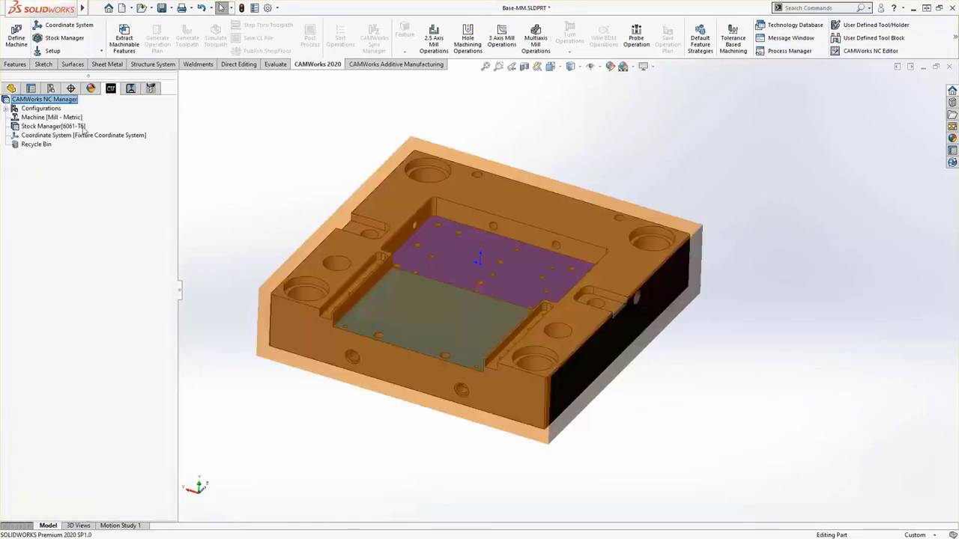
double_click(78, 138)
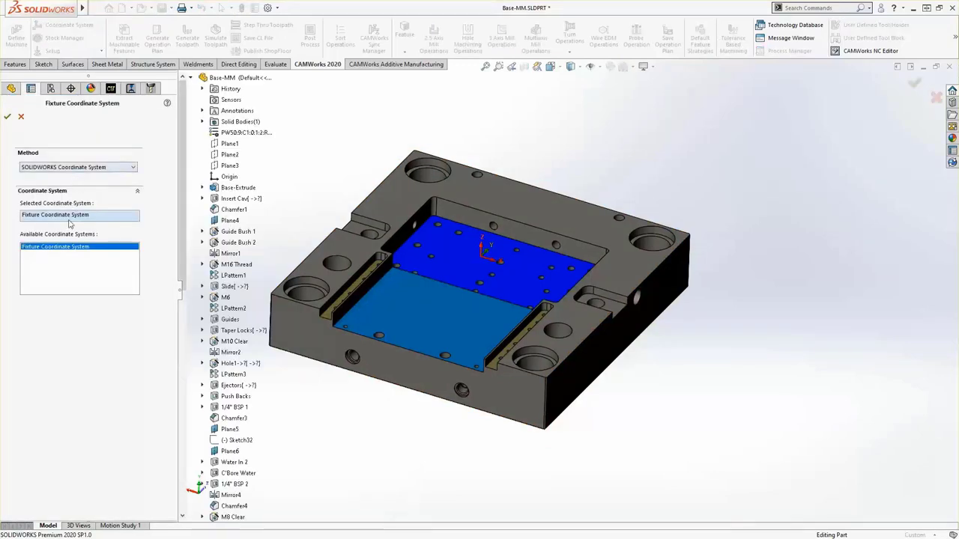
left_click(7, 117)
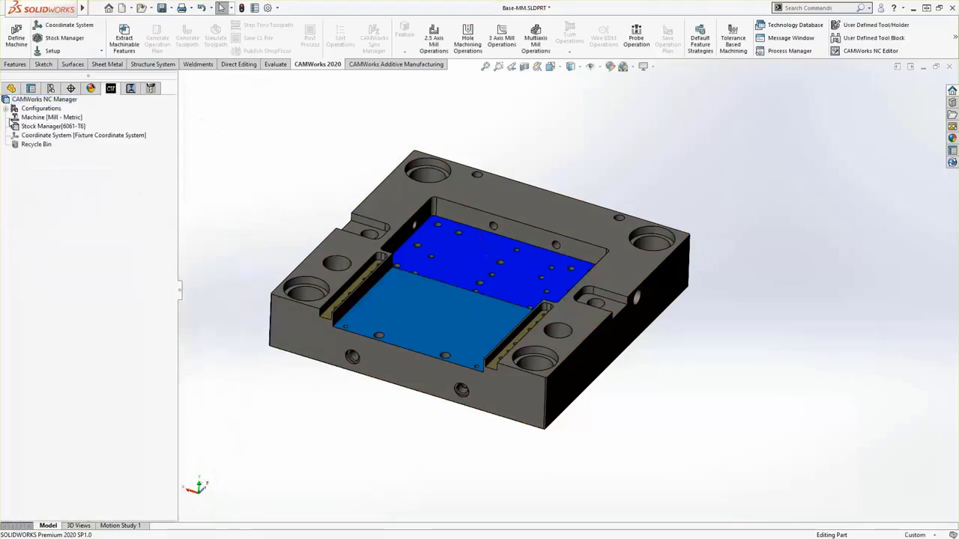
left_click(64, 137)
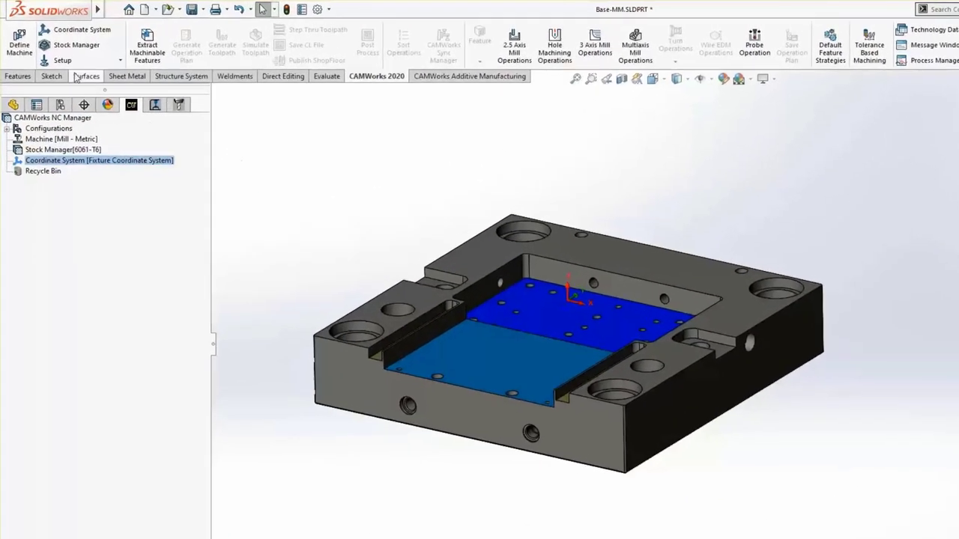
Start a mill part setup from the stock and use the part's top face as its direction entity
left_click(52, 51)
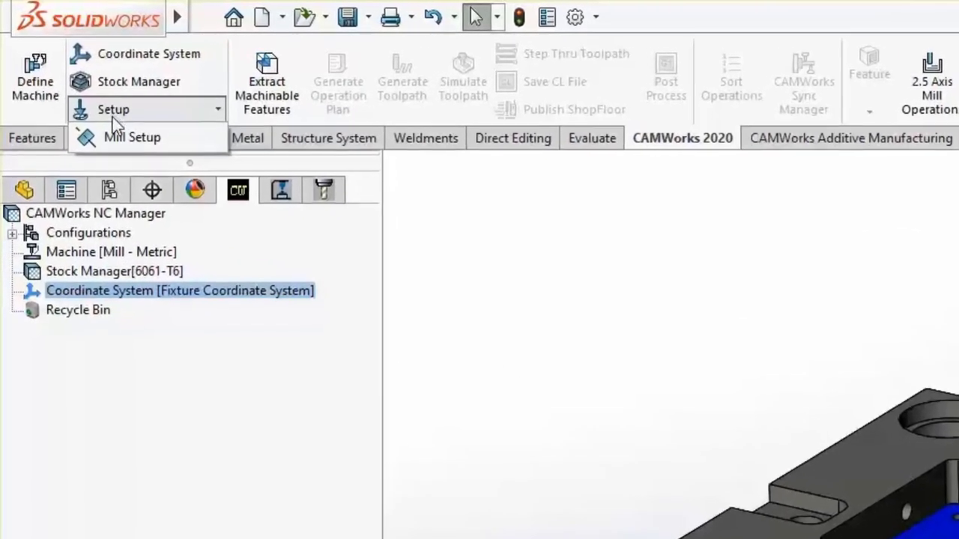
right_click(111, 254)
right_click(109, 272)
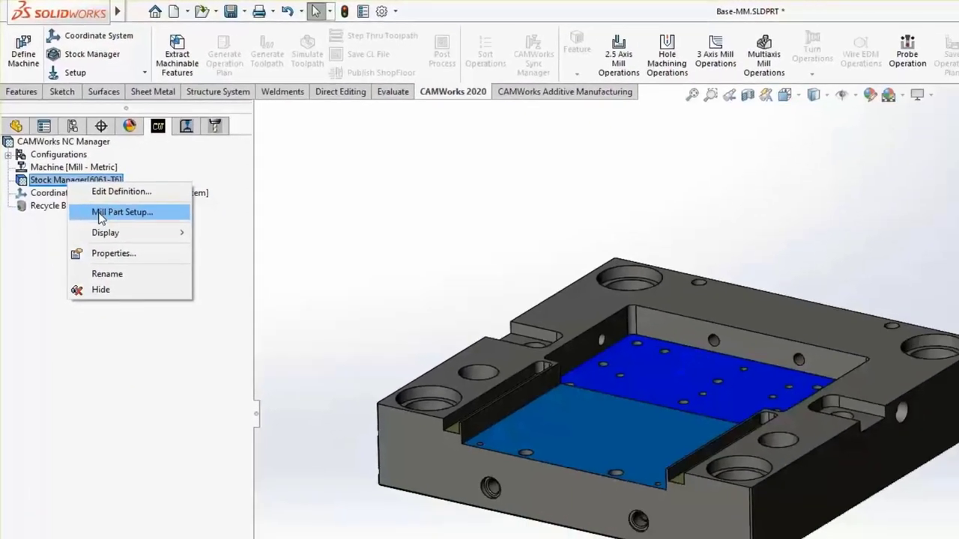
left_click(150, 317)
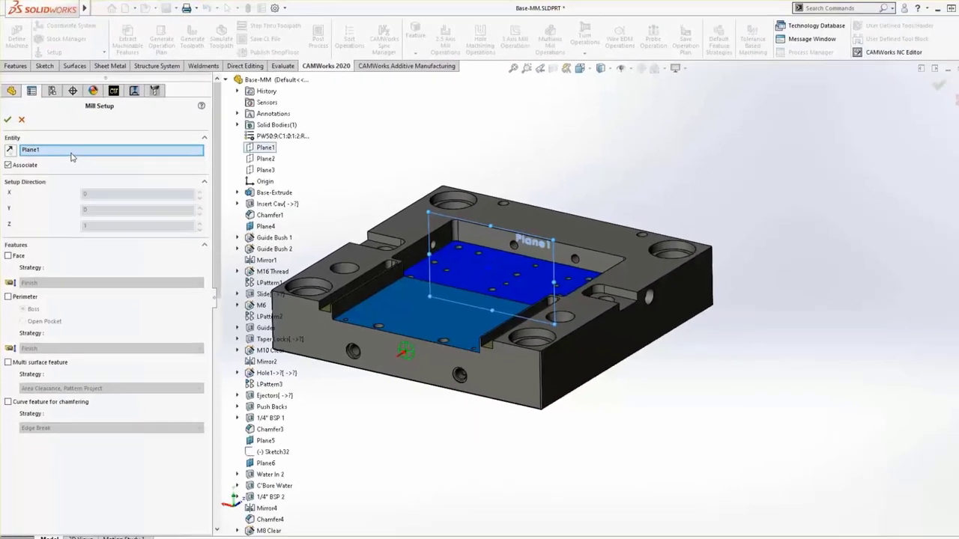
left_click(363, 260)
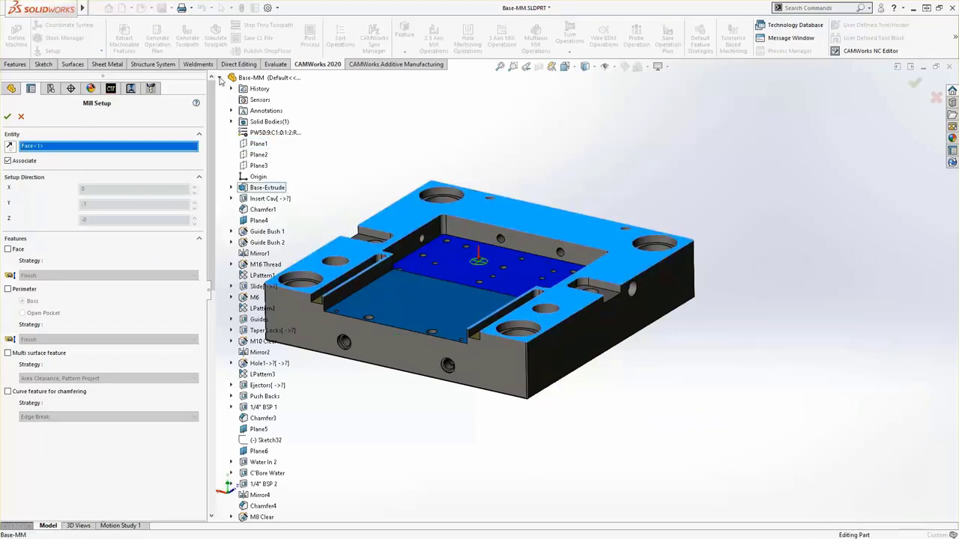
mouse_move(295, 224)
middle_mouse_down()
mouse_move(299, 152)
mouse_move(303, 220)
middle_mouse_up()
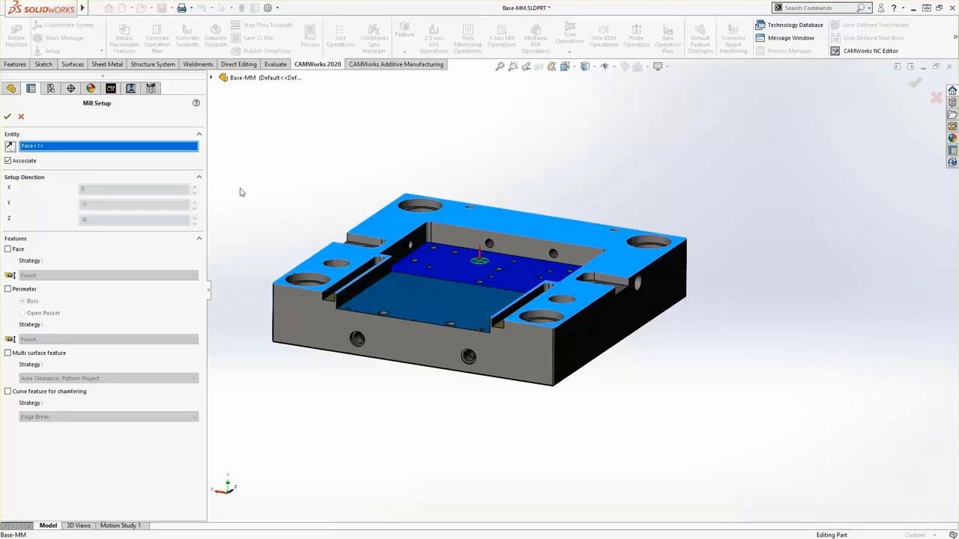
Try two outer side faces as the setup direction entity before accepting the mill setup with the light-blue pocket floor face
left_click(398, 290)
middle_click_drag(424, 298, 390, 329)
left_click(388, 334)
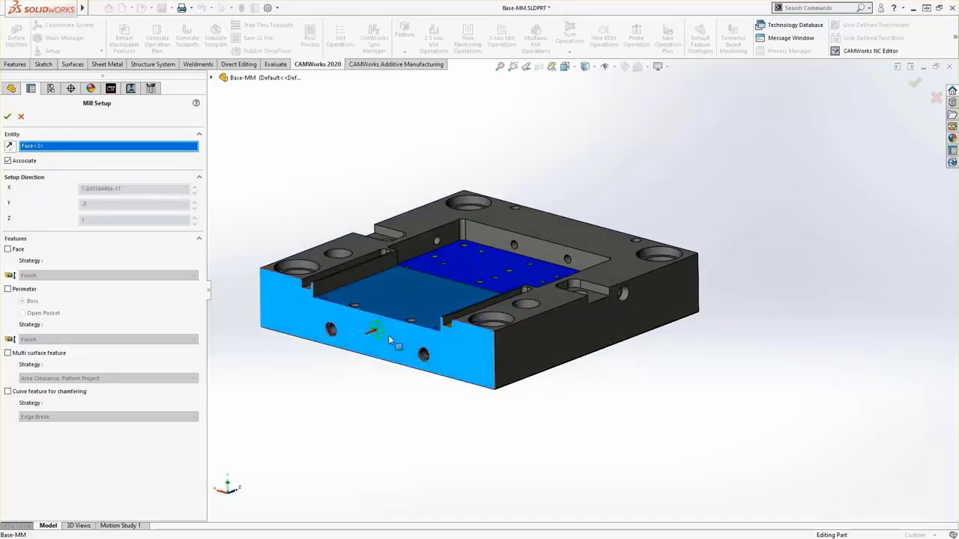
left_click(547, 343)
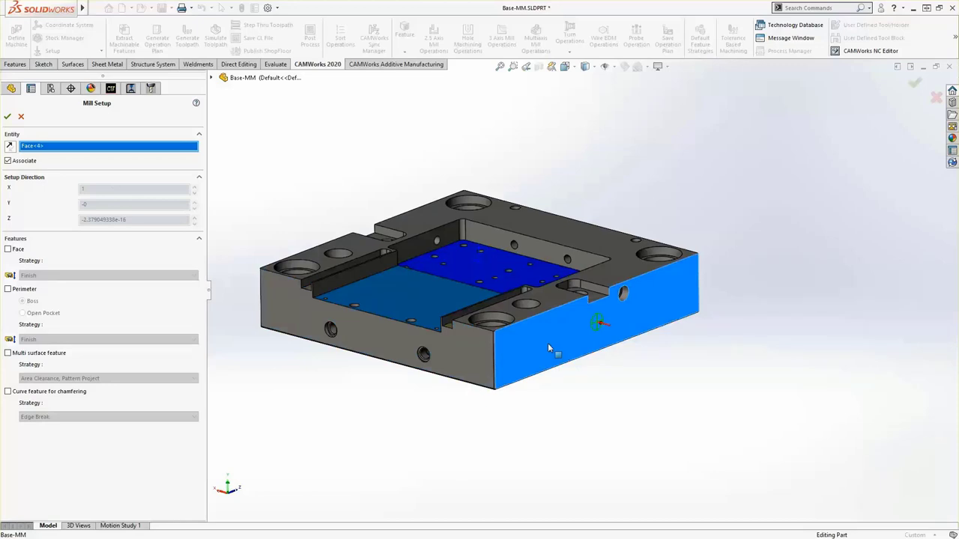
left_click(445, 289)
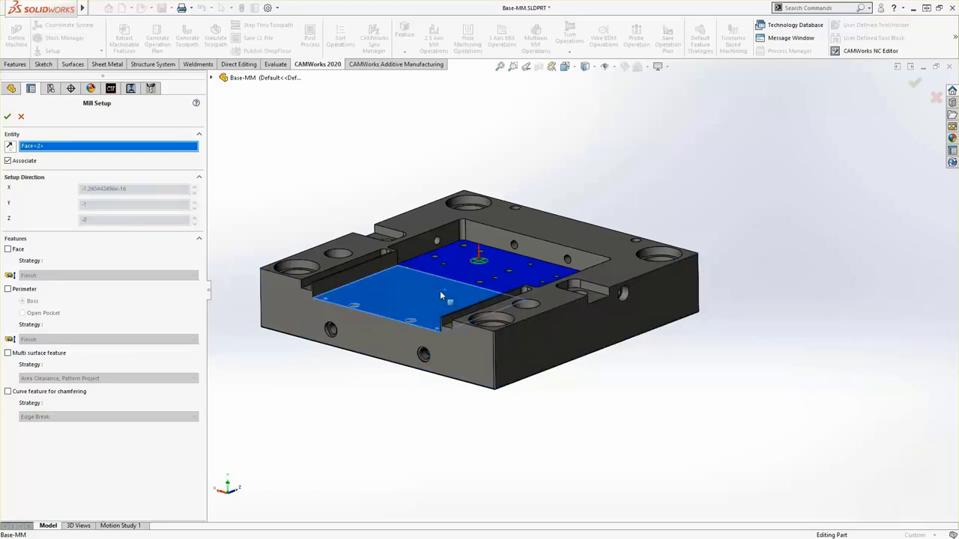
left_click(7, 116)
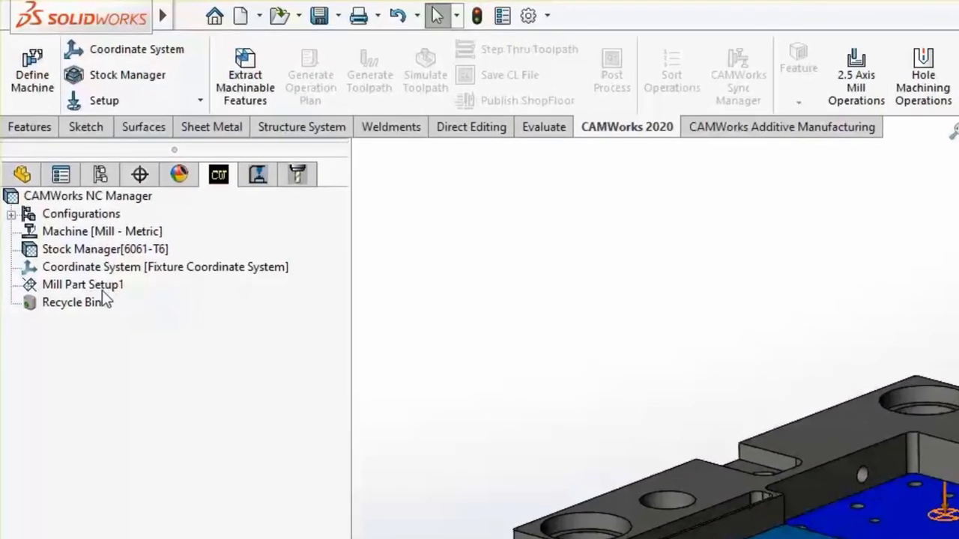
right_click(93, 260)
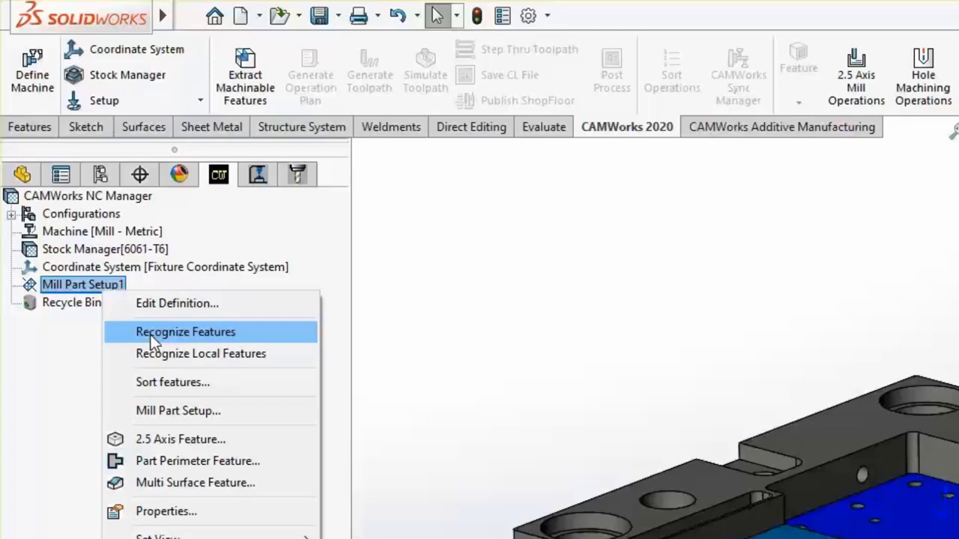
left_click(507, 337)
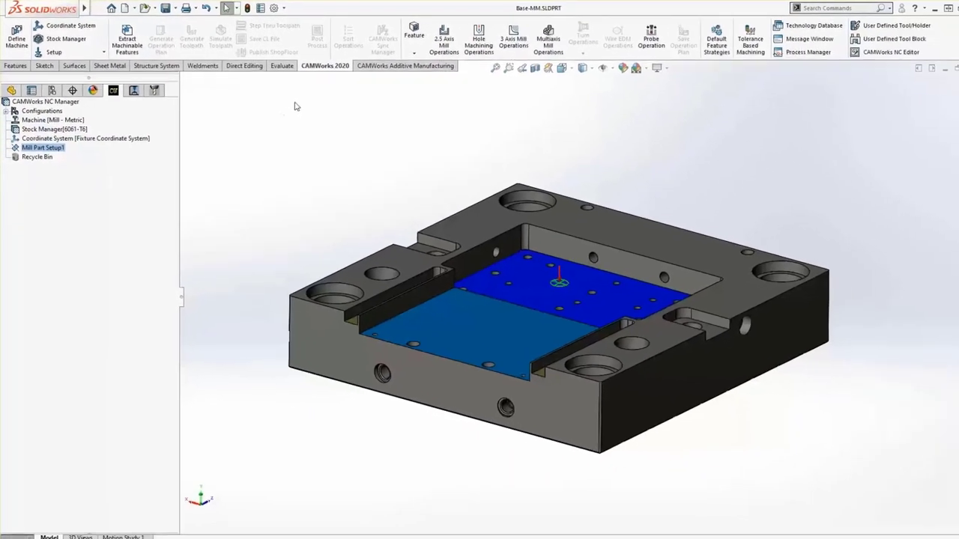
Widen the window enough to reach CAMWorks Options, move that command ahead of Default Feature Strategies in the CommandManager, and maximize the window again
mouse_move(952, 39)
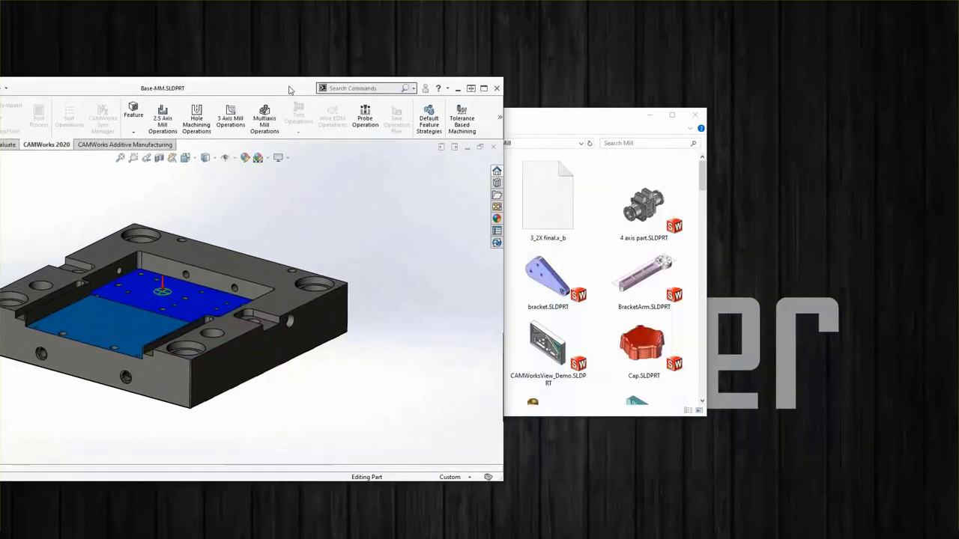
left_click_drag(291, 90, 268, 84)
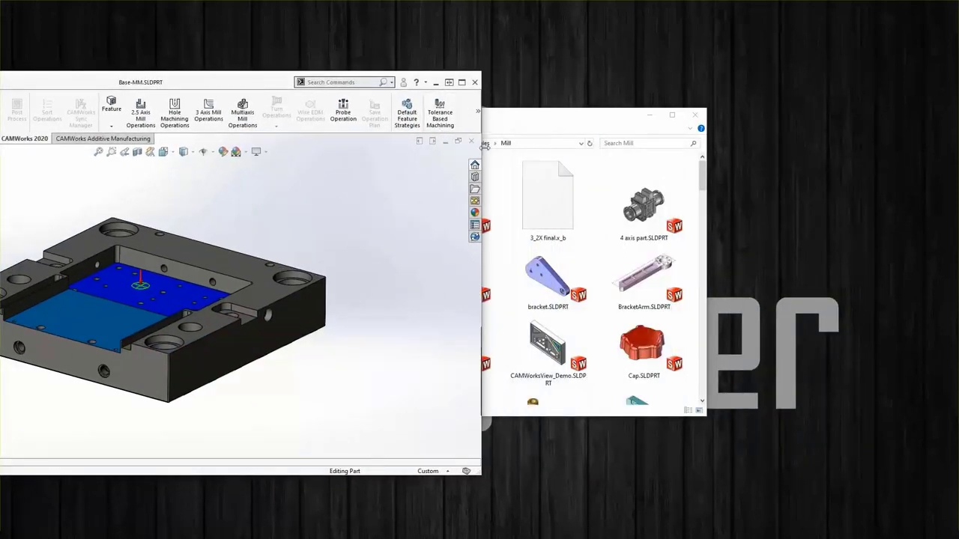
left_click_drag(481, 154, 884, 174)
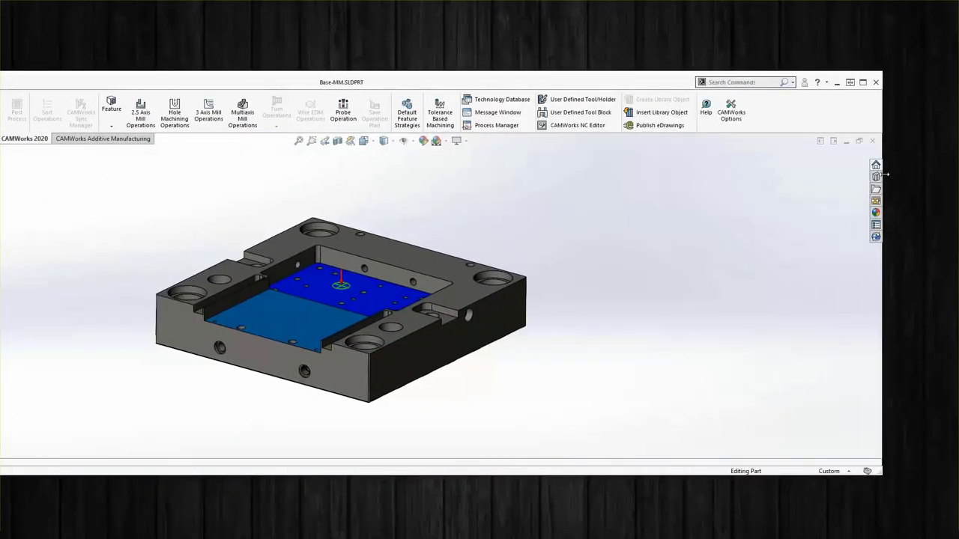
right_click(733, 120)
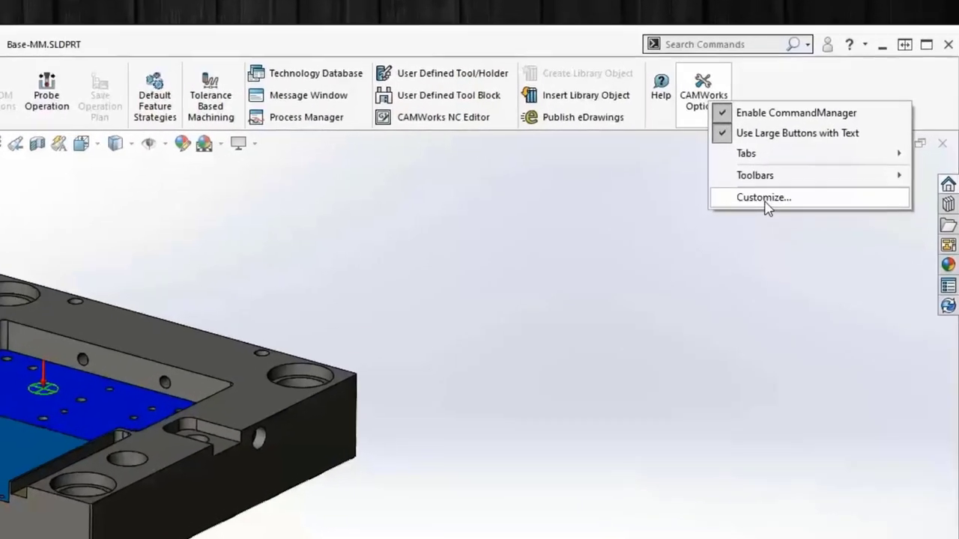
left_click(765, 175)
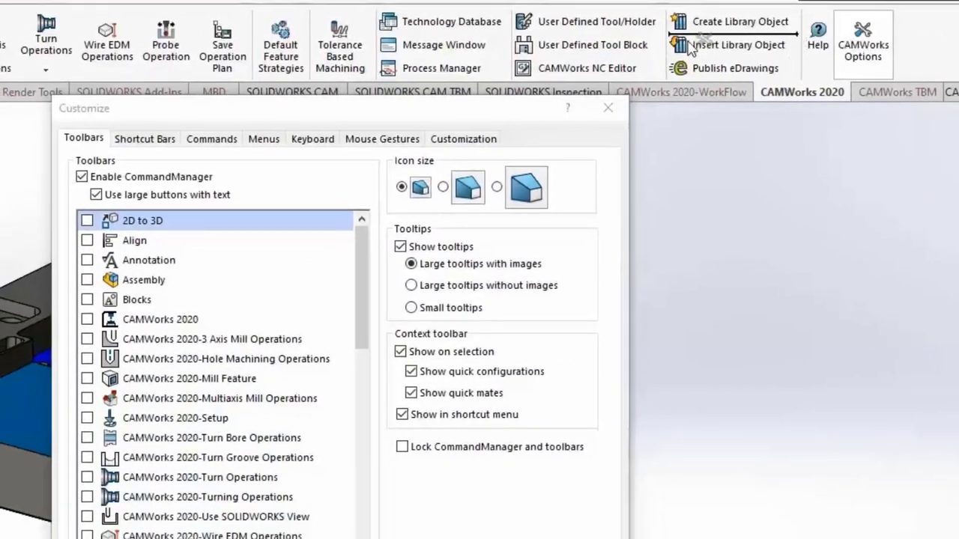
left_click_drag(690, 49, 262, 53)
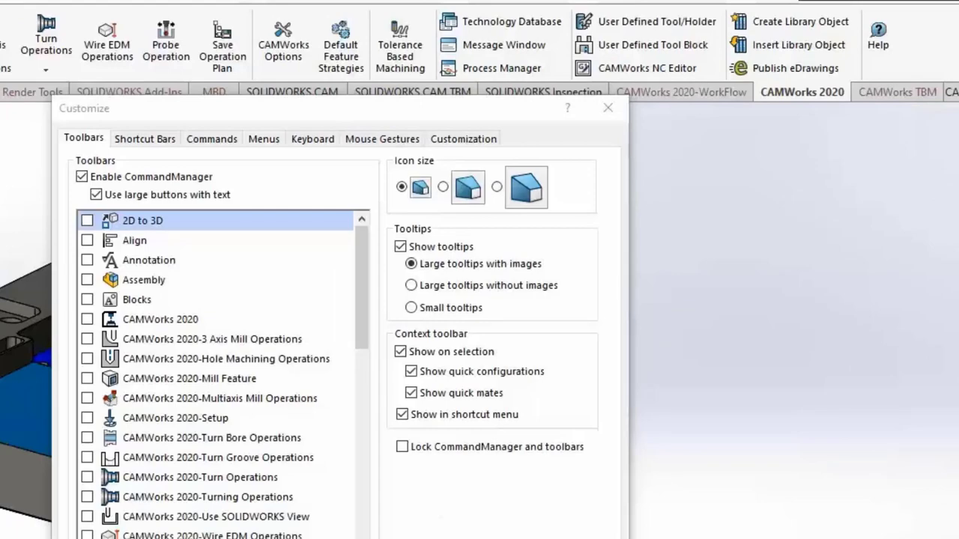
key("Return")
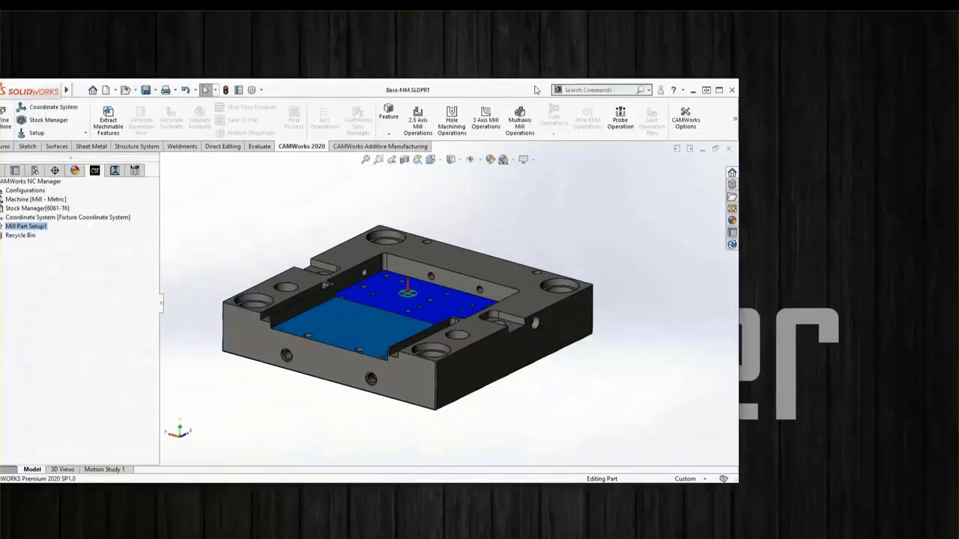
double_click(536, 90)
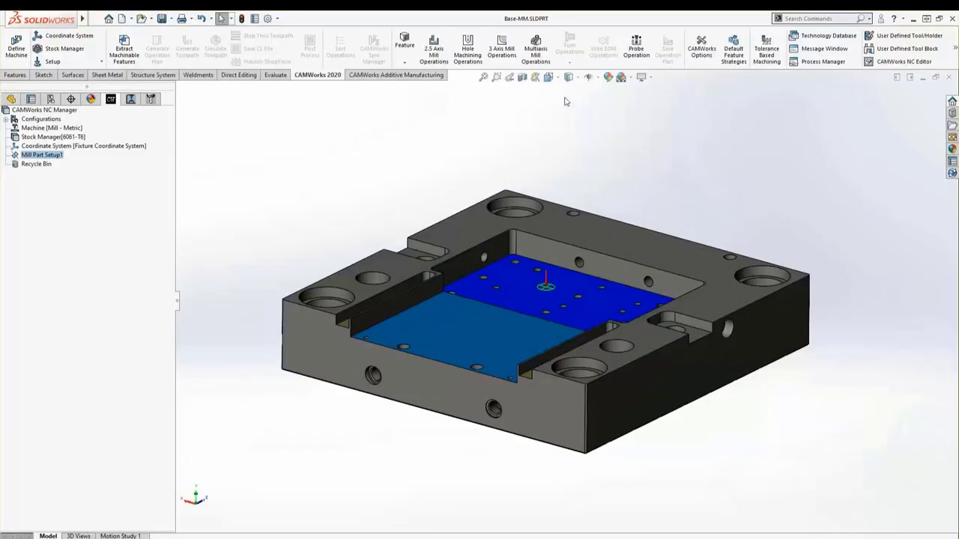
Review the general, mill feature and display options, checking the colours for Setup Z Axis, Setup XY Axis, Highlight and Dynamic Highlight
left_click(698, 63)
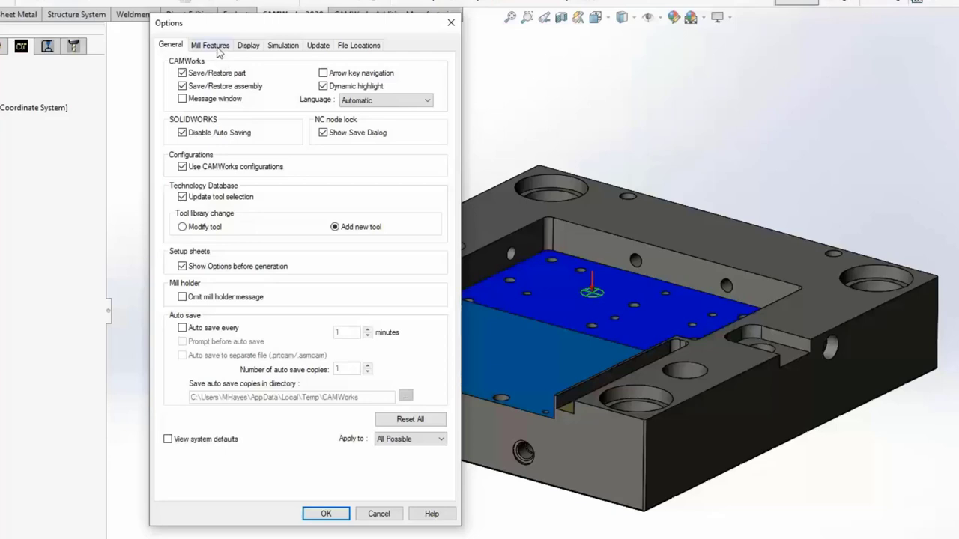
left_click(210, 45)
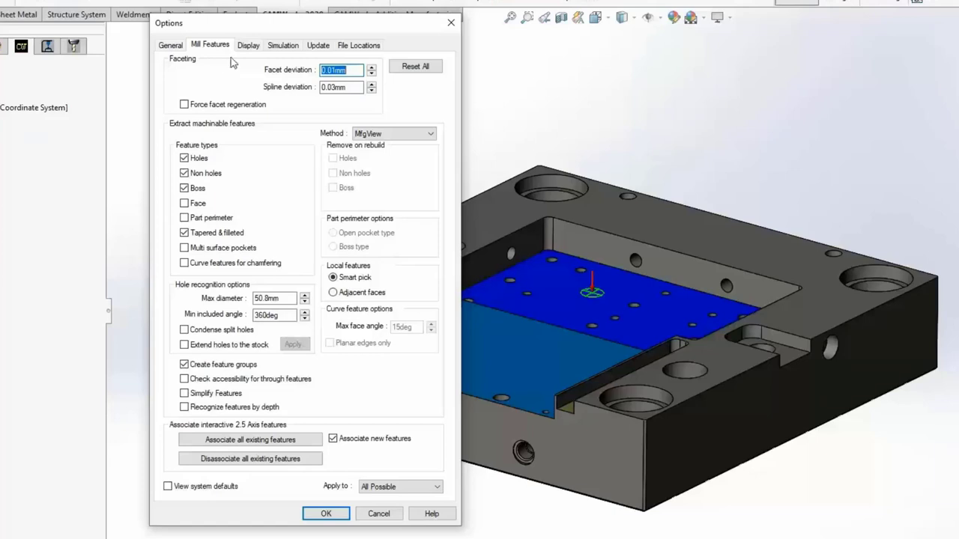
left_click(247, 47)
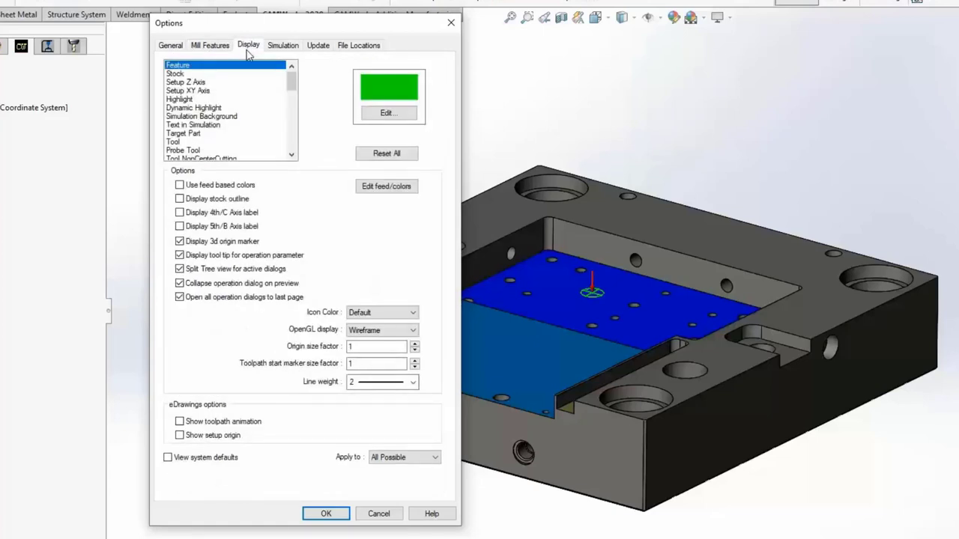
left_click(203, 82)
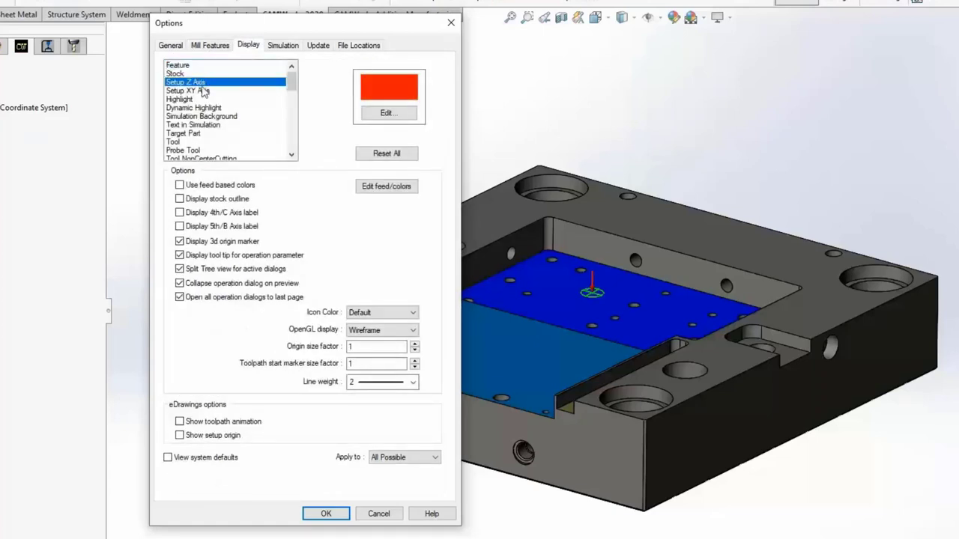
left_click(203, 90)
left_click(199, 99)
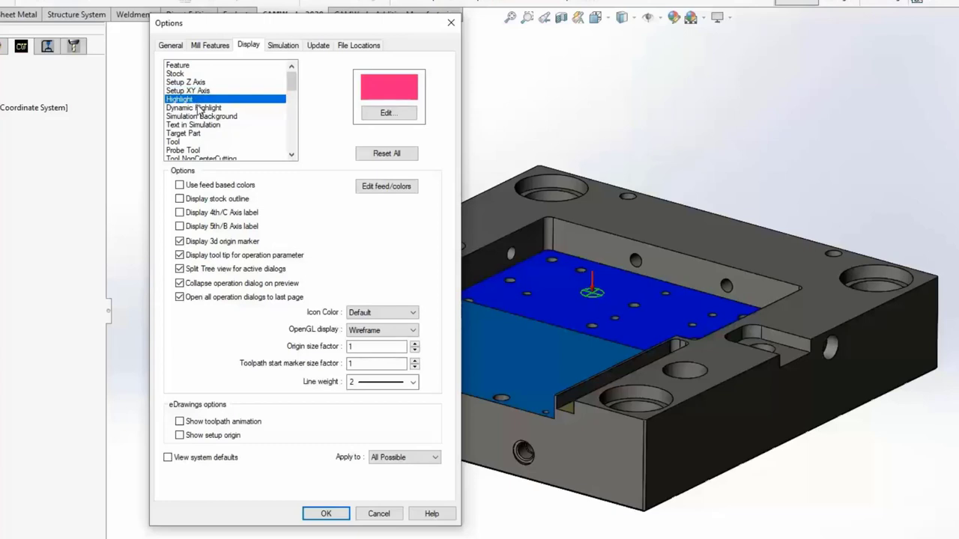
left_click(198, 108)
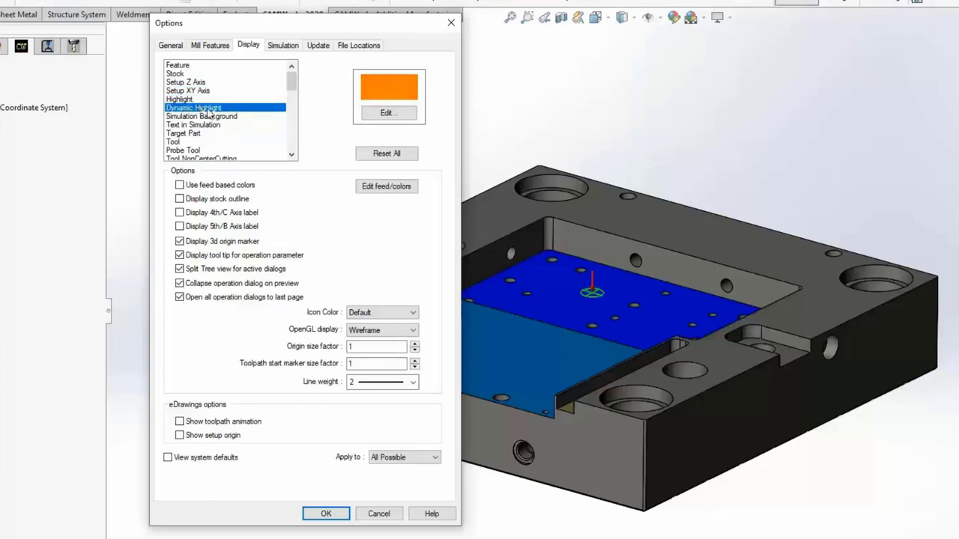
Raise the Turbo mode simulation resolution close to full quality and accept the options after reviewing the update and file location settings
left_click(284, 45)
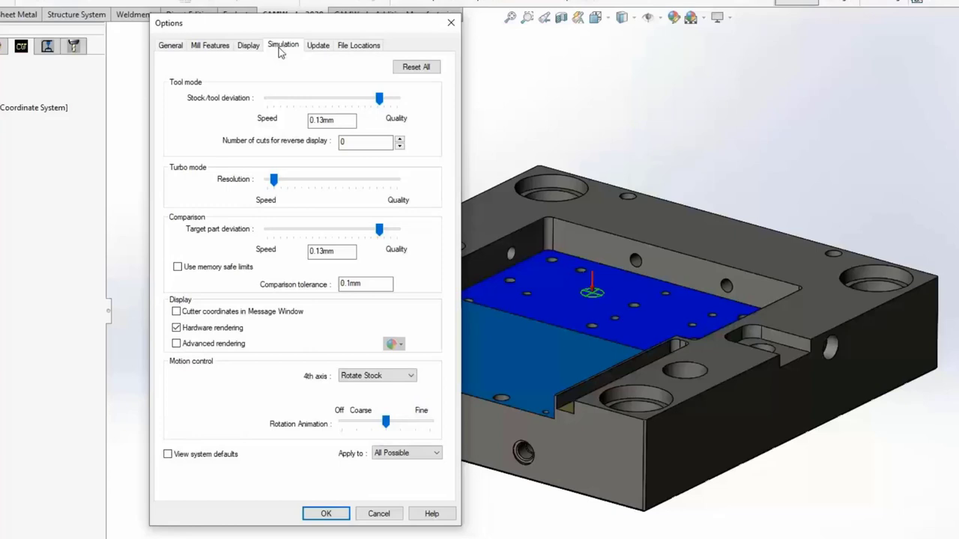
left_click_drag(274, 179, 383, 180)
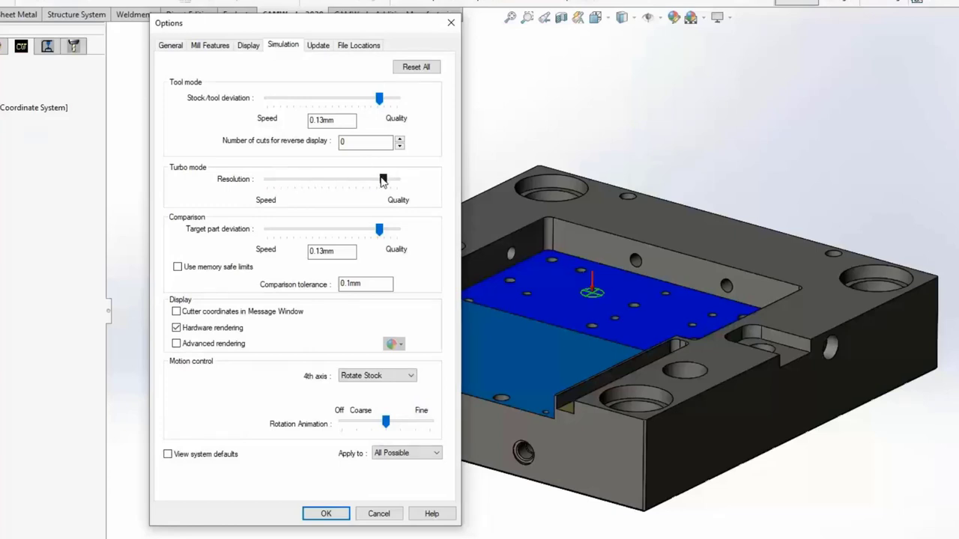
left_click(323, 51)
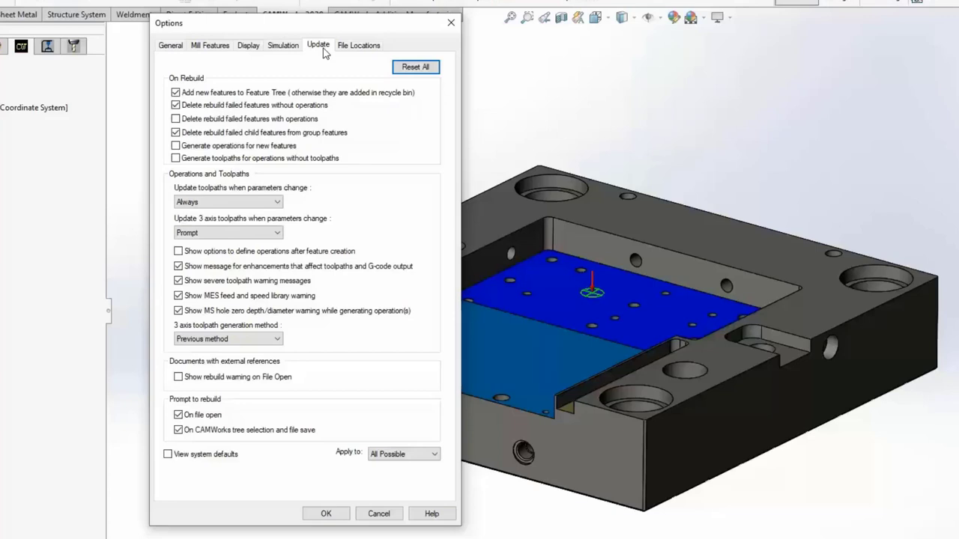
left_click(349, 45)
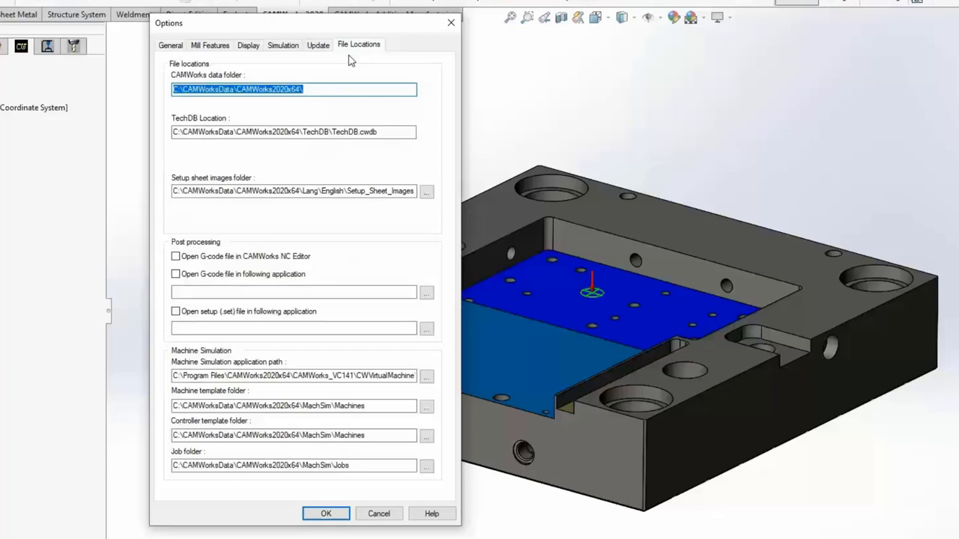
left_click(174, 46)
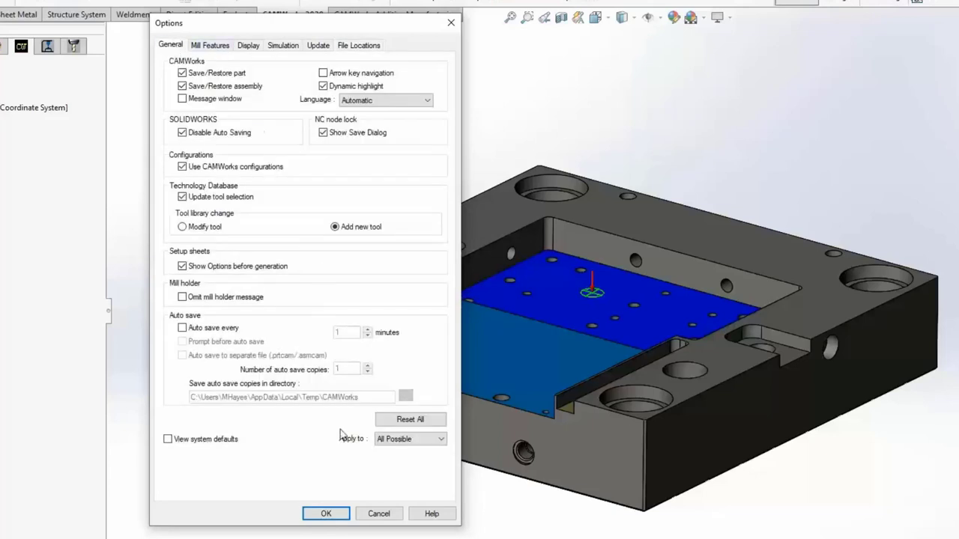
left_click(326, 514)
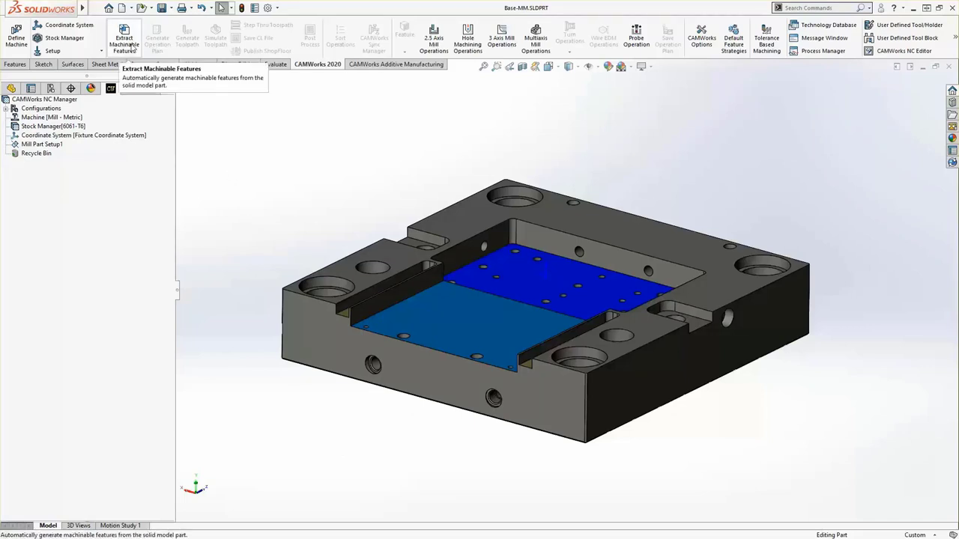
Extract the machinable features of the mould base and highlight those of Mill Part Setup2 and Mill Part Setup3 in the model
left_click(132, 46)
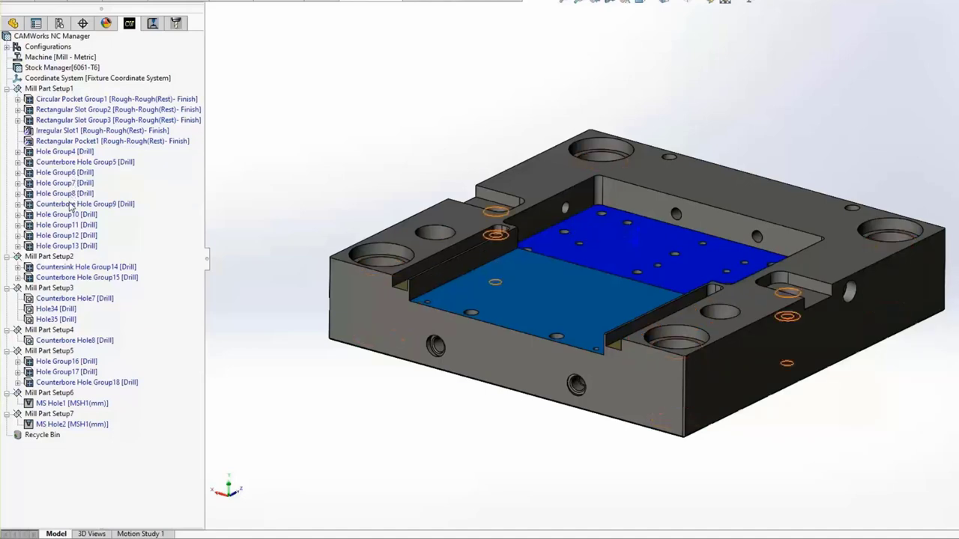
left_click(60, 267)
left_click(59, 278, "ctrl")
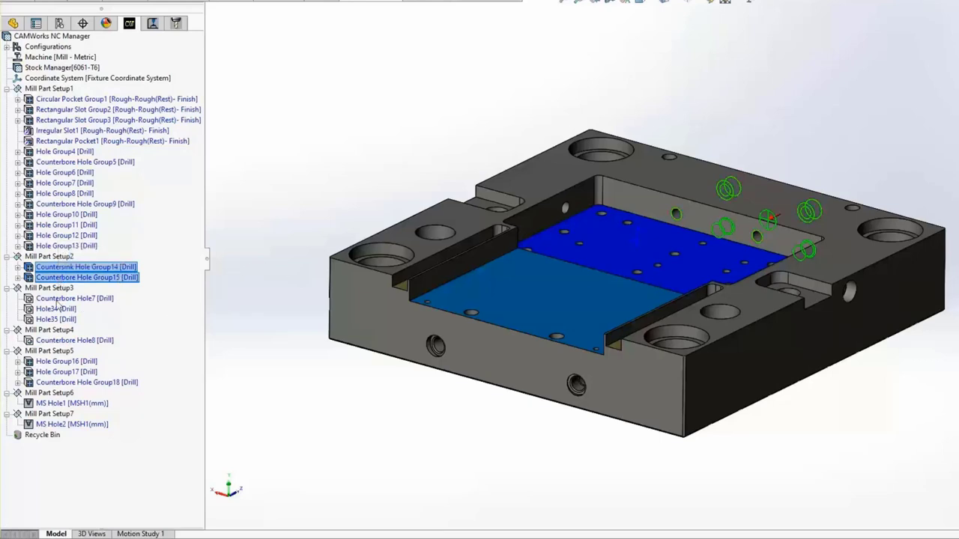
left_click(52, 288)
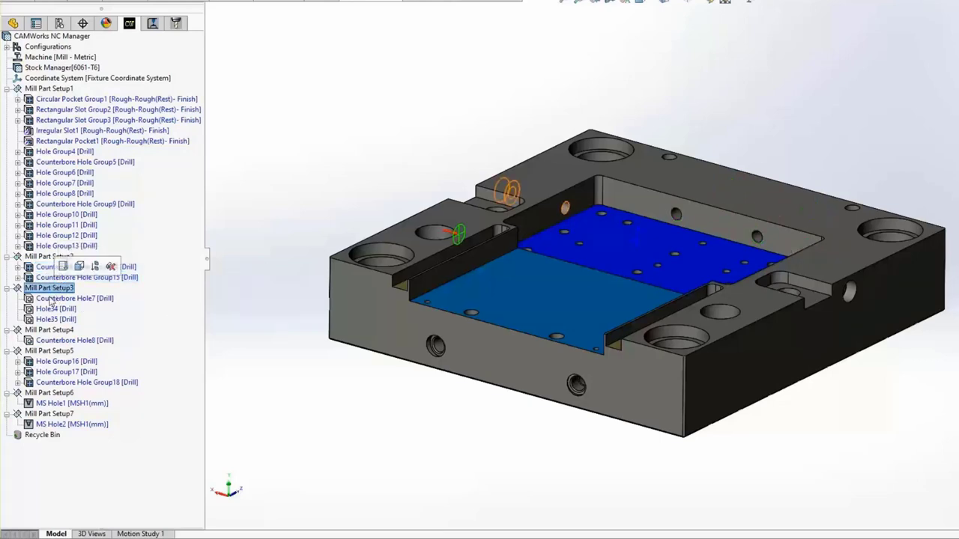
left_click(60, 298)
left_click(53, 319, "shift")
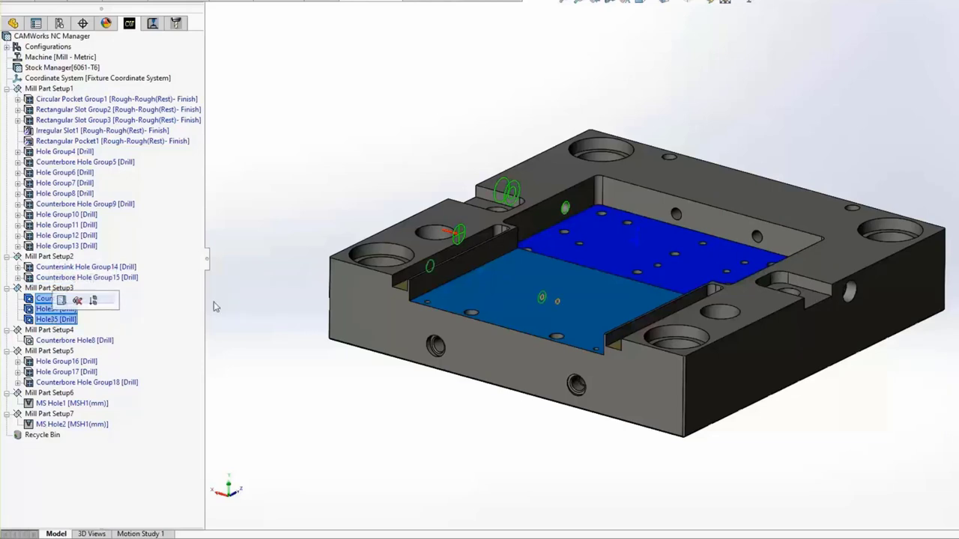
Highlight the hole features of Mill Part Setup4 through Mill Part Setup7 to examine where they lie on the part
left_click(69, 340)
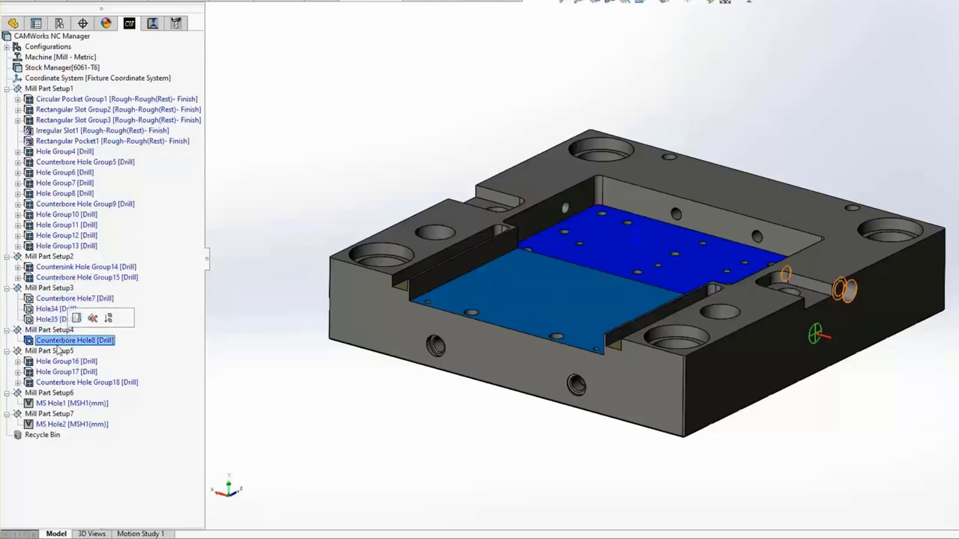
left_click(52, 351)
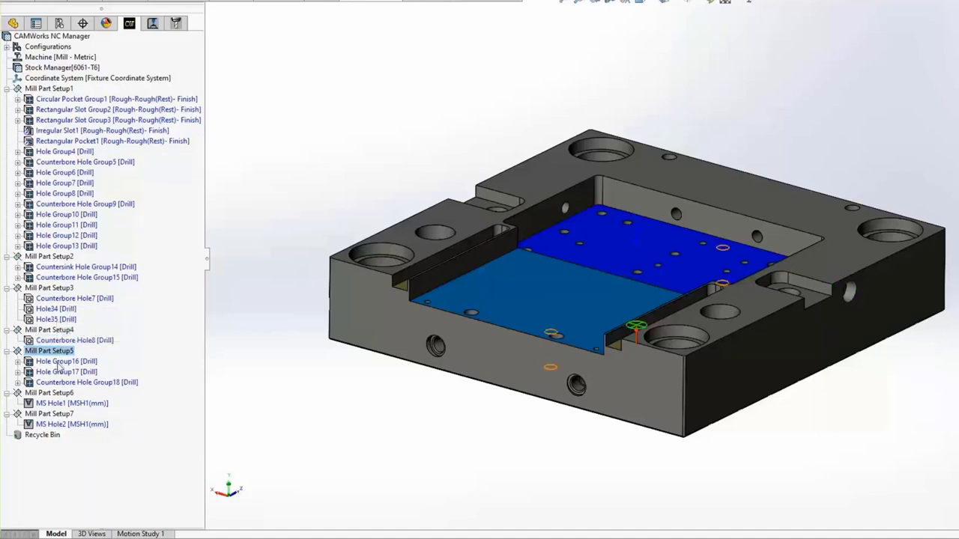
left_click(59, 363)
left_click(59, 382, "shift")
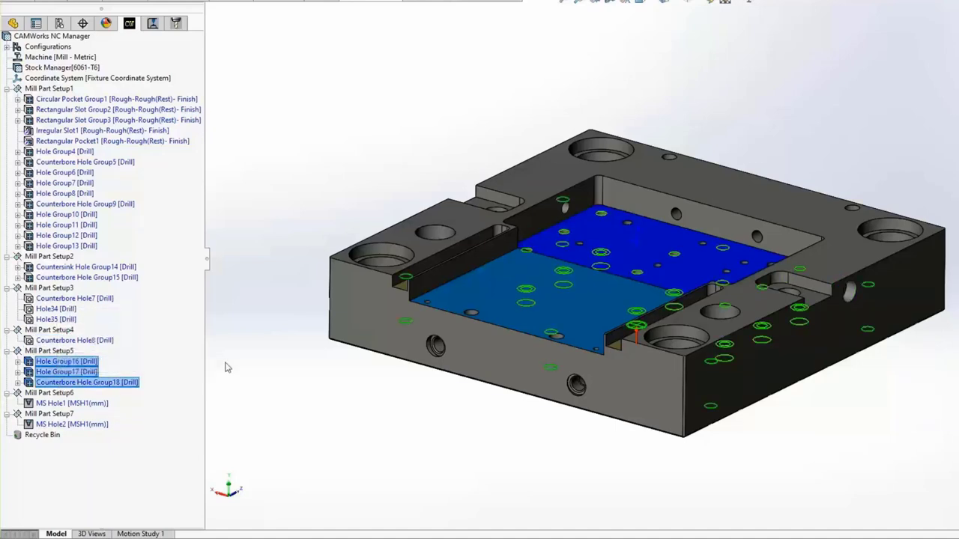
left_click(66, 394)
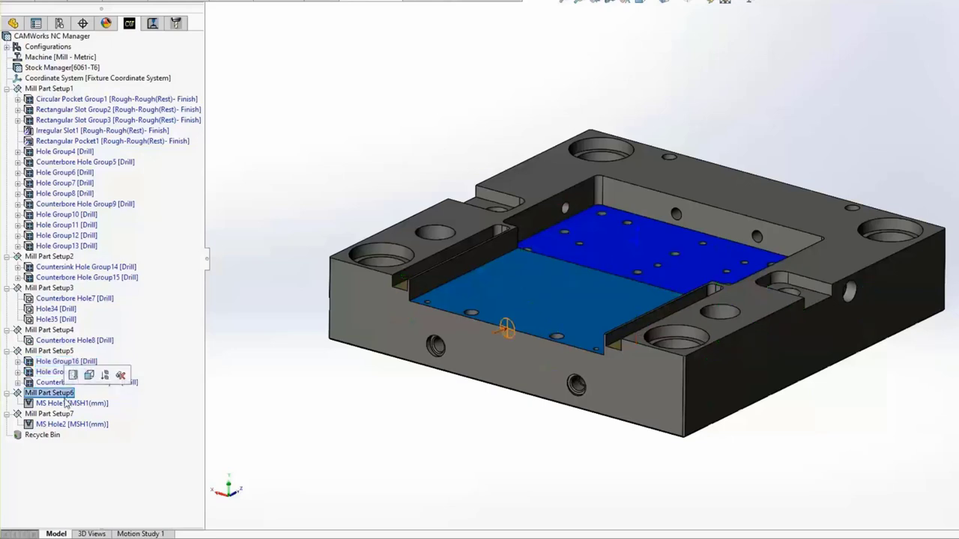
left_click(64, 405)
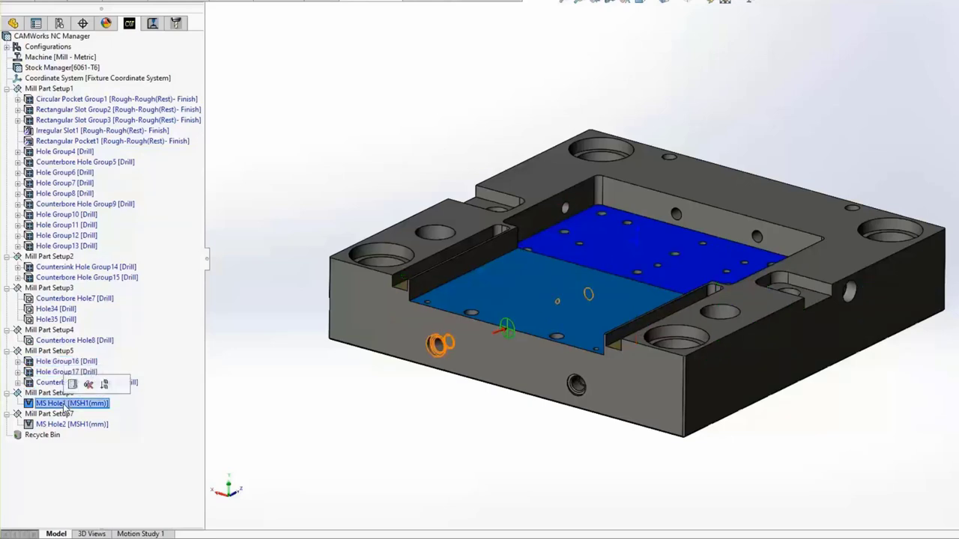
left_click(59, 414)
left_click(60, 424)
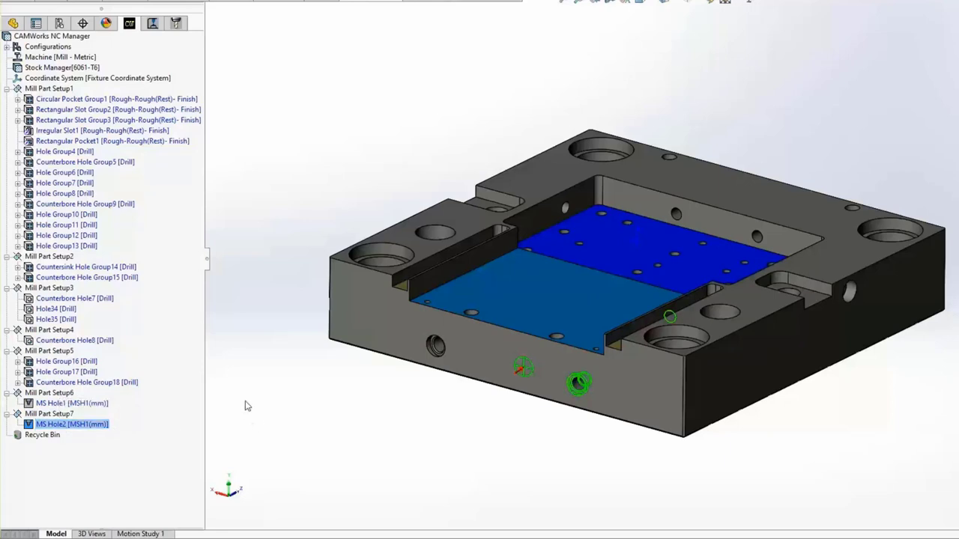
Start a new 2.5 axis Face Feature in Mill Part Setup1 from the top face of the mould base
left_click(49, 89)
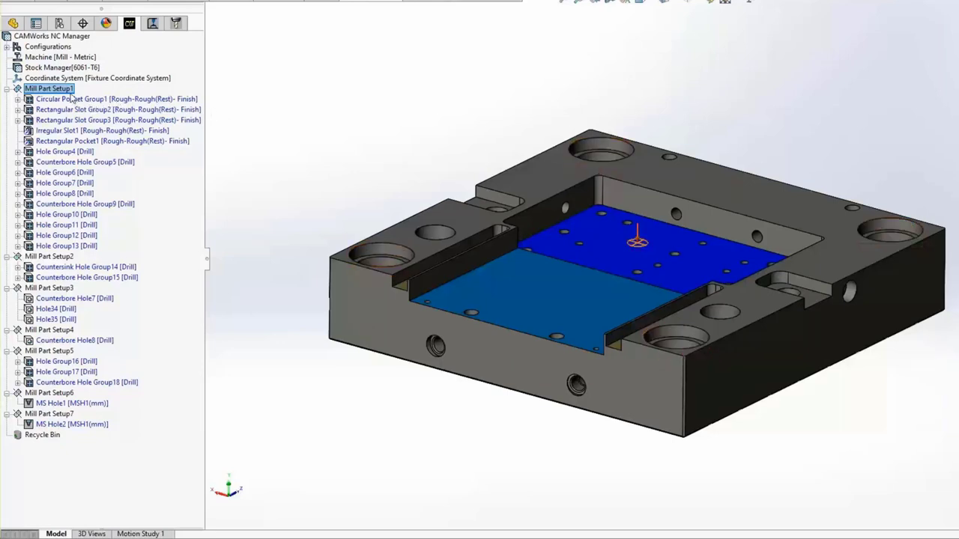
right_click(71, 90)
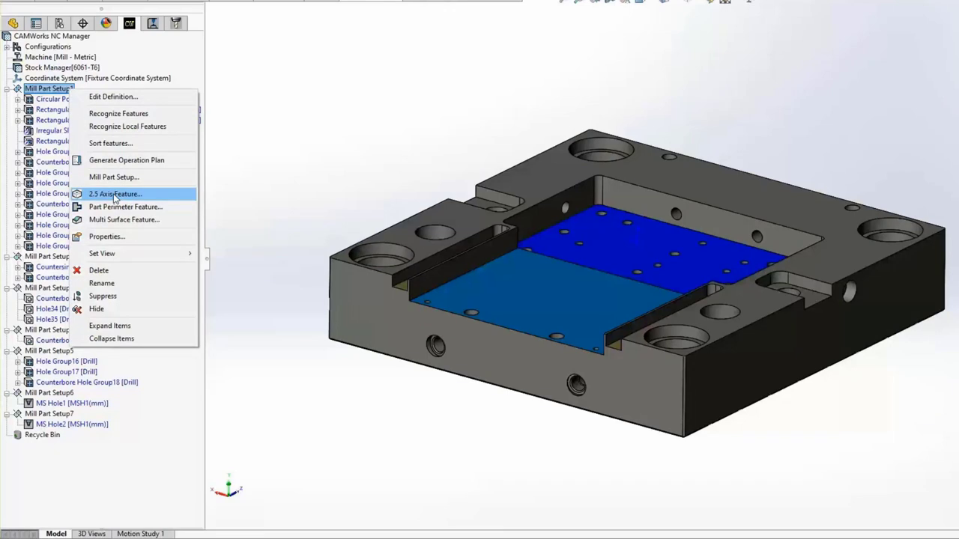
left_click(464, 4)
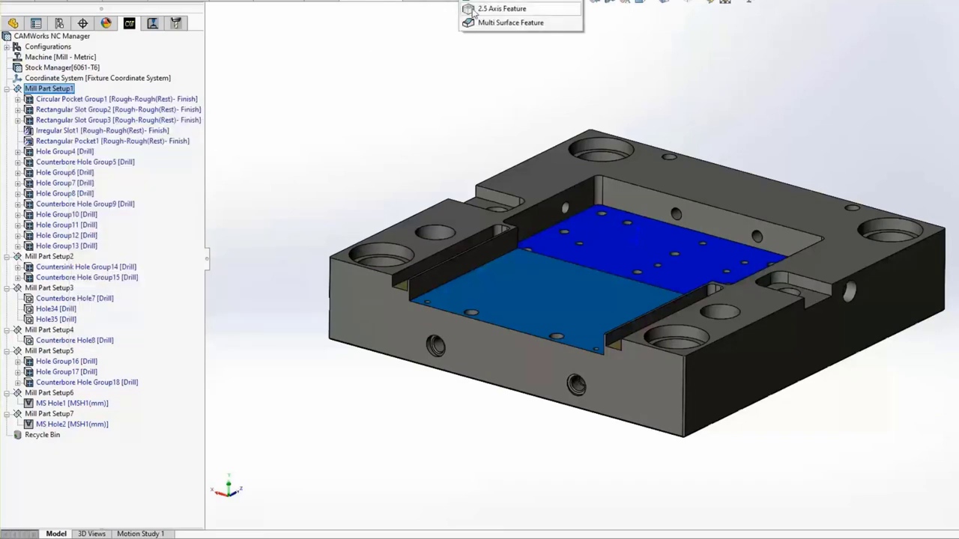
right_click(77, 92)
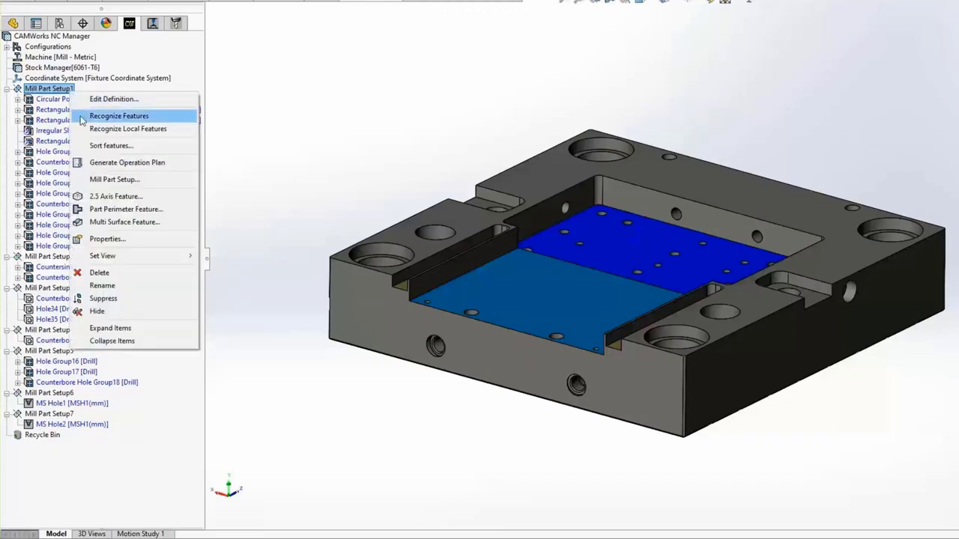
left_click(102, 195)
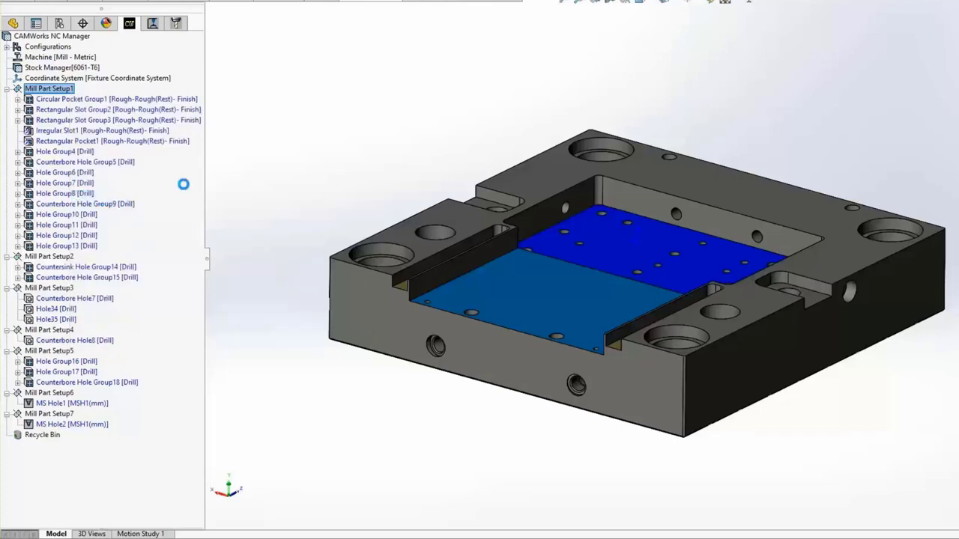
left_click(161, 149)
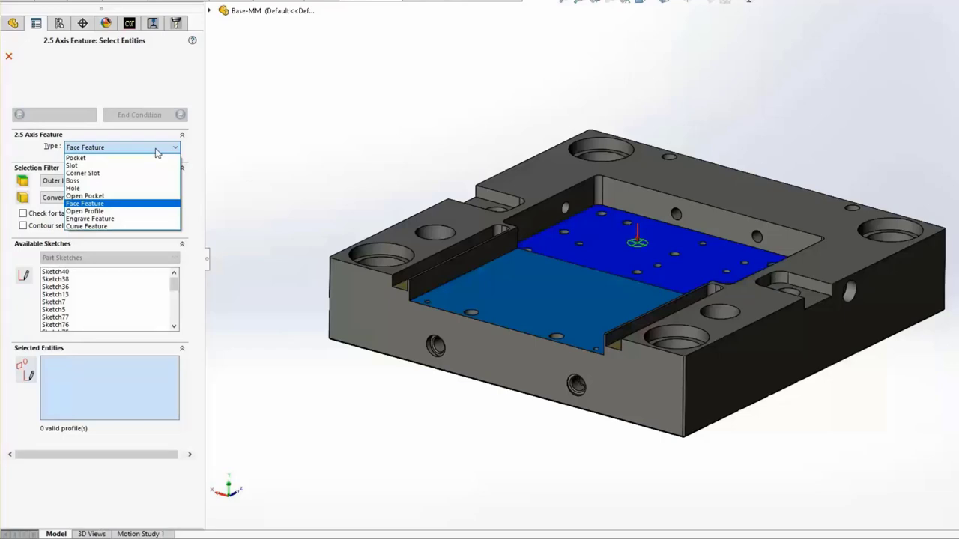
left_click(98, 205)
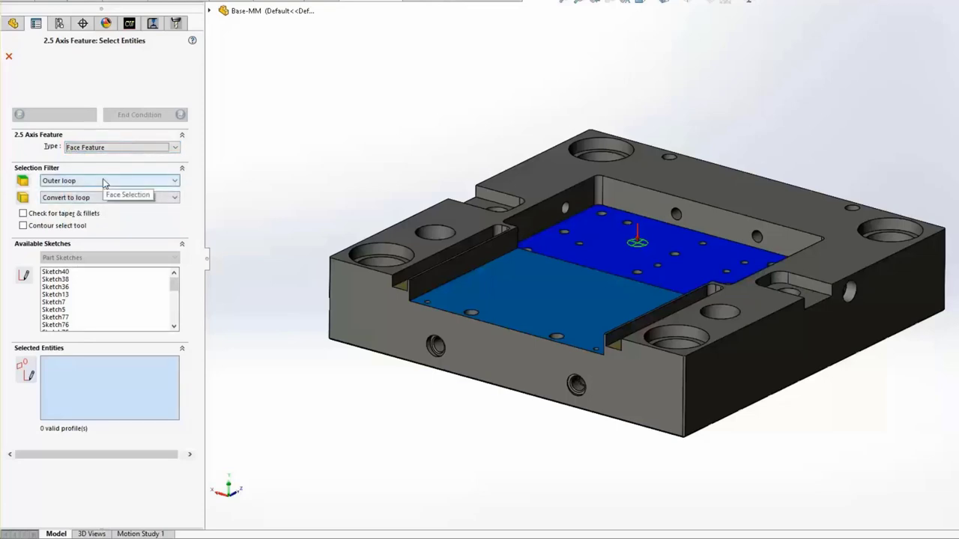
left_click(404, 232)
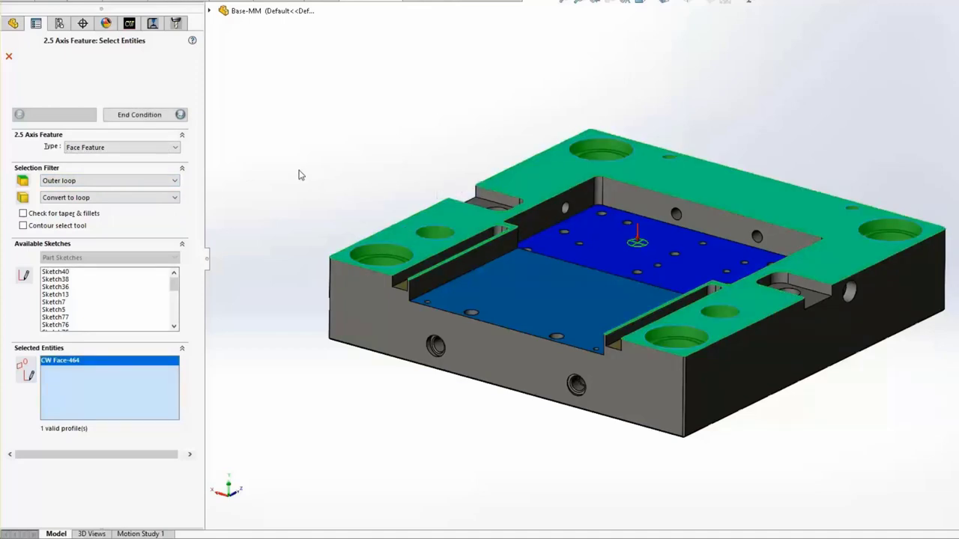
Keep the Outer loop and Convert to loop filters, and proceed to the end conditions to review the Finish strategy's matching TechDB operations
left_click(174, 181)
left_click(174, 180)
left_click(175, 197)
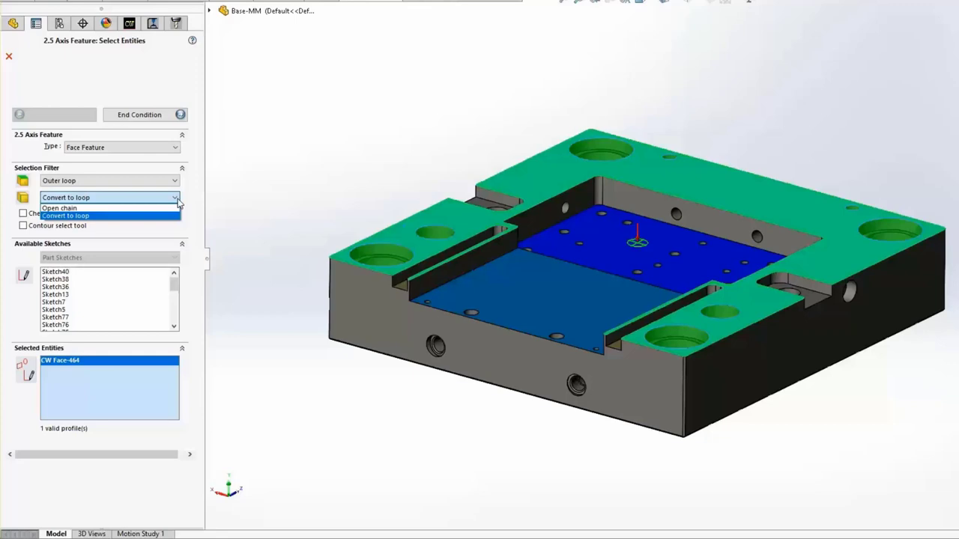
left_click(178, 201)
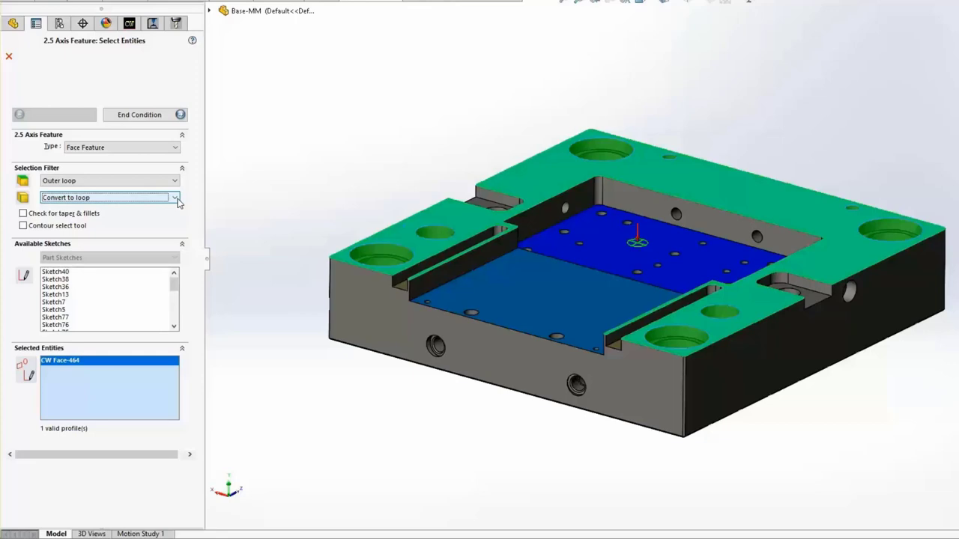
left_click(156, 116)
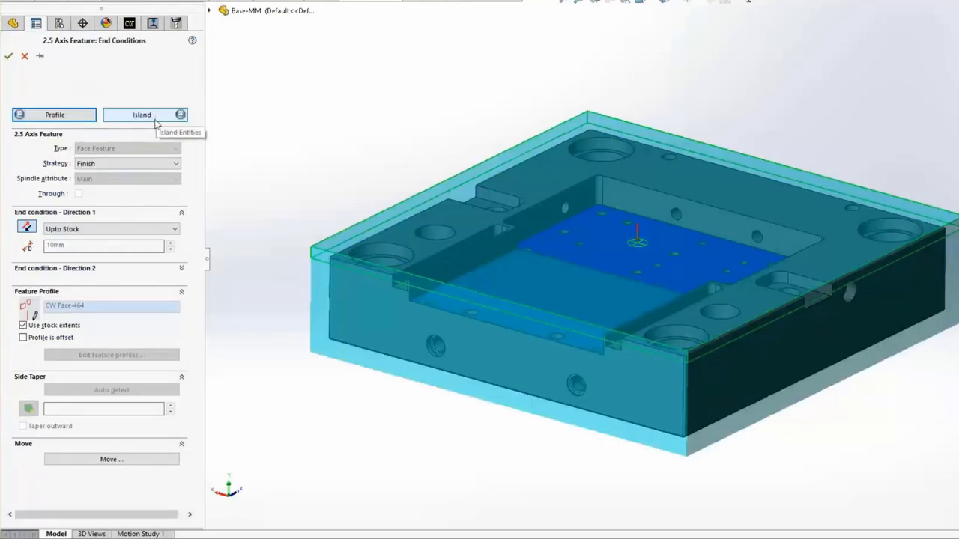
left_click(145, 163)
left_click(145, 169)
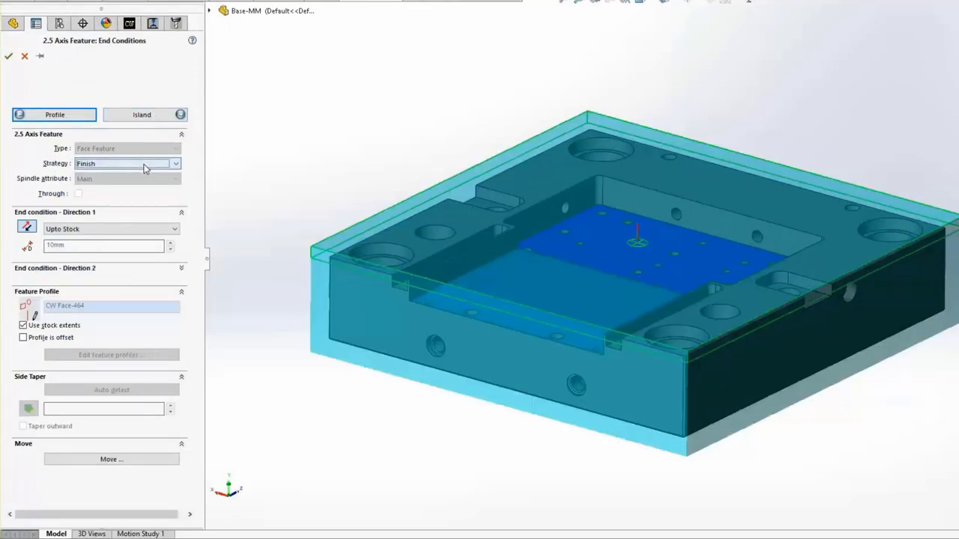
mouse_move(146, 168)
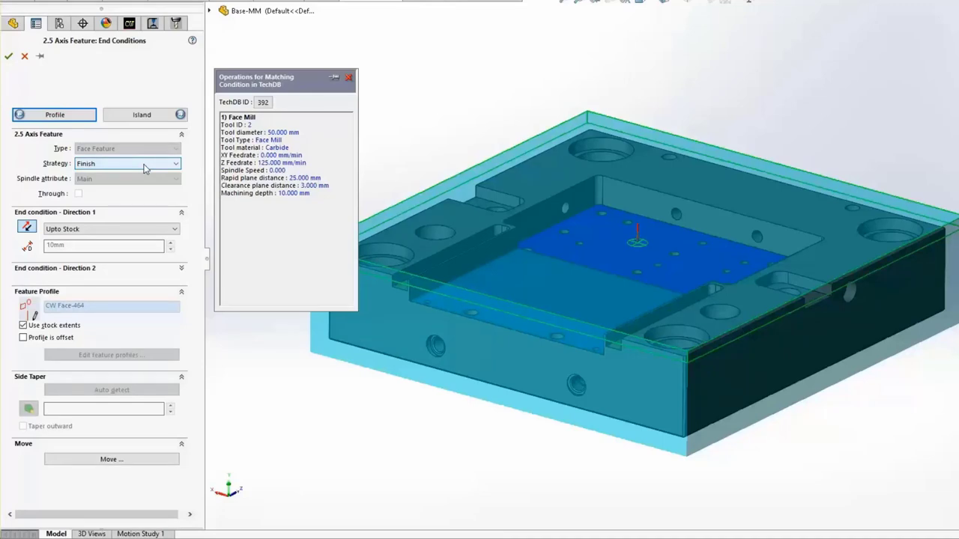
Try the Blind end condition at 50 mm and the Upto Face end condition with the pocket floor and top face
left_click(143, 229)
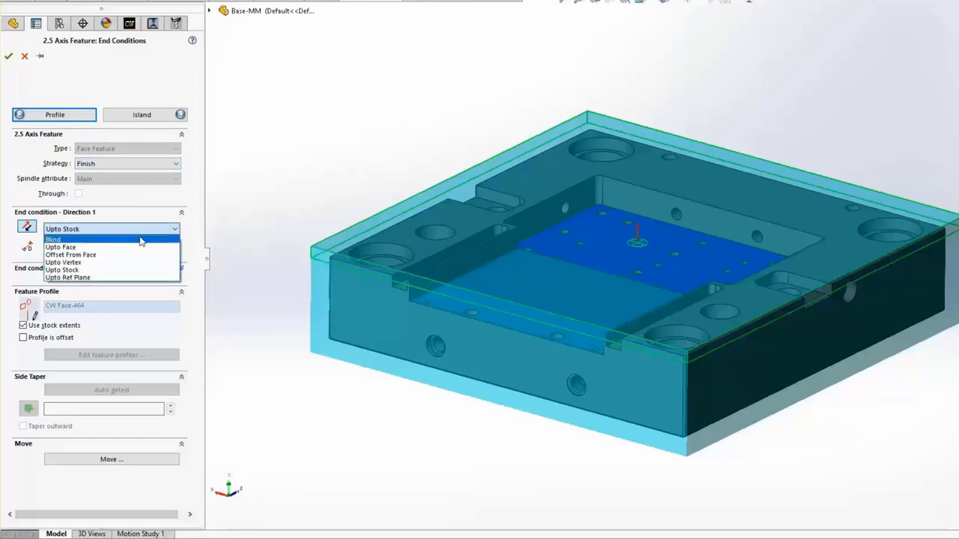
left_click(142, 239)
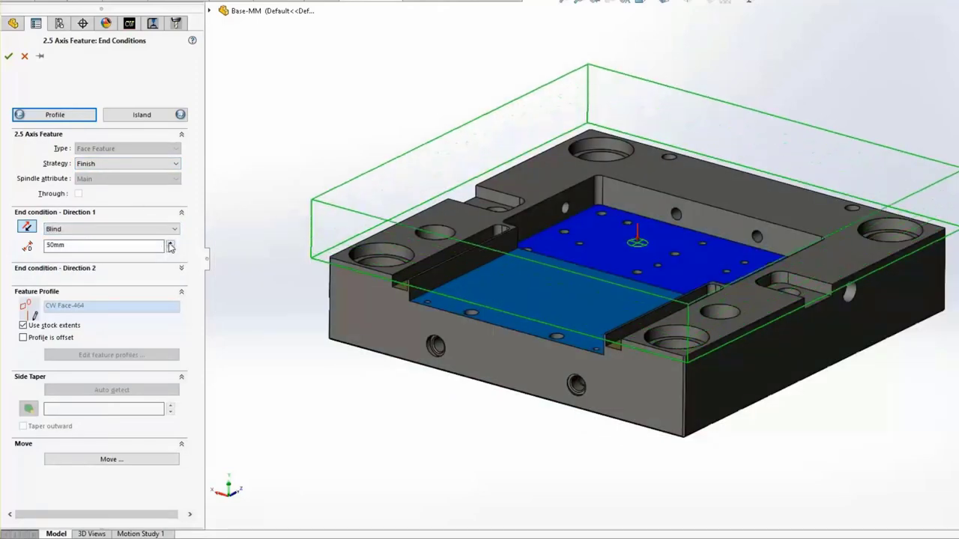
left_click(161, 233)
left_click(135, 247)
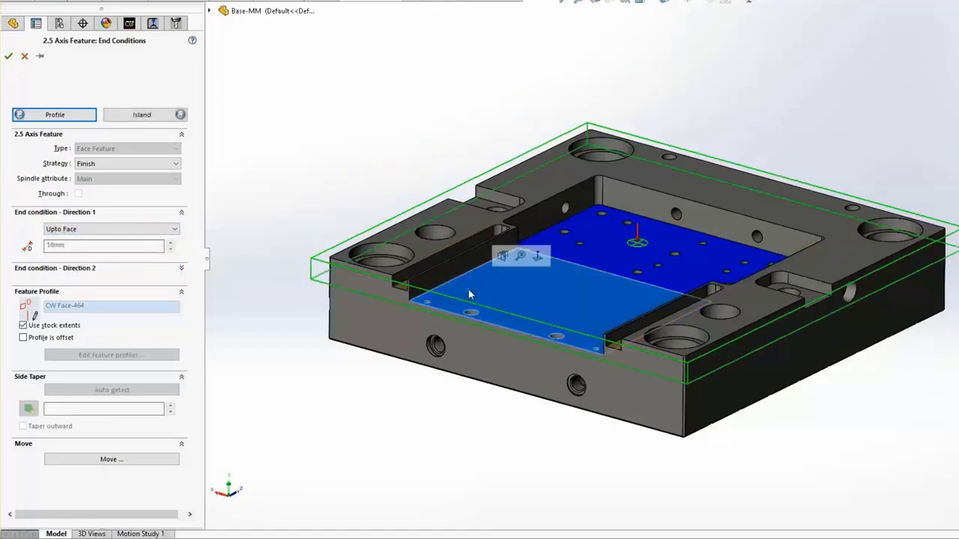
left_click(430, 250)
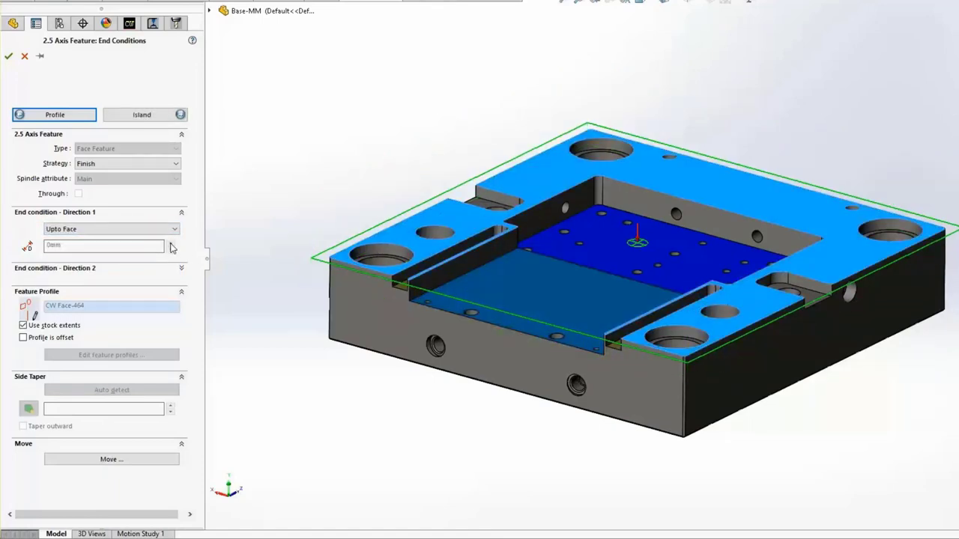
Try the Offset From Face end condition, raising the offset to 30 mm and flipping its direction
left_click(135, 229)
left_click(120, 251)
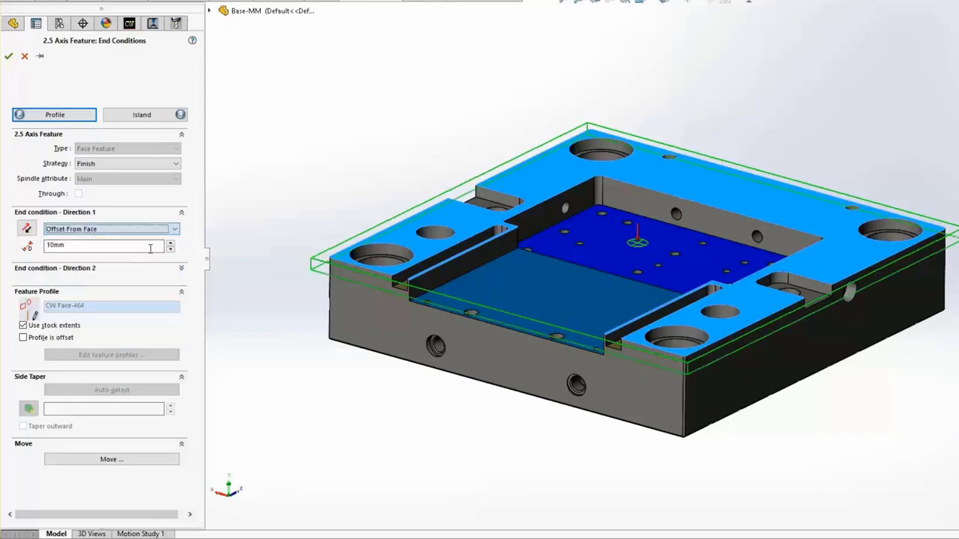
left_click(170, 250)
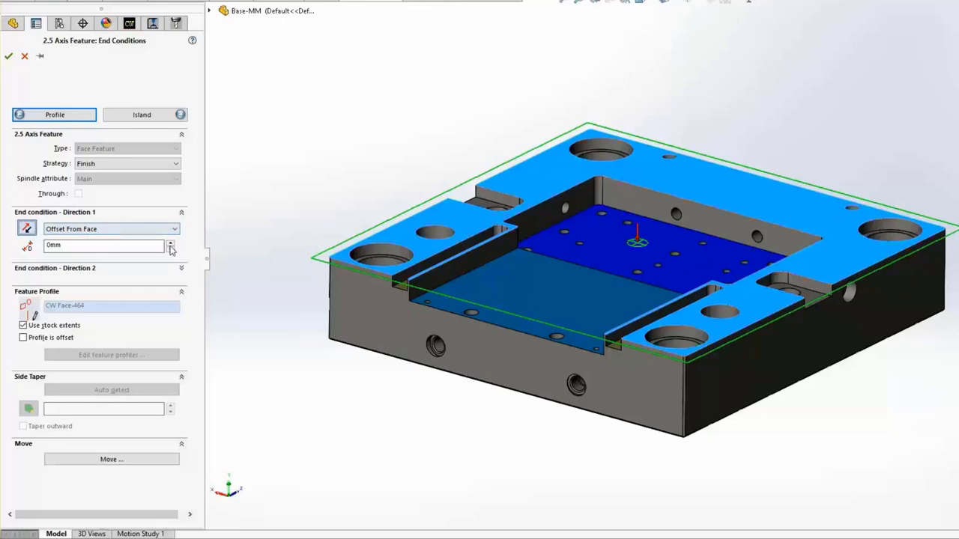
left_click(171, 244)
left_click(171, 243)
left_click(170, 243)
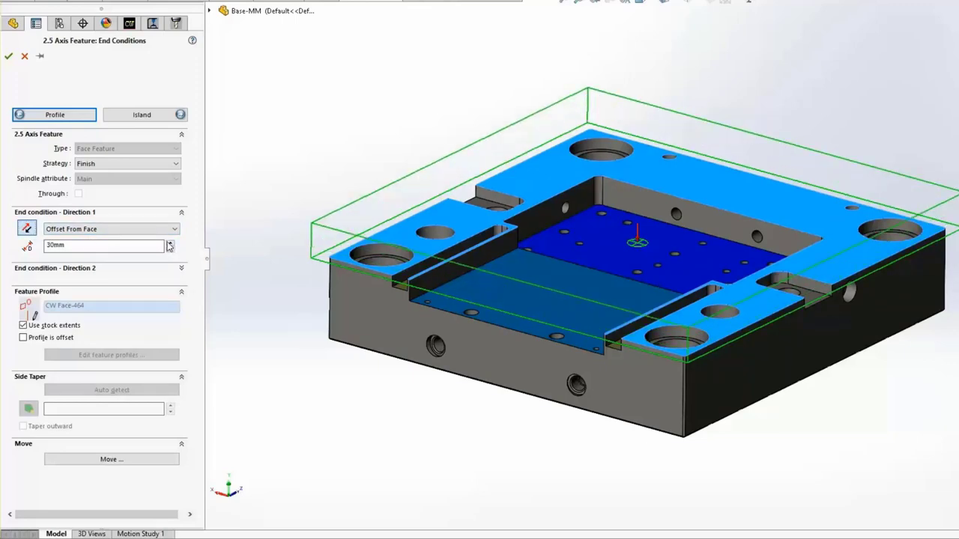
left_click(27, 229)
left_click(27, 229)
Create the face feature with the Upto Stock end condition and stock extents, and move it to the start of Mill Part Setup1
left_click(69, 231)
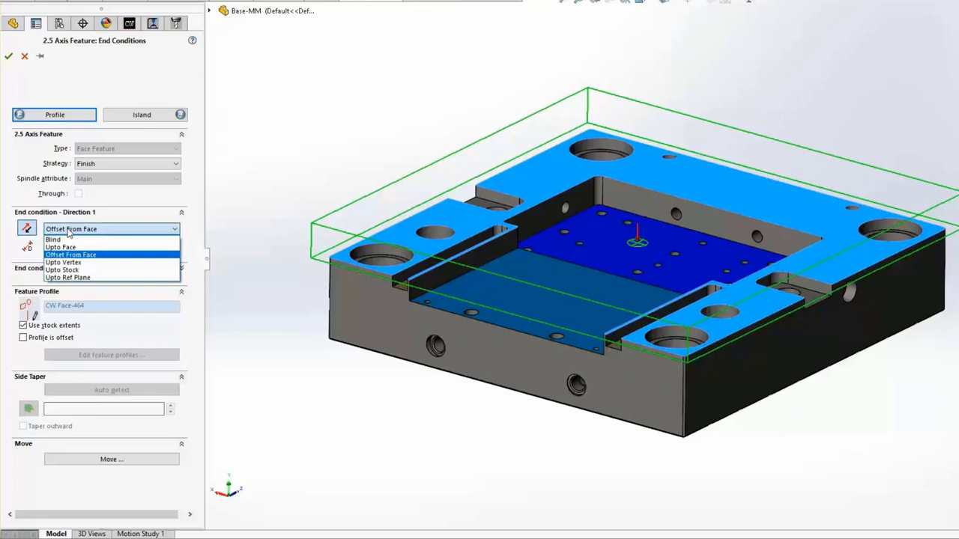
left_click(68, 270)
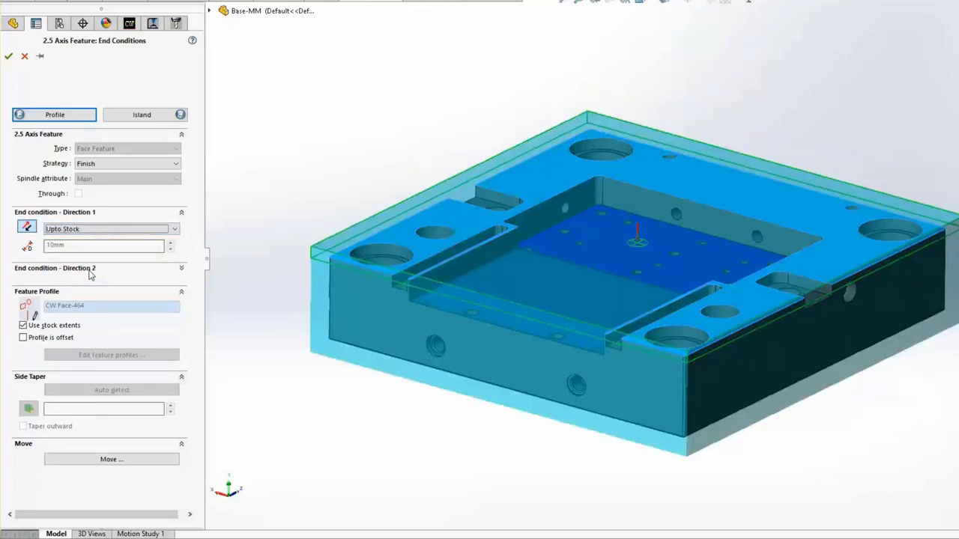
left_click(65, 327)
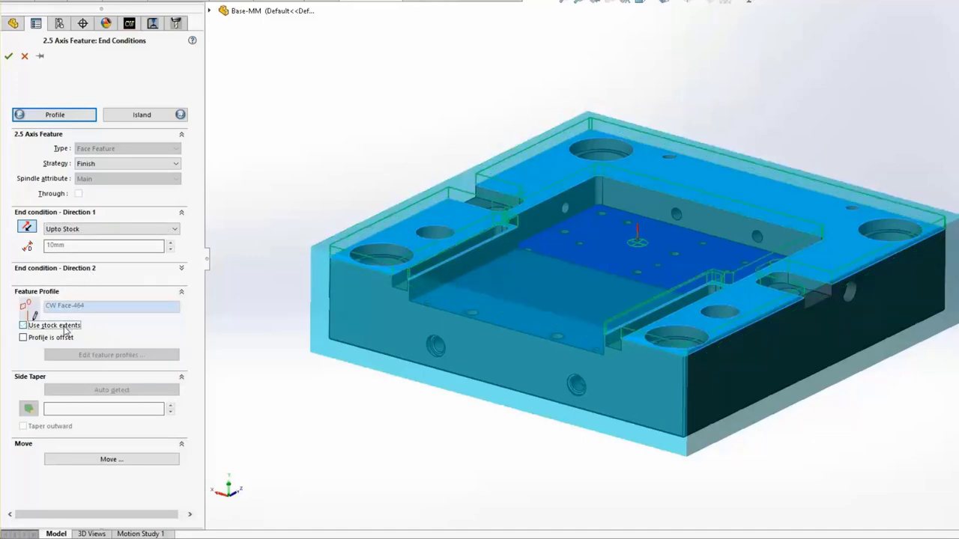
left_click(65, 328)
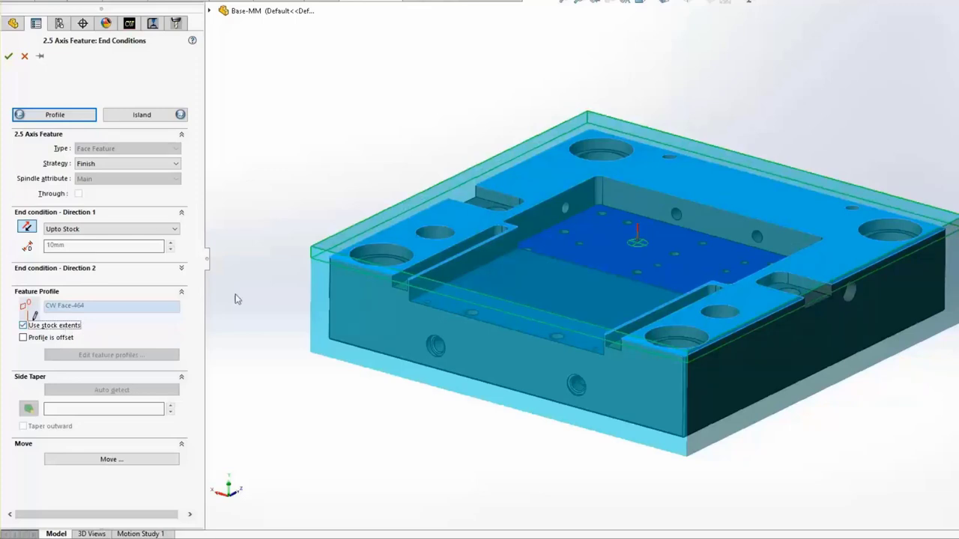
left_click(8, 58)
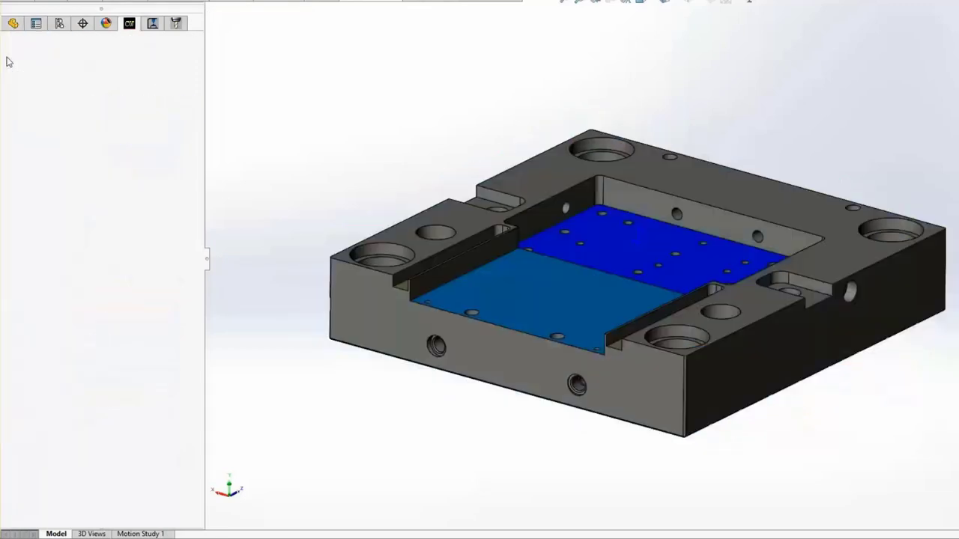
left_click(61, 256)
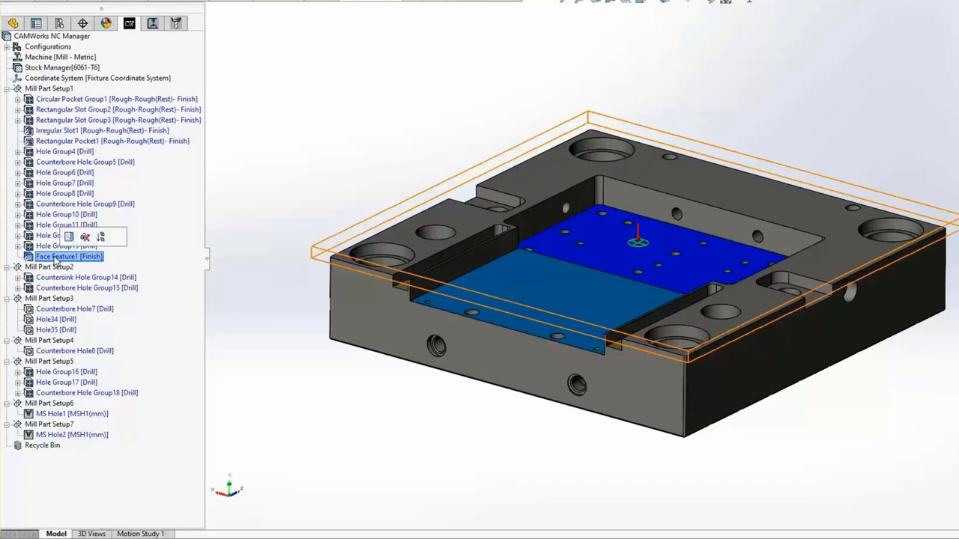
left_click_drag(56, 260, 57, 96)
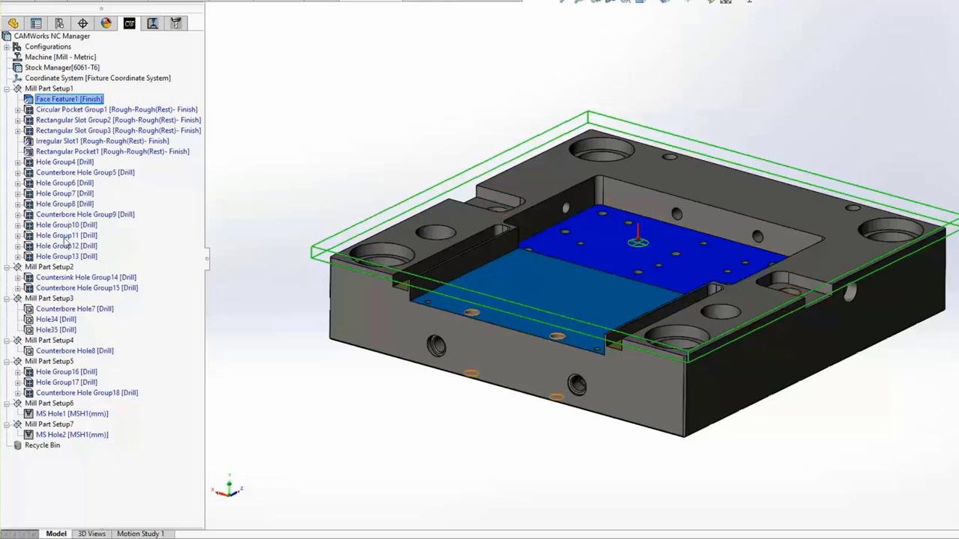
Check the directions of Mill Part Setup2 through Mill Part Setup5, and move Mill Part Setup5 directly after Mill Part Setup1
left_click(60, 268)
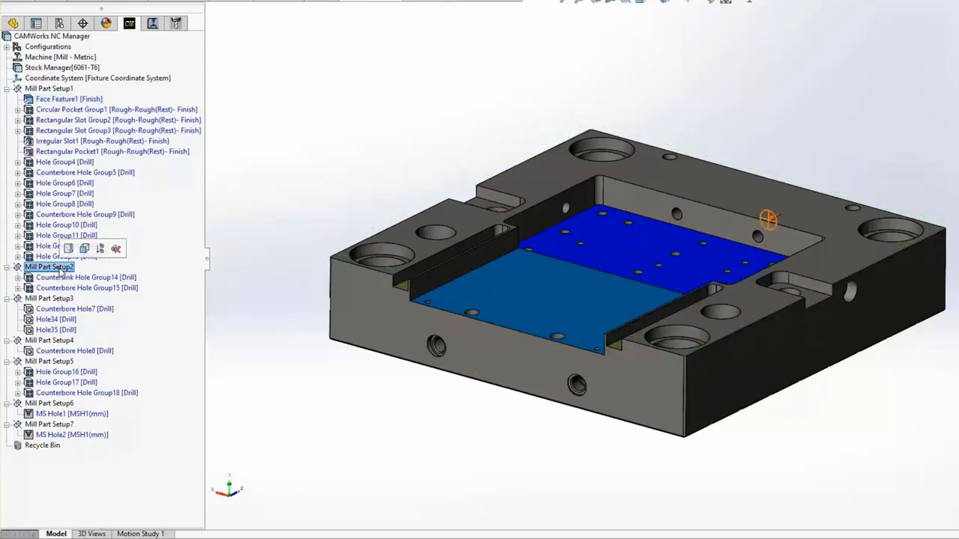
left_click(50, 298)
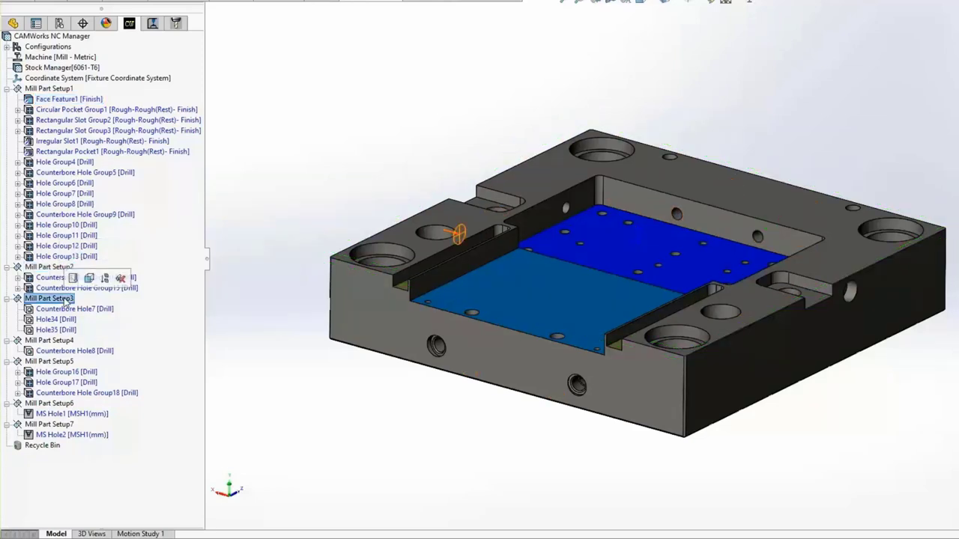
left_click(60, 341)
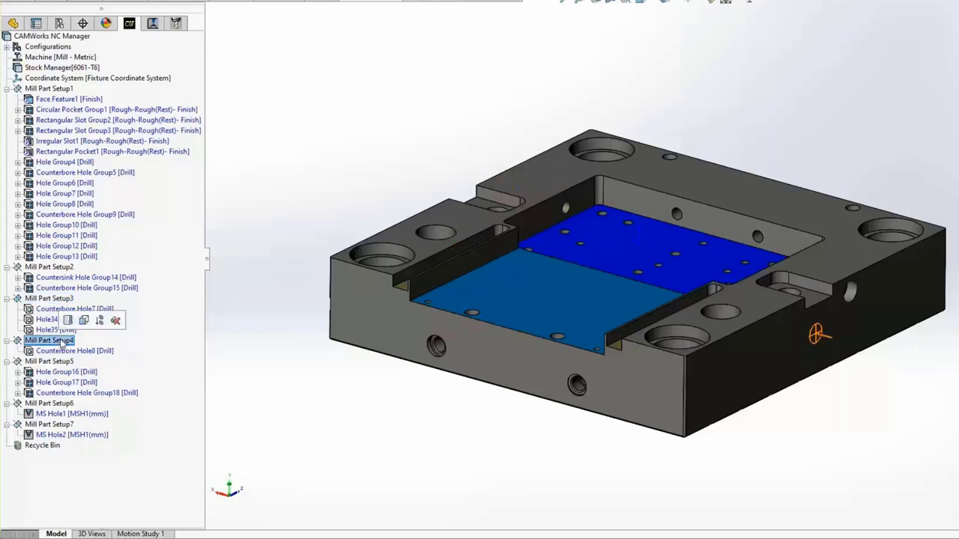
left_click(54, 362)
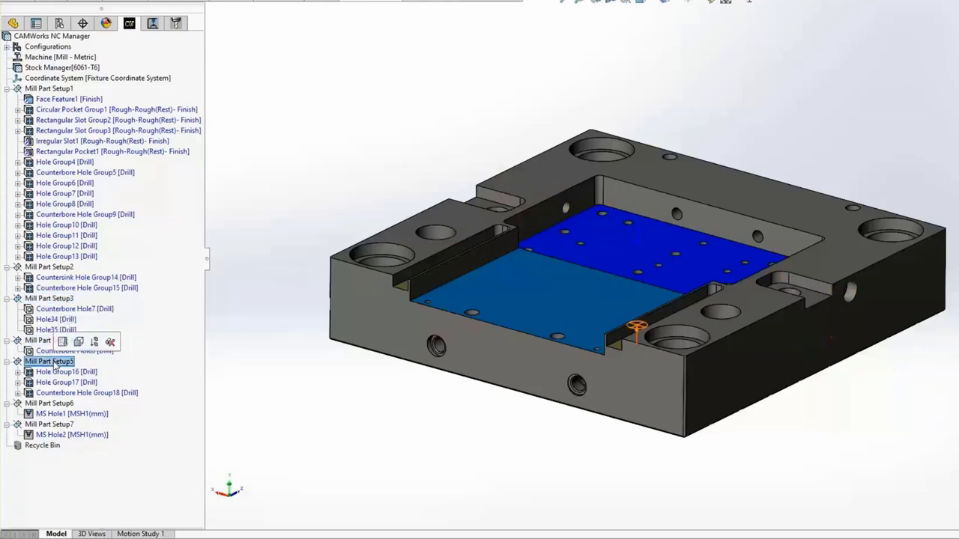
left_click_drag(85, 214, 58, 91)
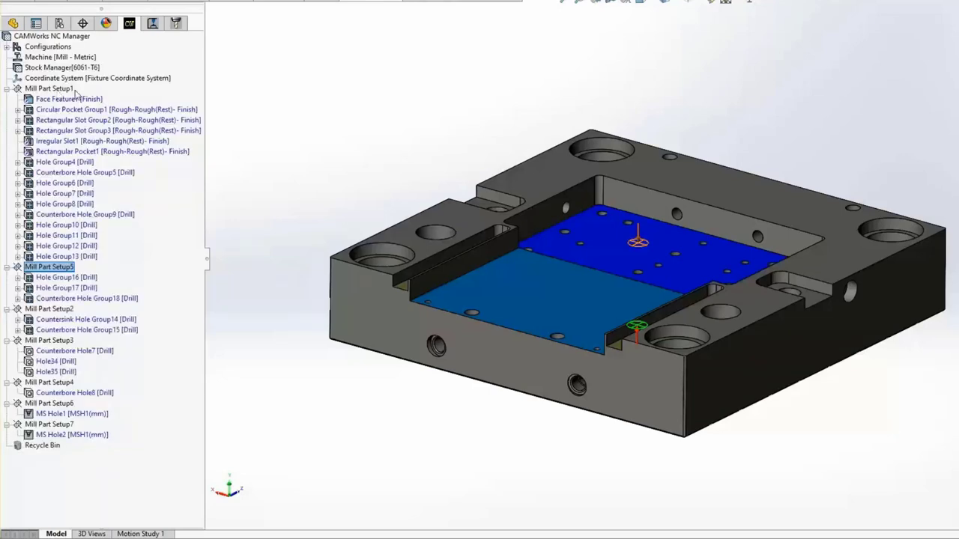
left_click(250, 102)
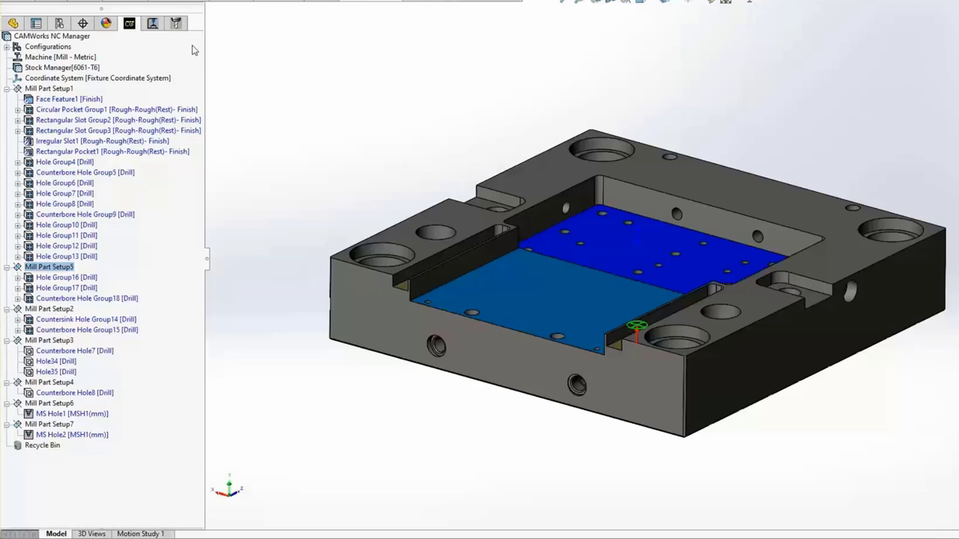
Move Mill Part Setup5 directly after Mill Part Setup1 in the operation tree as well
left_click(152, 23)
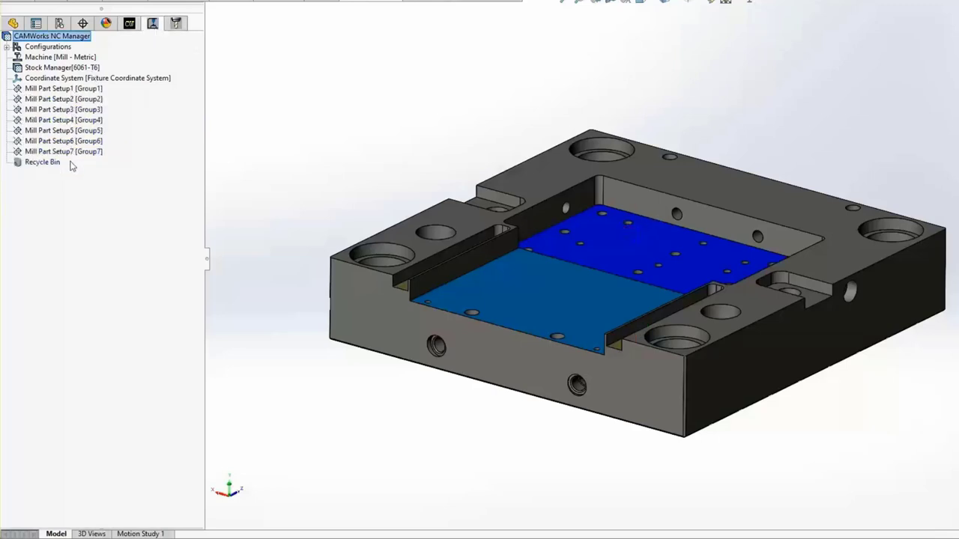
left_click(72, 89)
left_click(77, 79)
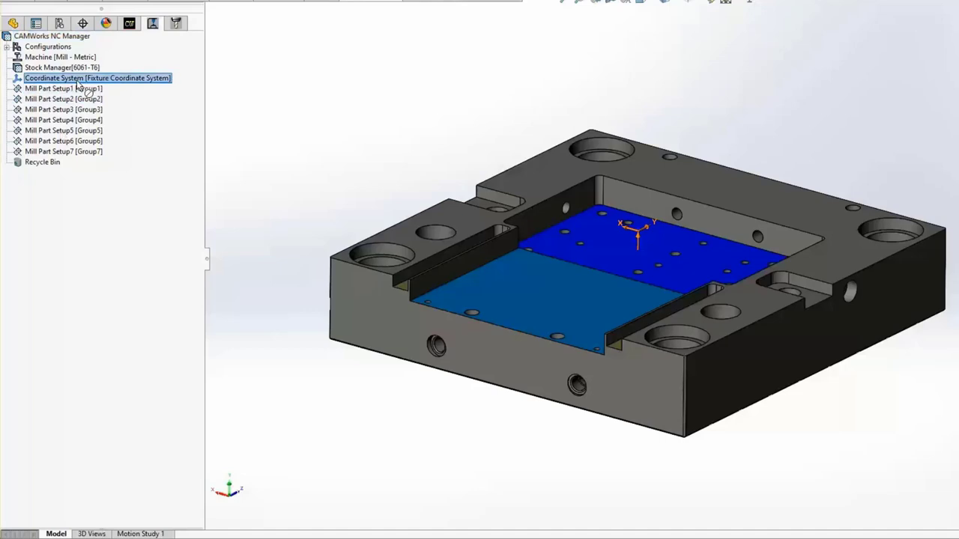
left_click_drag(77, 82, 83, 88)
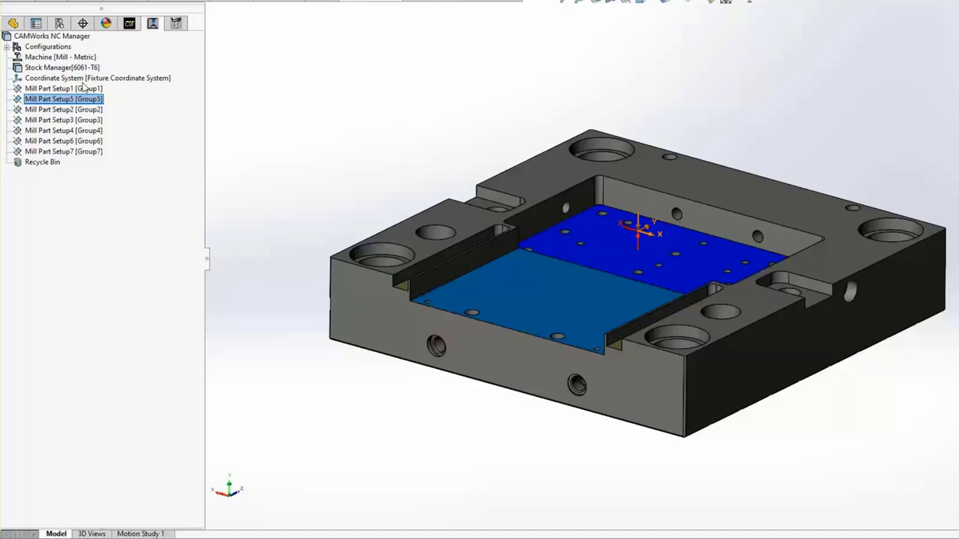
Change the machining strategy of Circular Pocket Group1 to Rough-Finish after reviewing its matching TechDB operations
left_click(135, 29)
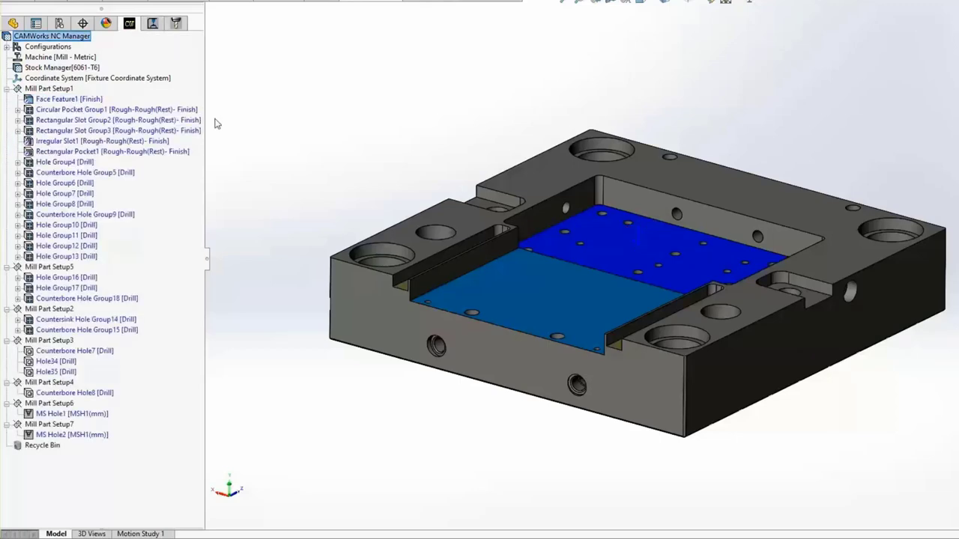
double_click(160, 114)
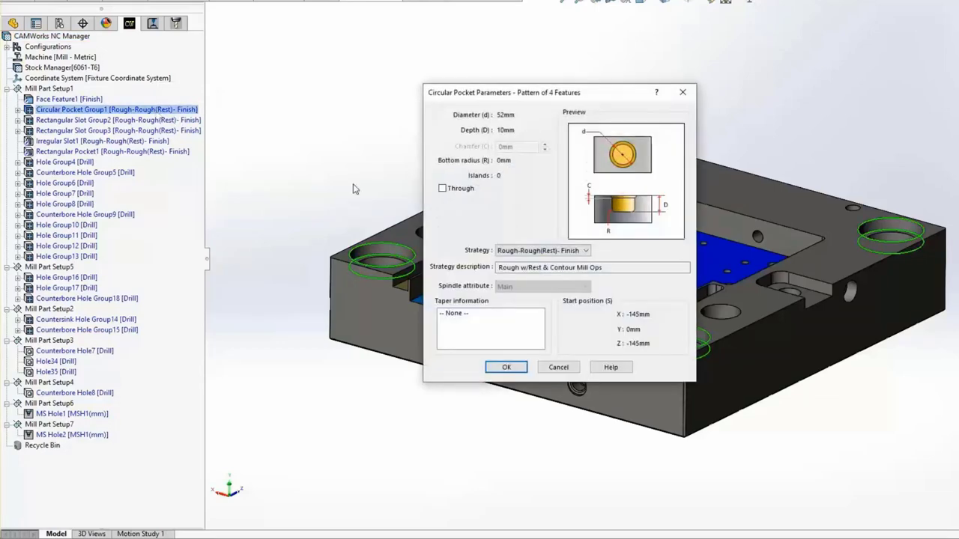
left_click(585, 251)
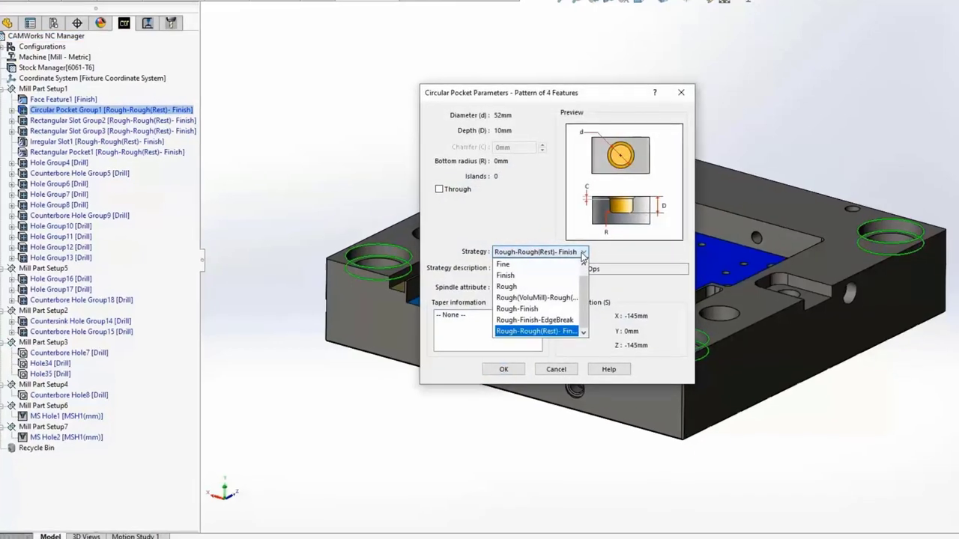
left_click(584, 255)
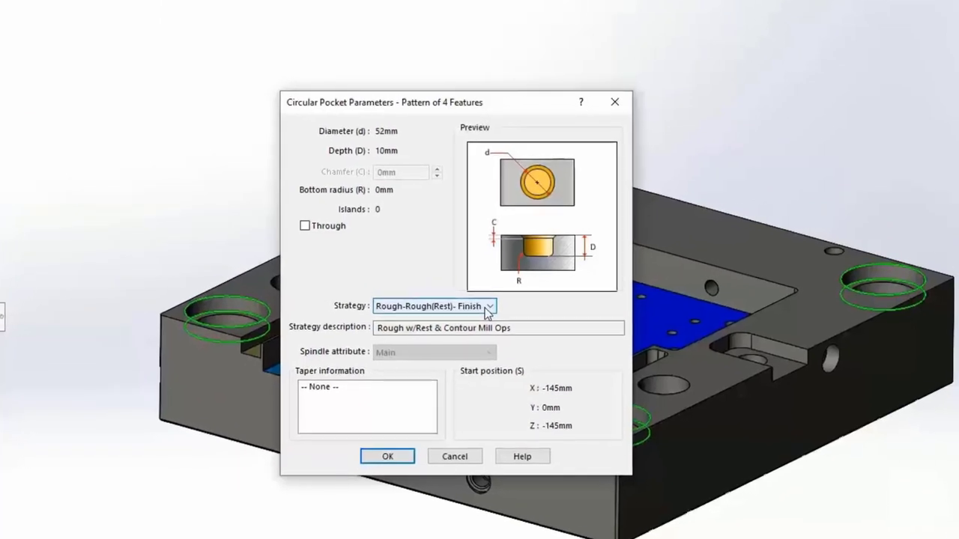
left_click(441, 310)
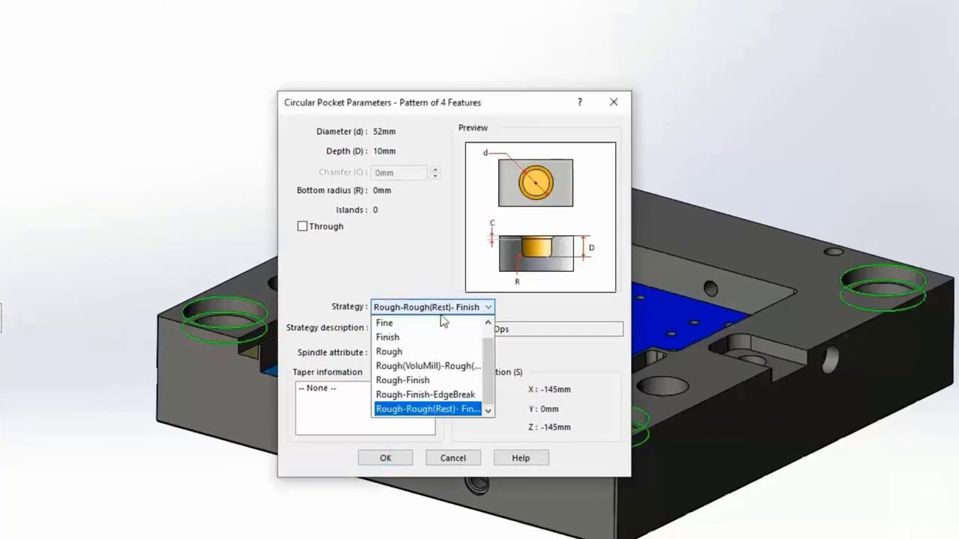
left_click(444, 385)
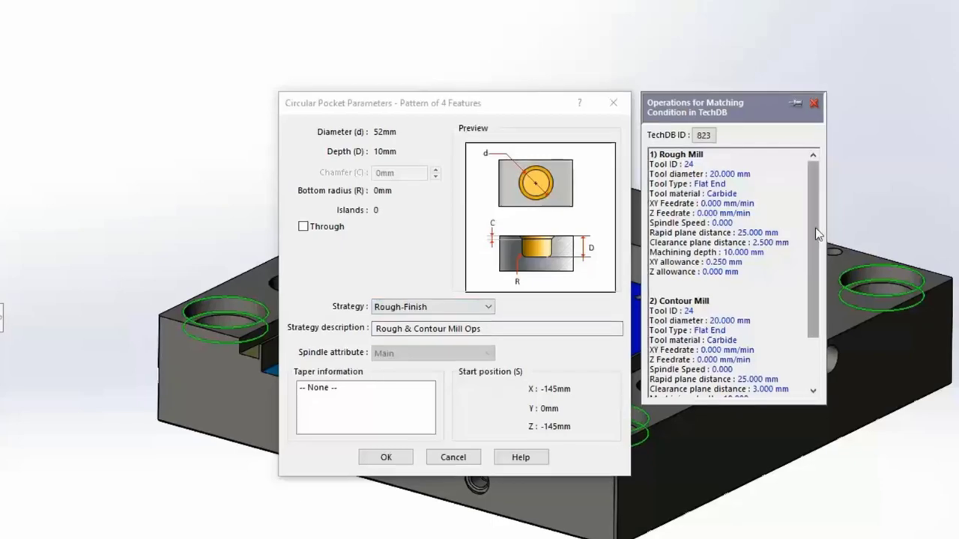
left_click_drag(812, 231, 811, 290)
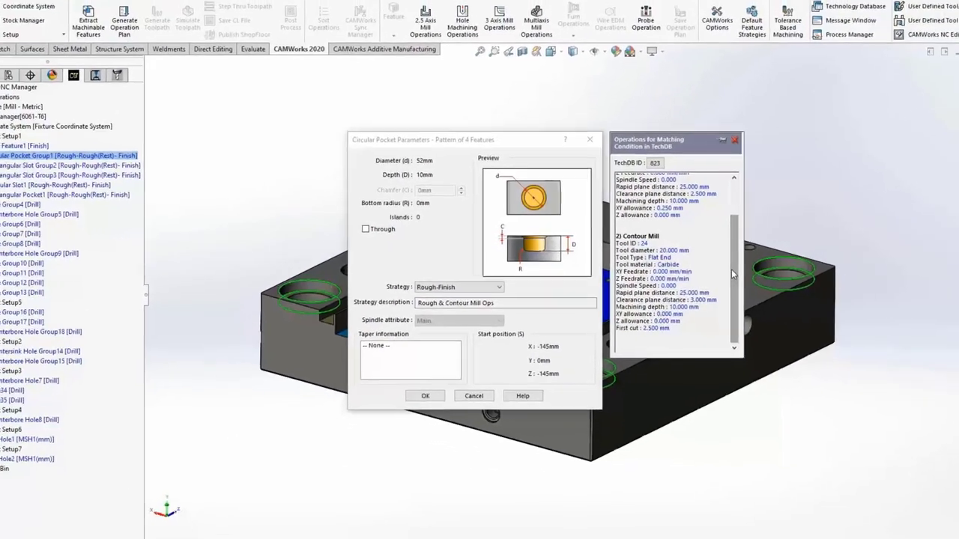
left_click(413, 413)
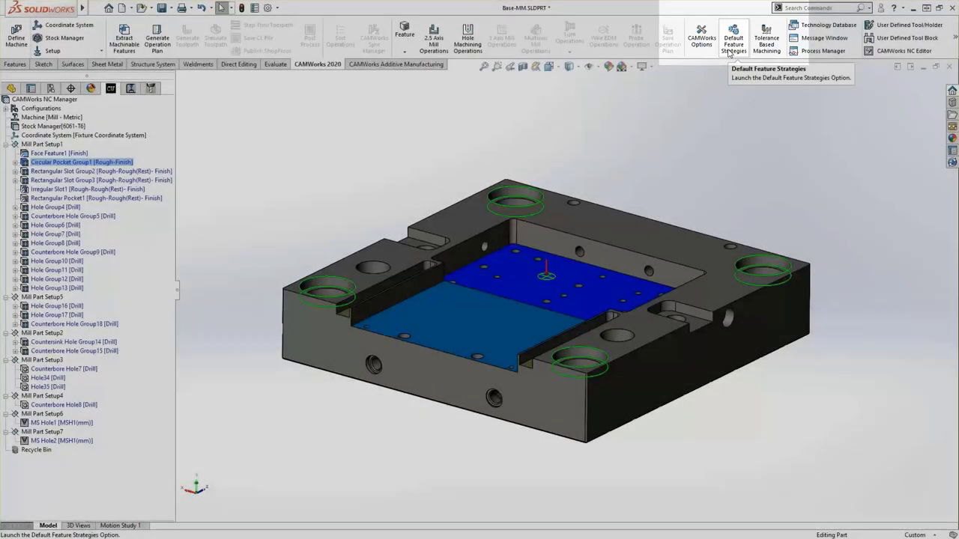
Set the default feature strategies for rectangular, circular and irregular/wrapped pockets to Rough-Finish
left_click(728, 49)
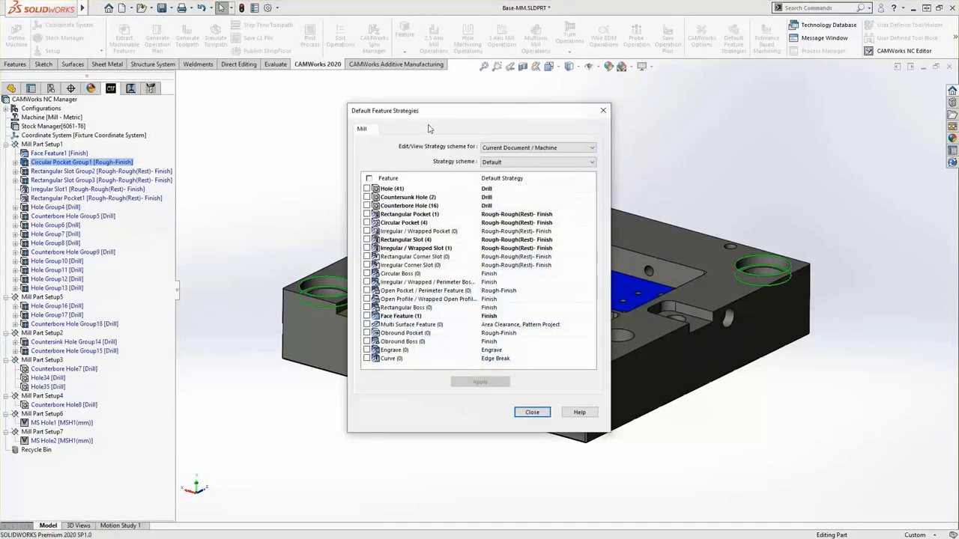
left_click(473, 193)
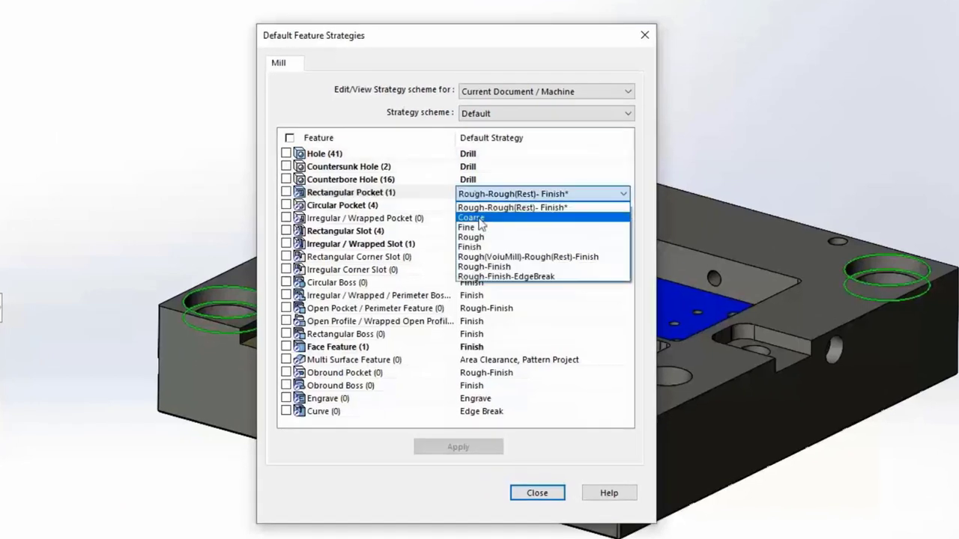
left_click(430, 195)
left_click(432, 270, "shift")
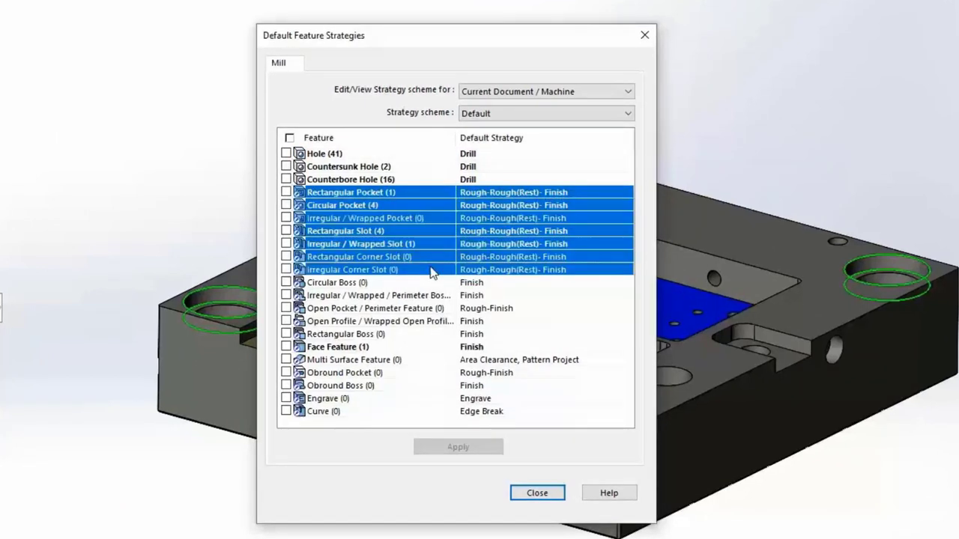
left_click(566, 194)
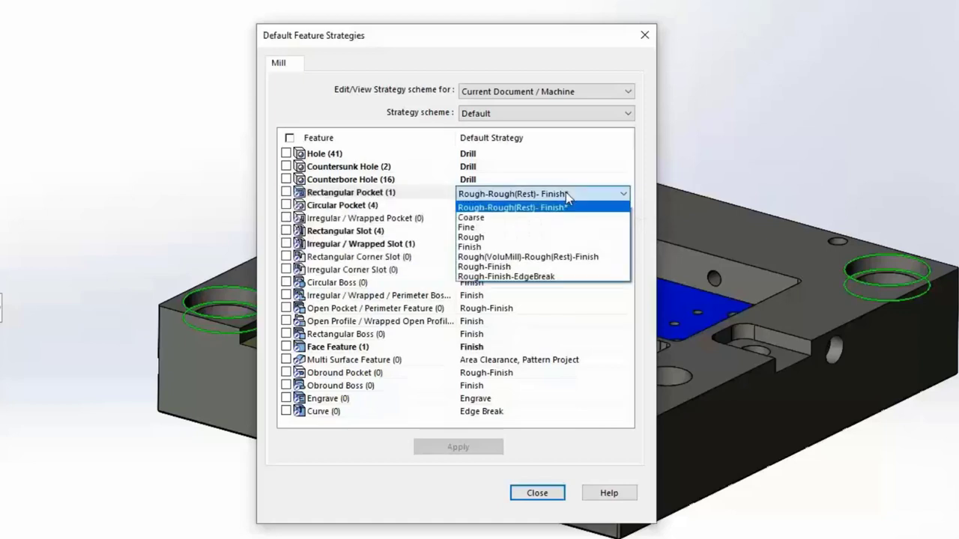
left_click(484, 267)
left_click(496, 206)
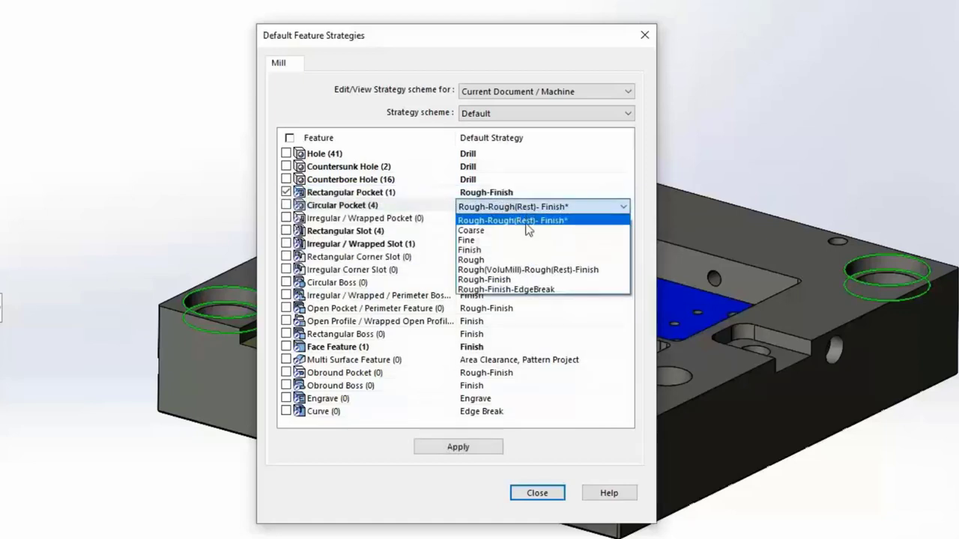
left_click(502, 281)
left_click(519, 220)
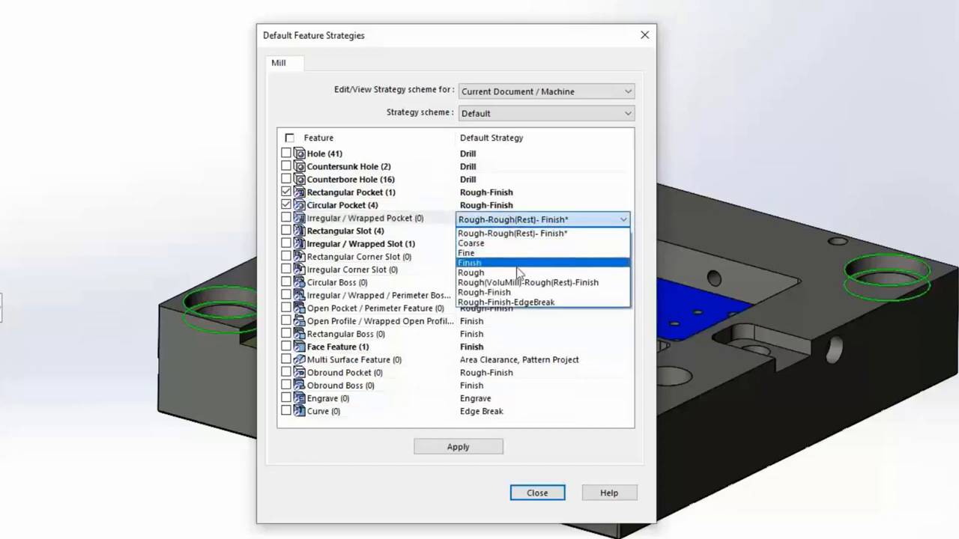
left_click(517, 294)
Set the default strategies for rectangular, irregular/wrapped, rectangular corner and irregular corner slots to Rough-Finish and apply the checked strategies to the part
left_click(518, 233)
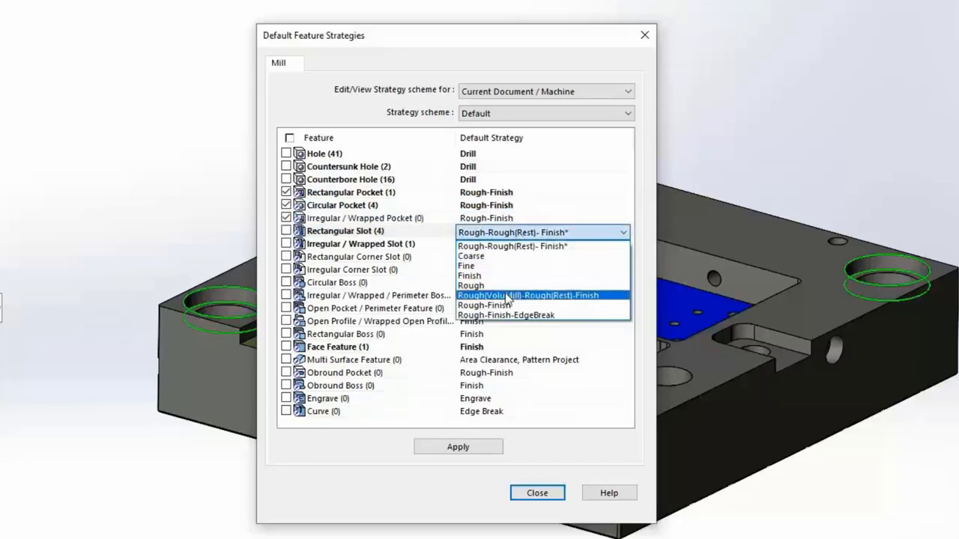
left_click(508, 306)
left_click(511, 246)
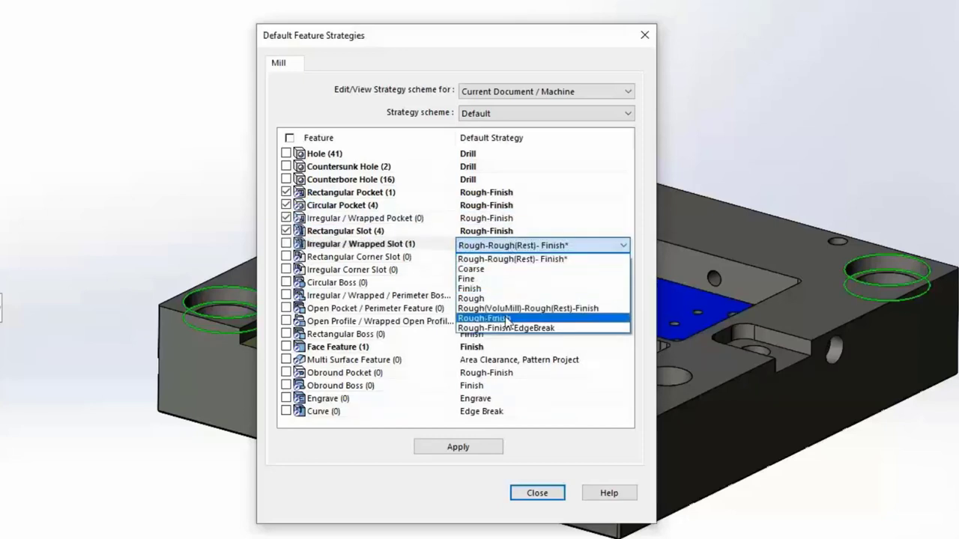
left_click(509, 317)
left_click(510, 257)
left_click(509, 257)
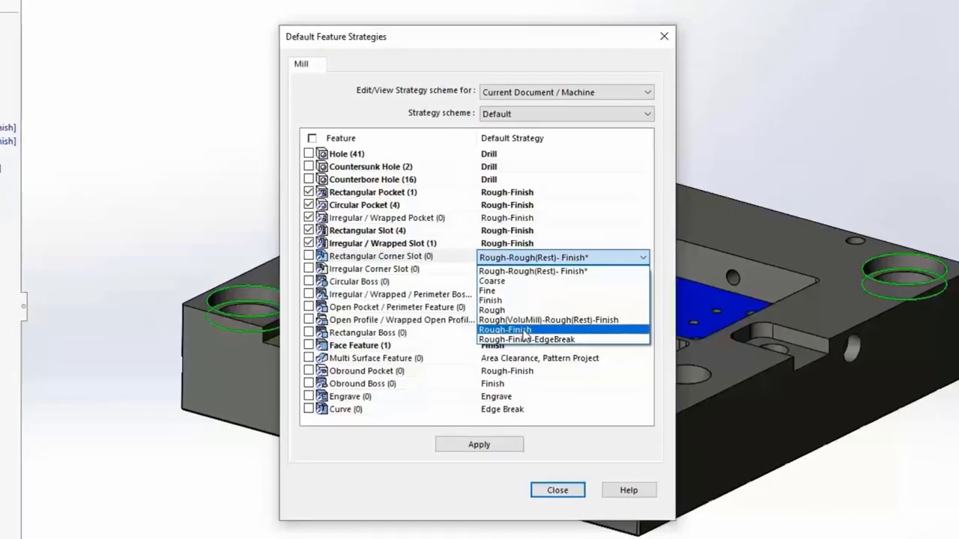
left_click(508, 331)
left_click(509, 269)
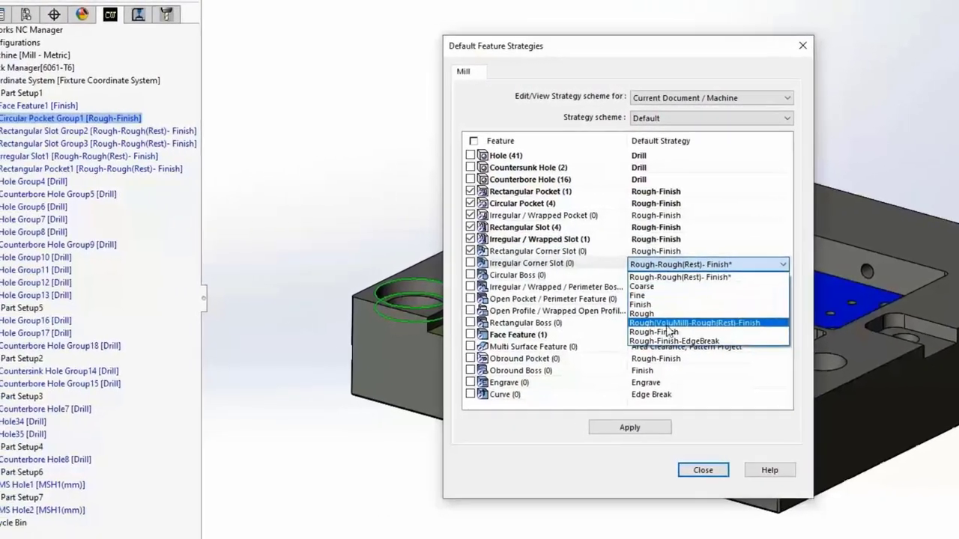
left_click(667, 331)
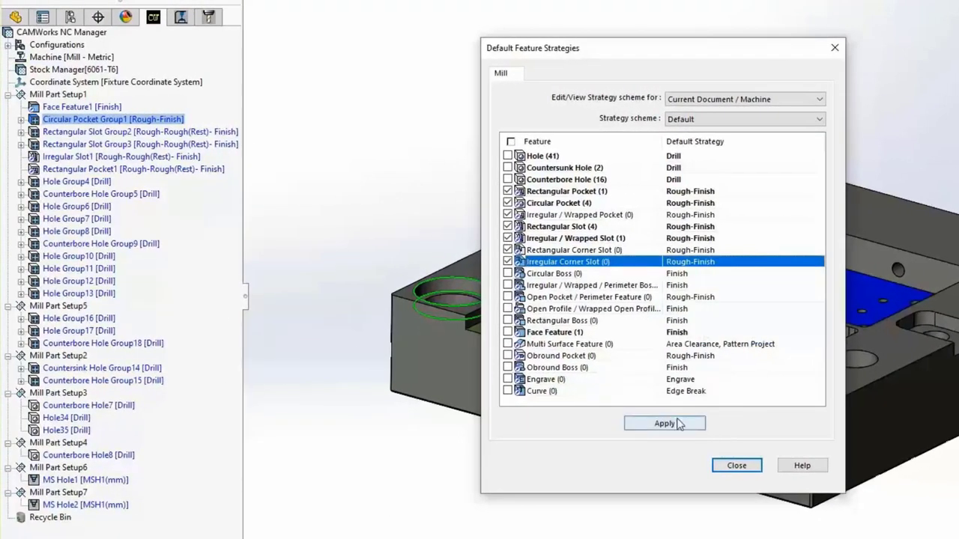
left_click(678, 424)
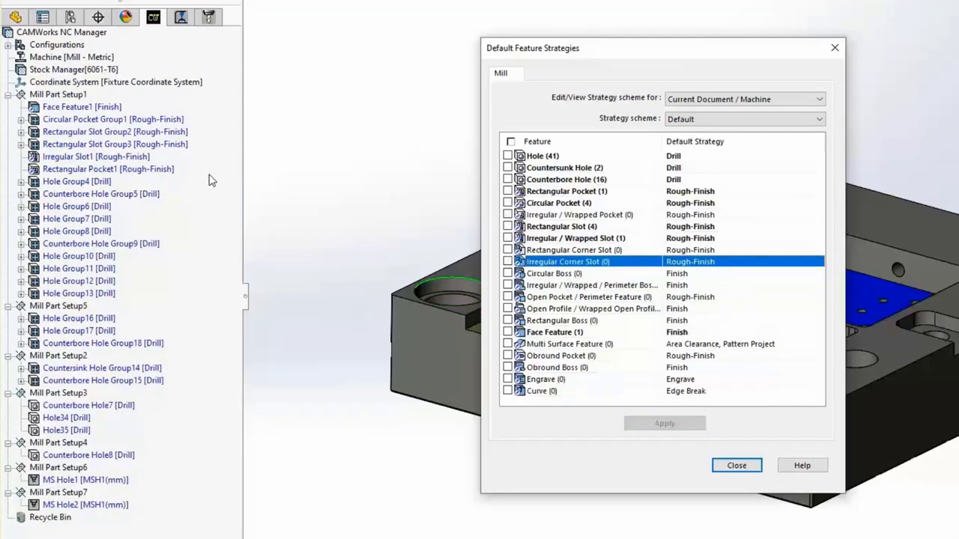
left_click(725, 467)
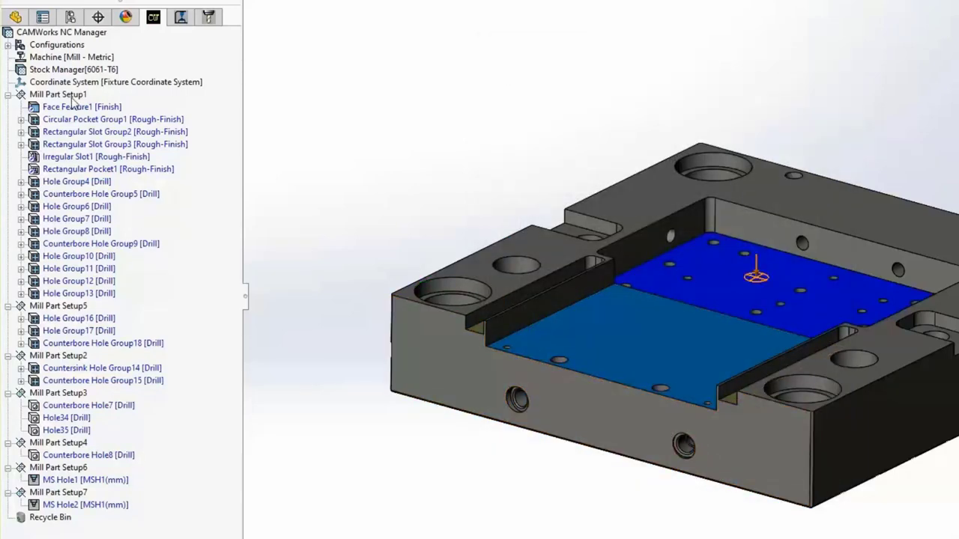
Review the parameters of Hole Group4 and the TechDB operations matching its Drill strategy, keeping that strategy
left_click(97, 183)
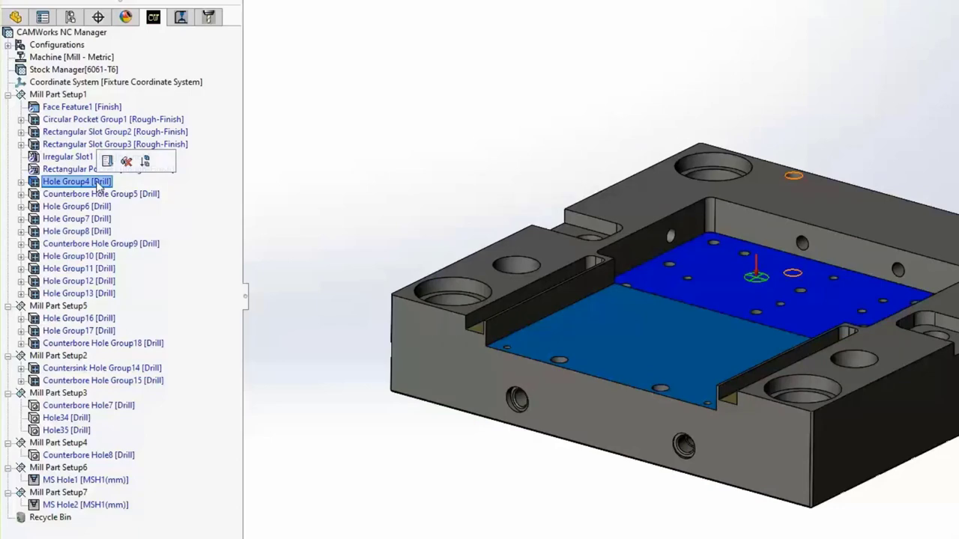
right_click(97, 183)
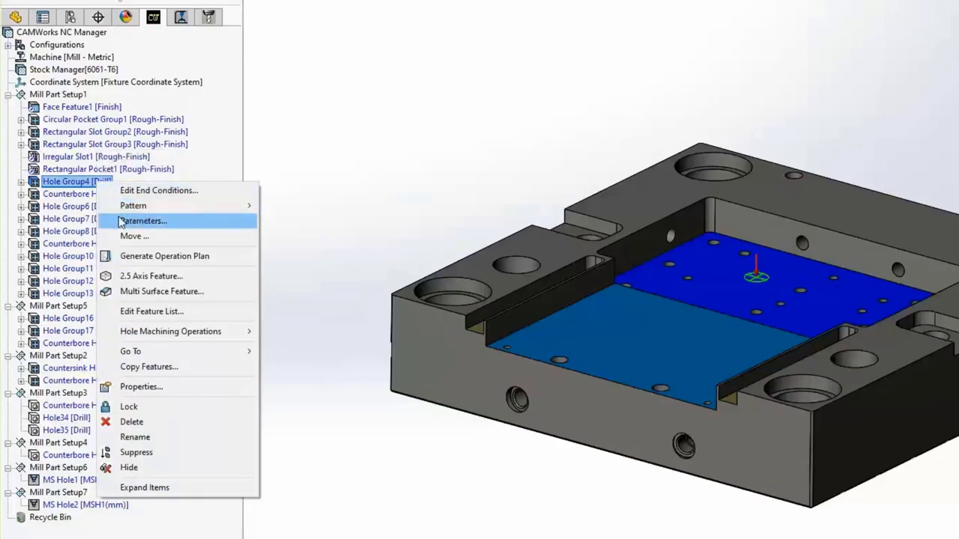
left_click(165, 222)
left_click_drag(550, 103, 361, 87)
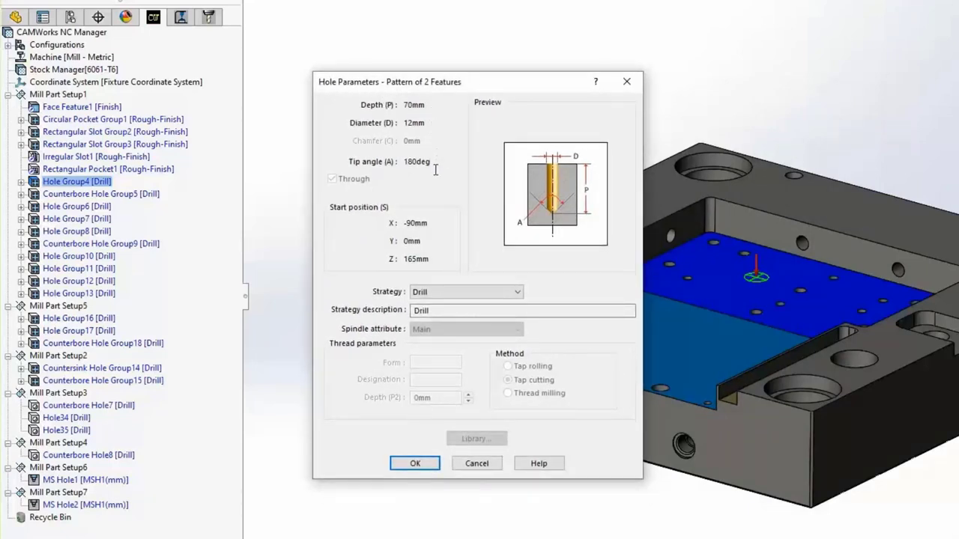
left_click(447, 296)
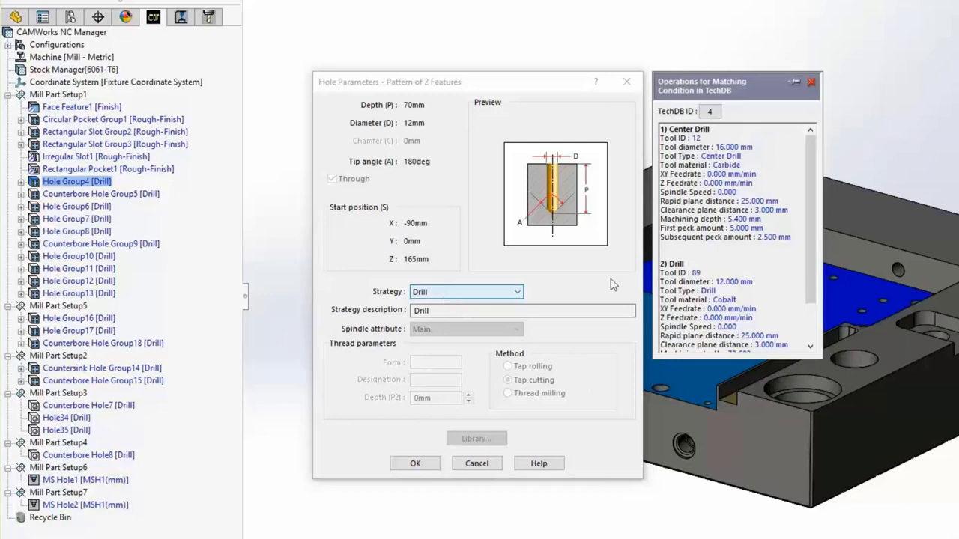
mouse_move(808, 161)
left_mouse_down()
mouse_move(805, 202)
mouse_move(806, 158)
left_mouse_up()
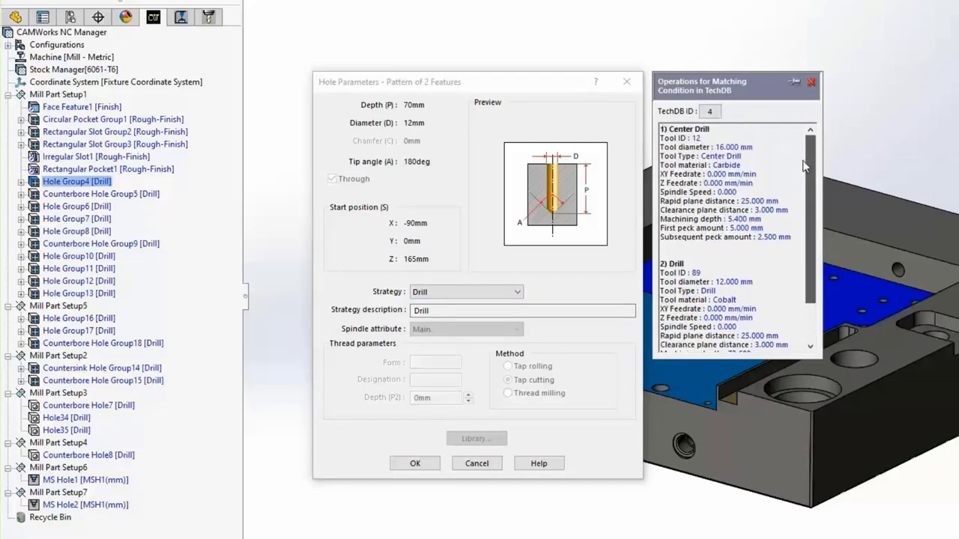
left_click(509, 292)
left_click(442, 304)
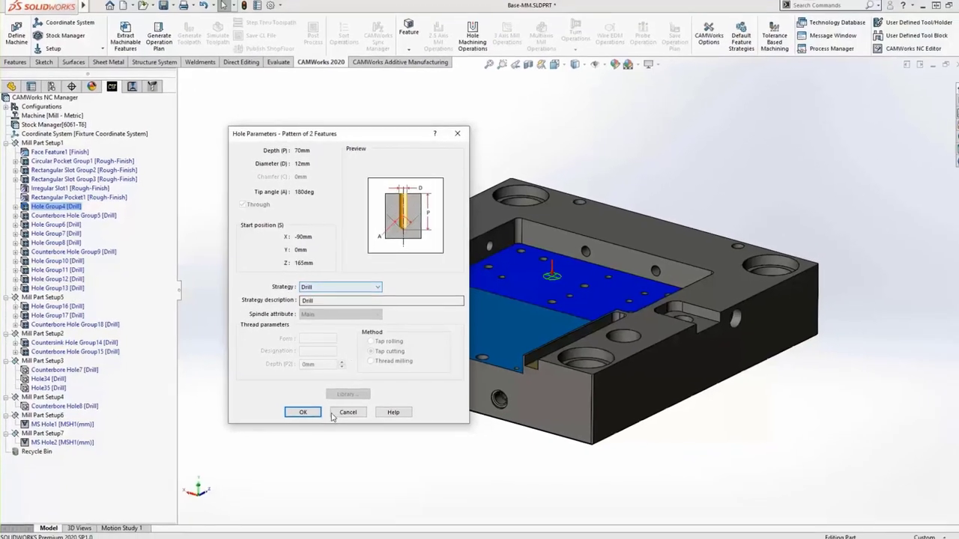
left_click(303, 411)
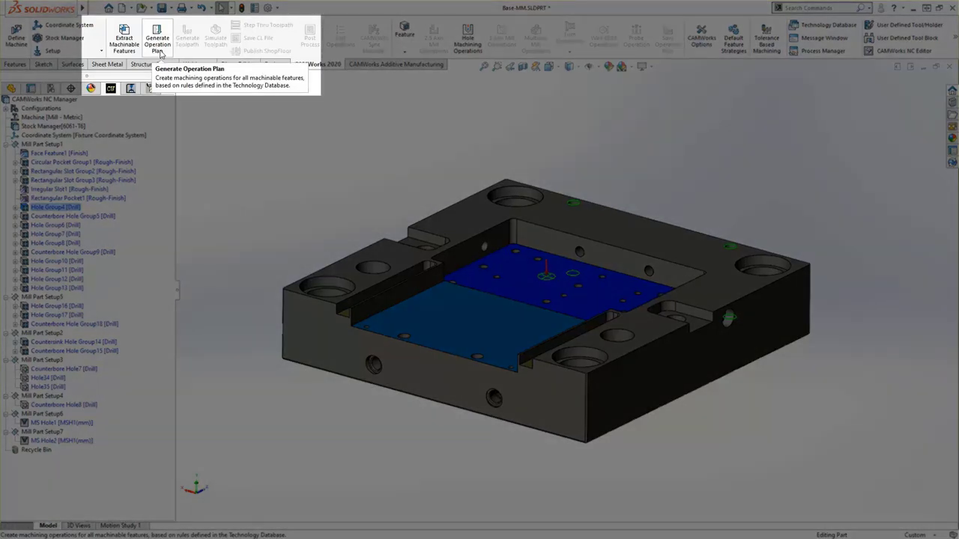
Generate the operation plan for all machinable features and look through the resulting operation list
left_click(159, 51)
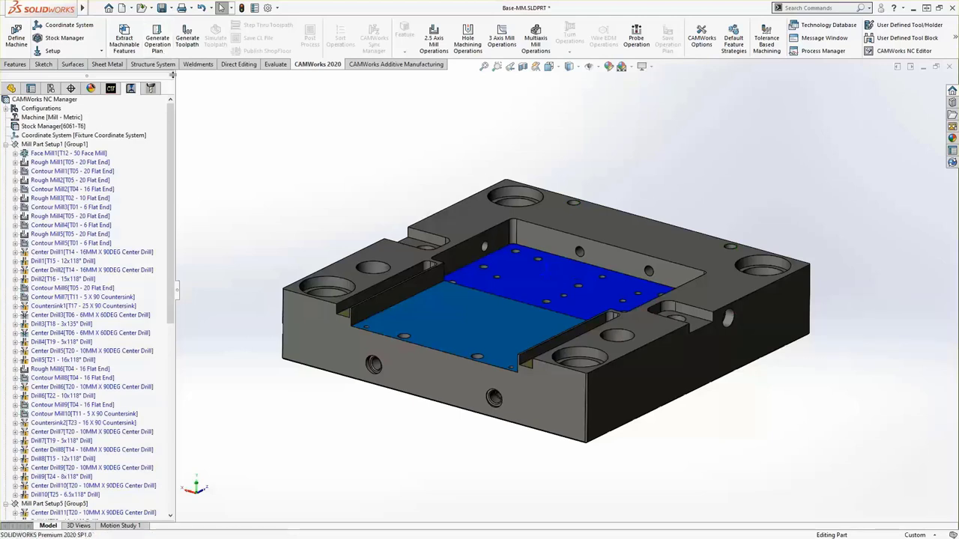
scroll(171, 145, "down", 2)
left_click_drag(171, 145, 187, 121)
Review the Mill Part Setup1 operations from Face Mill1 through Contour Mill2 and the features each one machines
left_click(96, 154)
left_click(95, 155)
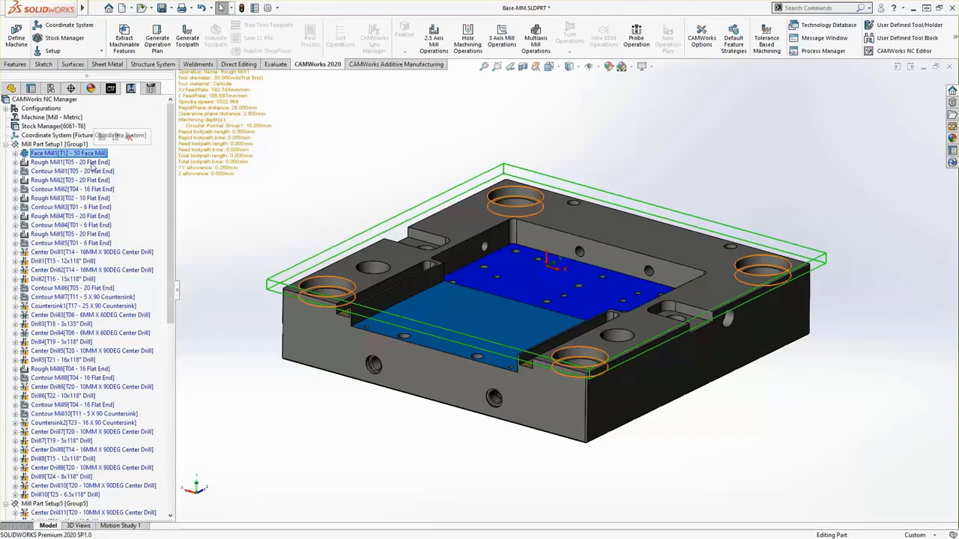
left_click(93, 163)
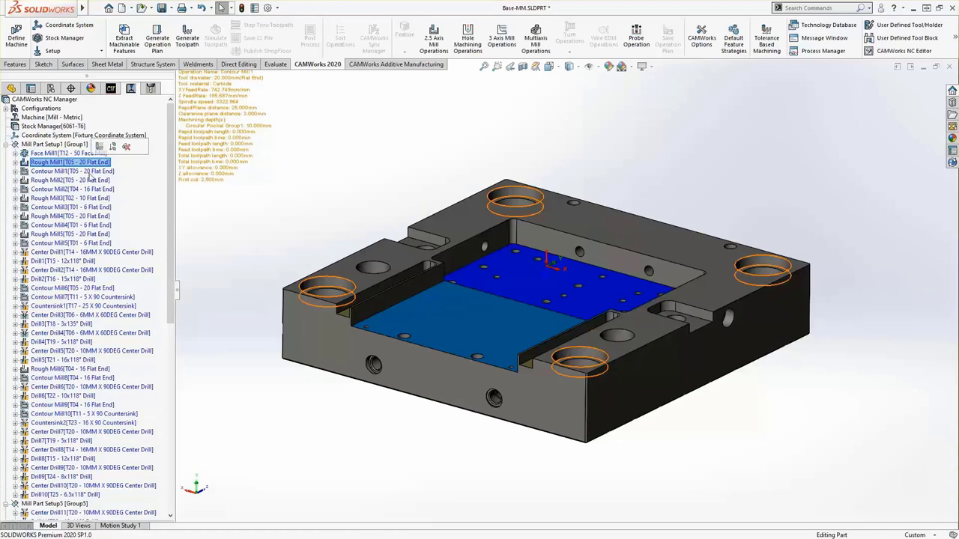
left_click(89, 172)
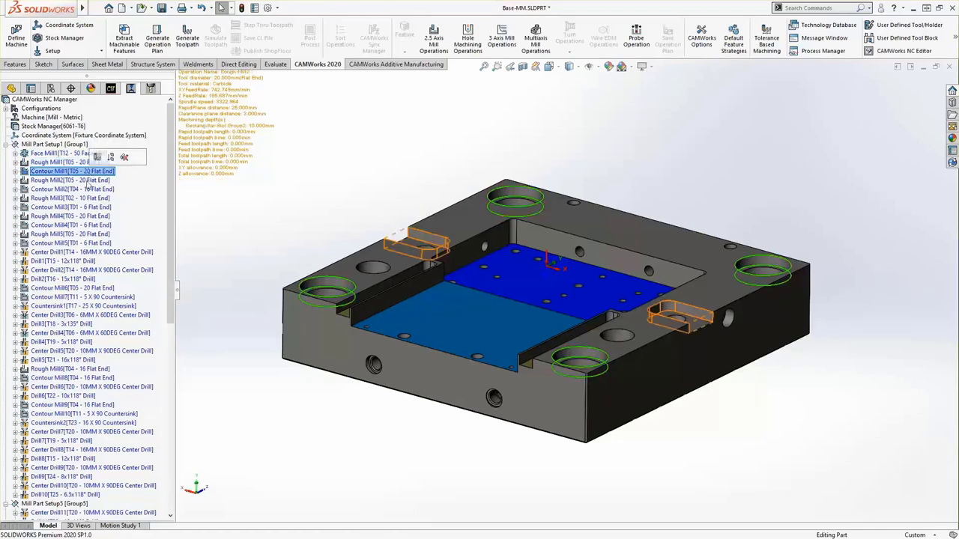
left_click(87, 181)
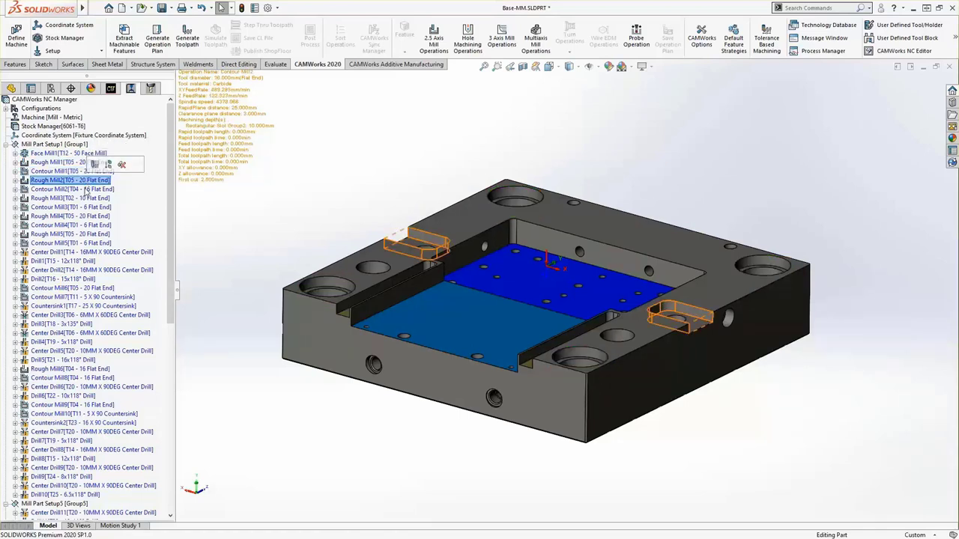
left_click(87, 190)
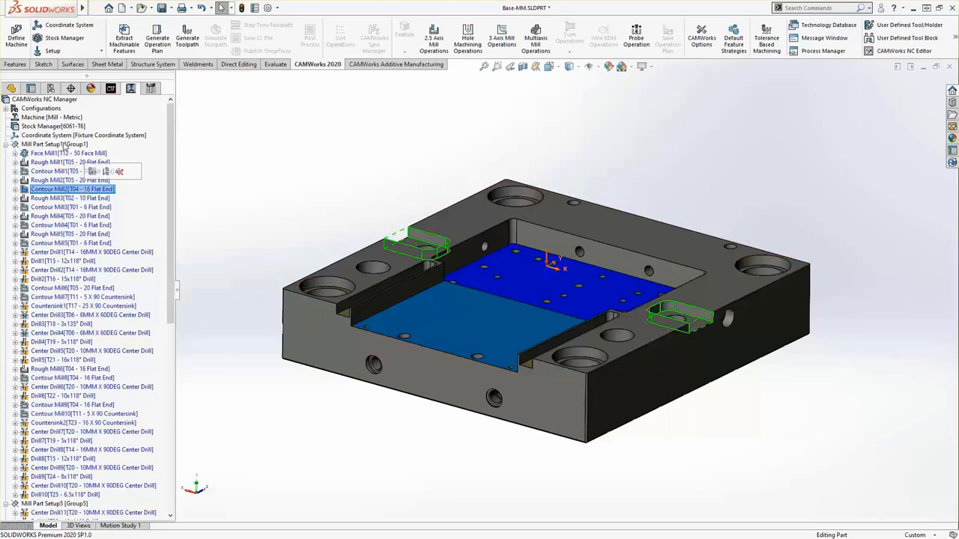
Generate the toolpaths for all operations and inspect those of Face Mill1, Rough Mill1 and Contour Mill1
left_click(187, 43)
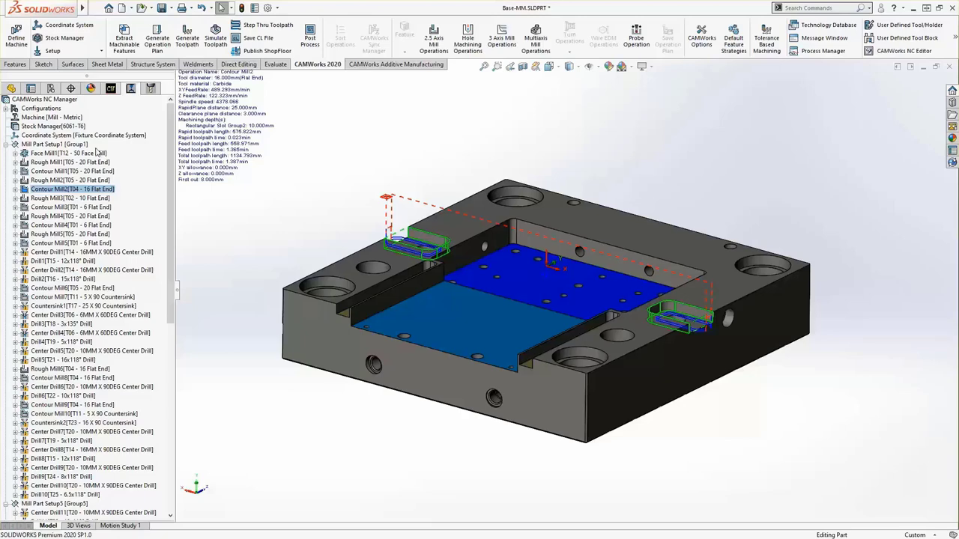
left_click(90, 153)
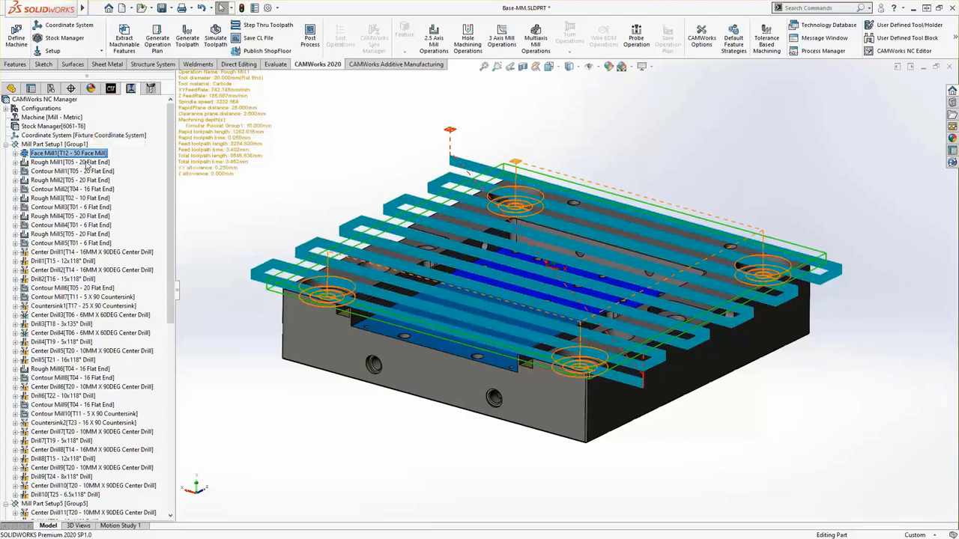
left_click(87, 163)
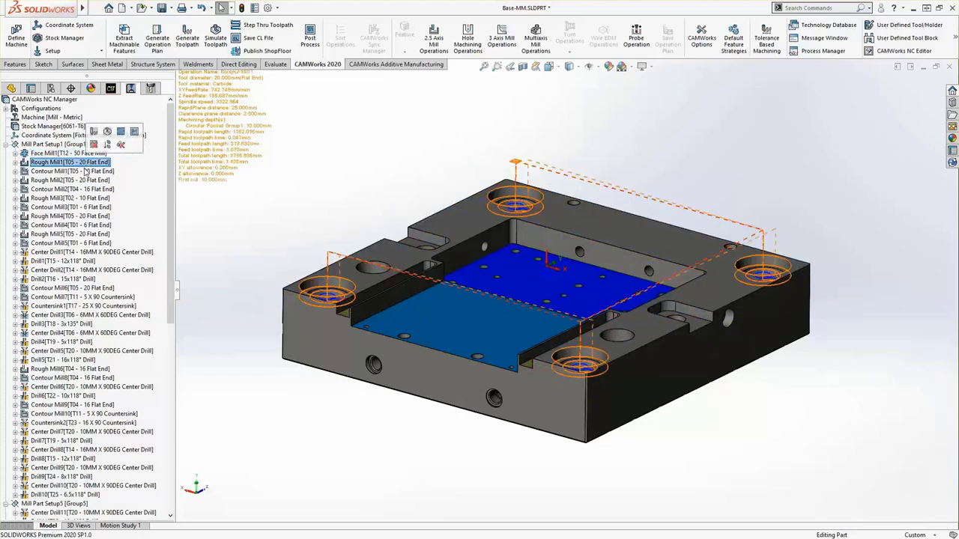
left_click(87, 172)
scroll(311, 278, "down", 8)
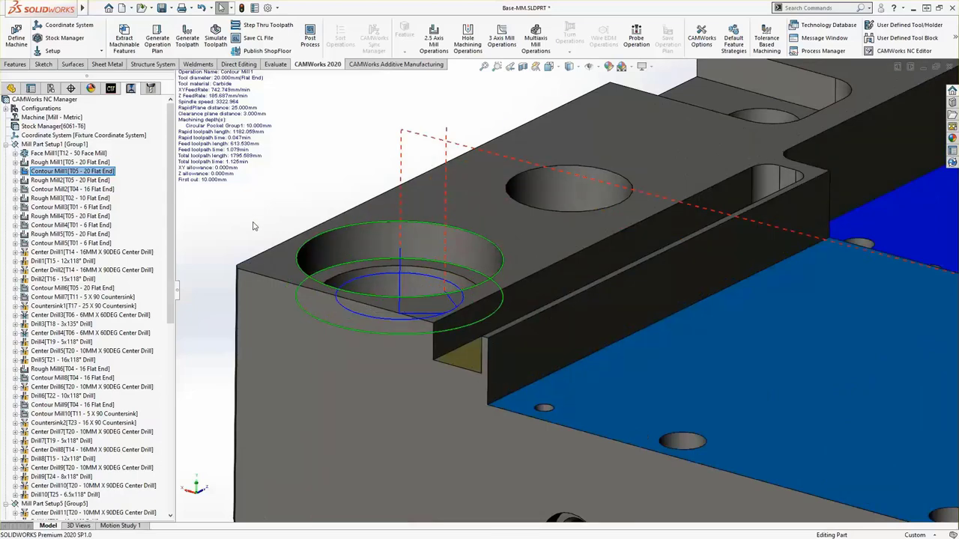
left_click(75, 162)
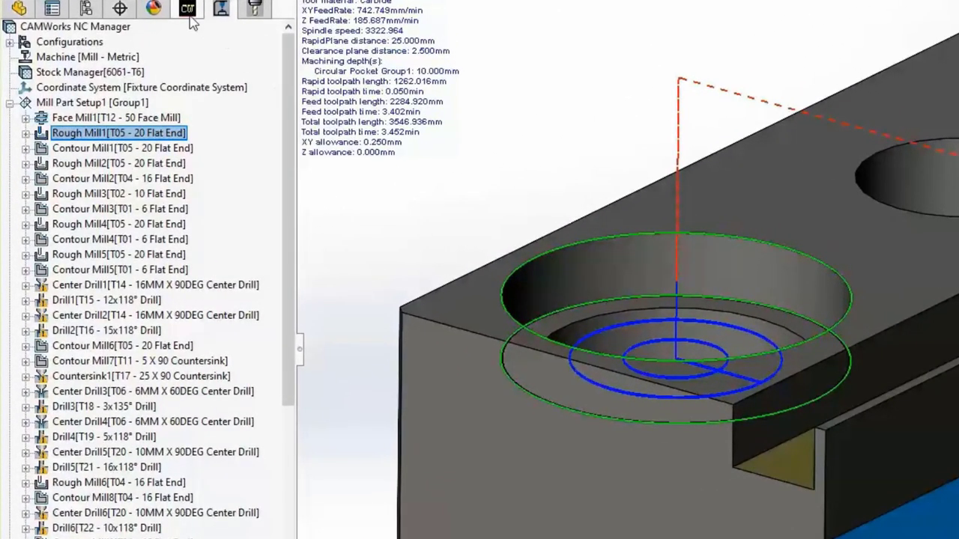
Add a Contour Mill operation to Circular Pocket Group1 using the T01 6 Flat End tool and parameters copied from Contour Mill1
left_click(188, 10)
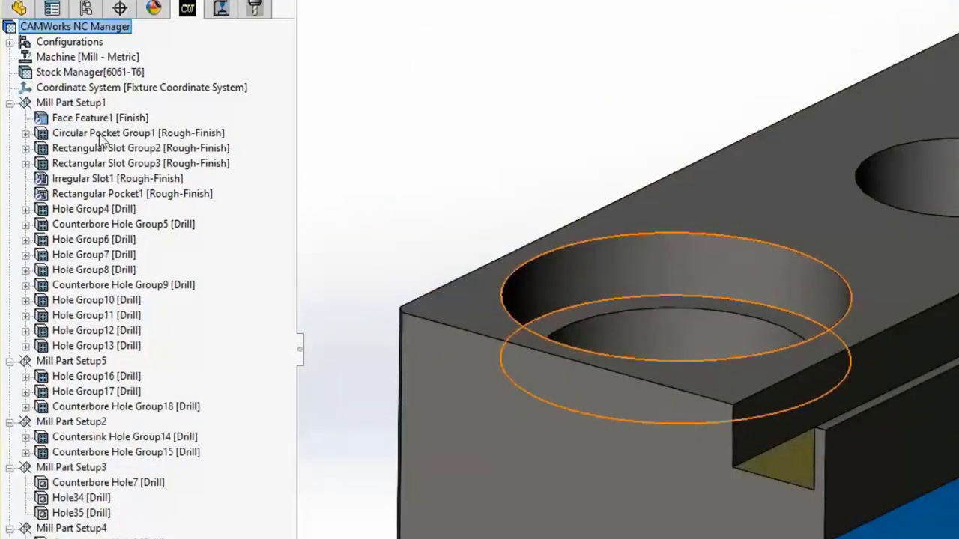
right_click(100, 134)
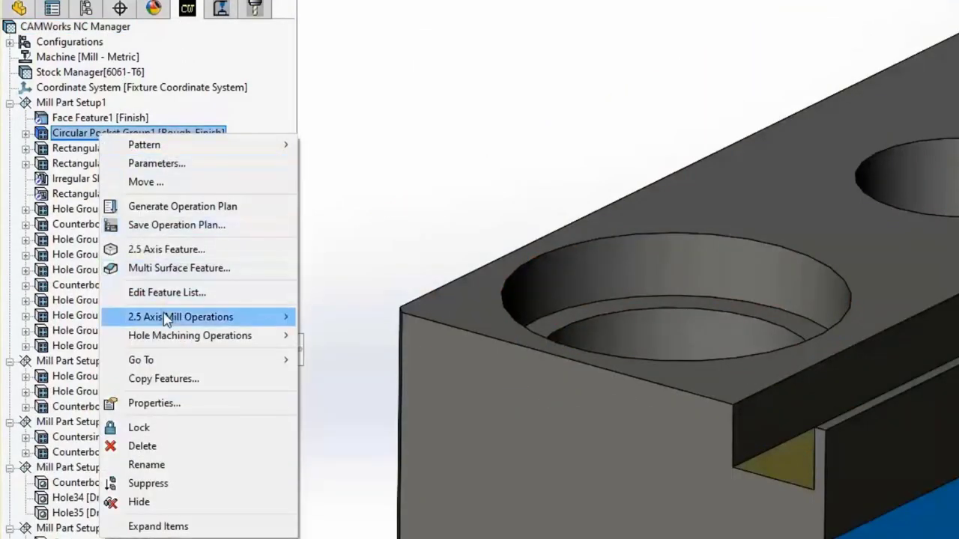
mouse_move(164, 316)
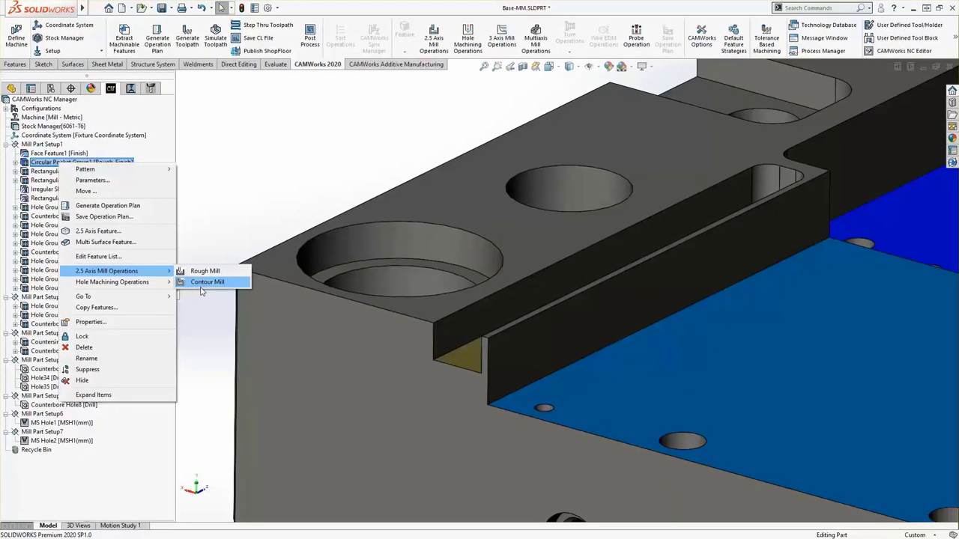
left_click(201, 284)
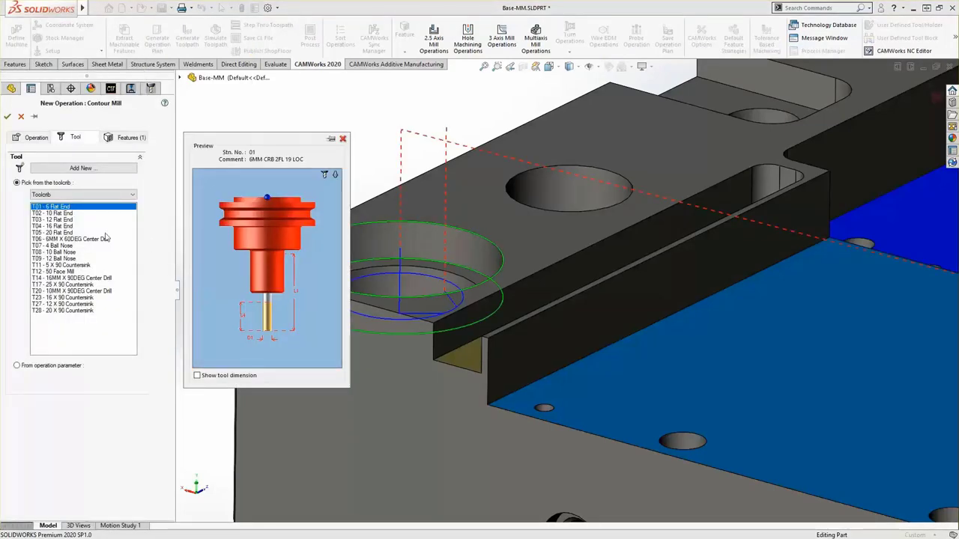
left_click(109, 141)
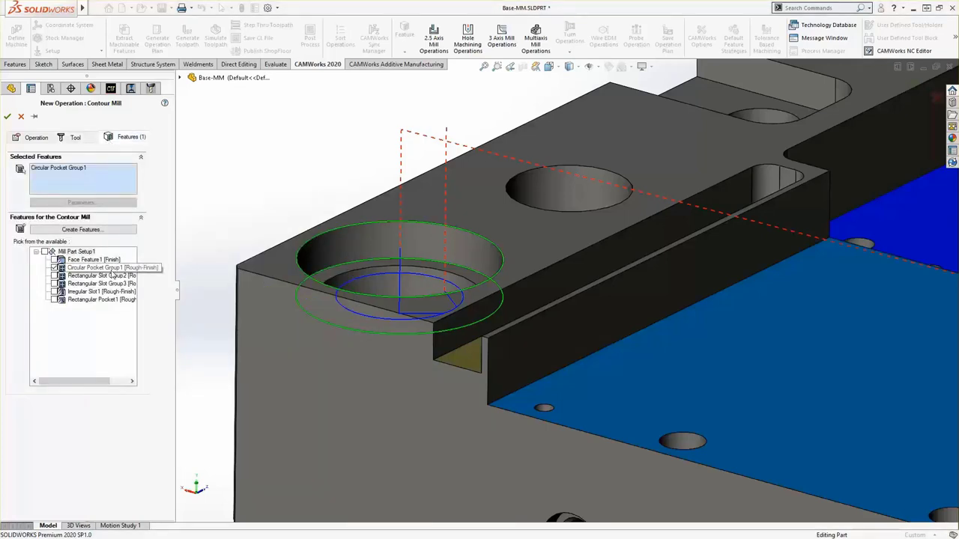
left_click(71, 138)
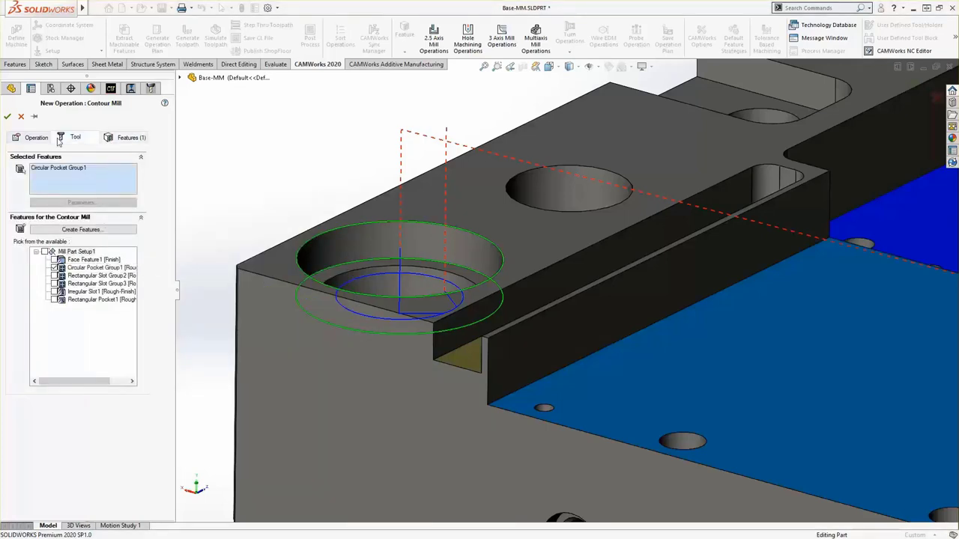
left_click(39, 138)
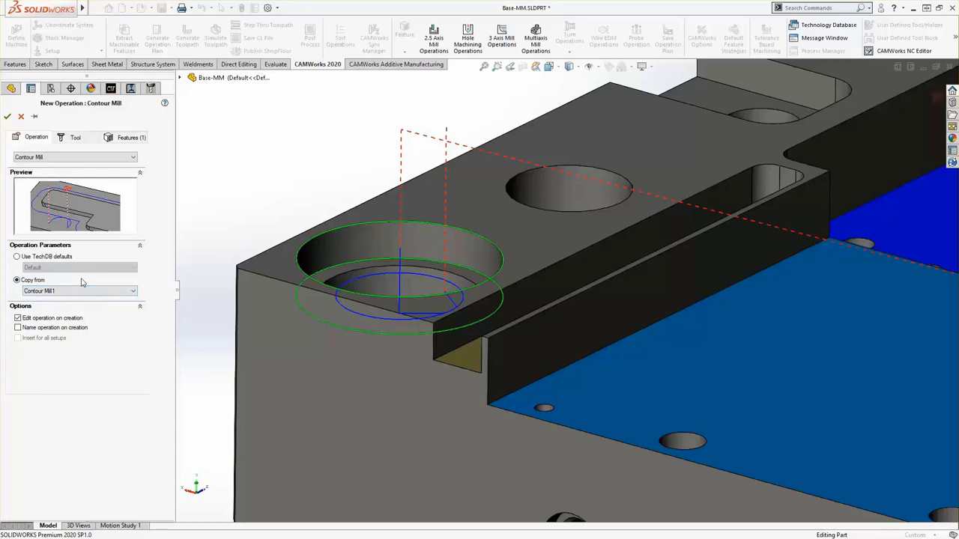
left_click(7, 116)
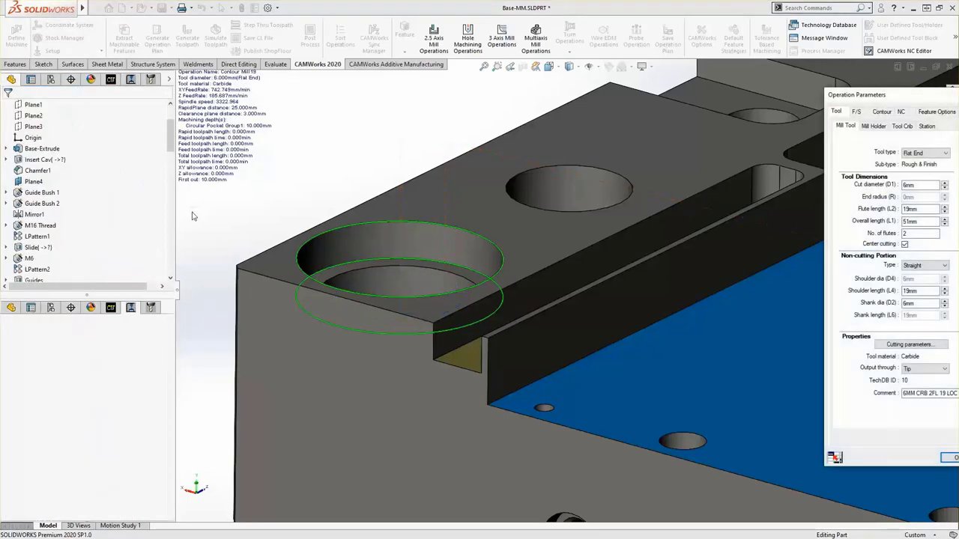
left_click_drag(855, 99, 243, 89)
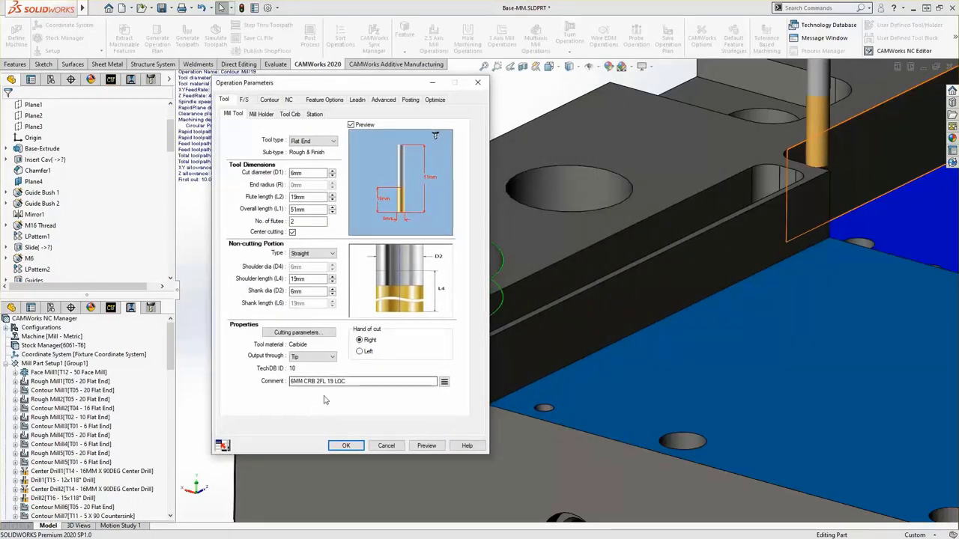
left_click(345, 446)
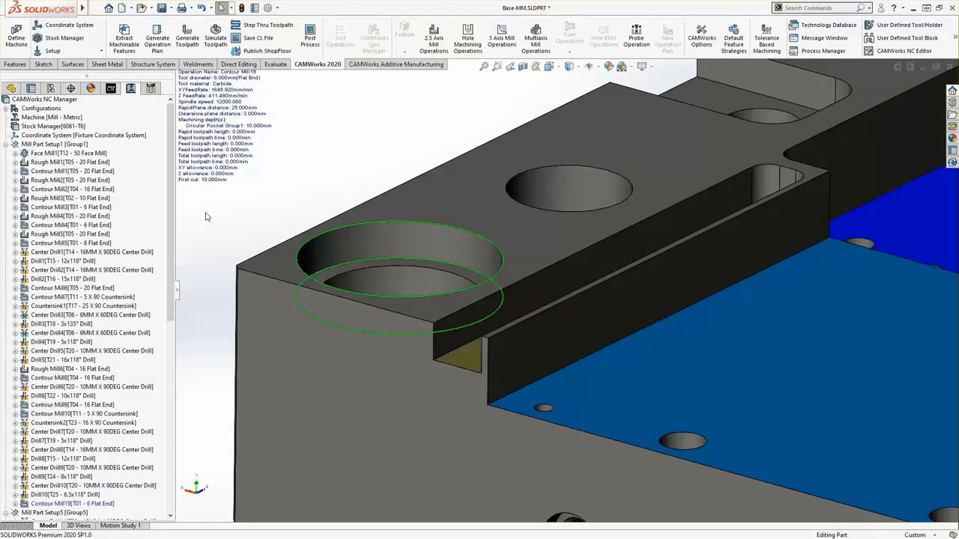
Move the new 6 mm flat end contour operation directly after Contour Mill1 and generate its toolpath
scroll(174, 222, "down", 2)
scroll(174, 222, "up", 1)
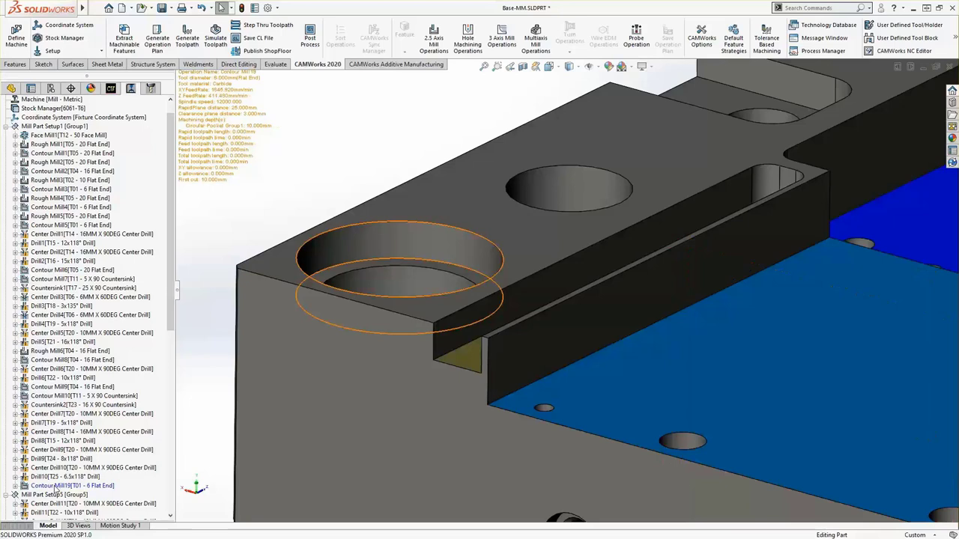
left_click(56, 486)
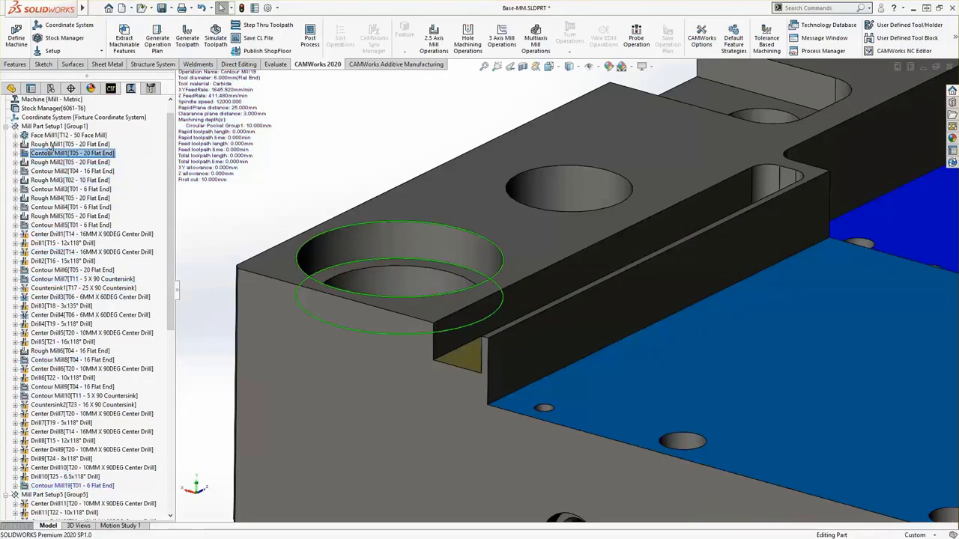
left_click_drag(48, 152, 48, 154)
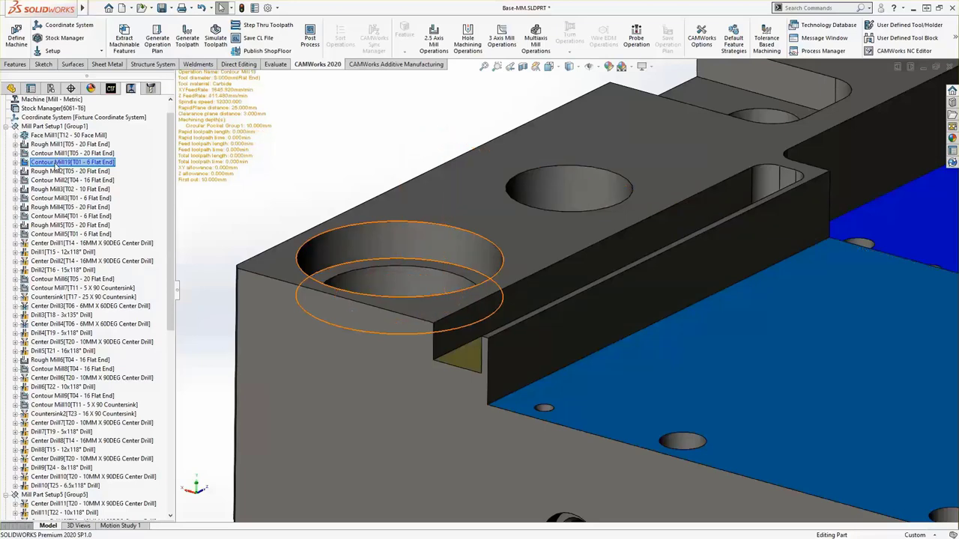
right_click(56, 162)
left_click(85, 187)
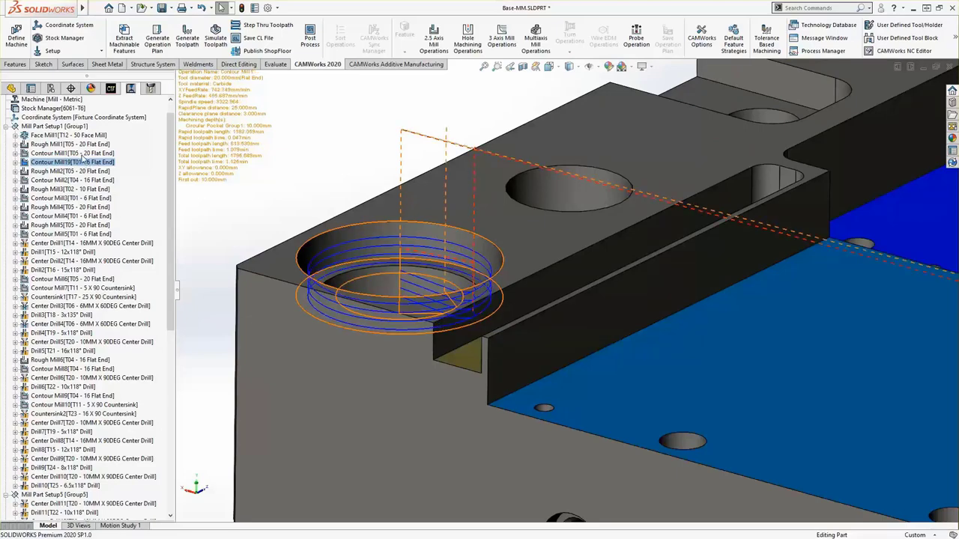
Open the operation parameters of Contour Mill1
left_click(75, 153)
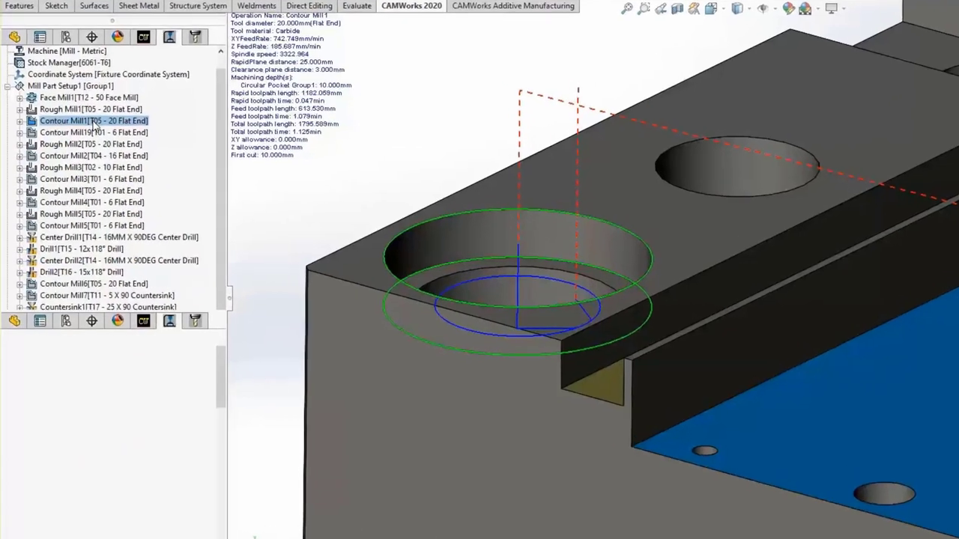
double_click(95, 122)
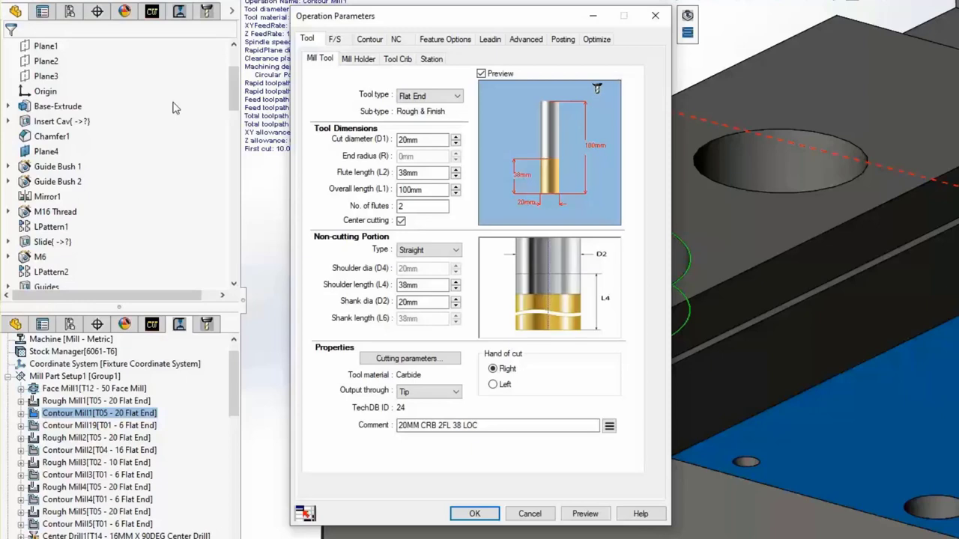
Set the side allowance of the Contour Mill1 operation to 0.1 mm and apply it
left_click(370, 41)
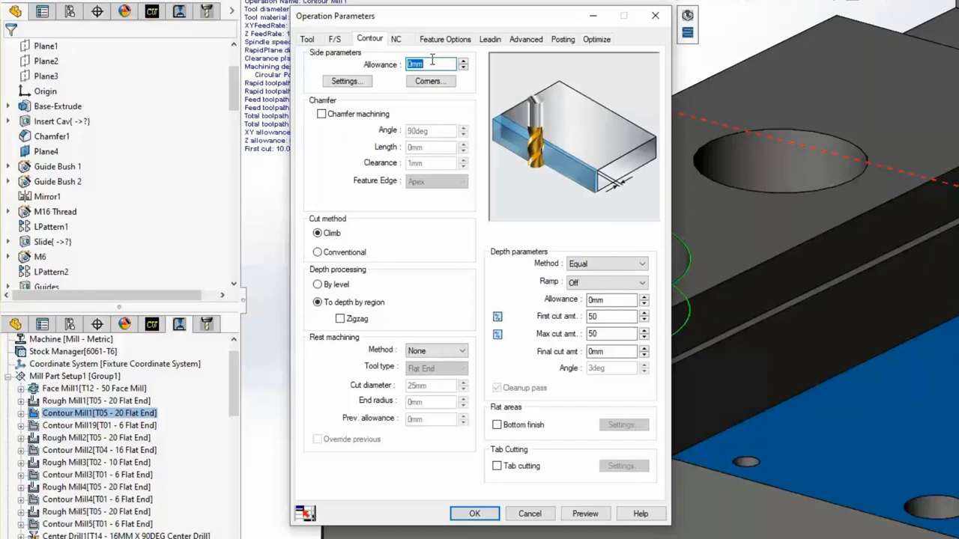
type("1")
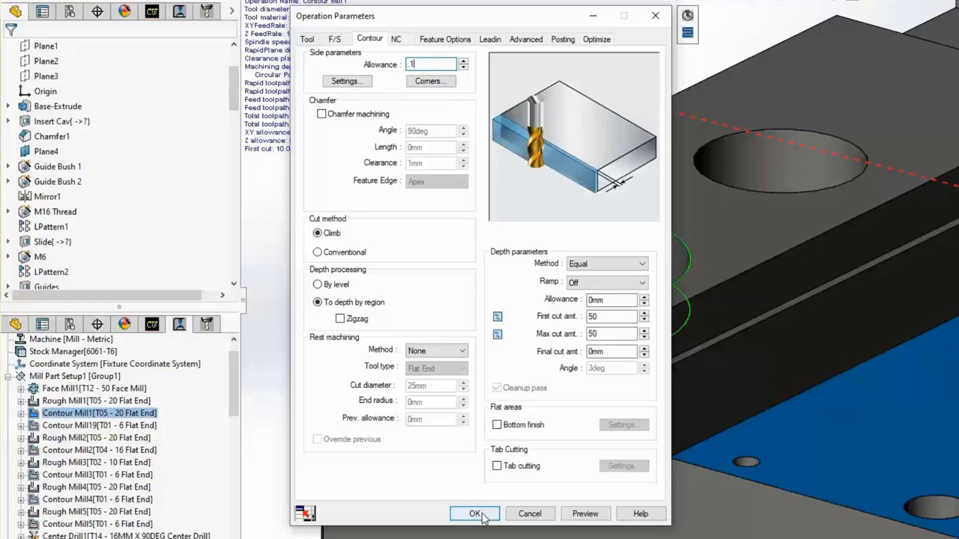
left_click(475, 514)
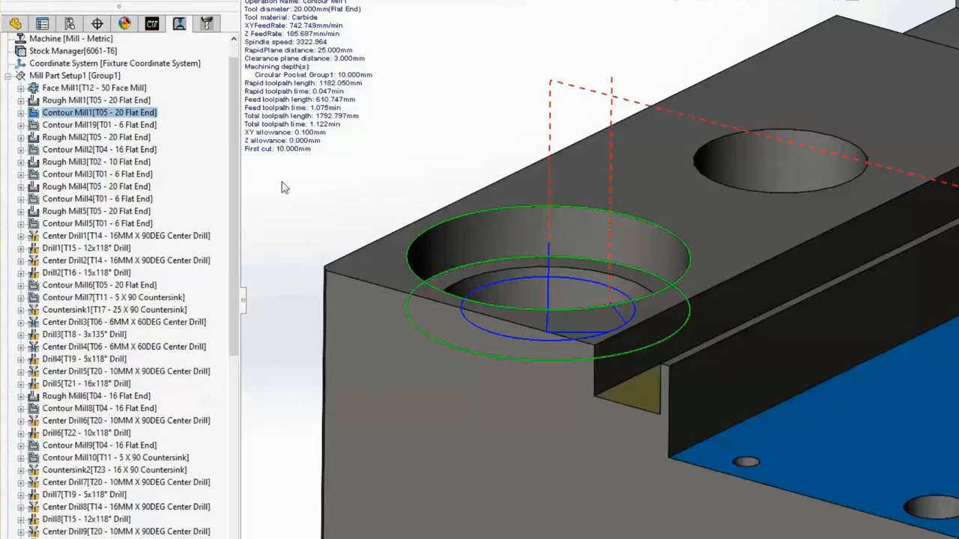
Compare the toolpaths of Contour Mill19 and Contour Mill1 on the circular pocket
mouse_move(135, 128)
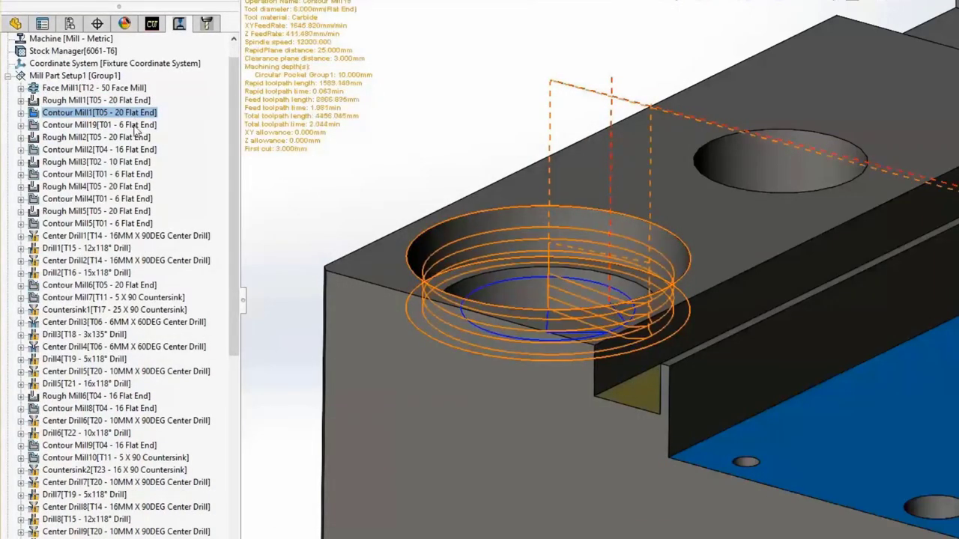
left_click(136, 127)
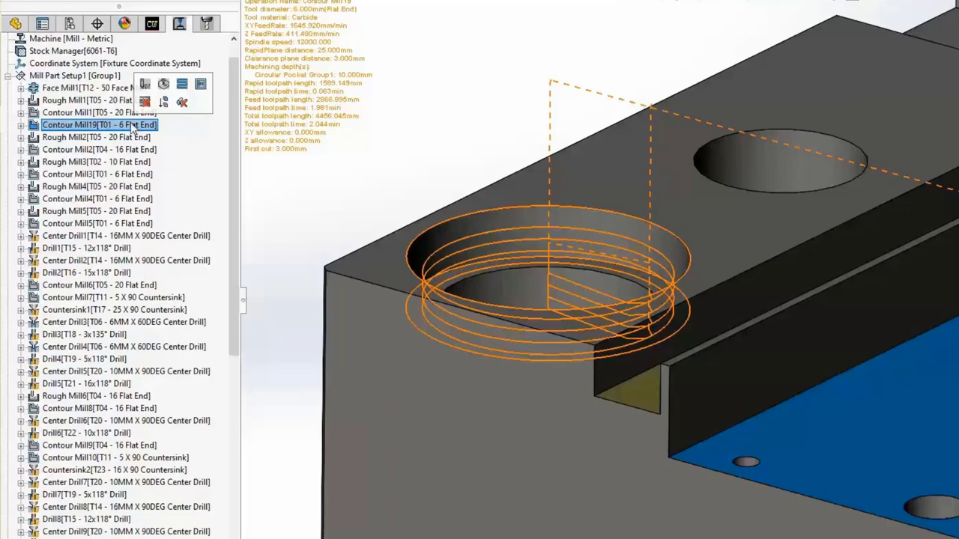
left_click(127, 114)
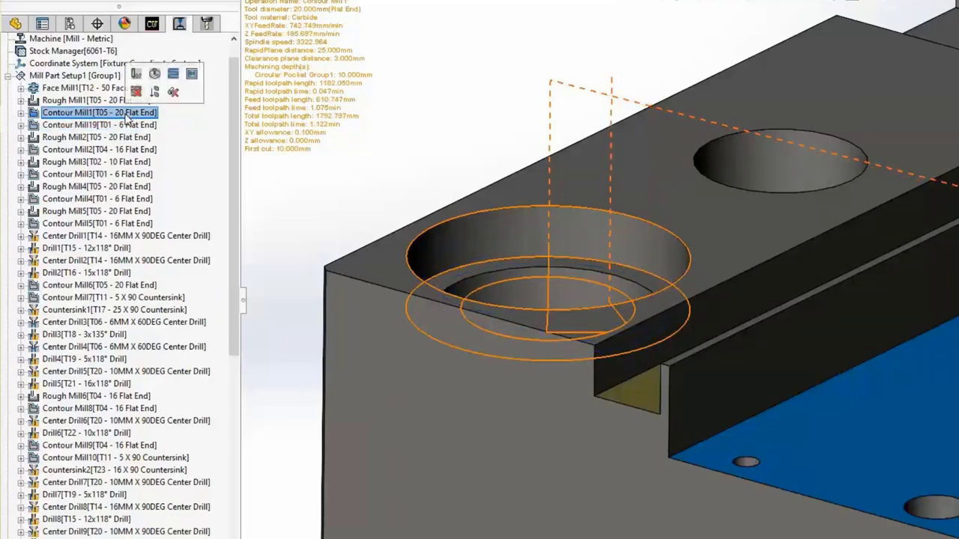
Open the parameters of Contour Mill1 and review its mill tool dimensions and mill holder
double_click(128, 112)
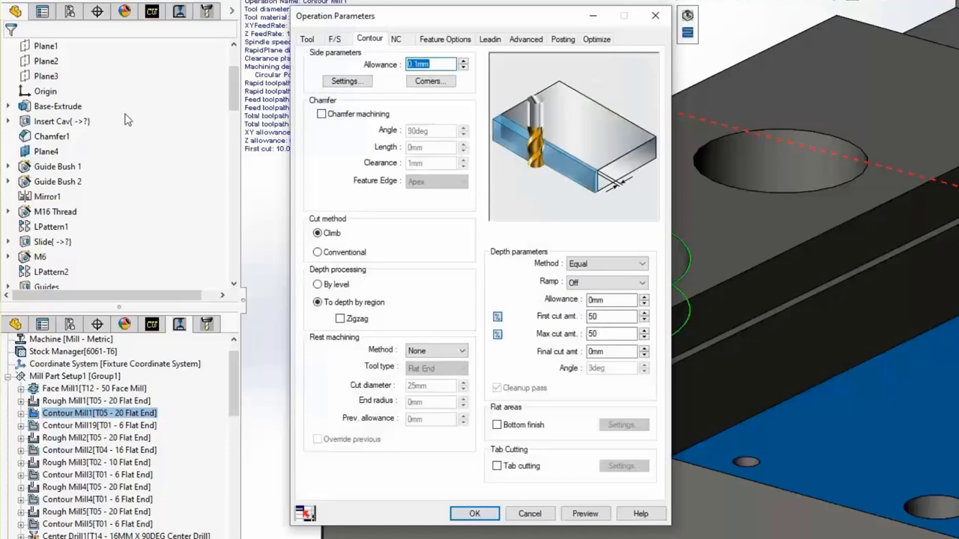
left_click(313, 42)
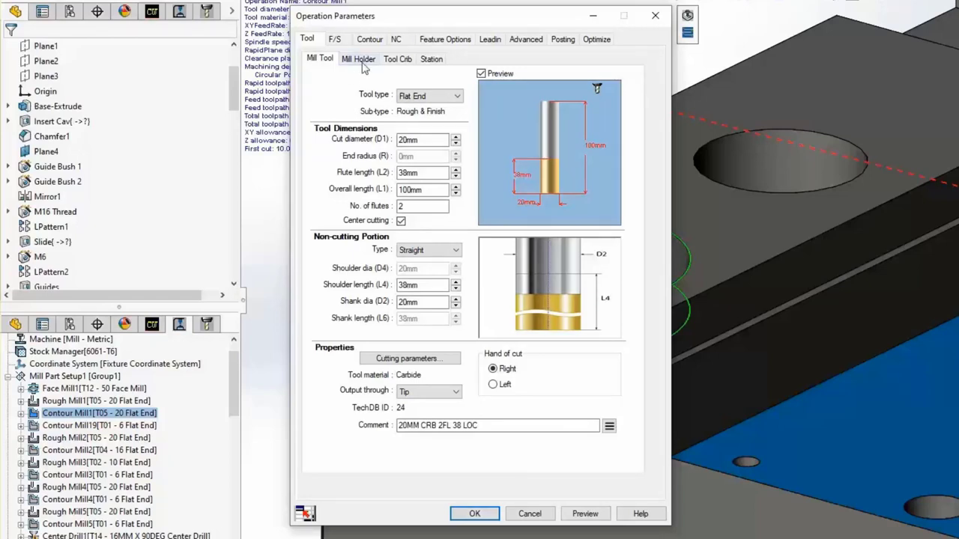
left_click(364, 60)
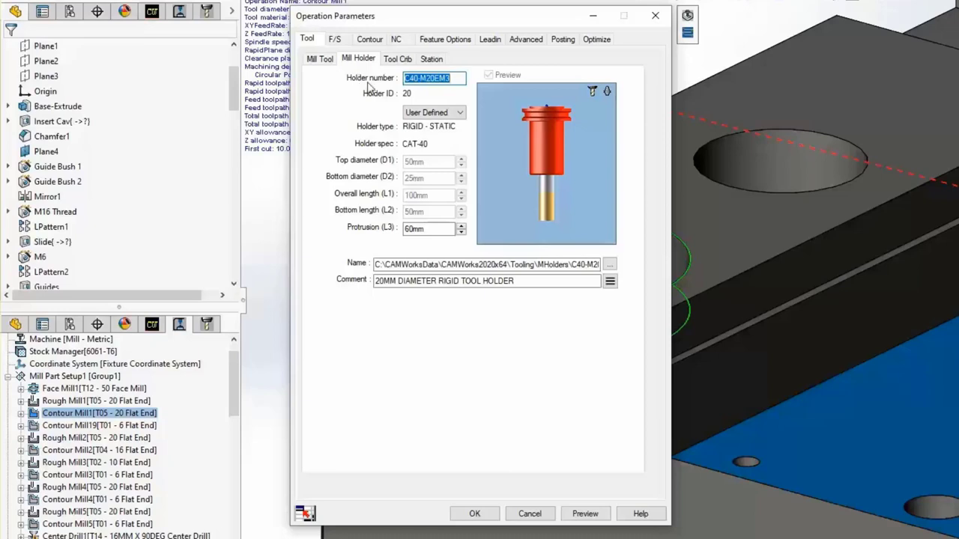
Assign the 10MM CRB 2FL 22 LOC flat end mill from the tool crib to Contour Mill1, replacing the holder too
left_click(389, 60)
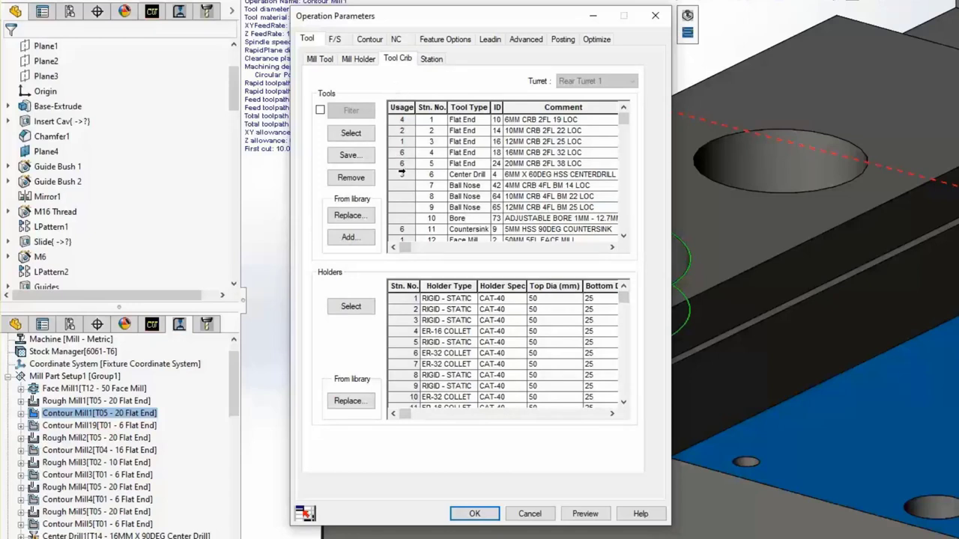
left_click(402, 130)
left_click(361, 138)
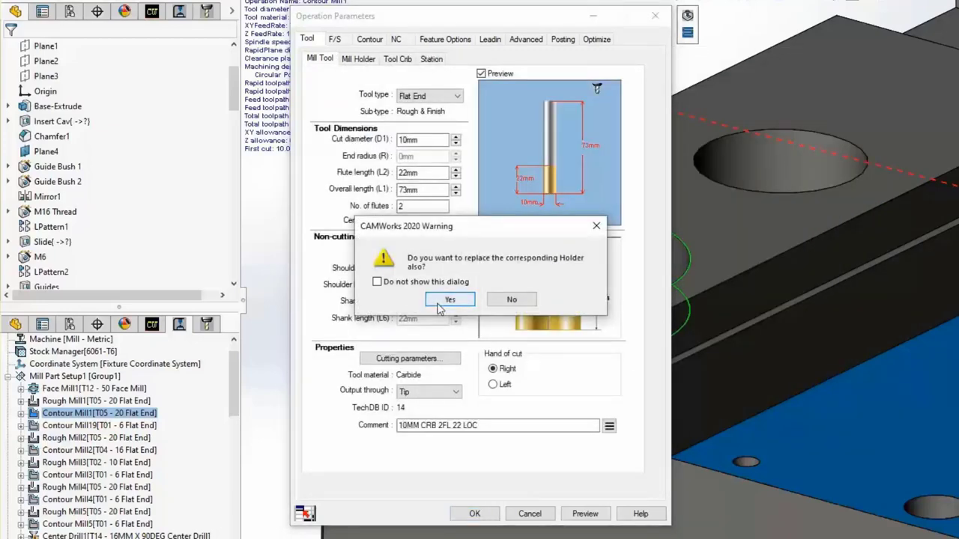
left_click(449, 300)
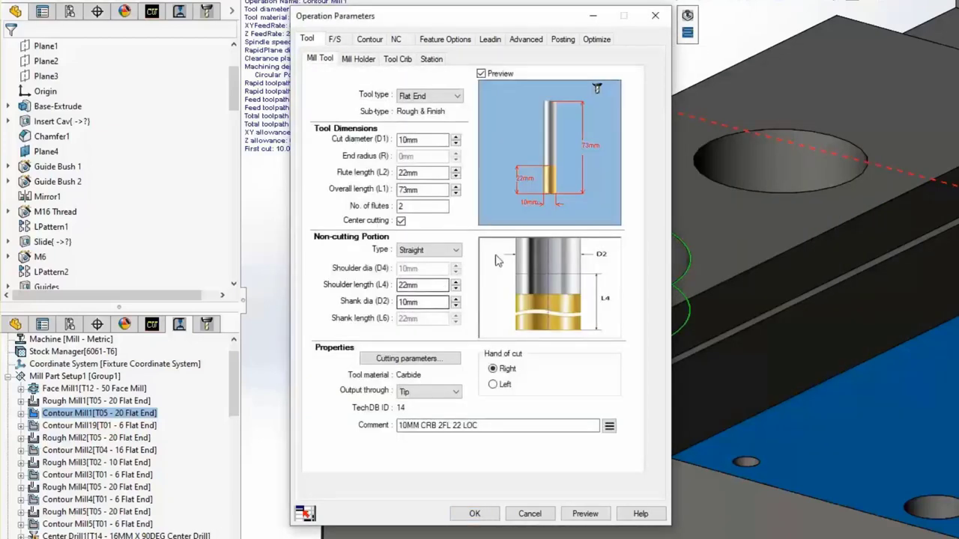
Reassign the 20MM CRB 2FL 38 LOC flat end mill from the tool crib to Contour Mill1, including its holder
left_click(397, 60)
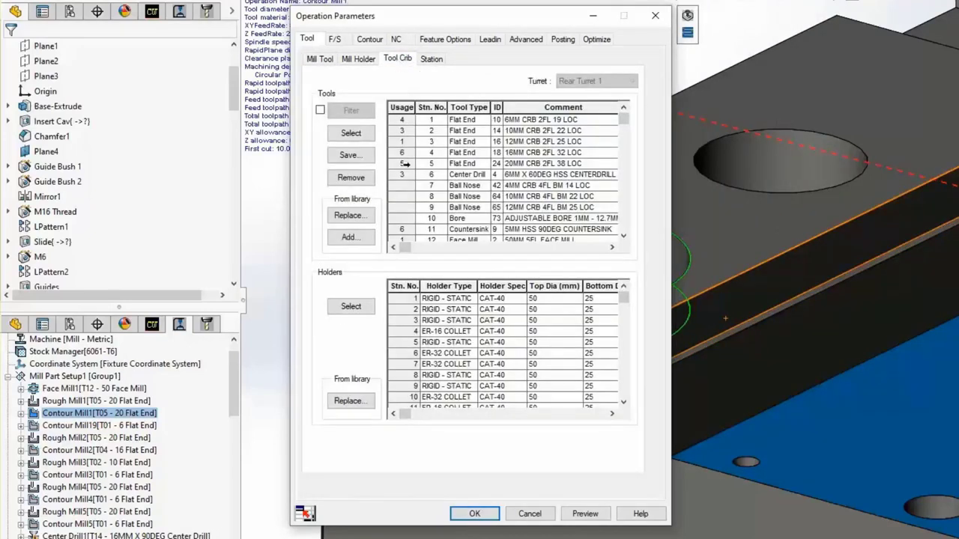
left_click(407, 162)
left_click(351, 135)
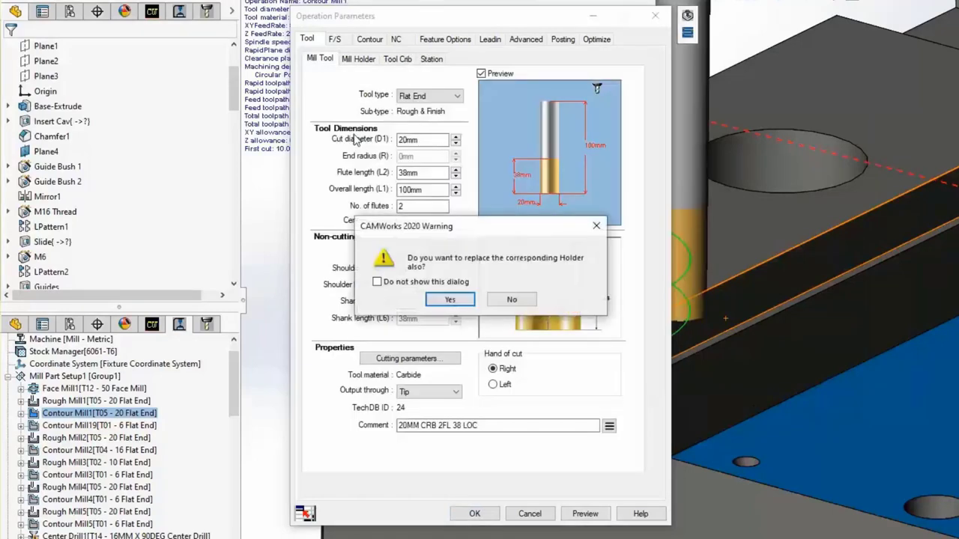
left_click(443, 300)
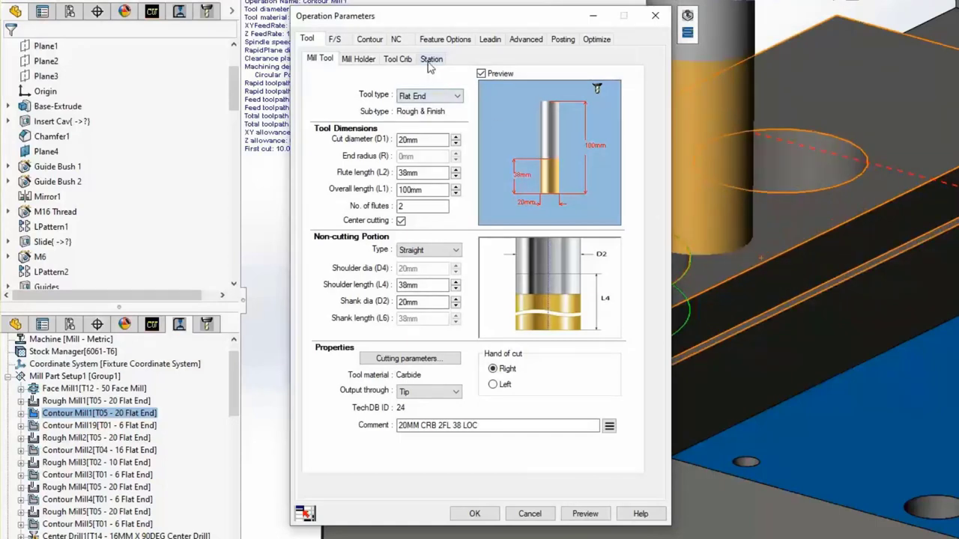
Browse the tool library for flat end mills filtered to diameters from 10 mm to 50 mm, without adding one to the crib
left_click(398, 59)
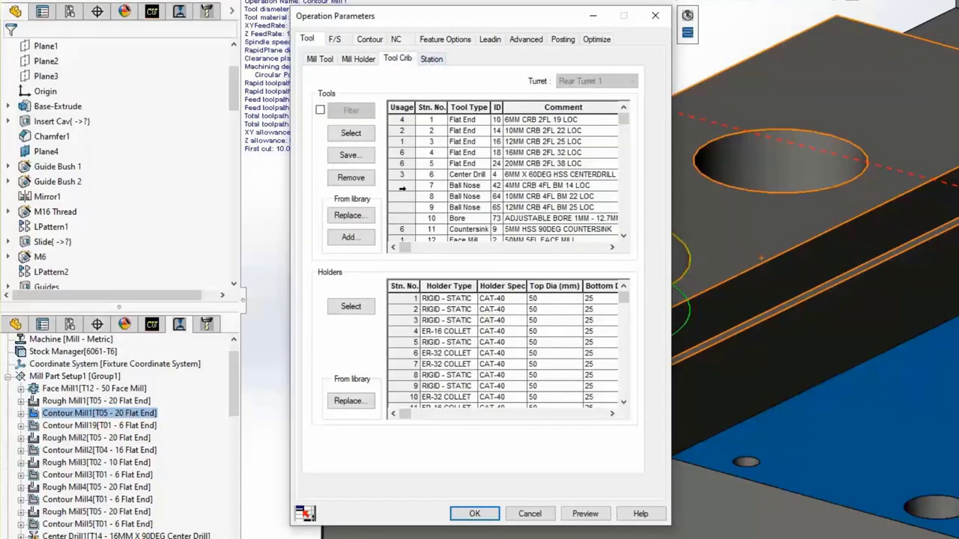
left_click(361, 243)
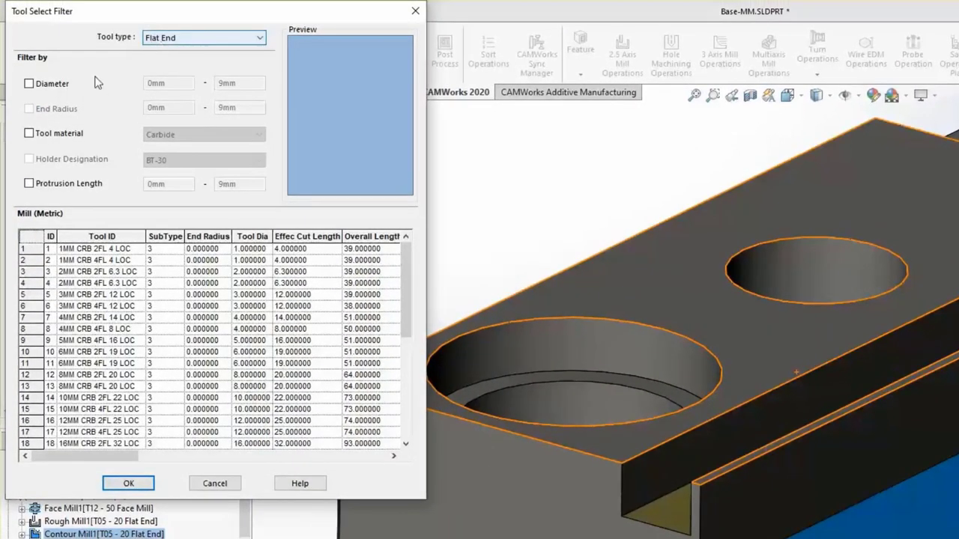
left_click(63, 89)
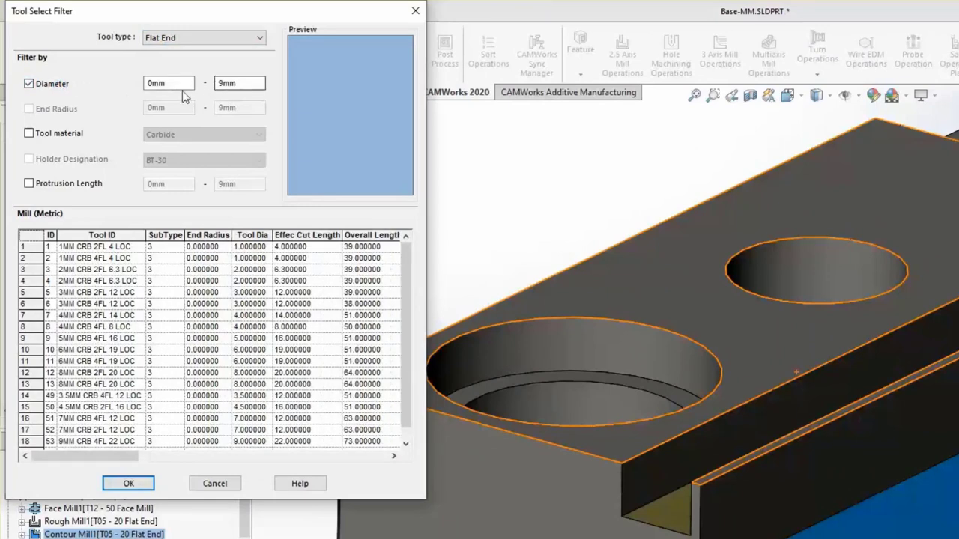
double_click(177, 84)
left_click_drag(265, 83, 223, 83)
type("50")
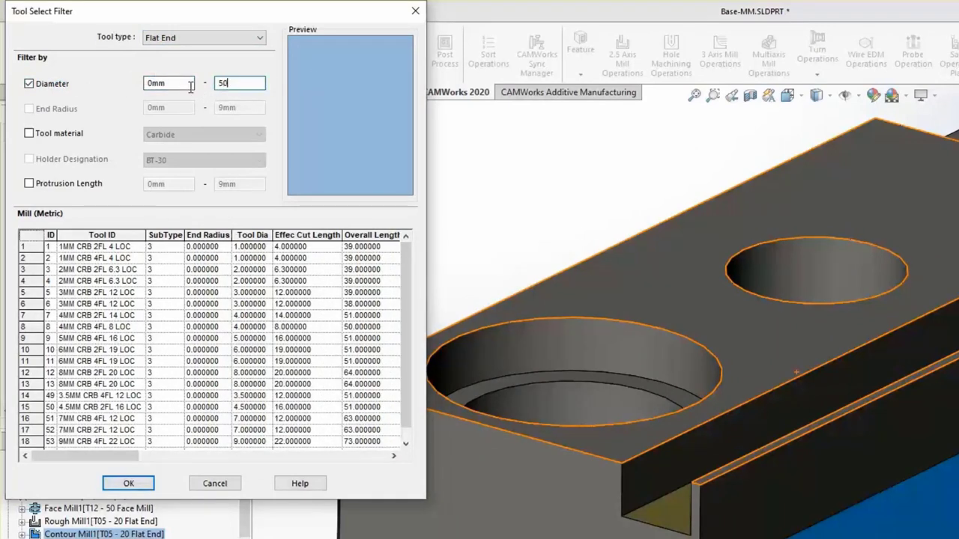
left_click(149, 86)
double_click(148, 86)
type("10")
left_click(242, 82)
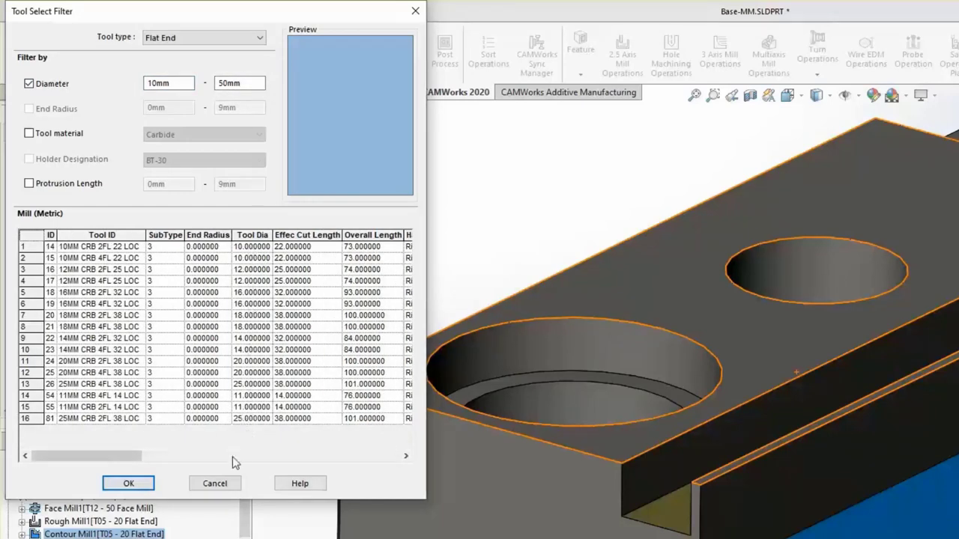
left_click(217, 484)
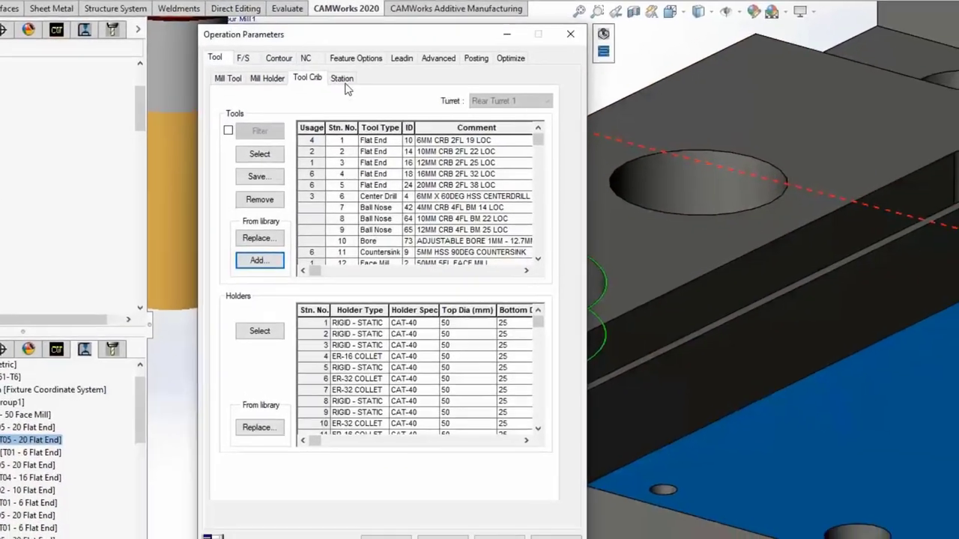
Examine the tool's station settings and the list of operations that use it
left_click(376, 106)
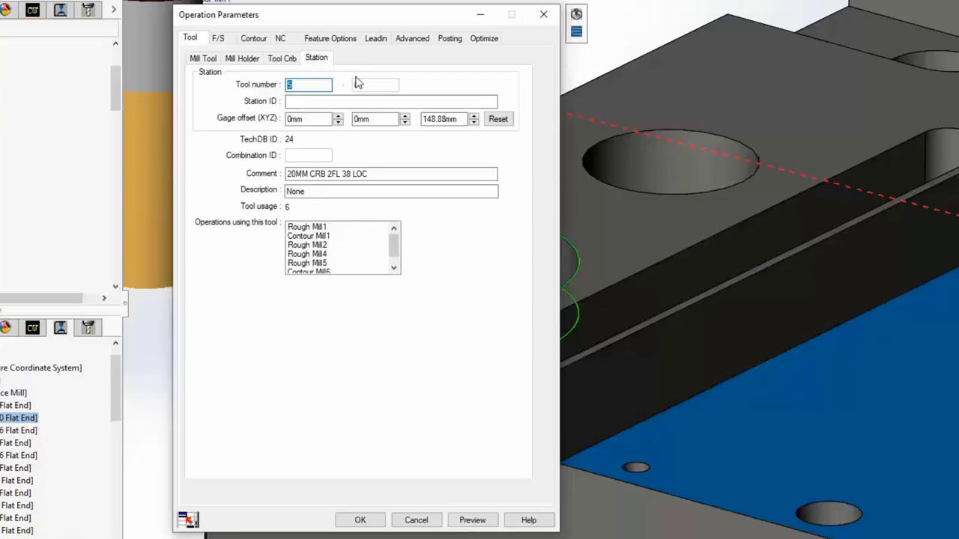
left_click(396, 259)
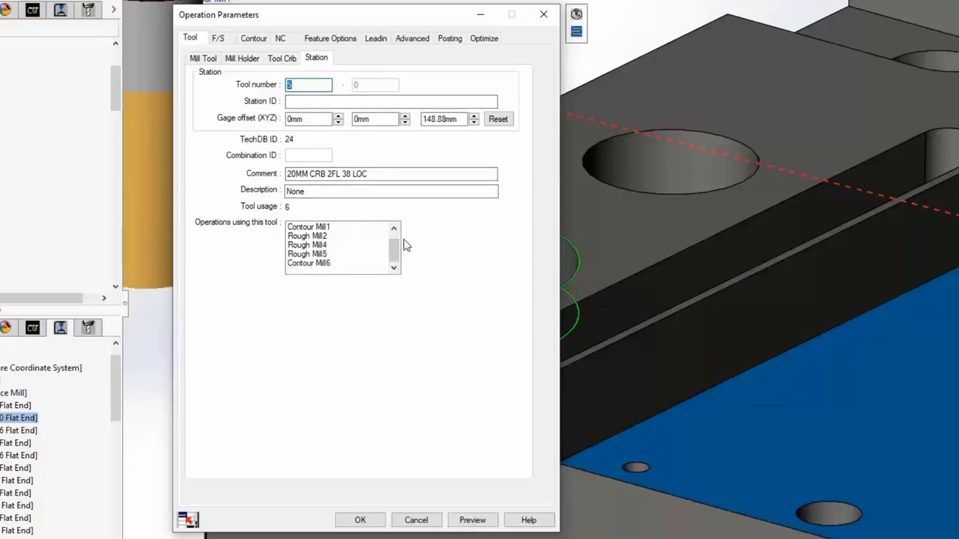
Define the feeds and speeds of Contour Mill1 by Tool, moving the parameters dialog clear of the toolpath
left_click(218, 38)
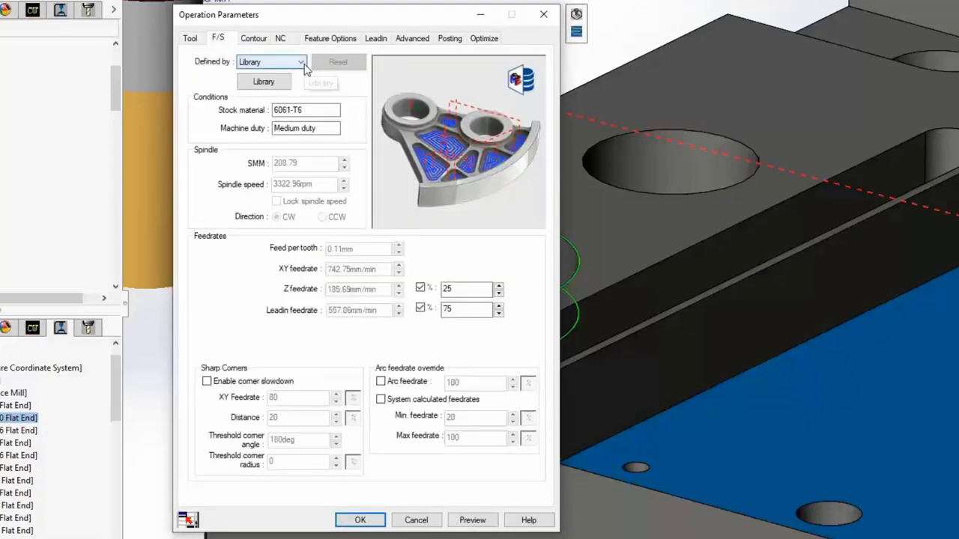
left_click_drag(303, 27, 233, 22)
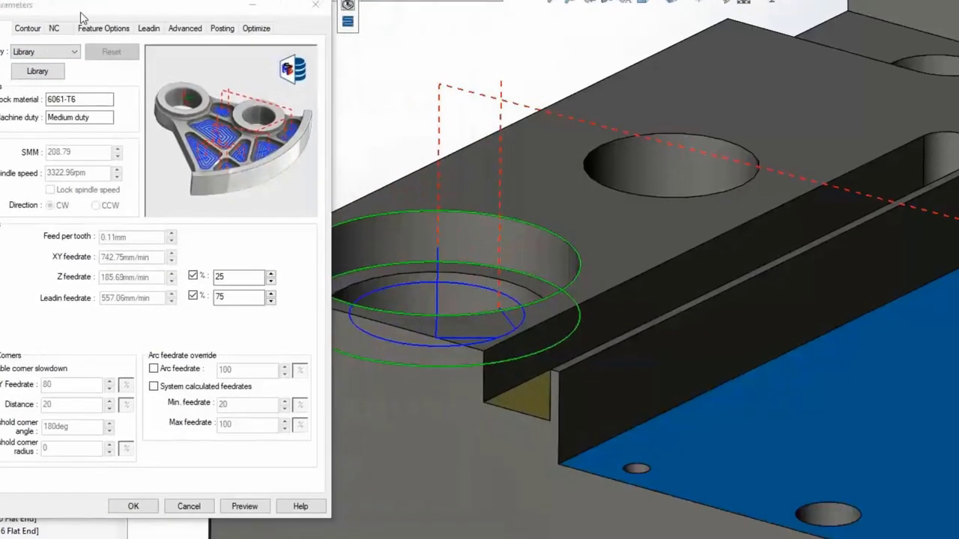
left_click(230, 57)
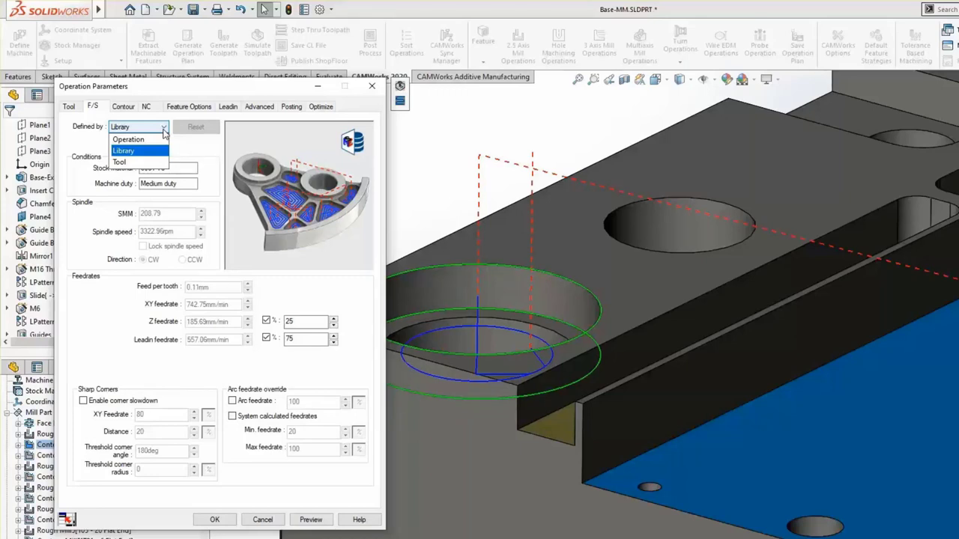
left_click(119, 162)
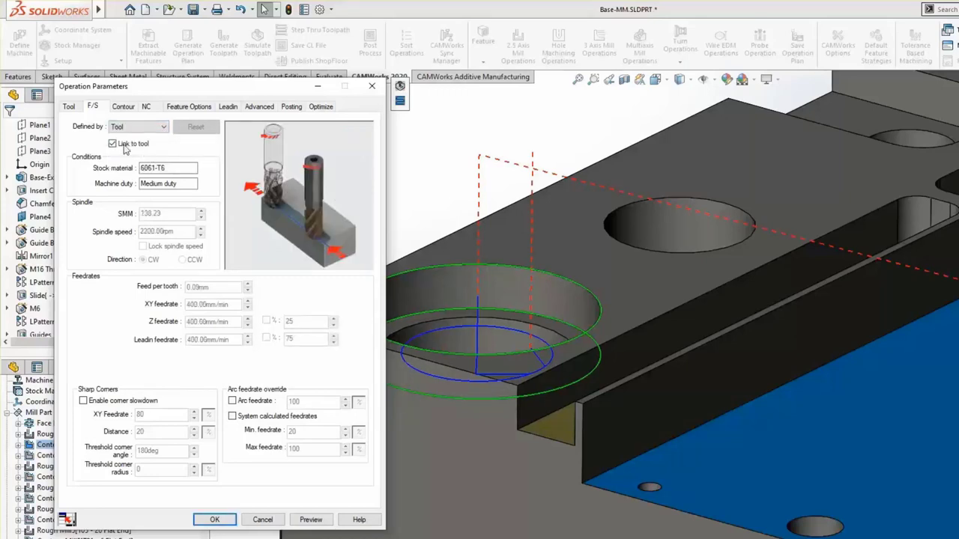
Review the cutting parameters stored with the 20 mm flat end mill, leaving them unedited
left_click(69, 107)
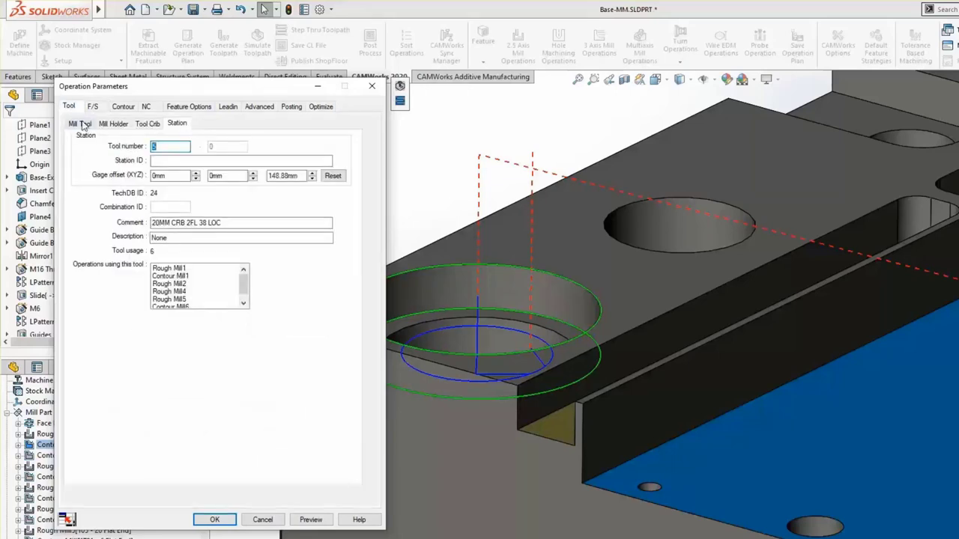
left_click(81, 123)
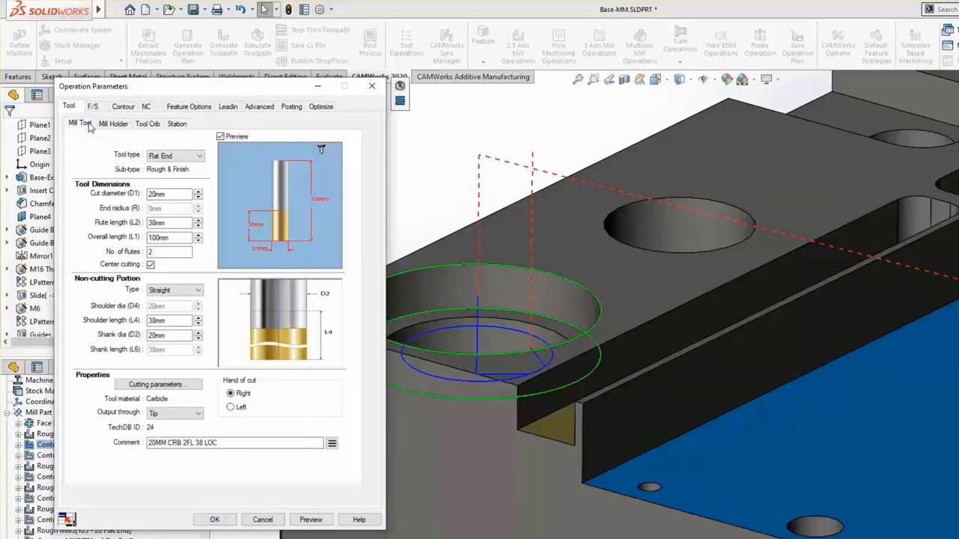
left_click(149, 385)
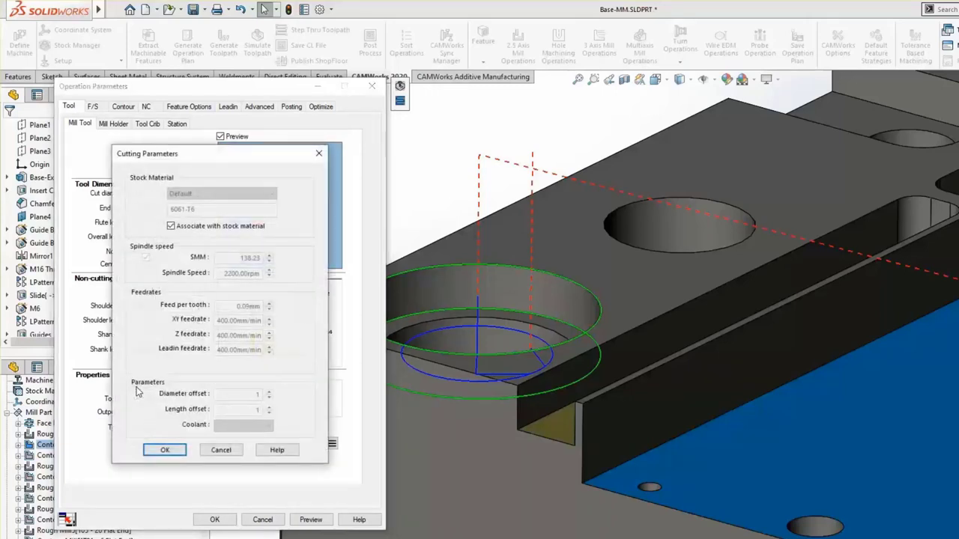
left_click(221, 451)
Define the feeds and speeds by Library and take a look at the material library
left_click(99, 107)
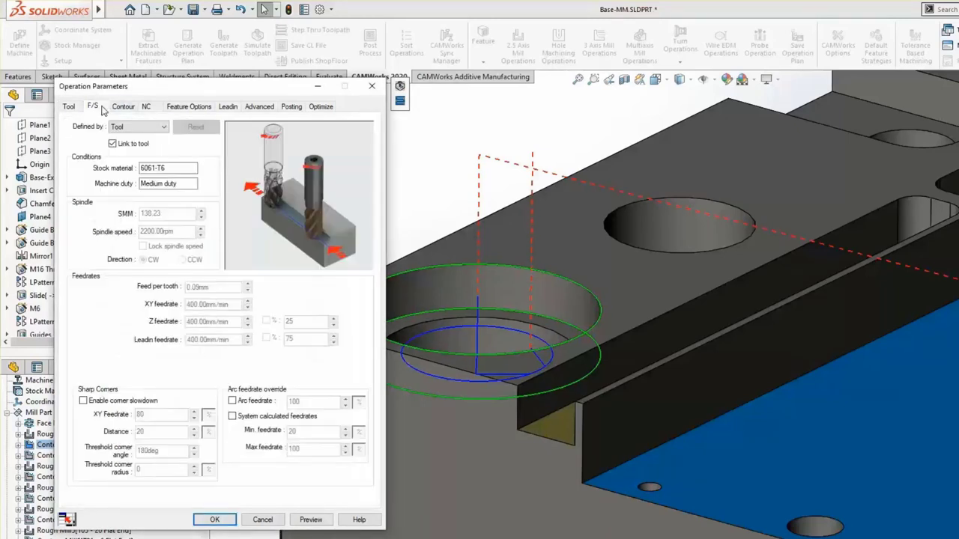
left_click(124, 127)
left_click(131, 153)
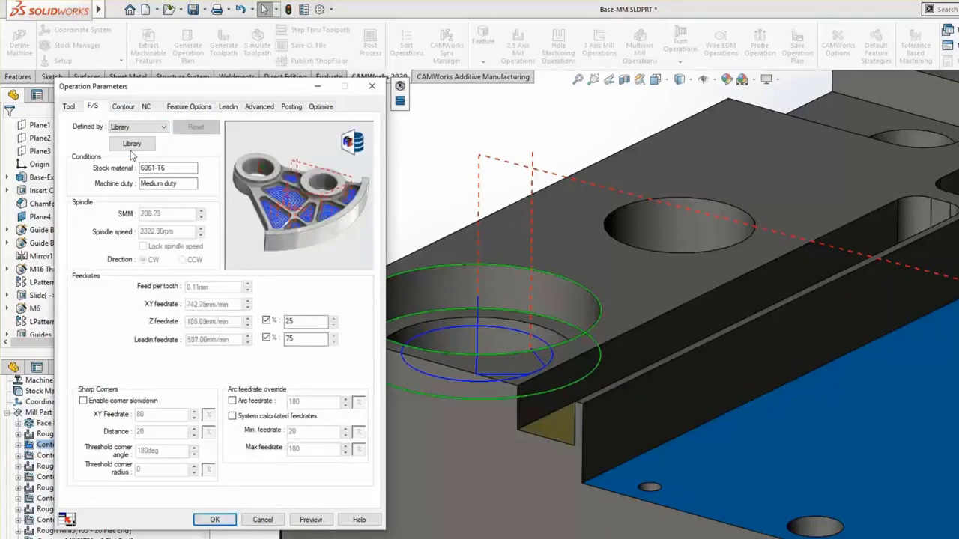
left_click(132, 144)
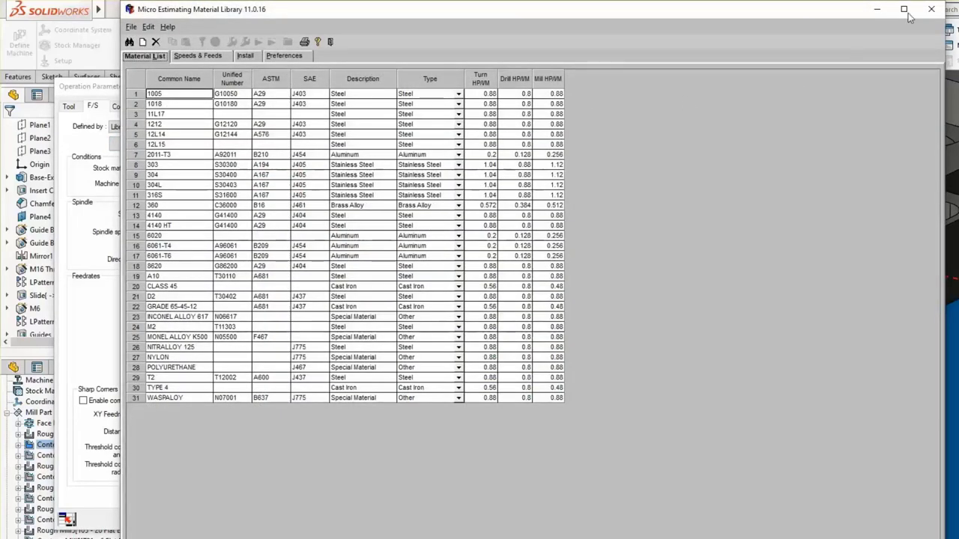
left_click(931, 9)
Define the feeds and speeds of Contour Mill1 by Operation so they can be edited manually
left_click(159, 128)
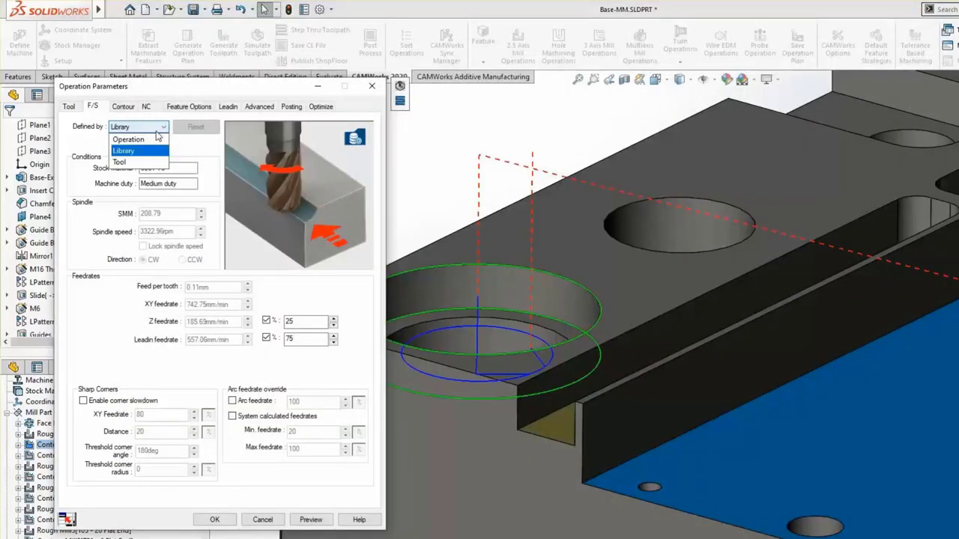
left_click(157, 139)
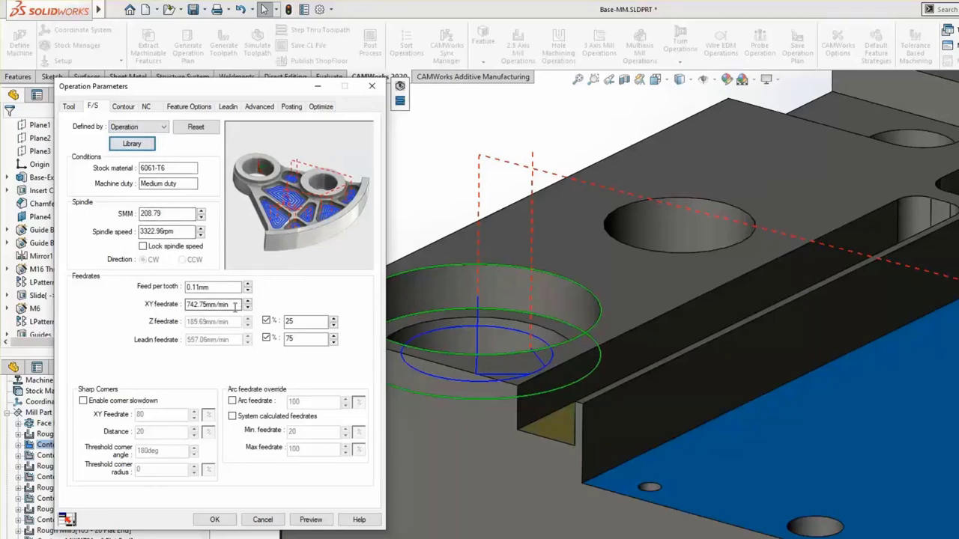
Switch the feeds and speeds definition of Contour Mill1 from Operation to Library, leaving the XY feedrate unedited
left_click_drag(239, 305, 190, 309)
left_click(238, 305)
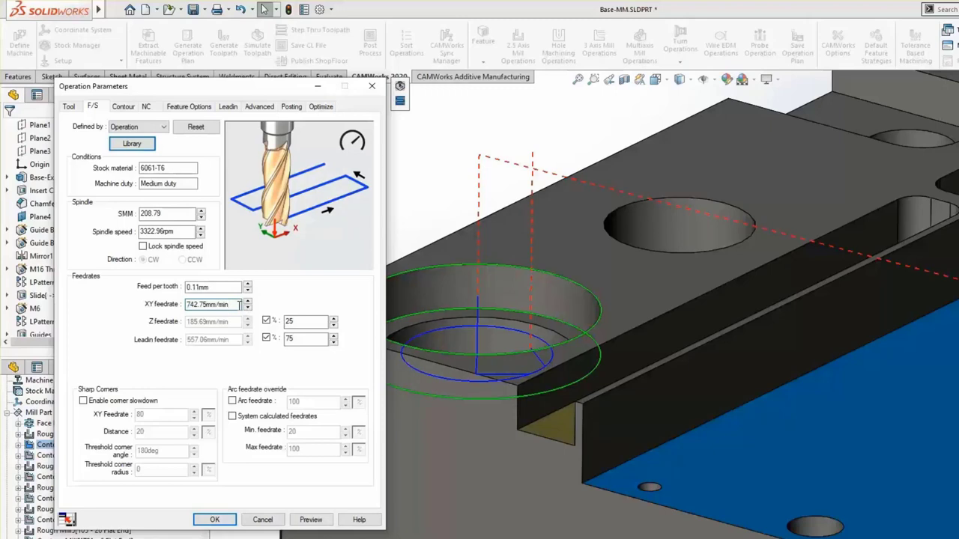
left_click(142, 127)
left_click(135, 137)
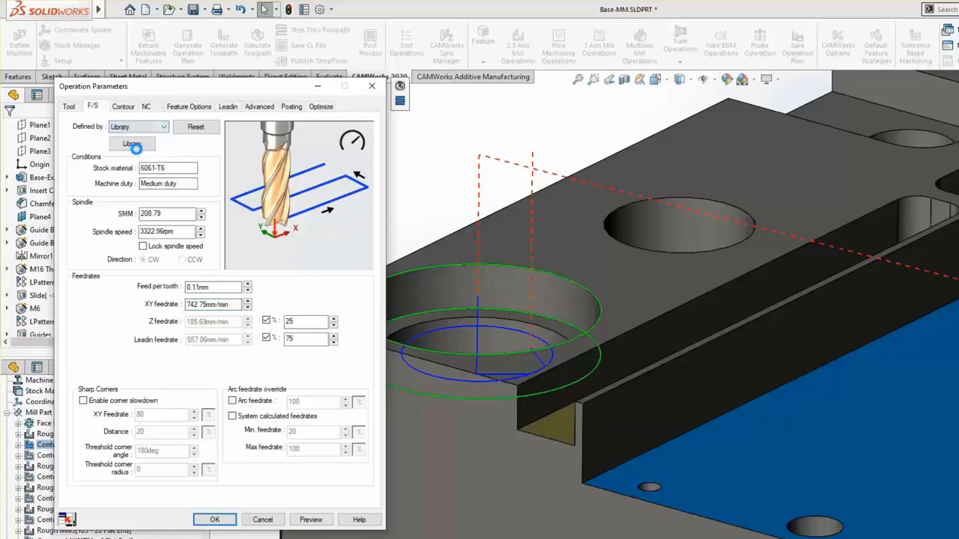
Review the NC settings for the rapid, clearance and feed planes, comparing them with the toolpath in a side view of the whole part
left_click(123, 107)
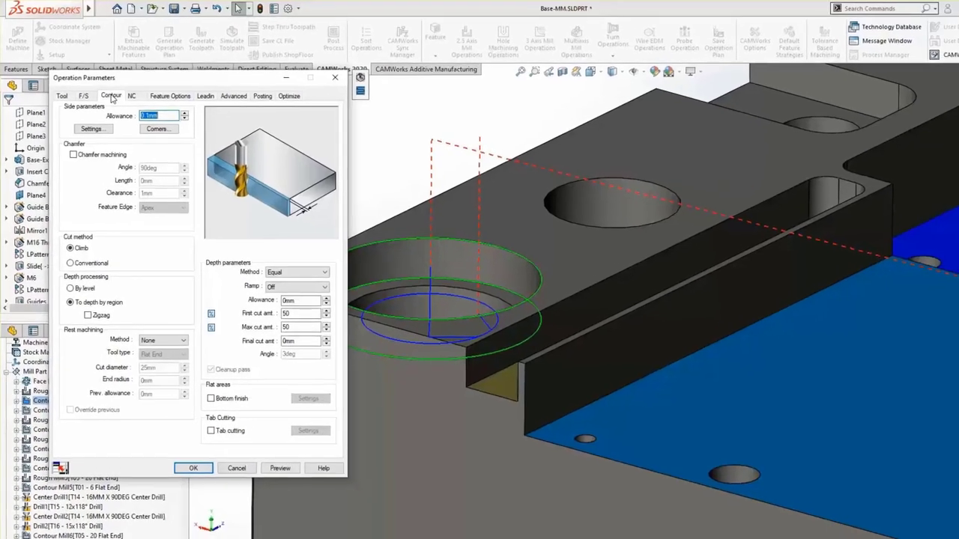
left_click(124, 96)
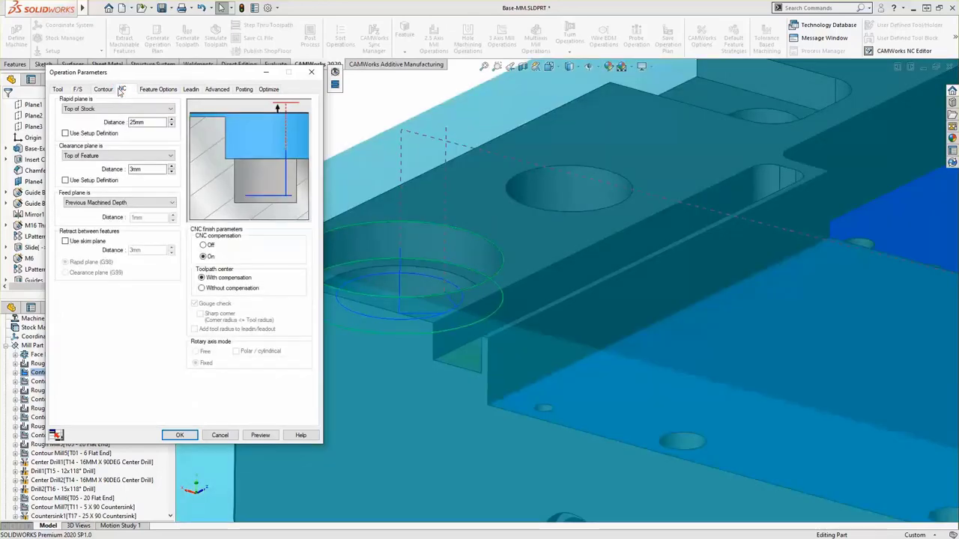
key("f")
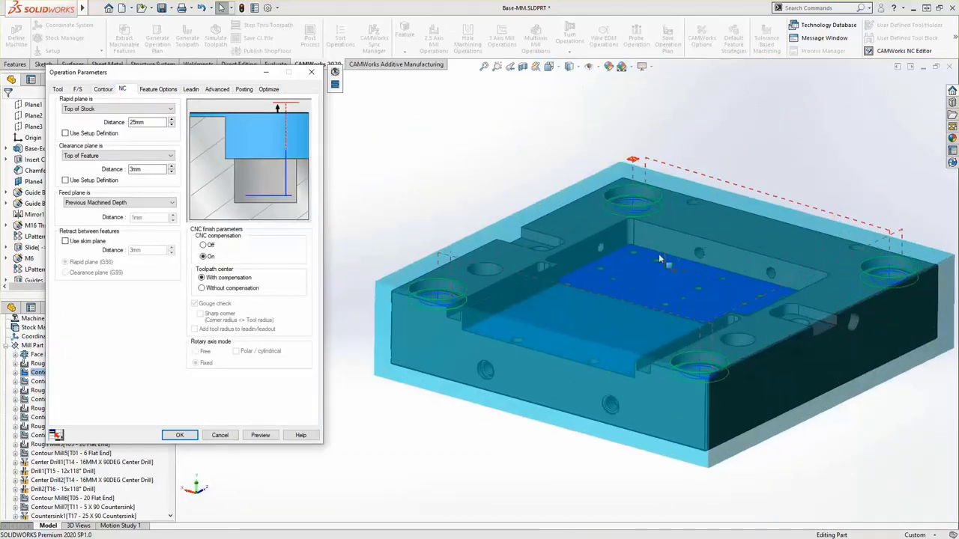
middle_click_drag(402, 177, 402, 136)
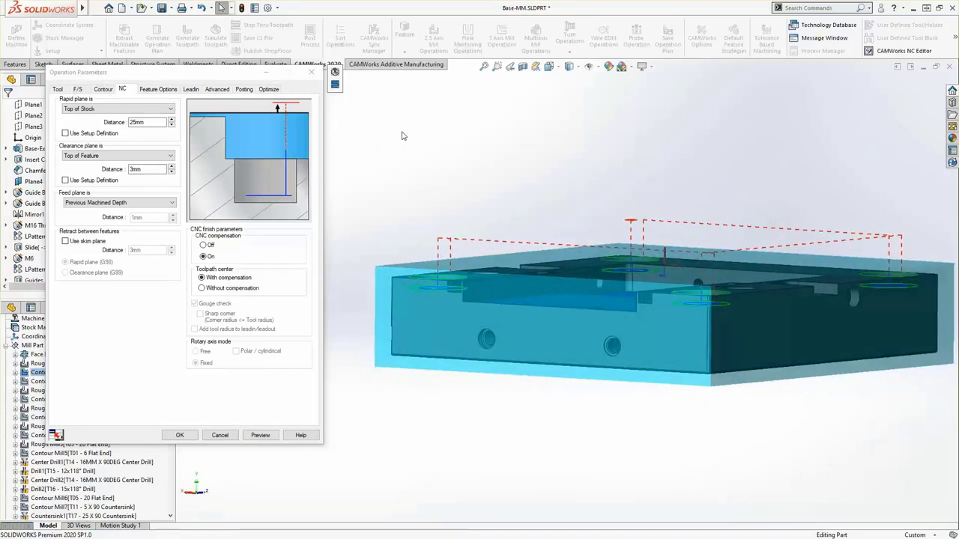
left_click(155, 109)
left_click(155, 110)
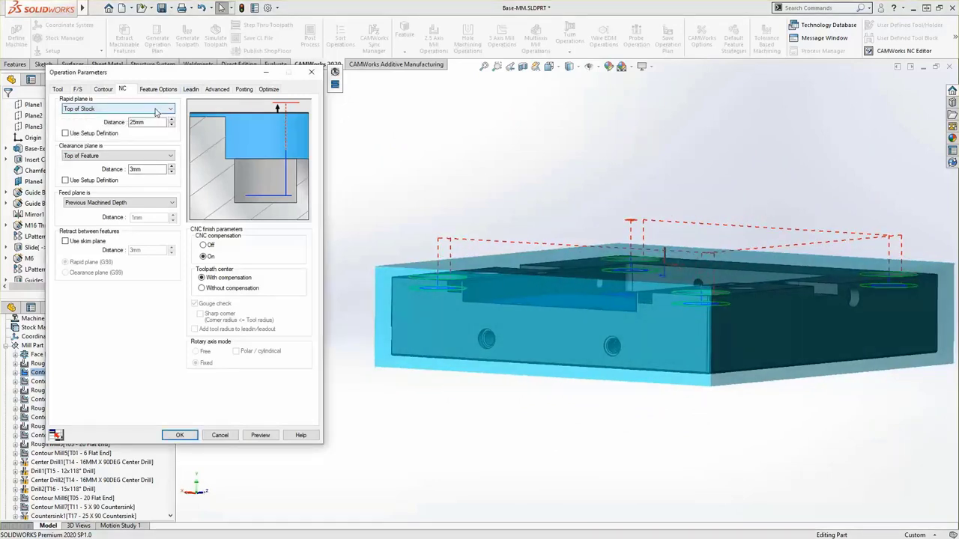
left_click(155, 157)
left_click(155, 157)
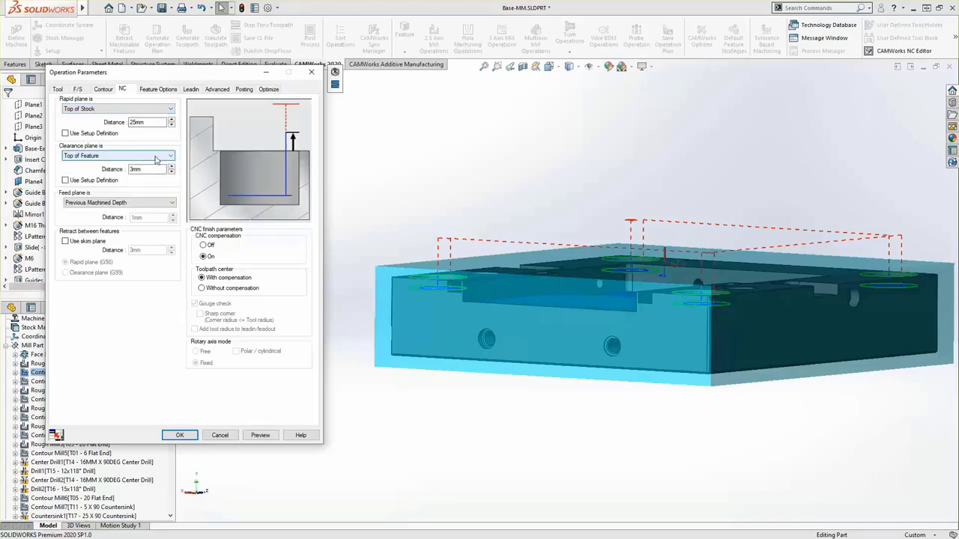
left_click(147, 204)
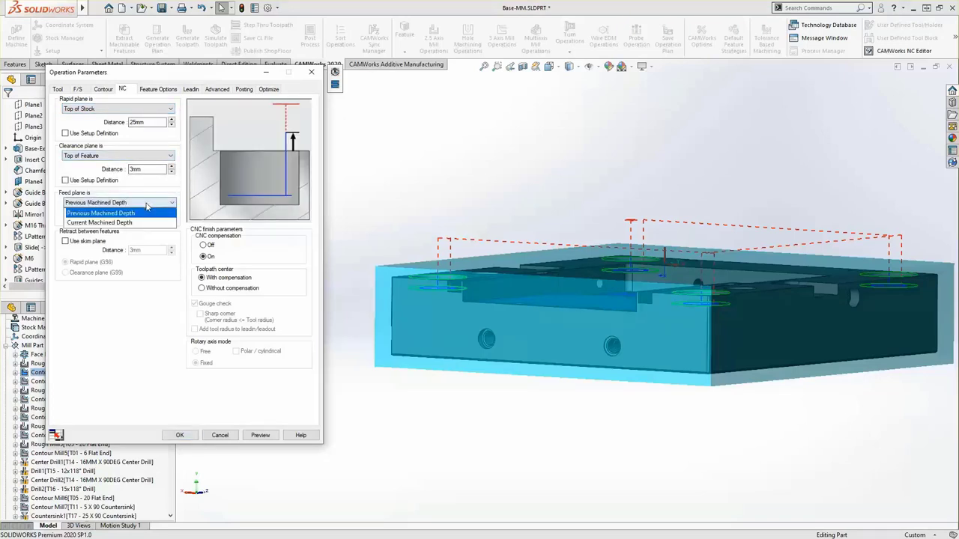
left_click(147, 205)
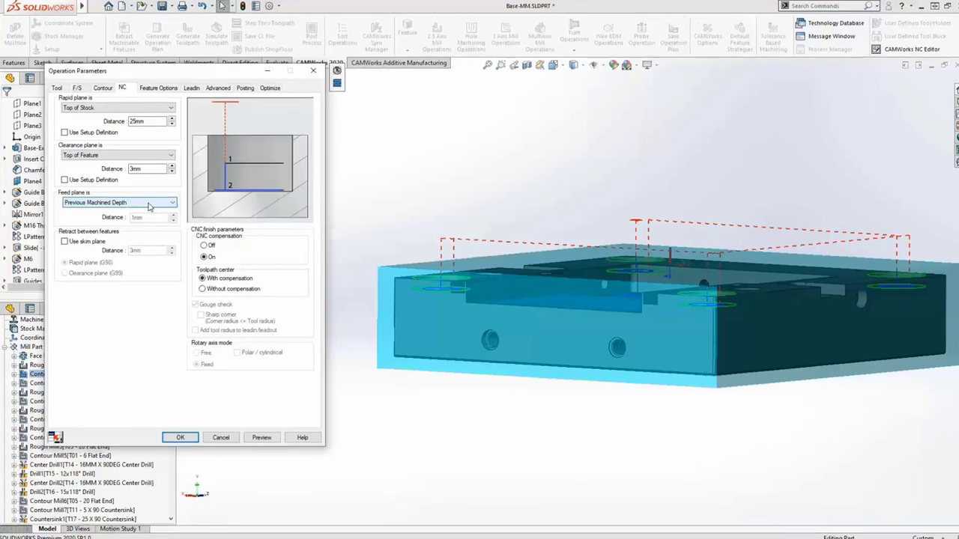
Override the machining depth of Circular Pocket Group1 with 15 mm and preview the resulting toolpath
left_click(158, 90)
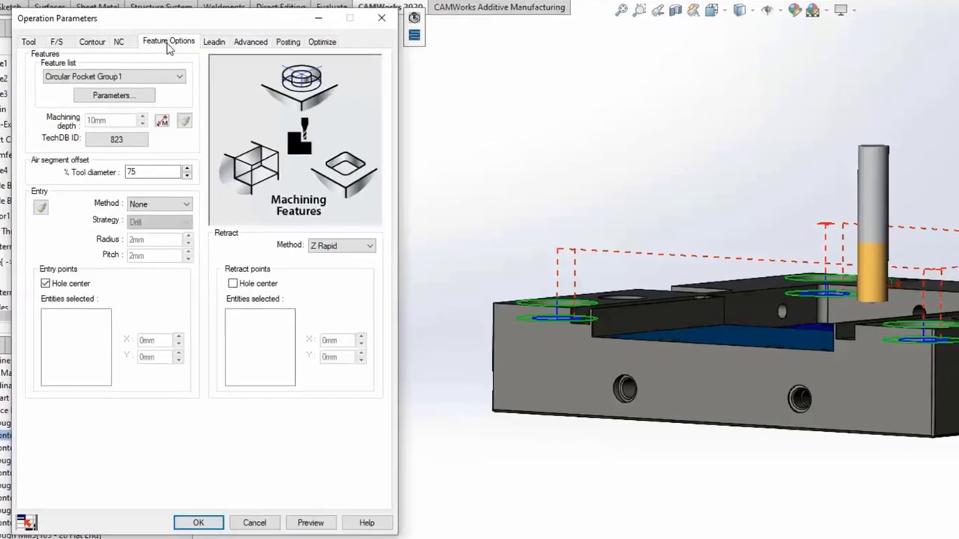
left_click(162, 122)
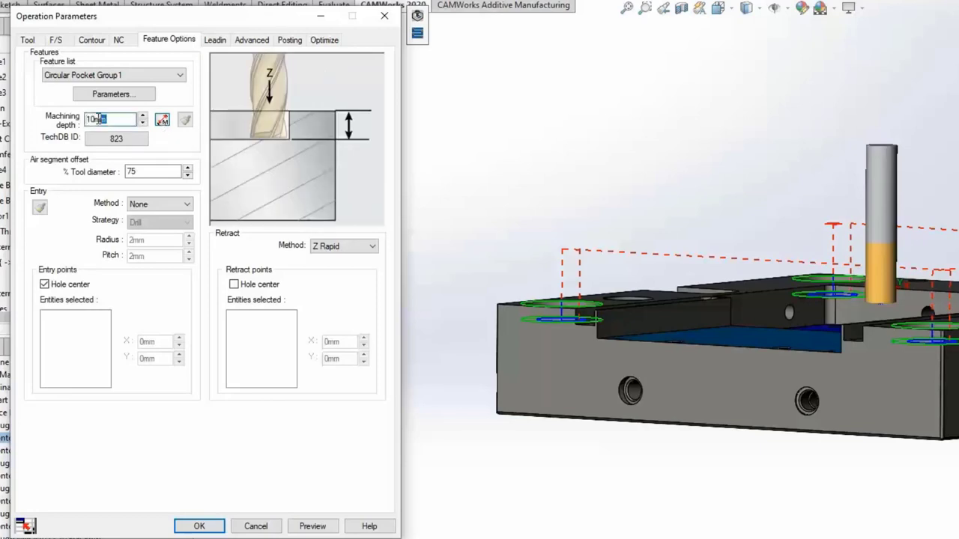
type("15")
left_click(312, 527)
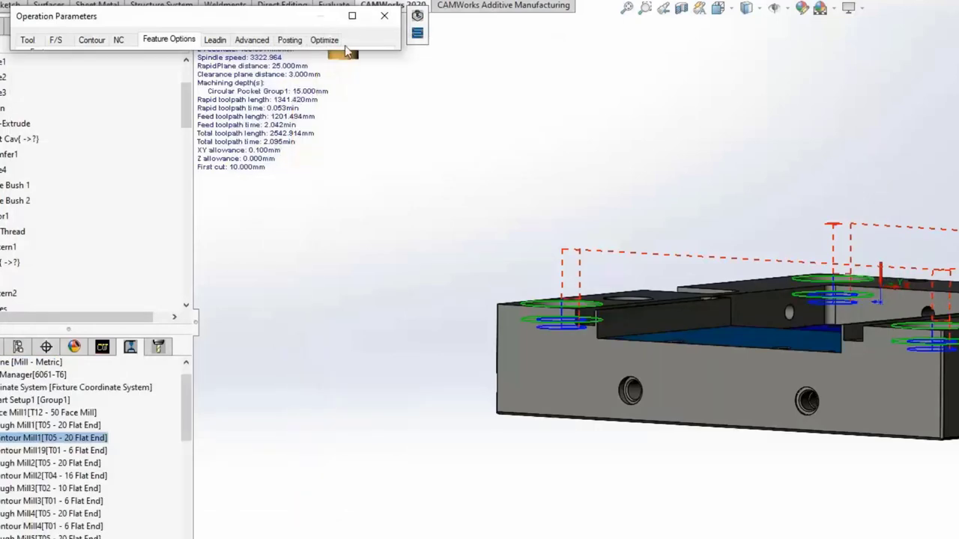
left_click(352, 16)
Return the machining depth of Circular Pocket Group1 to 10 mm, turn off the depth override and preview the toolpath
double_click(135, 118)
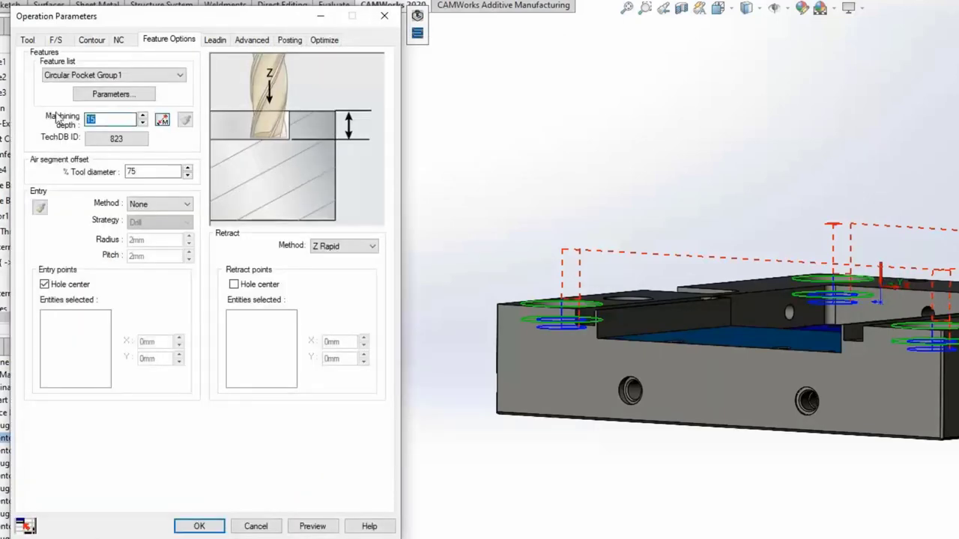
type("10")
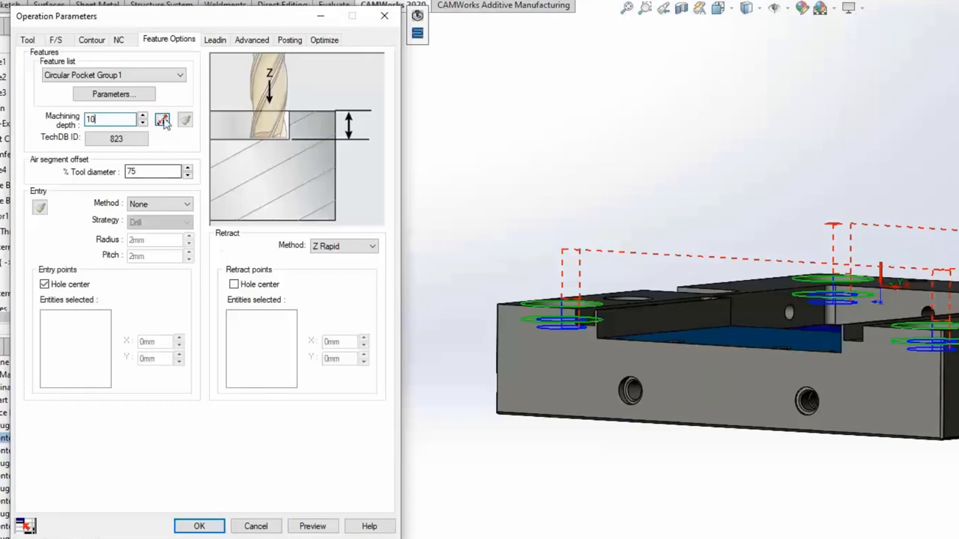
key("Tab")
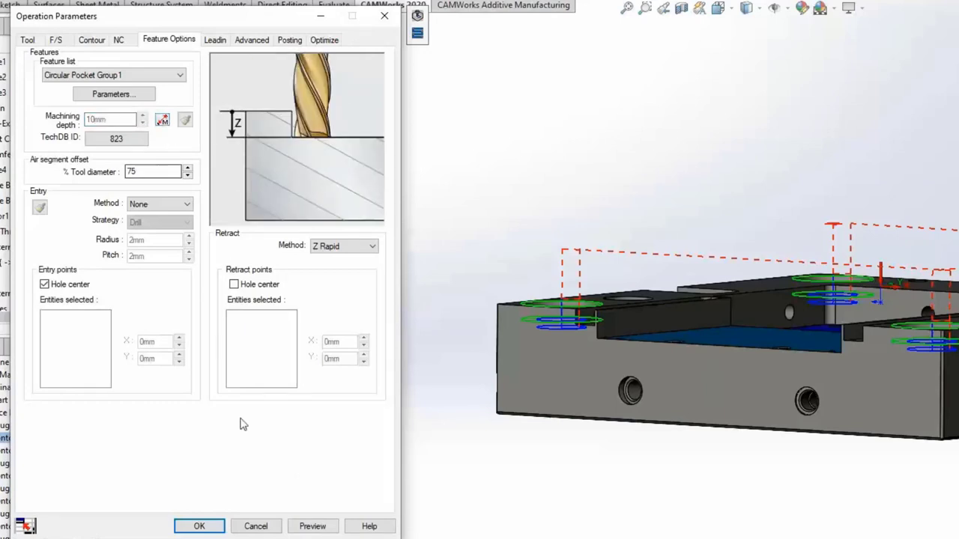
left_click(310, 527)
left_click(352, 16)
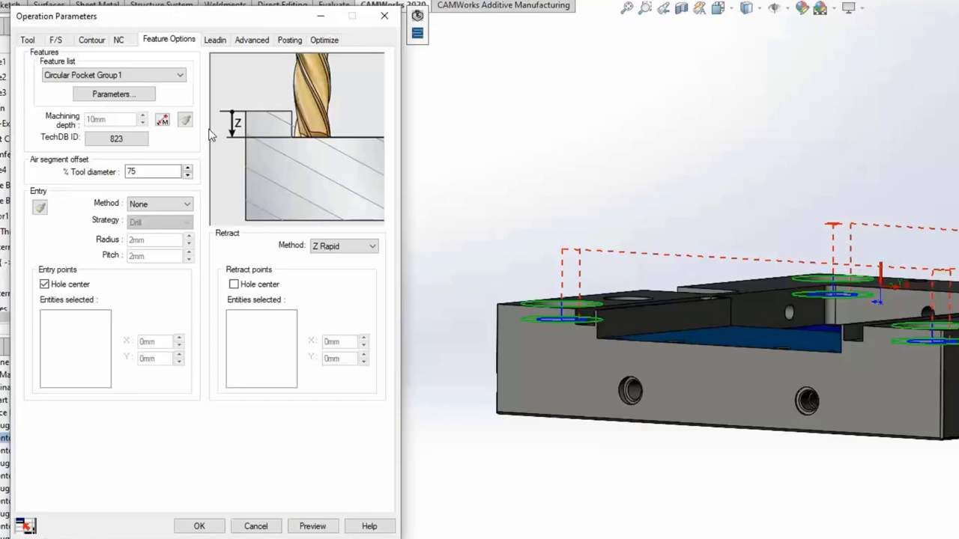
Examine the lead-in moves at the corner circular pocket and the available lead-in types, keeping Arc
left_click(213, 42)
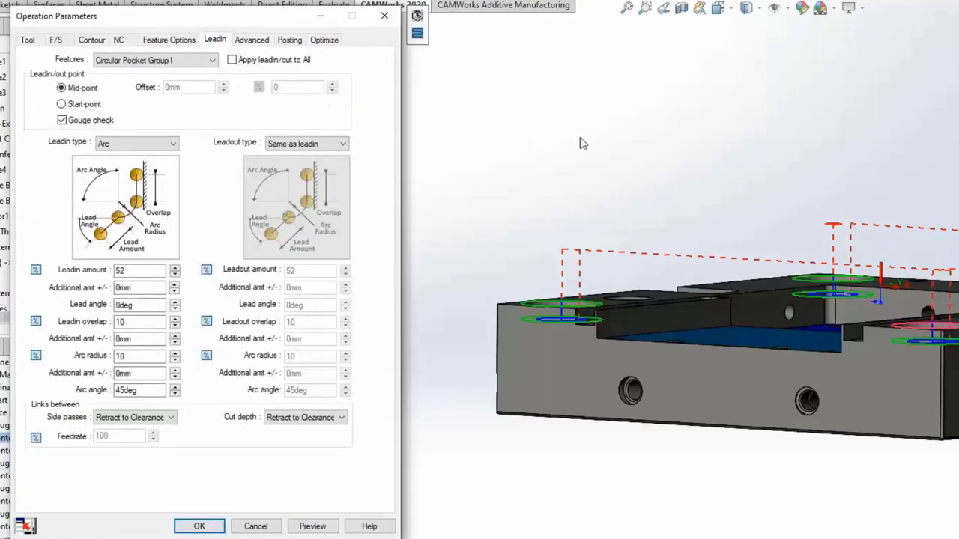
middle_click_drag(580, 143, 578, 229)
scroll(611, 352, "up", 5)
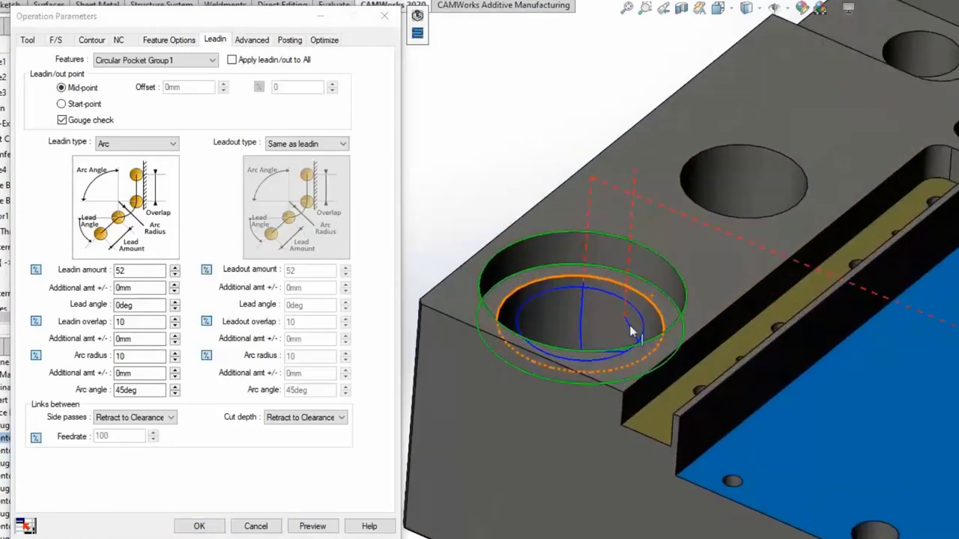
scroll(611, 352, "up", 4)
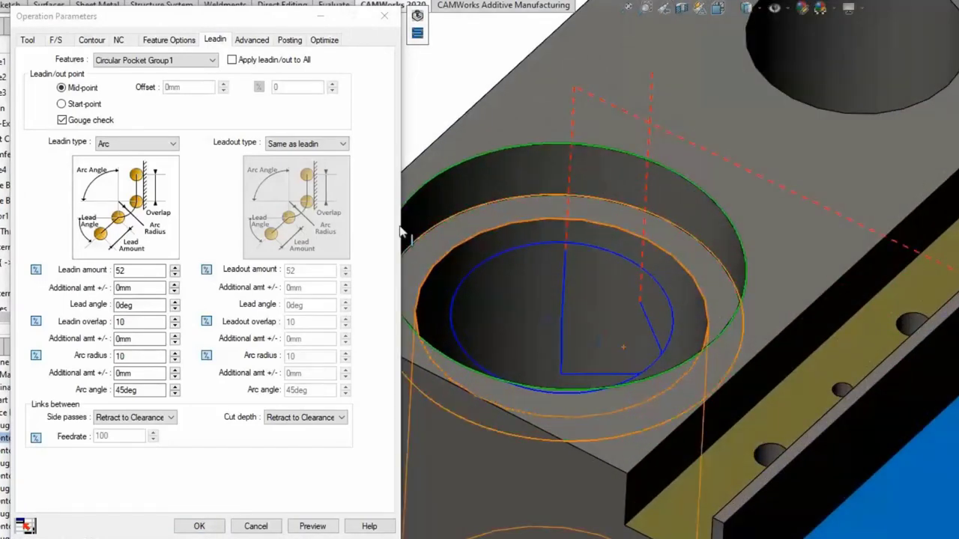
left_click(173, 144)
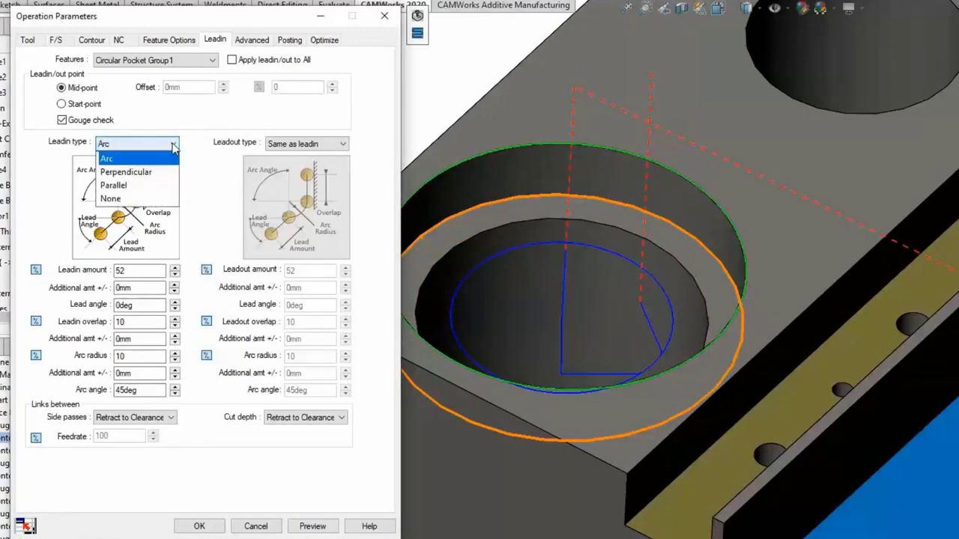
left_click(173, 146)
Set the lead-in amount for Circular Pocket Group1 to 20 and preview the toolpath
left_click(124, 271)
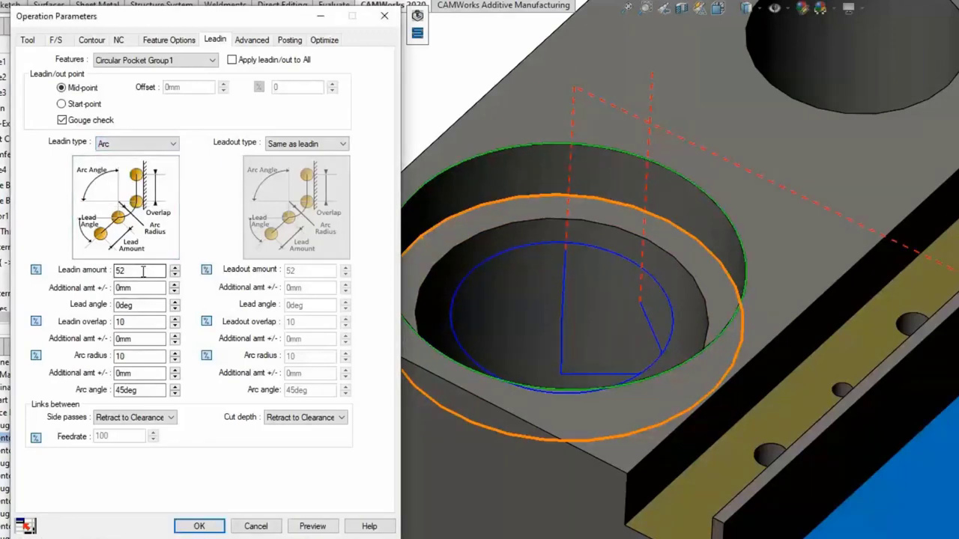
double_click(120, 272)
type("20")
left_click(313, 526)
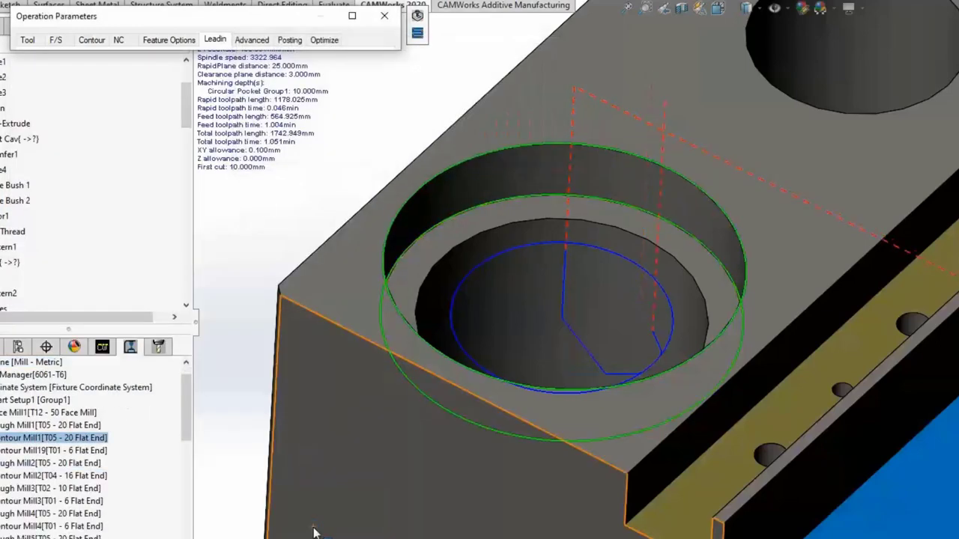
left_click(352, 15)
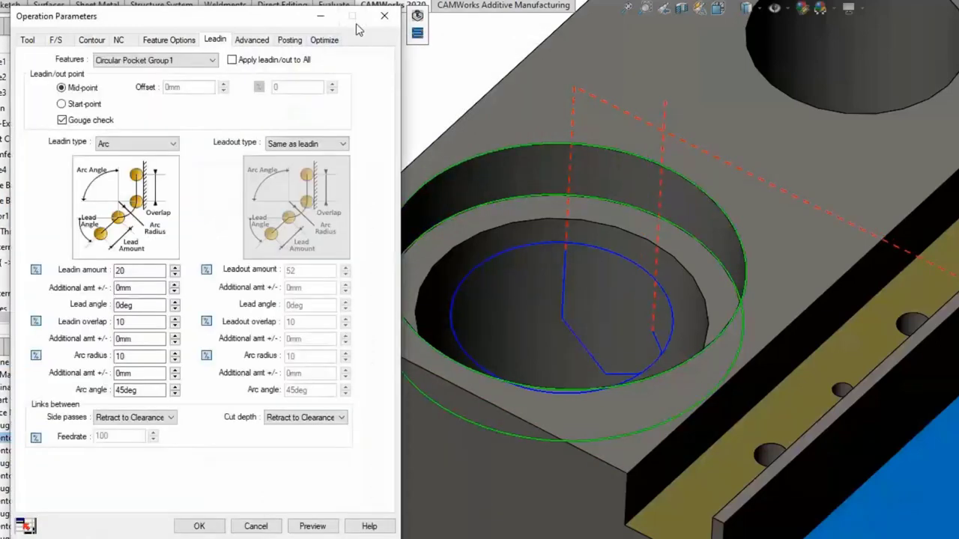
Set the lead-in amount for Circular Pocket Group1 back to 52 and preview the toolpath
double_click(133, 270)
type("52")
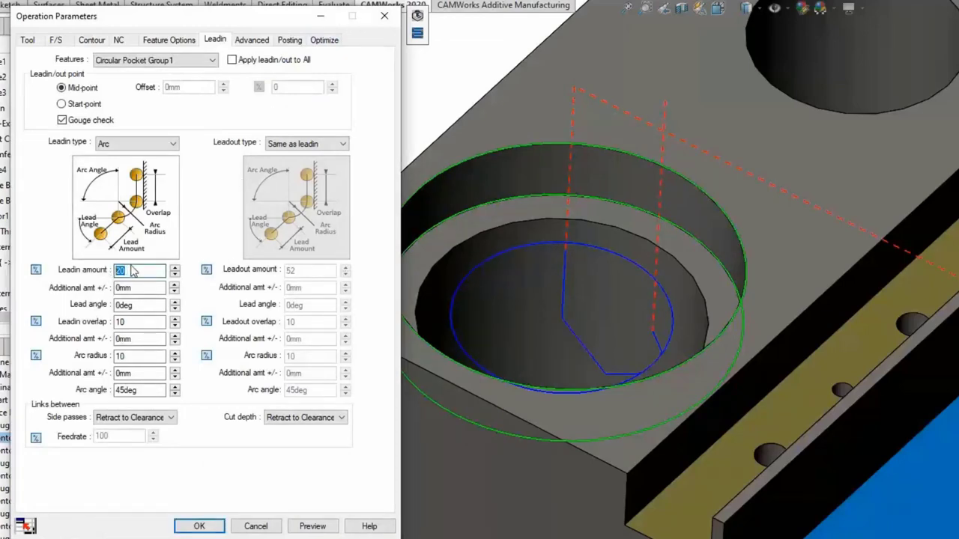
left_click(312, 526)
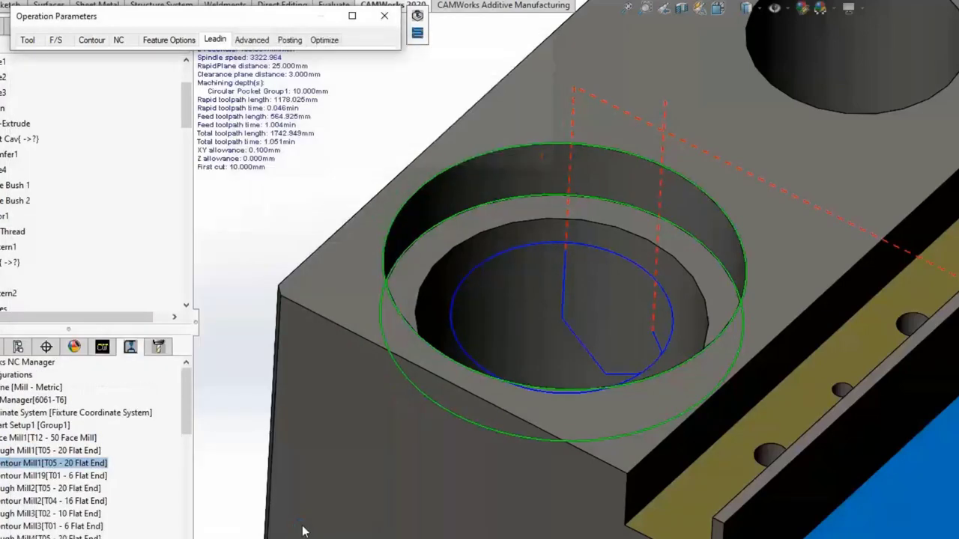
left_click(352, 15)
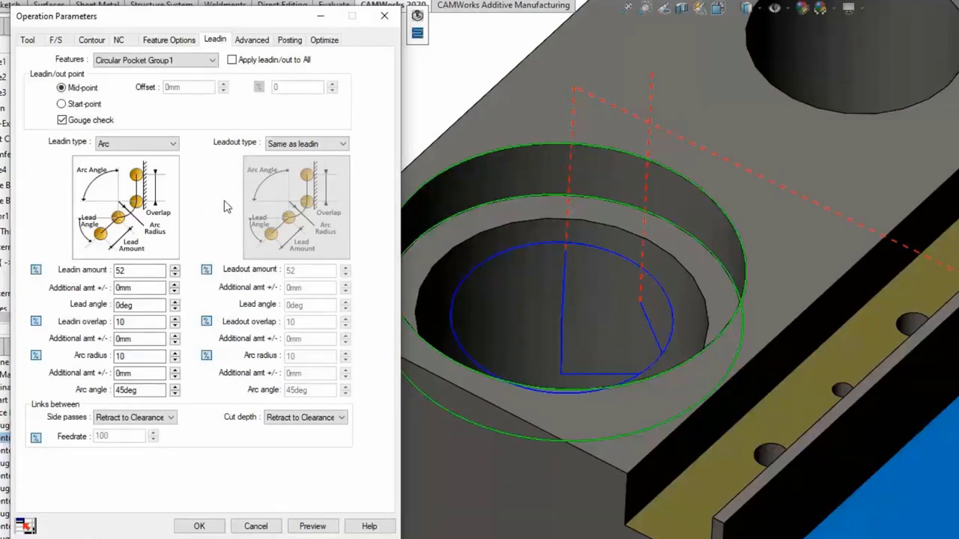
Review the advanced, posting and optimization settings of Contour Mill1, keeping Shortest Path as the optimization method
left_click(251, 41)
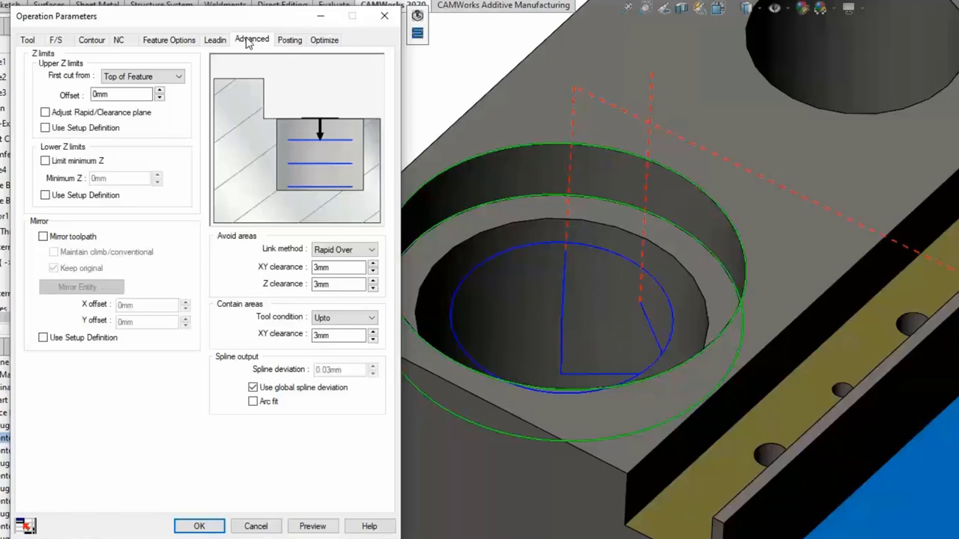
left_click(285, 45)
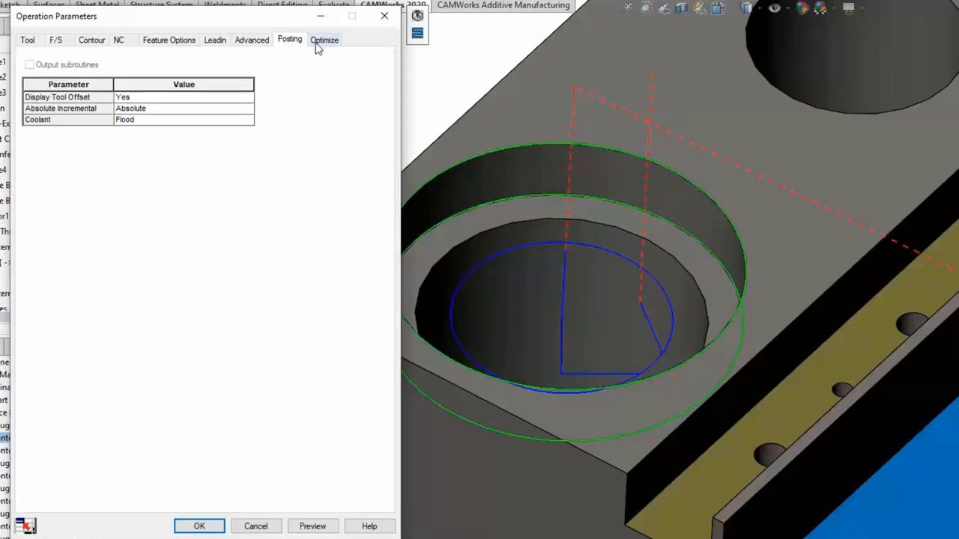
left_click(322, 42)
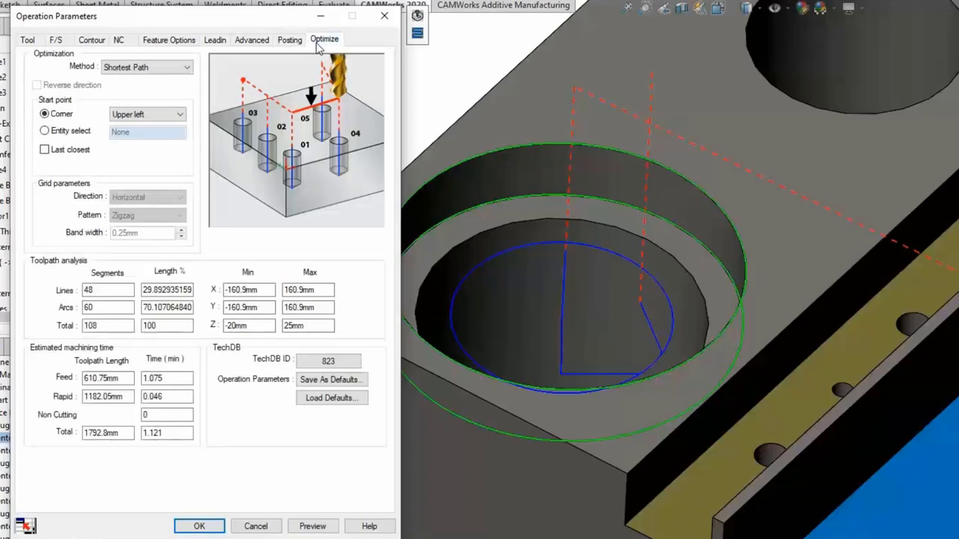
left_click(189, 67)
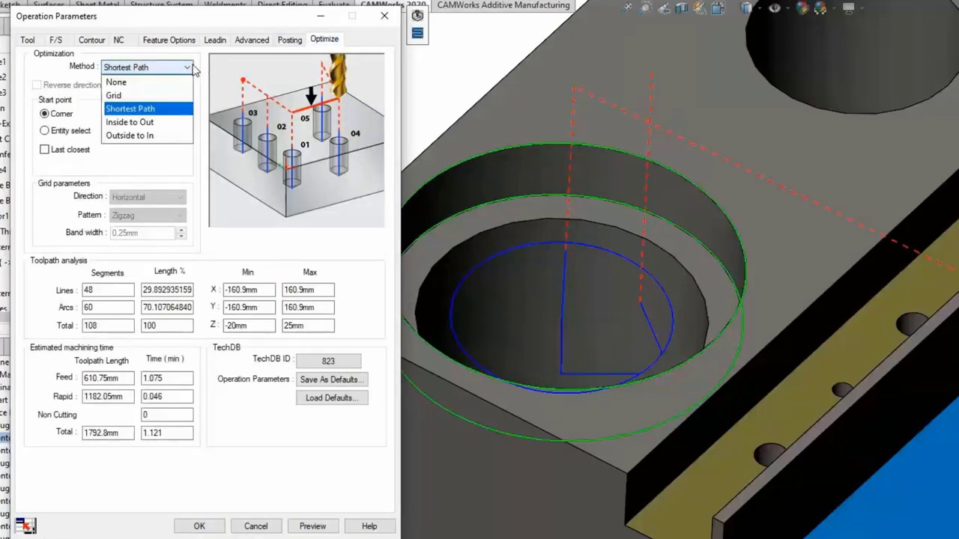
left_click(193, 68)
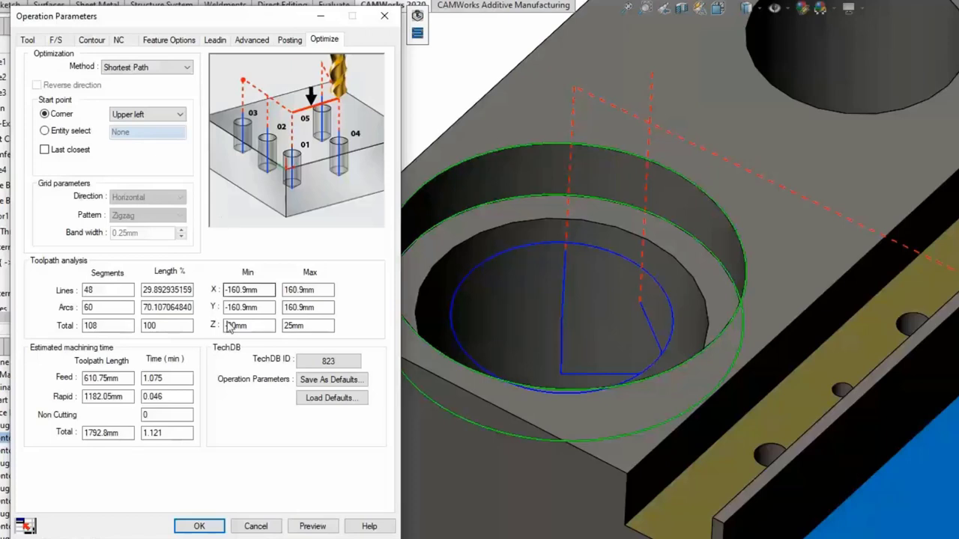
Check the mill tool settings, accept the Contour Mill1 operation parameters and select Face Mill1 to show its toolpath
left_click(28, 39)
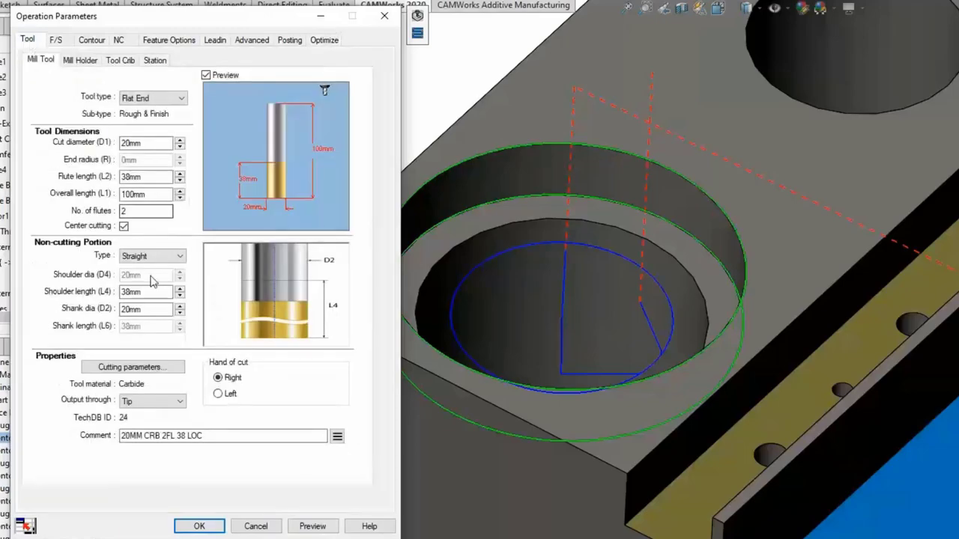
left_click(199, 526)
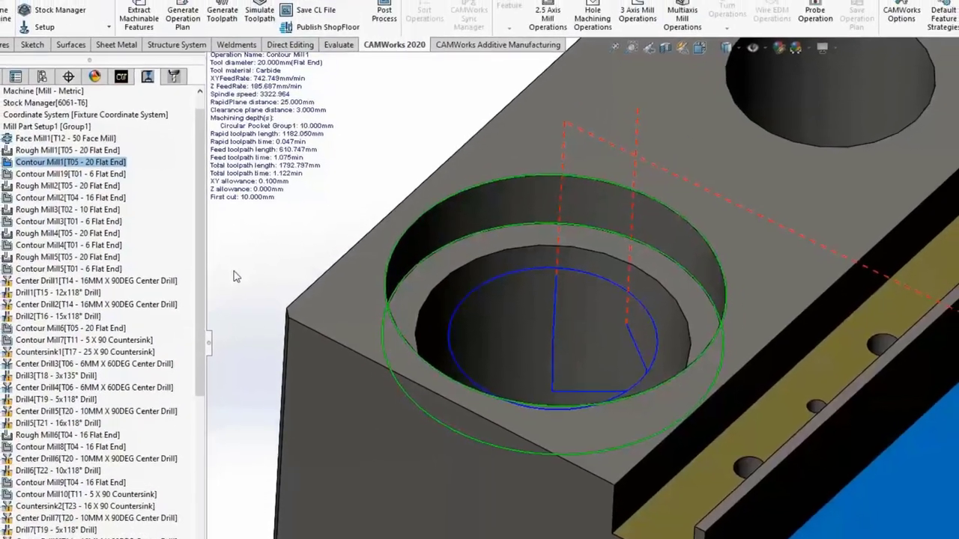
left_click(75, 123)
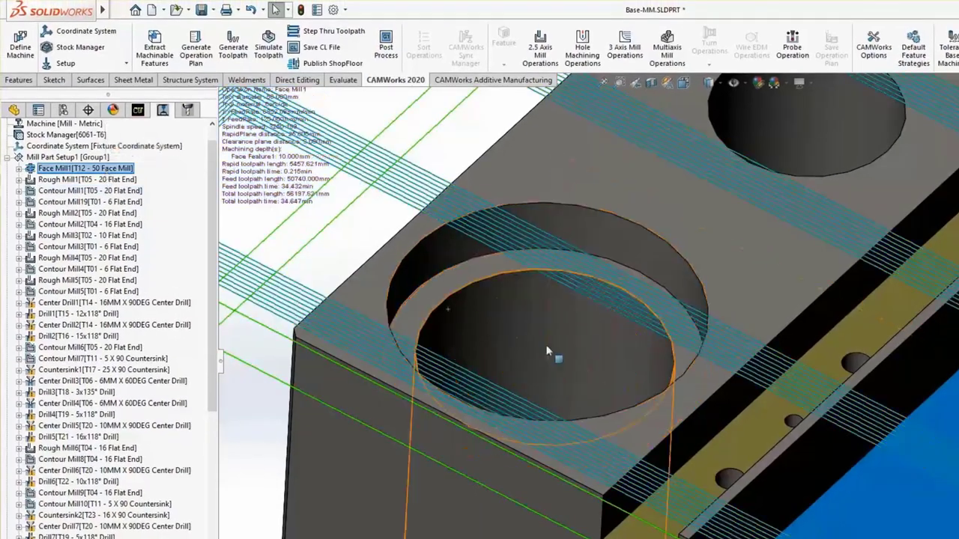
Review the tool and facing parameters of the Face Mill1 operation and accept them
scroll(849, 359, "up", 3)
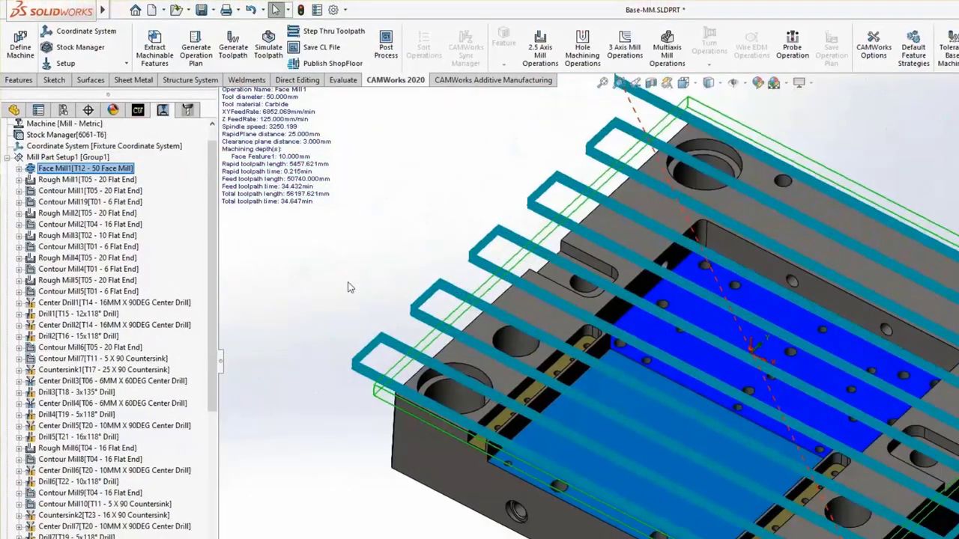
left_click(117, 170)
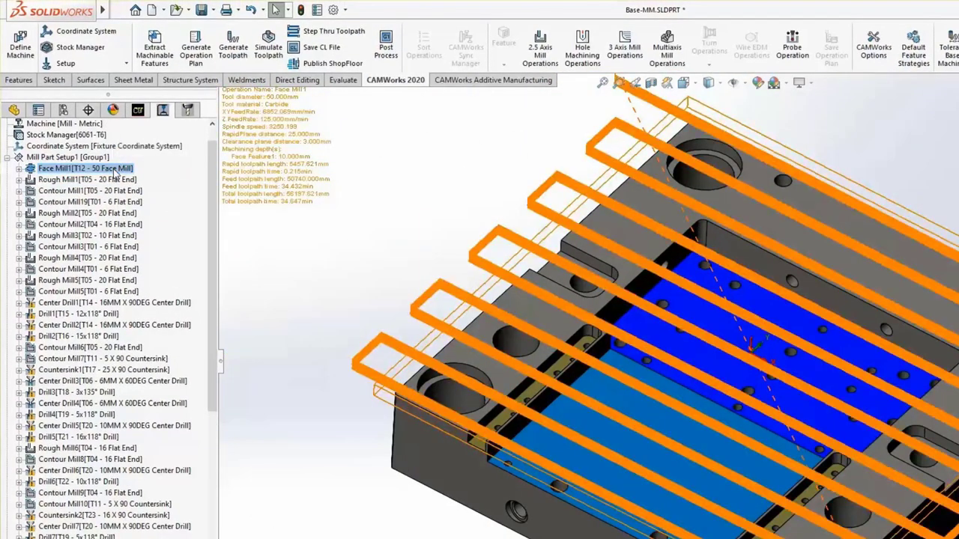
double_click(117, 172)
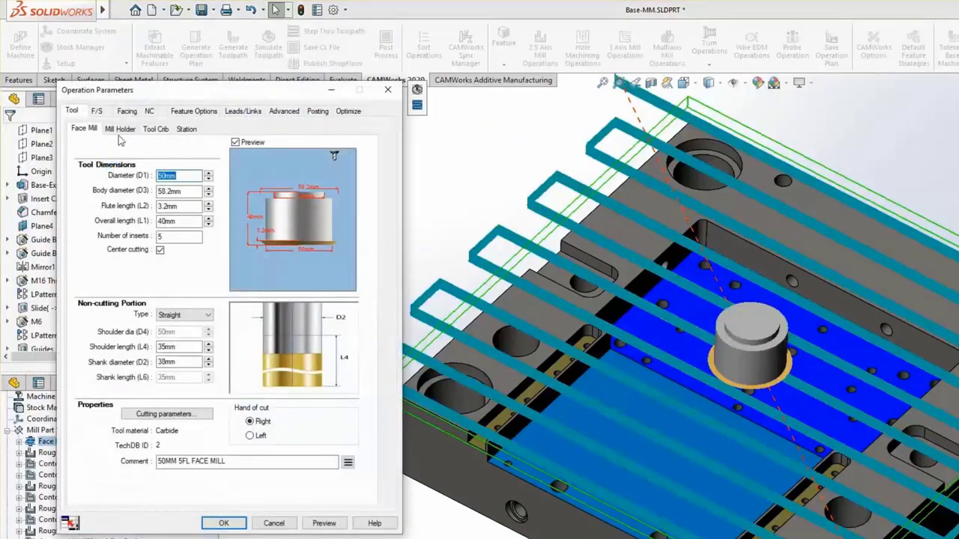
left_click(127, 112)
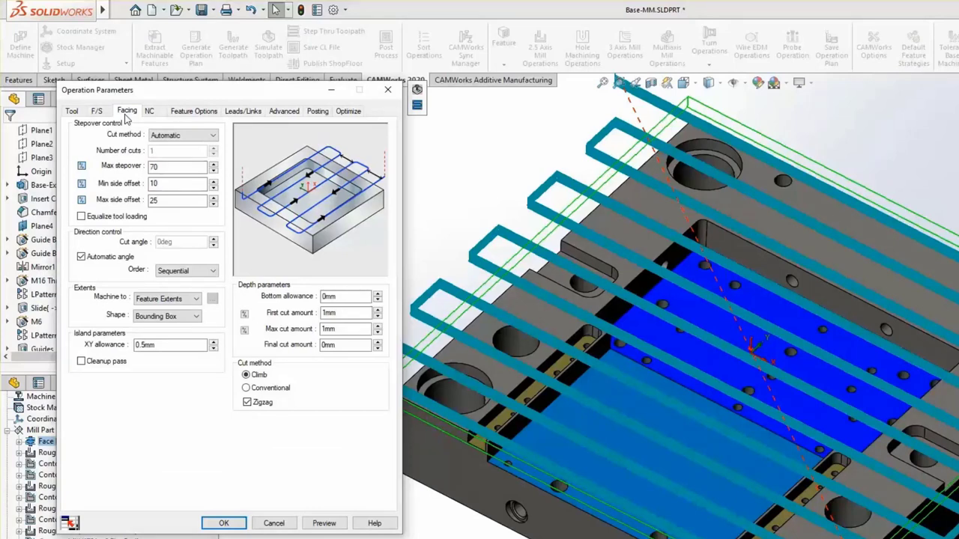
left_click(234, 522)
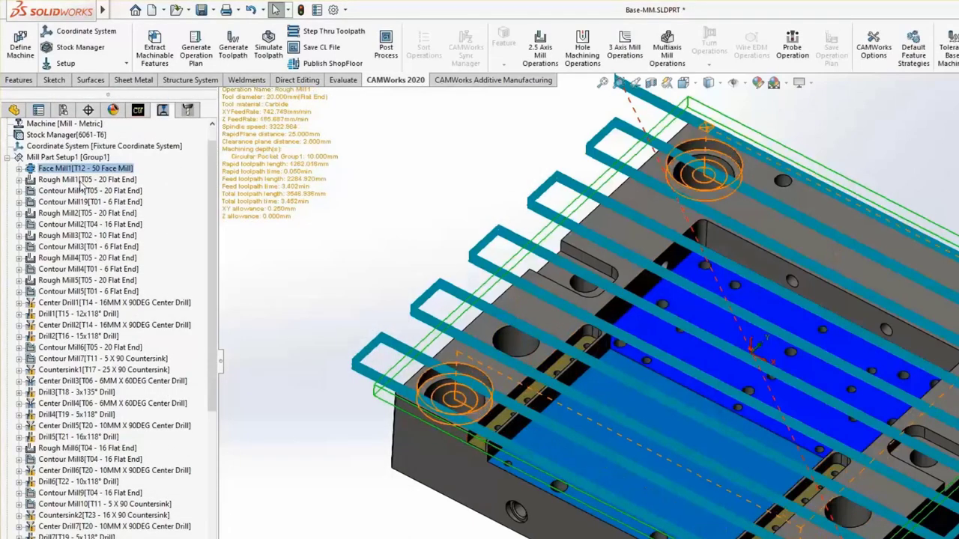
Review the roughing parameters and pattern options of Rough Mill1, keep the Pocket Out pattern and accept
double_click(80, 179)
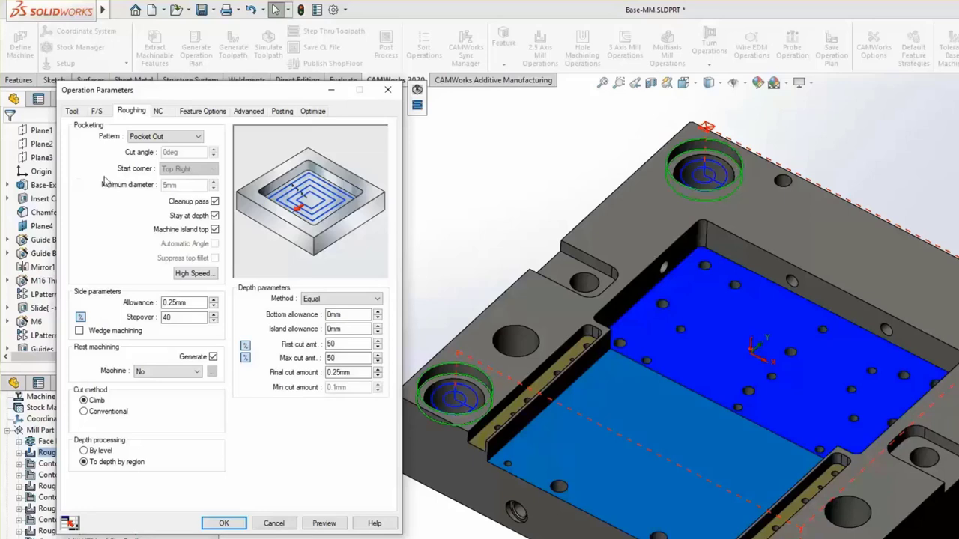
left_click(188, 139)
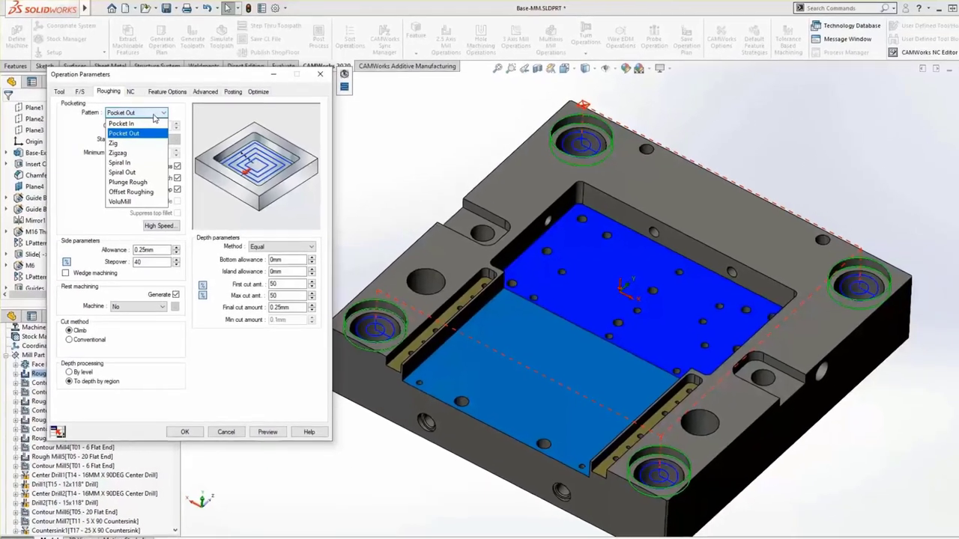
left_click(161, 122)
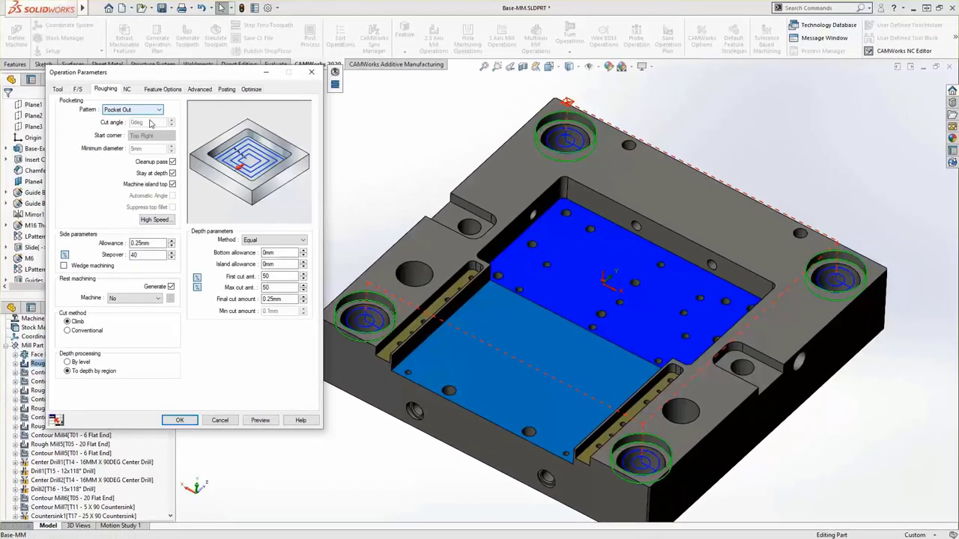
left_click(181, 420)
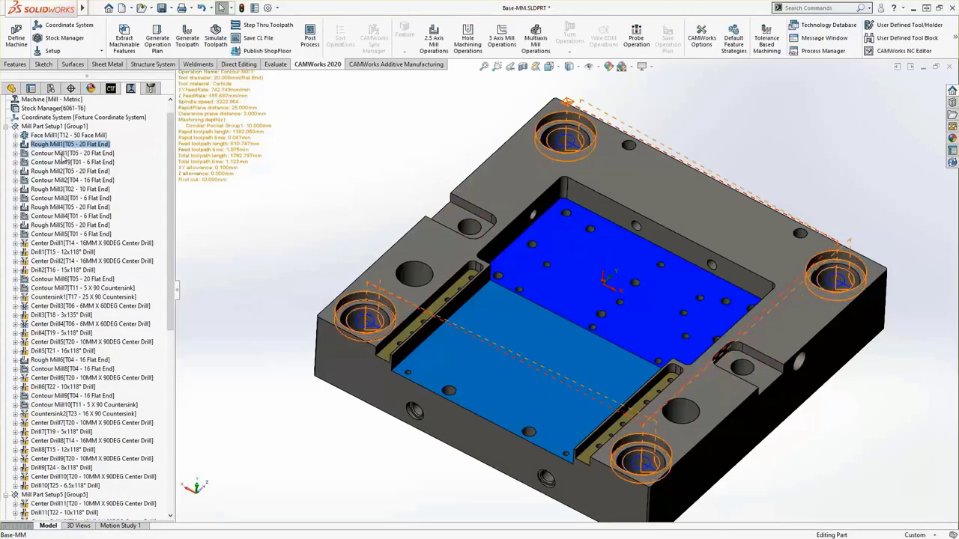
Show the toolpaths of the milling operations one by one, from Contour Mill1 through Contour Mill5
left_click(66, 154)
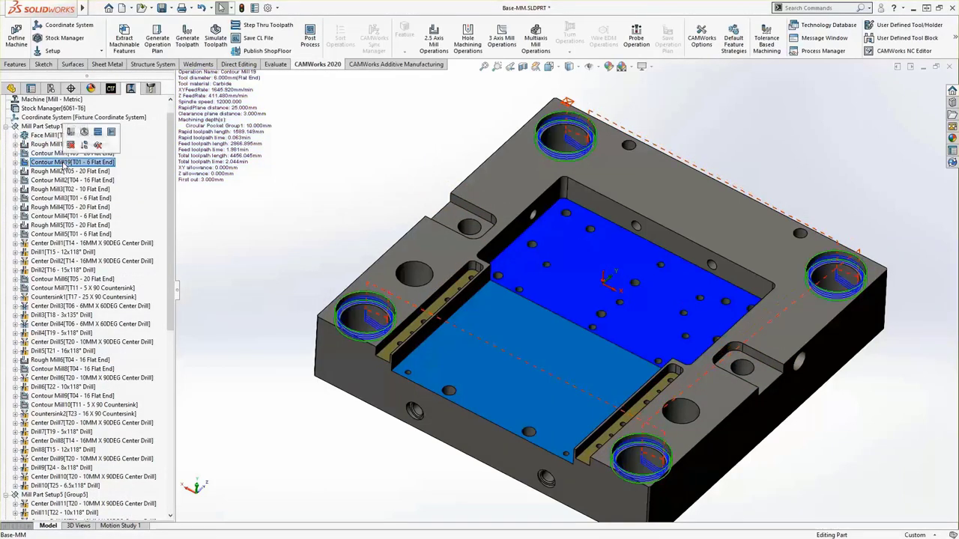
left_click(65, 162)
left_click(64, 172)
left_click(63, 180)
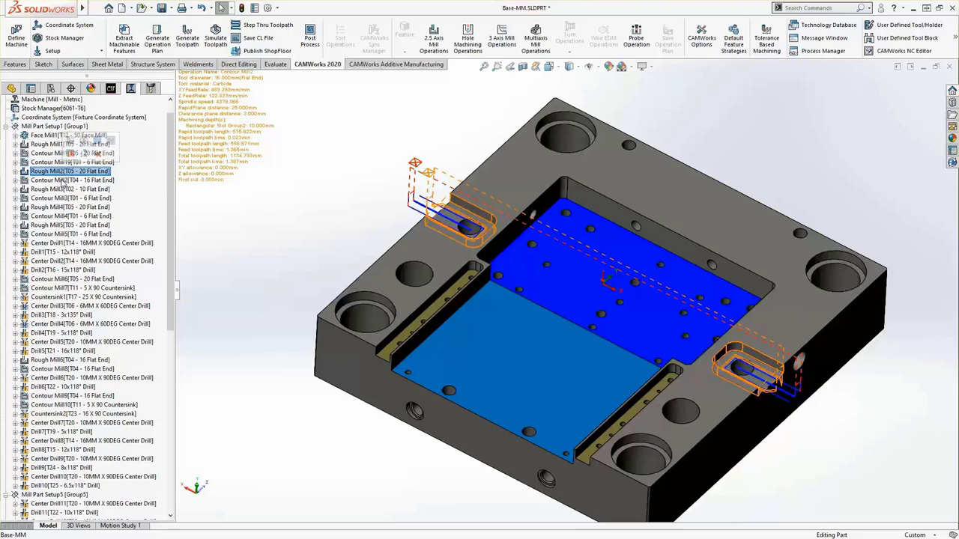
left_click(63, 190)
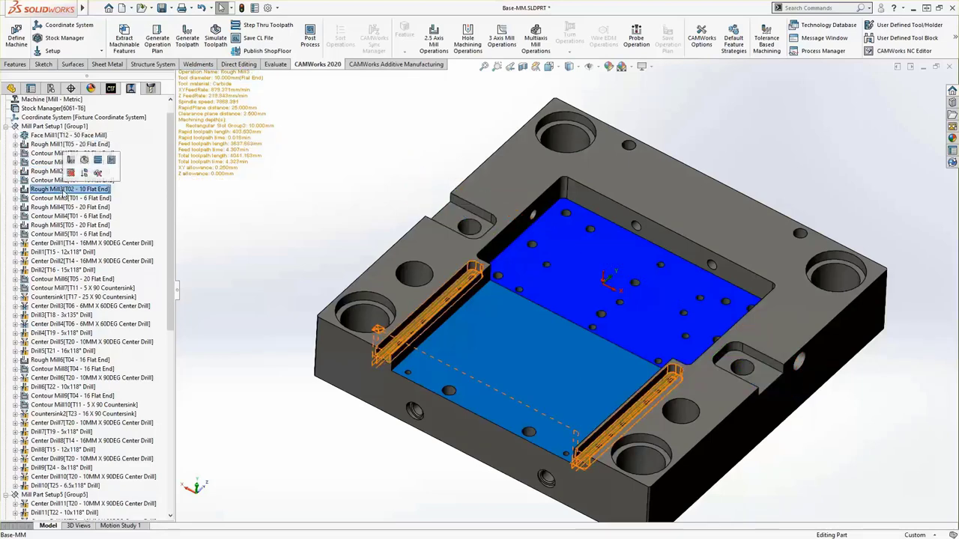
left_click(64, 198)
left_click(64, 208)
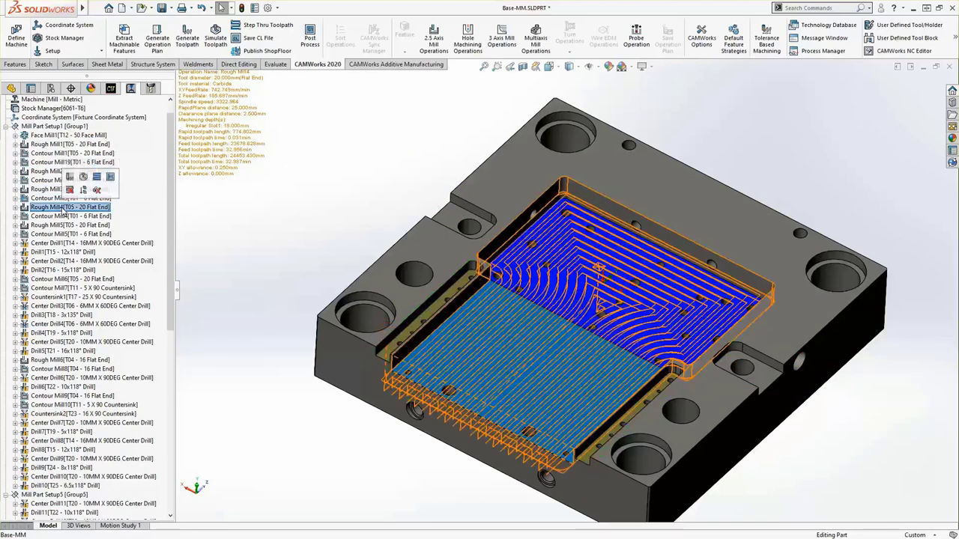
left_click(66, 217)
left_click(64, 226)
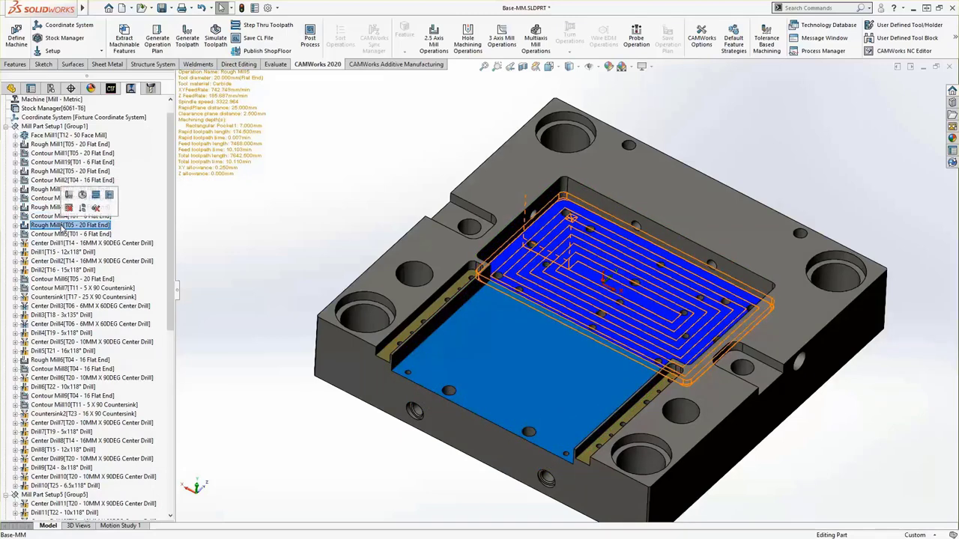
left_click(64, 234)
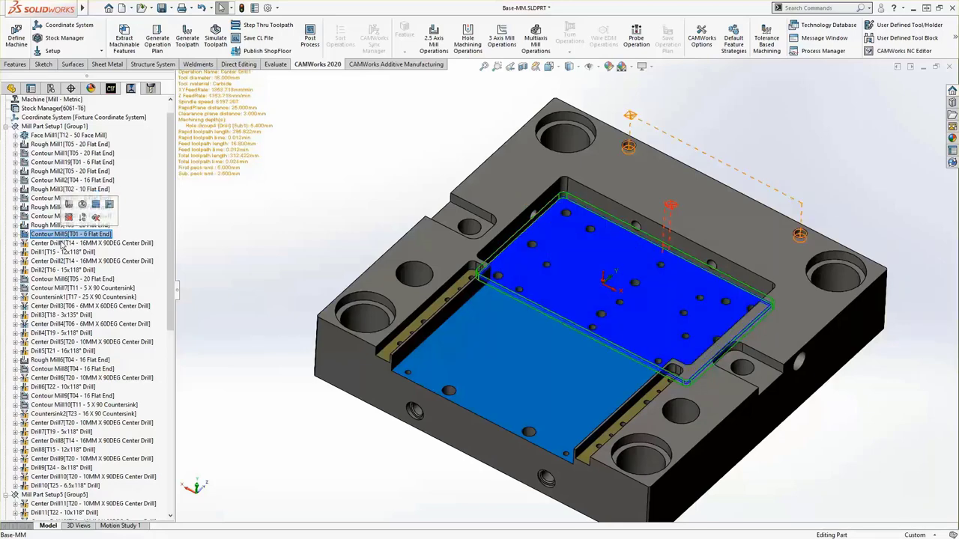
Inspect the toolpaths of Center Drill1, Drill1 and Center Drill2 on the model
left_click(64, 245)
middle_click_drag(524, 315, 516, 279)
scroll(716, 326, "down", 5)
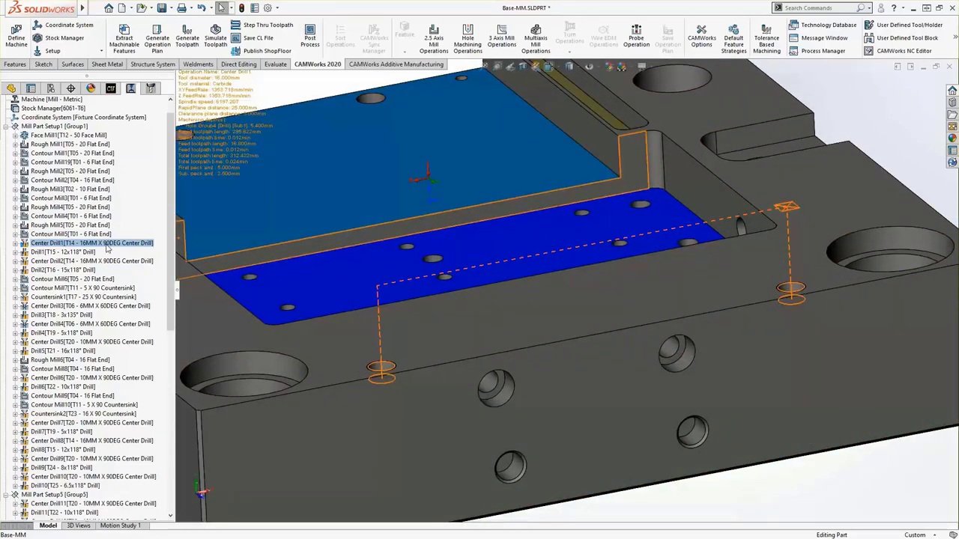
left_click(74, 252)
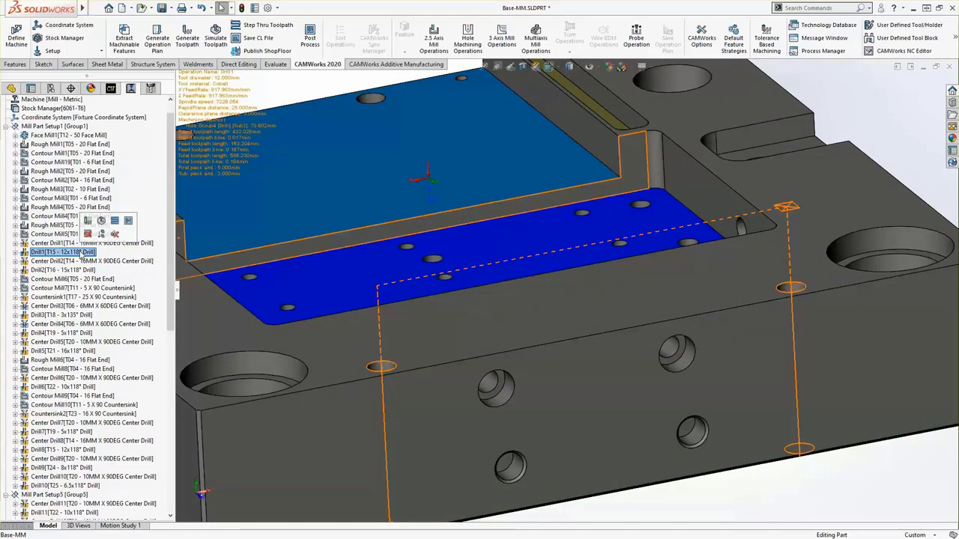
left_click(83, 260)
key("f")
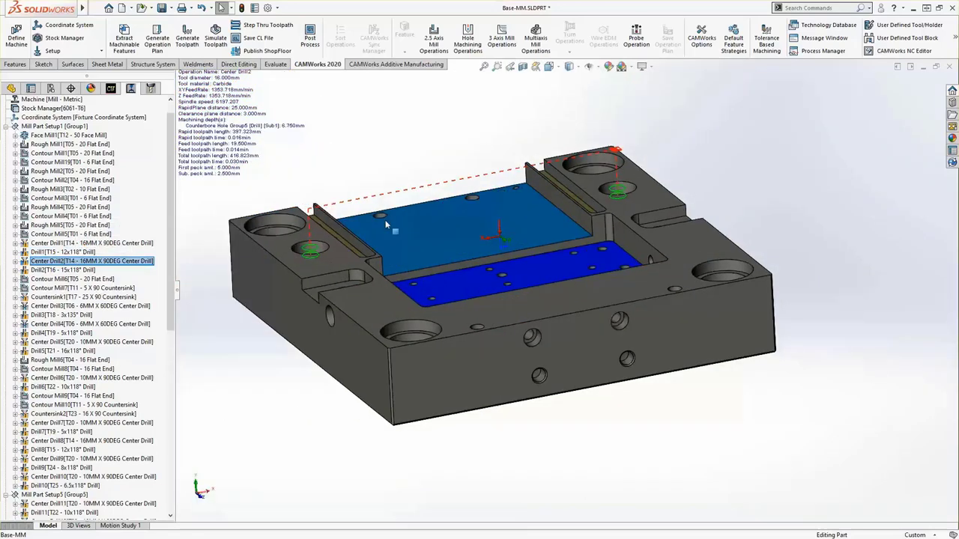
Inspect the toolpaths of Drill2, Contour Mill6 and Contour Mill7 close up at the counterbore hole
left_click(88, 278)
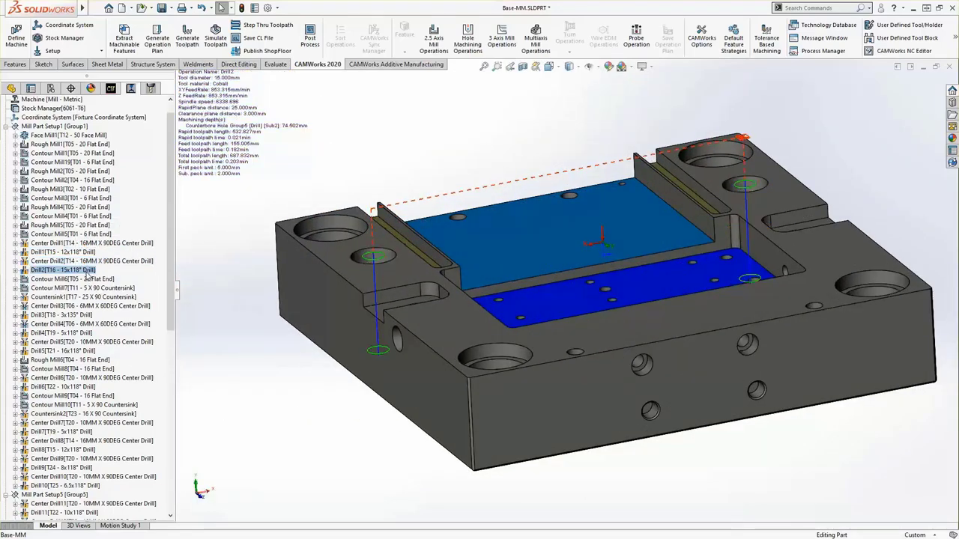
scroll(397, 315, "up", 10)
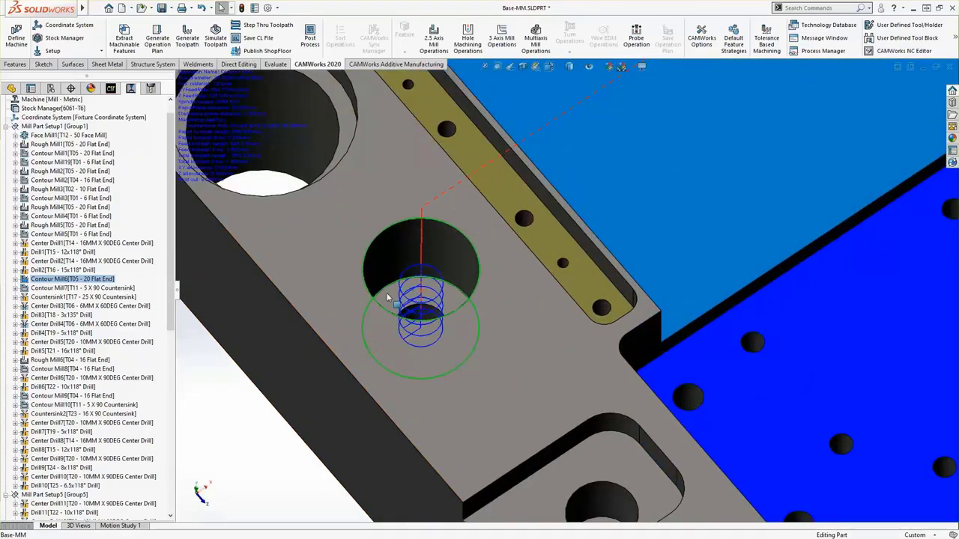
left_click(99, 289)
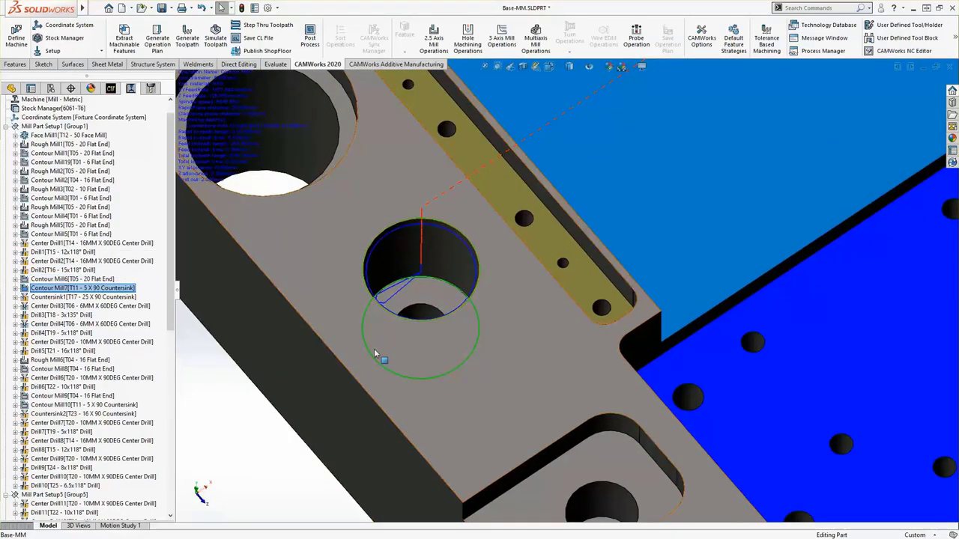
middle_click_drag(374, 353, 365, 260)
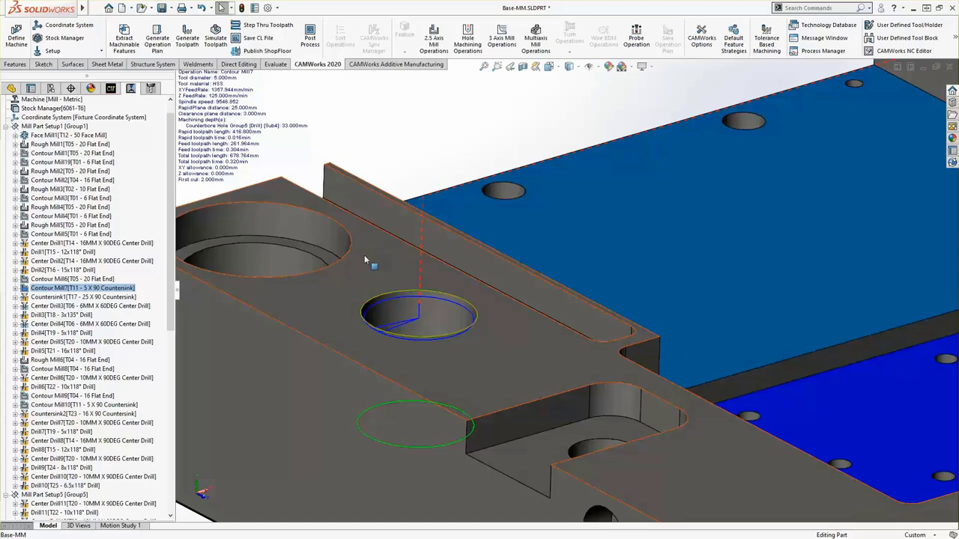
Show the toolpaths of the hole operations in order, from Countersink1 and Center Drill3 through Drill5
left_click(93, 297)
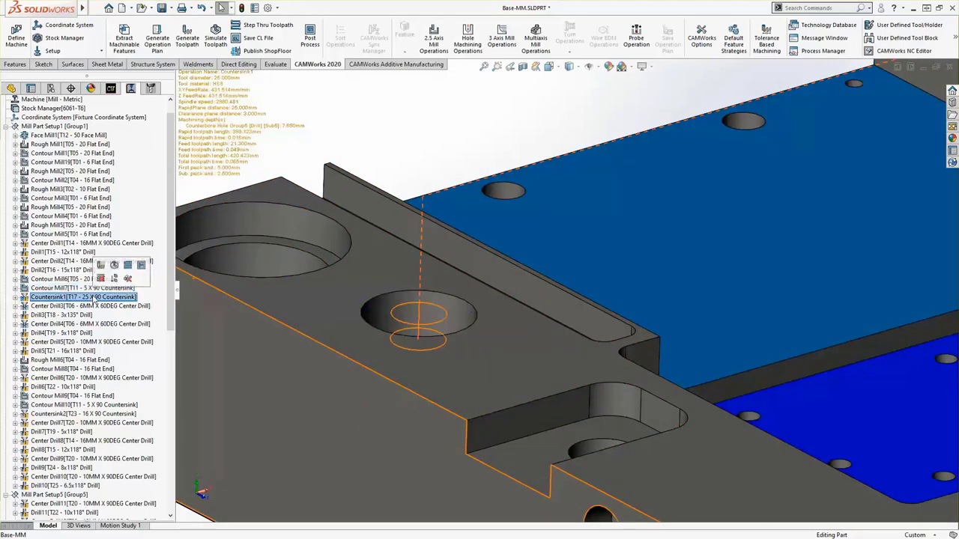
left_click(85, 307)
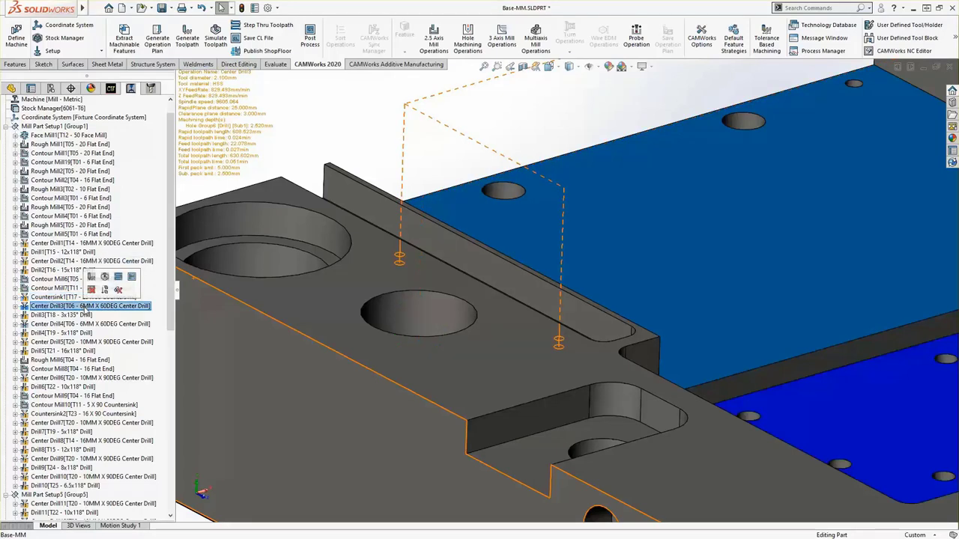
left_click(86, 315)
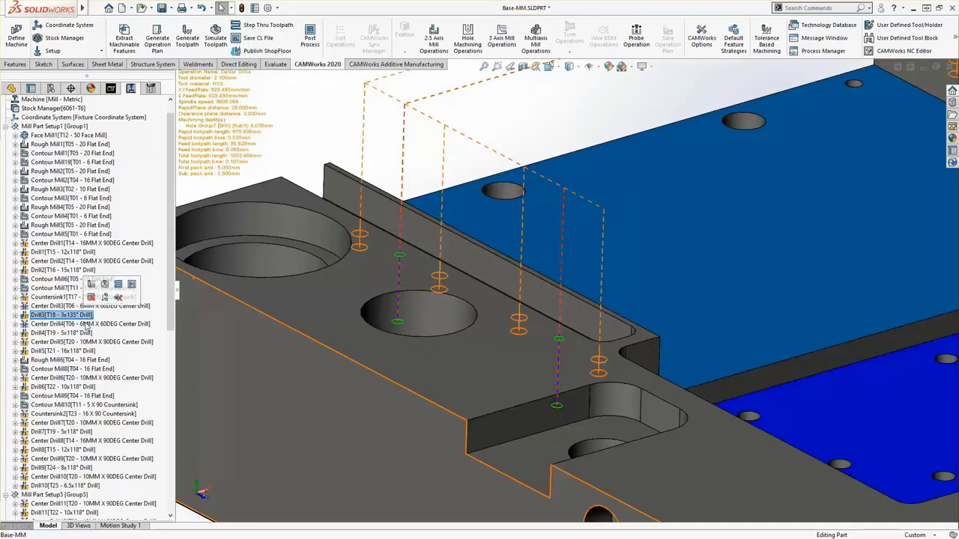
left_click(87, 325)
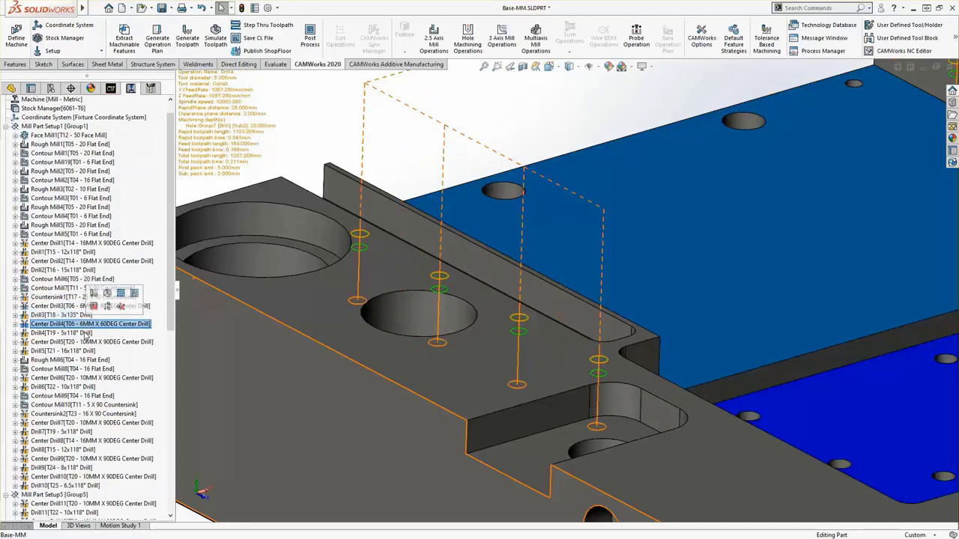
left_click(86, 333)
left_click(84, 343)
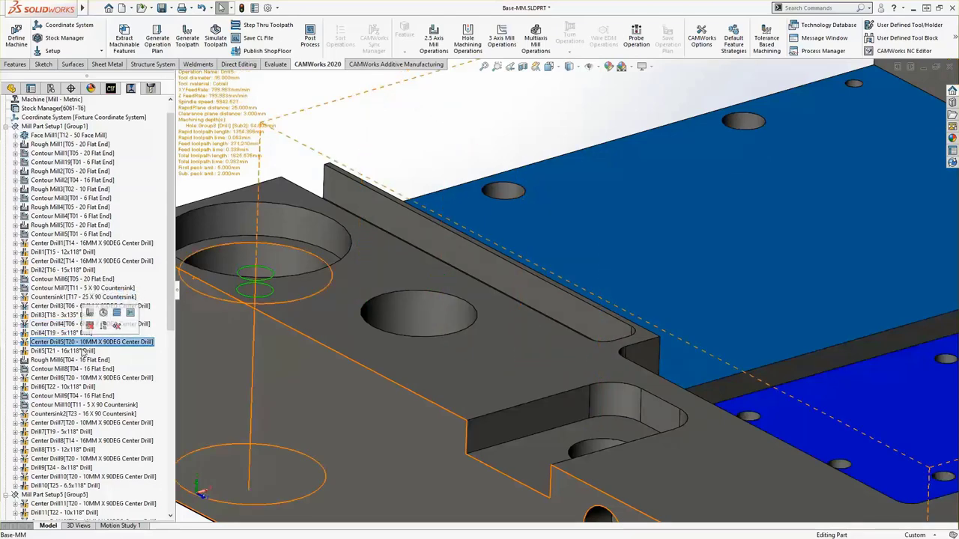
left_click(83, 350)
Inspect the toolpaths of Rough Mill6, Contour Mill8 and Center Drill6 on the part
left_click(86, 361)
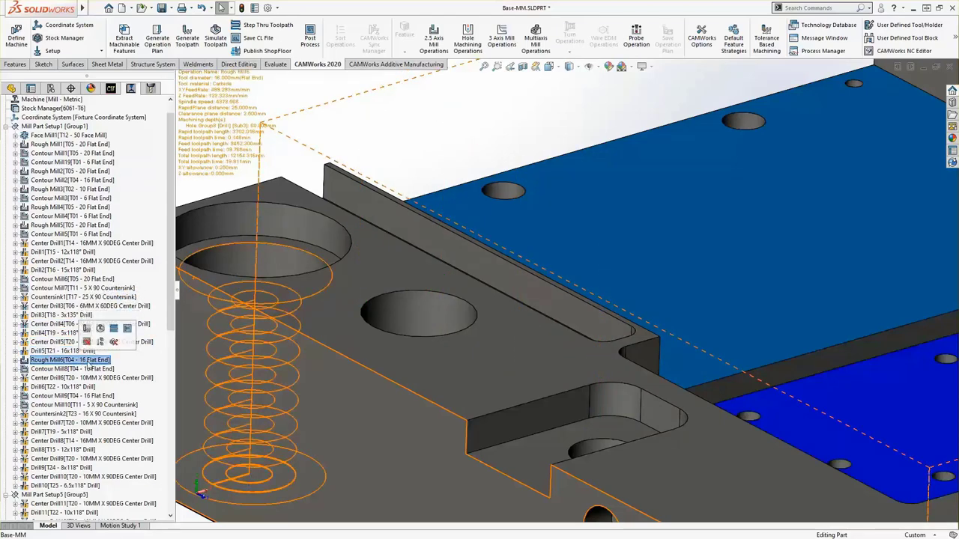
left_click(87, 369)
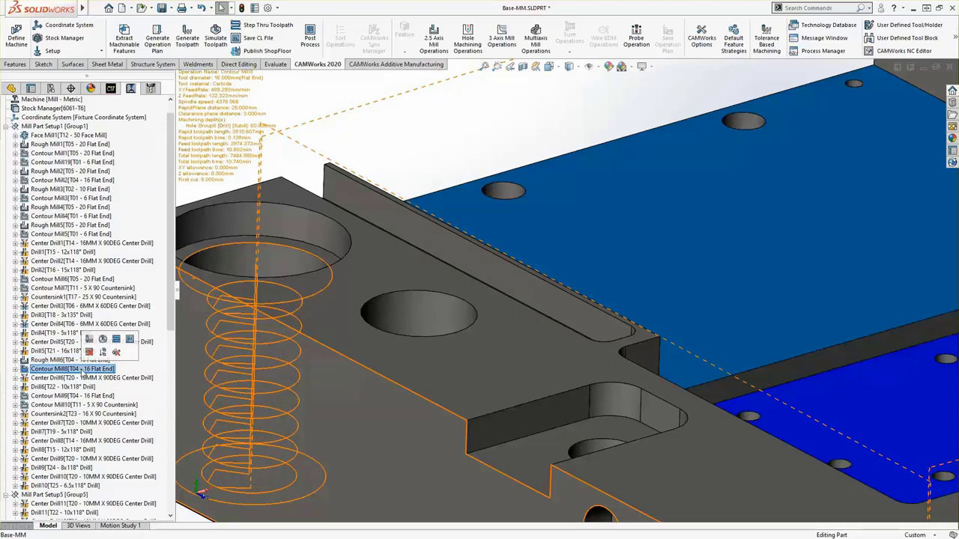
left_click(80, 378)
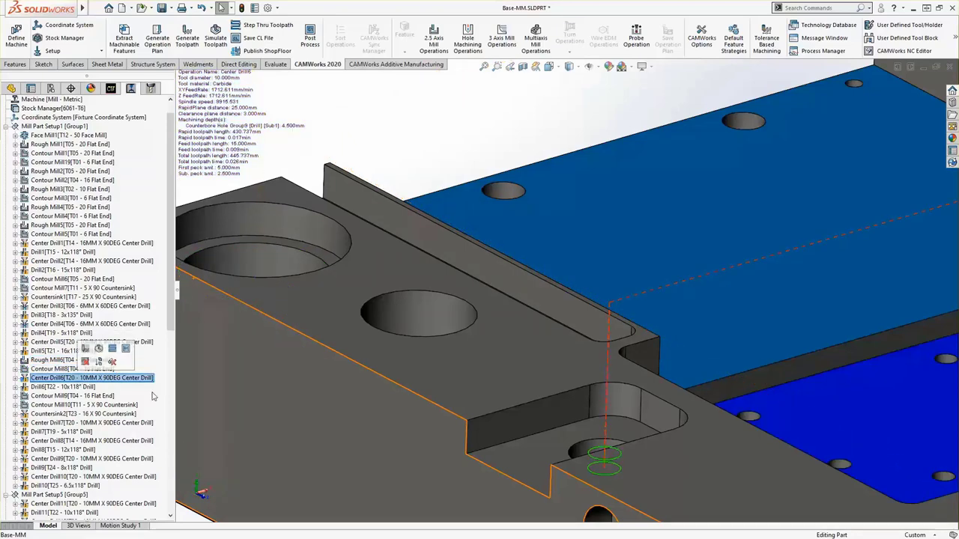
scroll(613, 420, "up", 5)
scroll(626, 337, "down", 5)
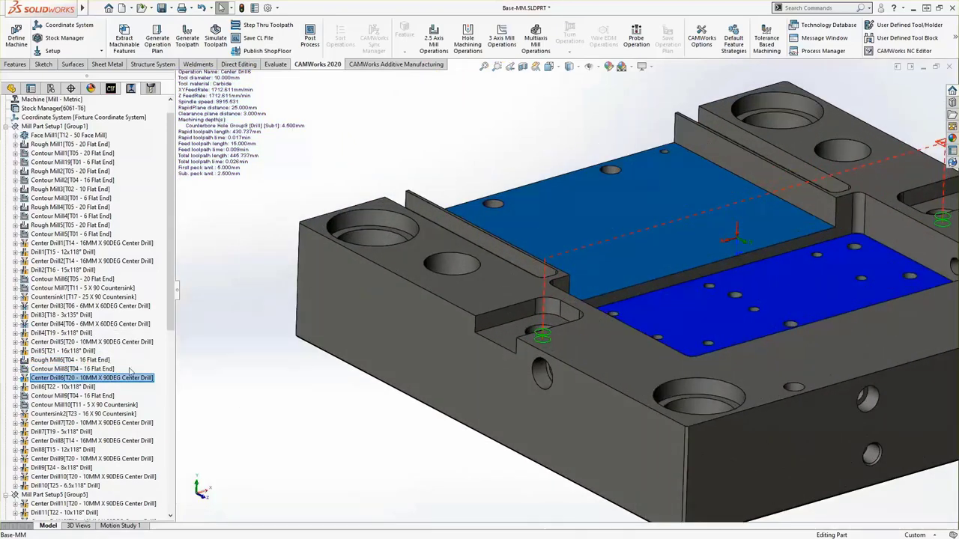
Inspect the toolpaths of Contour Mill9, Contour Mill10 and Countersink2 at the counterbore hole in the slot
left_click(83, 396)
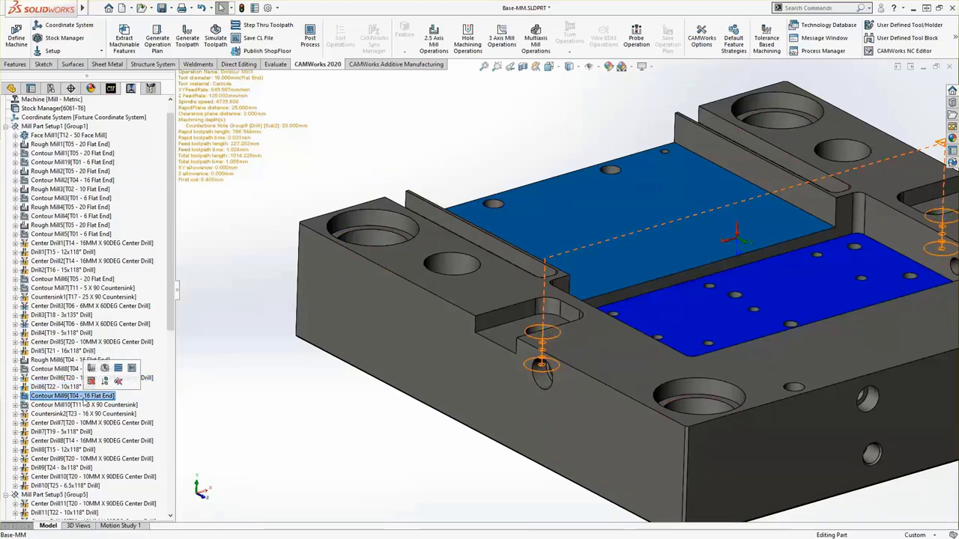
left_click(84, 404)
scroll(396, 374, "up", 1)
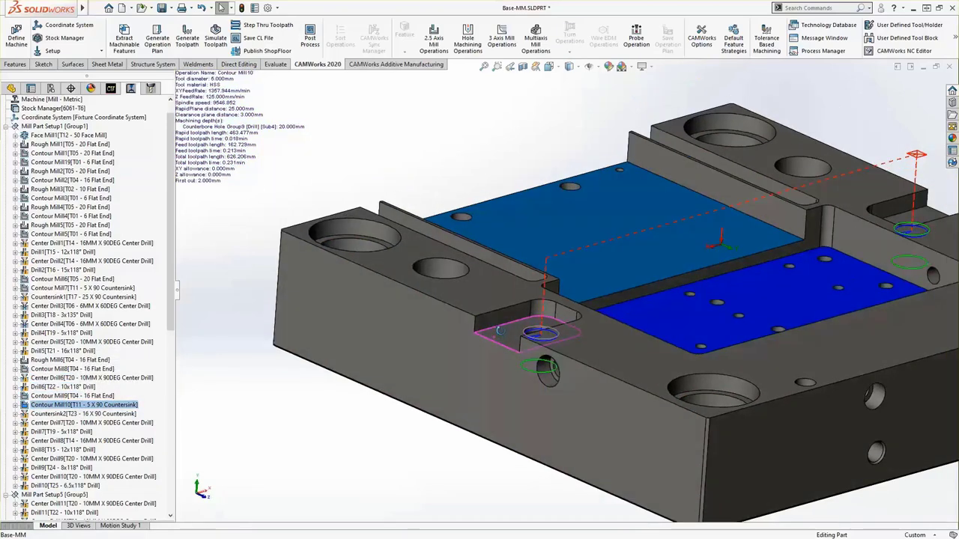
scroll(543, 329, "down", 6)
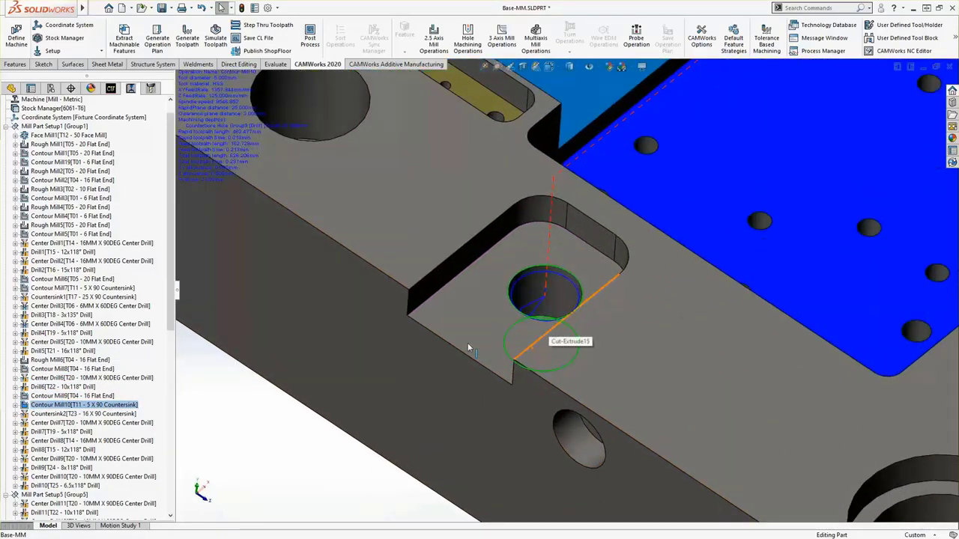
left_click(83, 414)
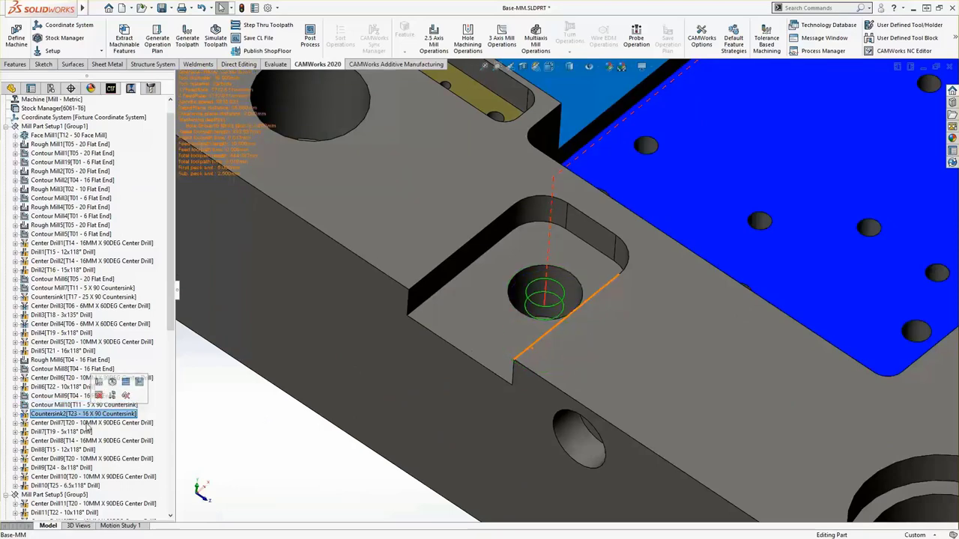
Inspect the toolpaths of the hole operations from Center Drill7 through Drill10, including Drill8 and Drill9, on the part
left_click(88, 423)
scroll(440, 309, "up", 8)
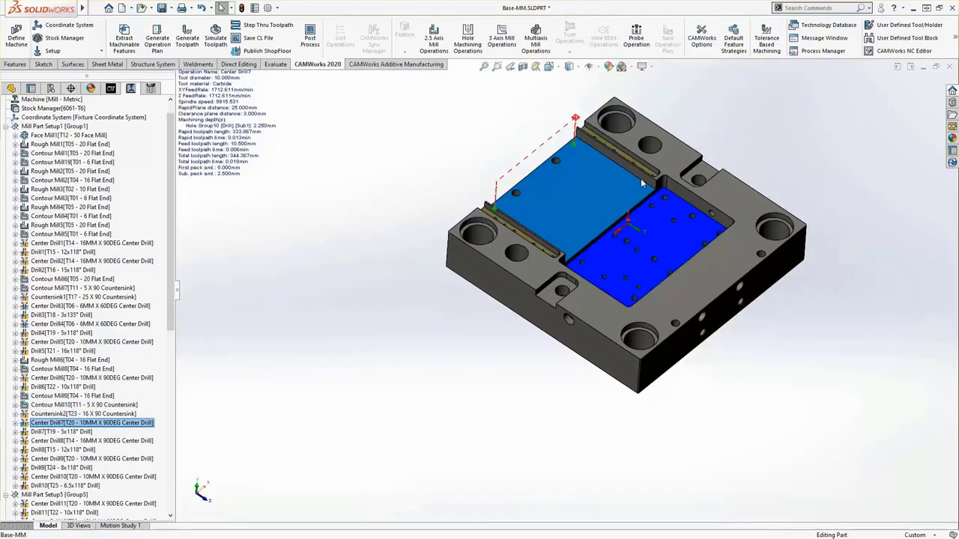
scroll(531, 192, "down", 4)
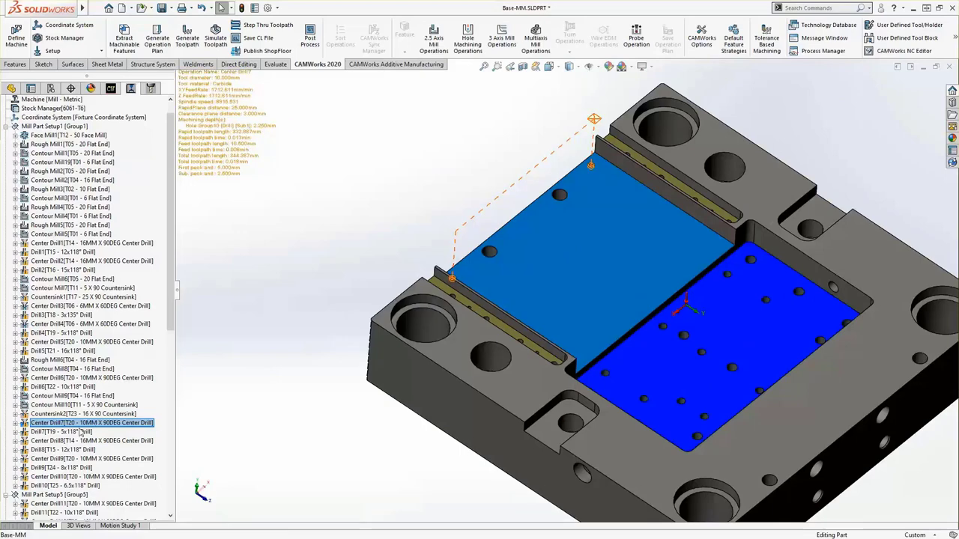
left_click(75, 441)
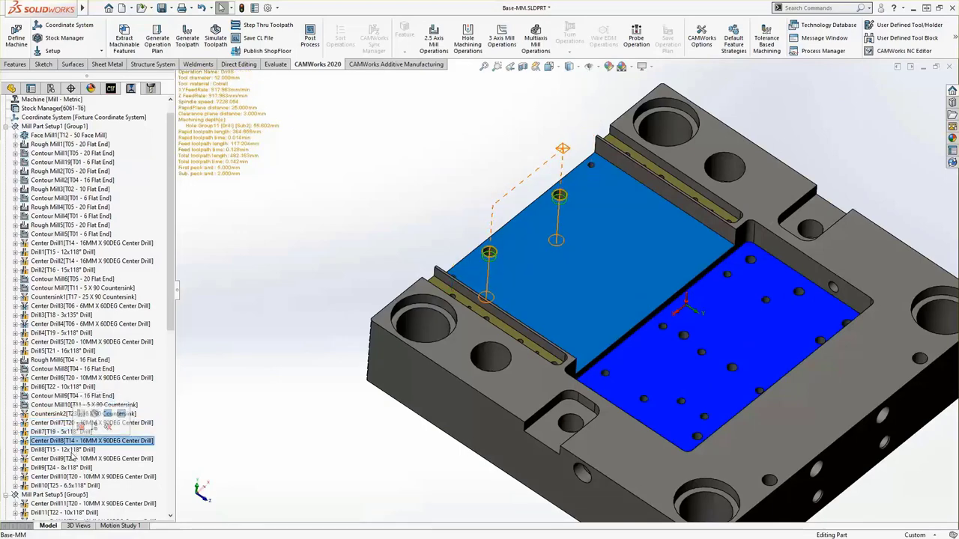
left_click(67, 460)
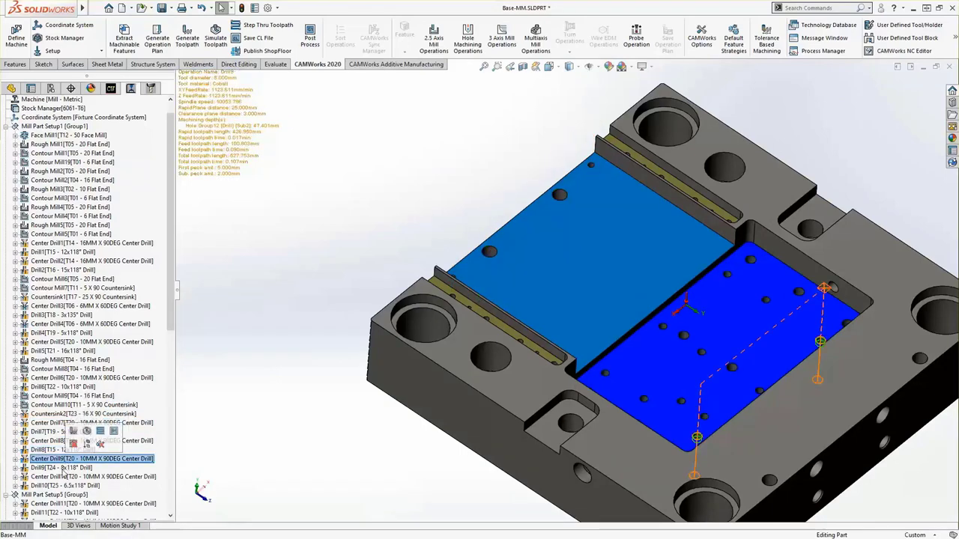
left_click(60, 477)
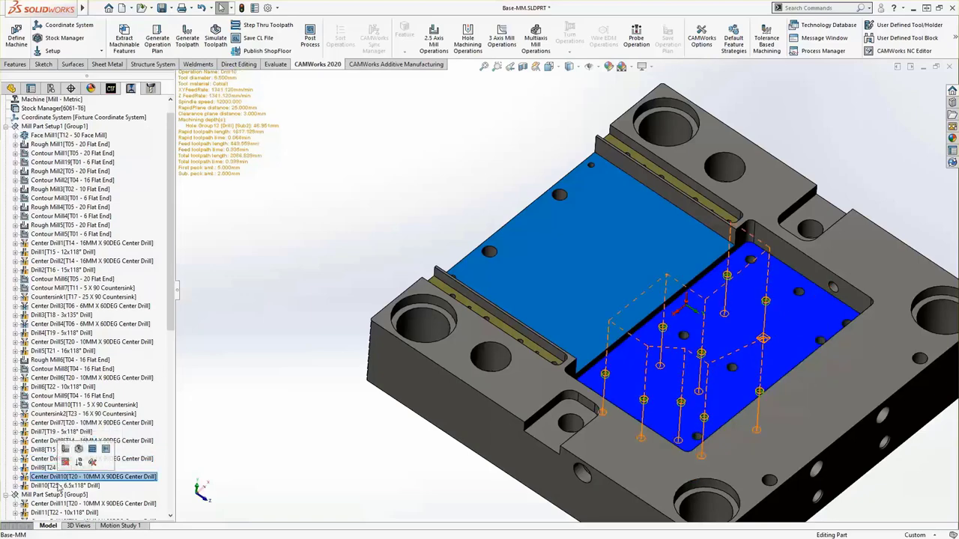
left_click(59, 486)
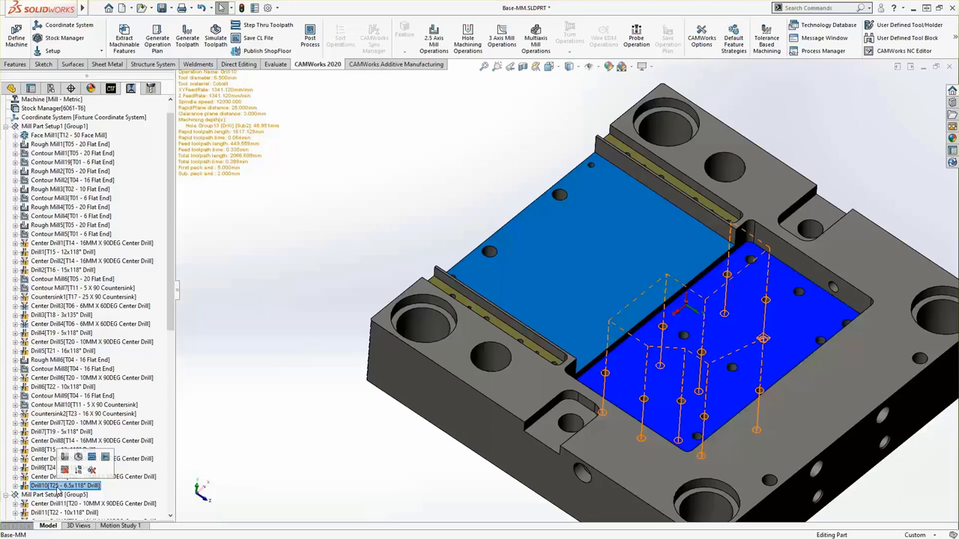
left_click(47, 468)
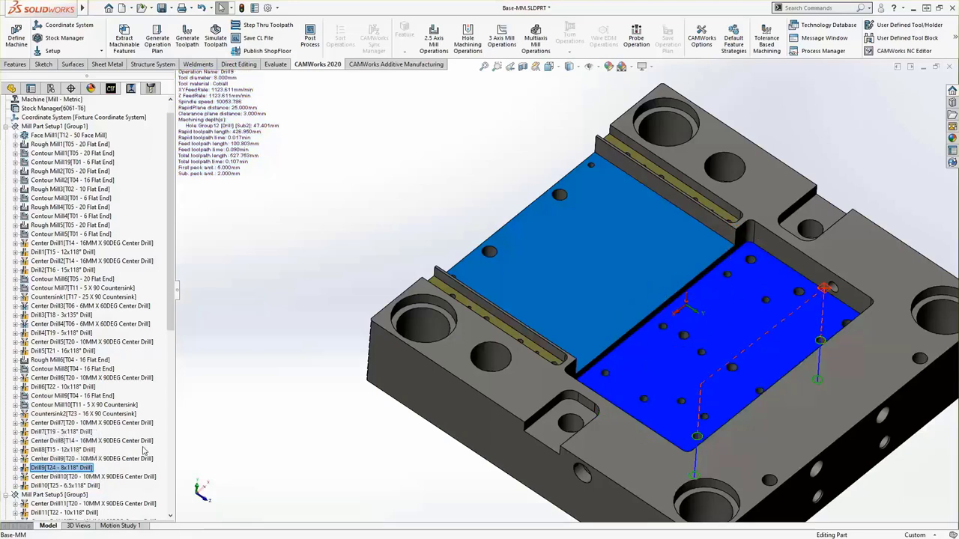
left_click(80, 450)
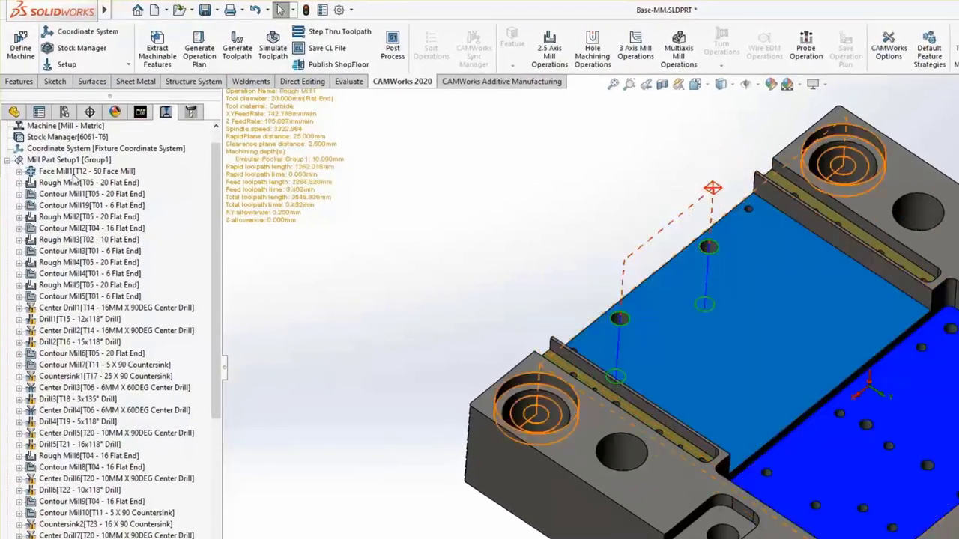
Sort the operations of Mill Part Setup1 by operation type, placing Rough Mill and Contour Mill directly after Face Mill
right_click(70, 161)
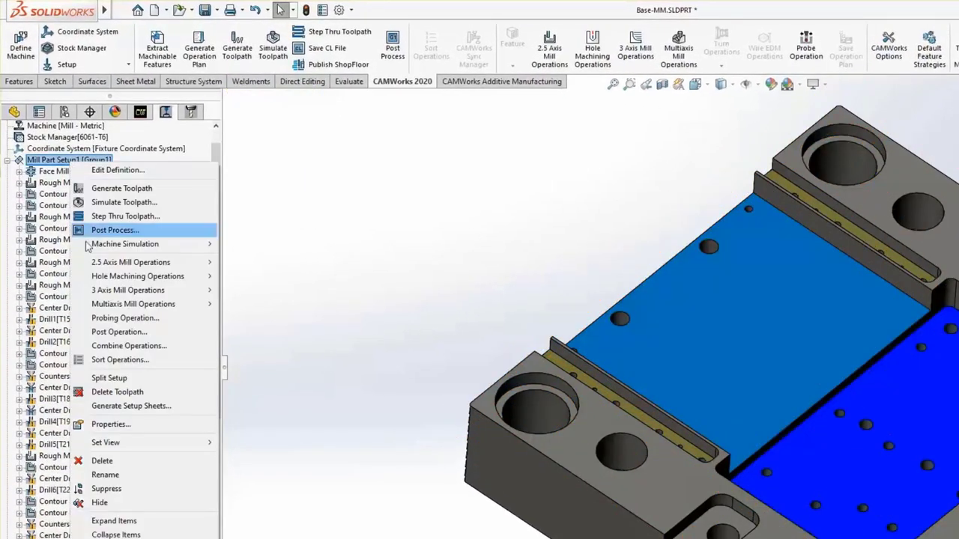
left_click(121, 360)
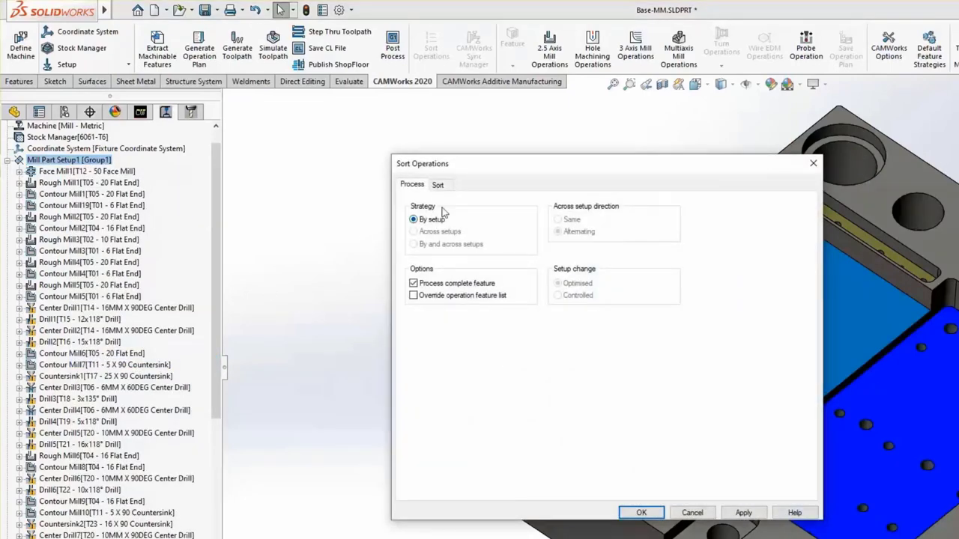
left_click(438, 185)
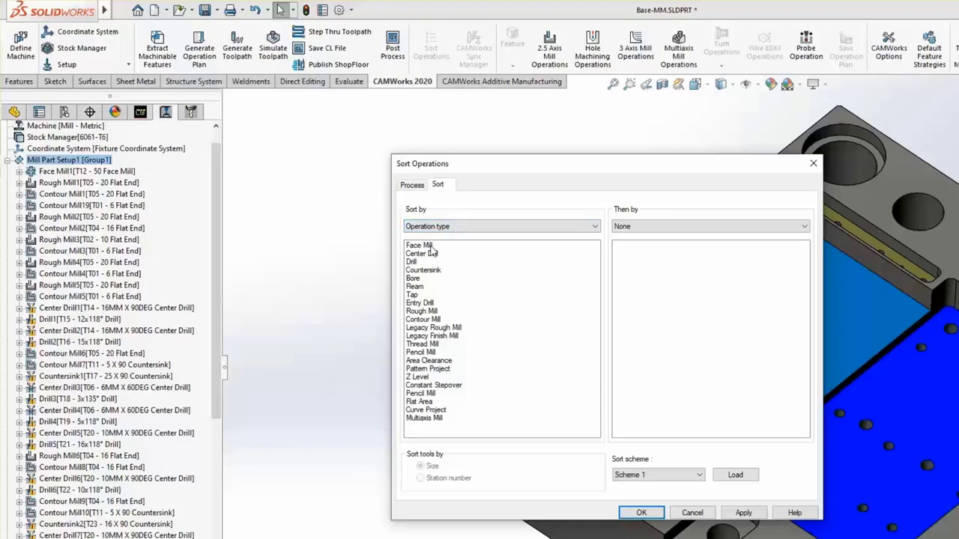
left_click_drag(428, 310, 433, 264)
left_click_drag(437, 321, 440, 263)
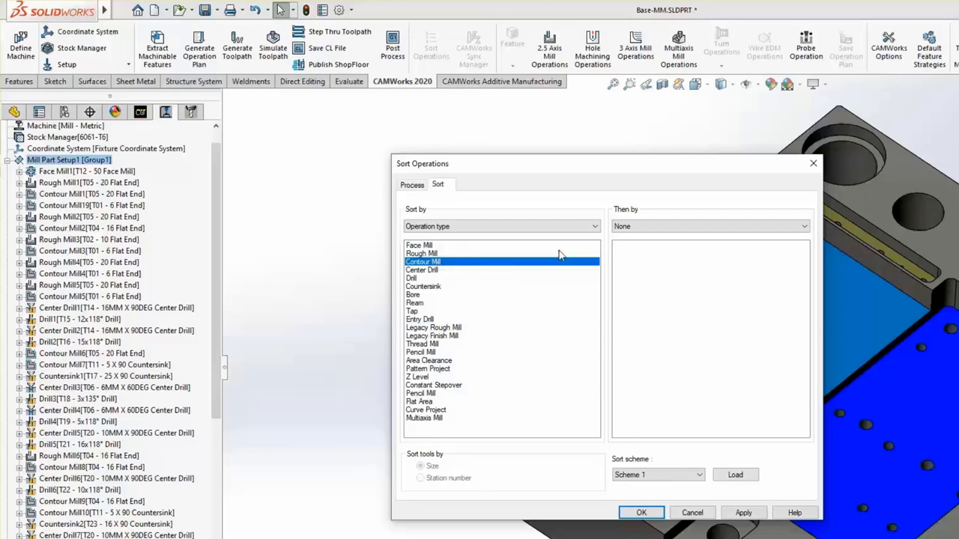
Add Tool as the second sort criterion and apply the sorting to the operations
left_click(651, 233)
left_click(648, 247)
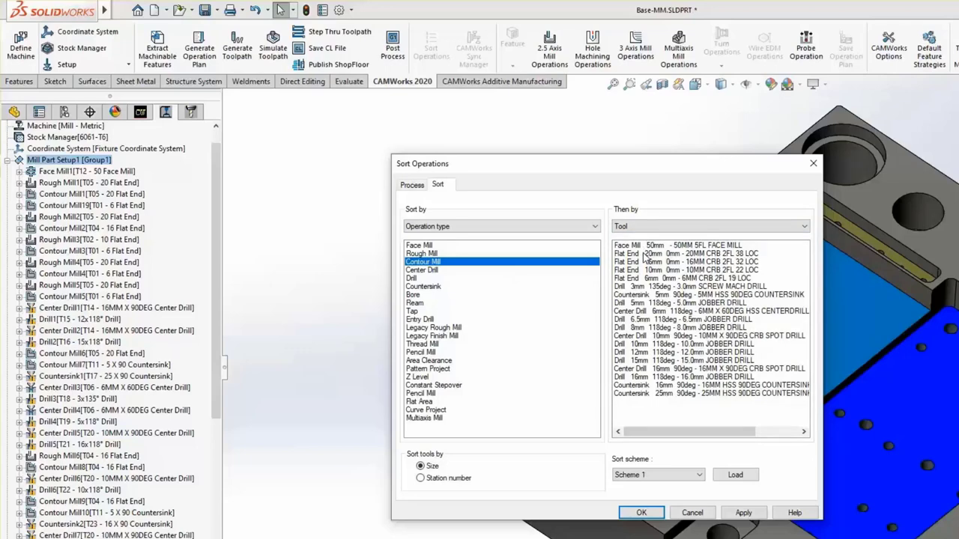
left_click(641, 513)
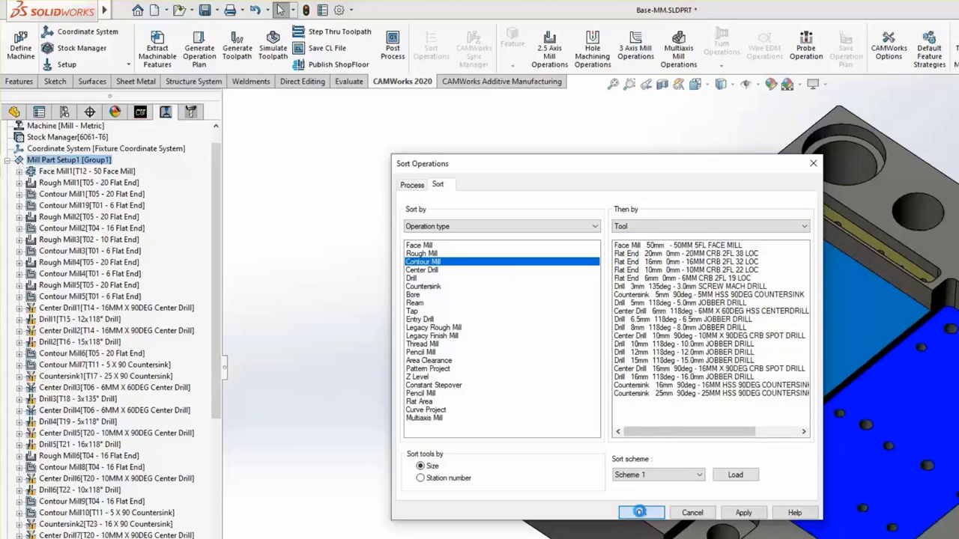
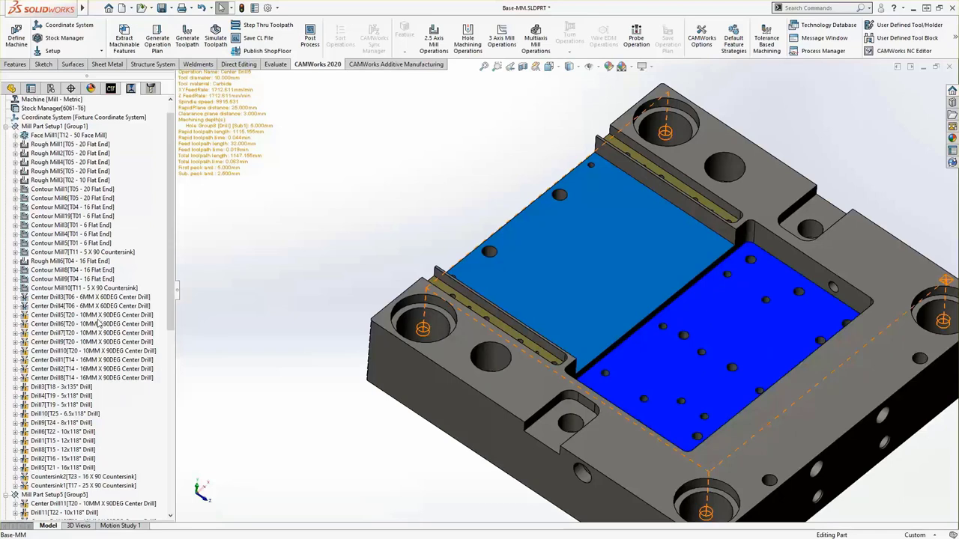
In the tool tree, reassign all center drill operations of T20 (10MM X 90DEG) to T14 (16MM X 90DEG Center Drill)
left_click(150, 89)
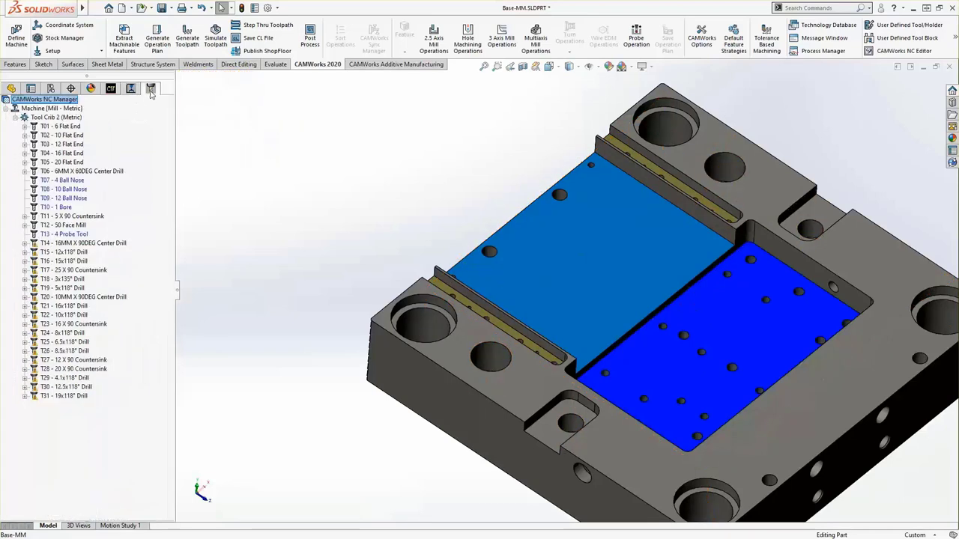
left_click(24, 243)
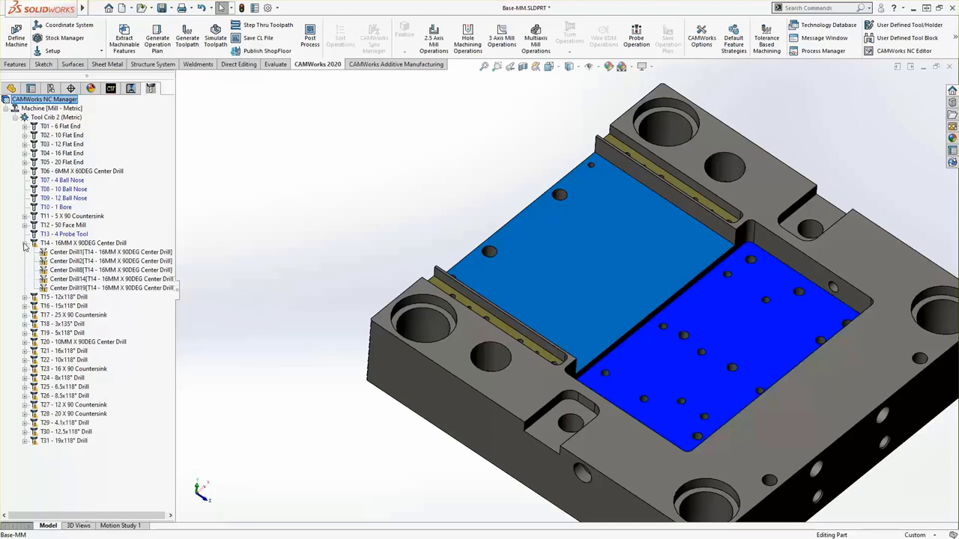
left_click(25, 342)
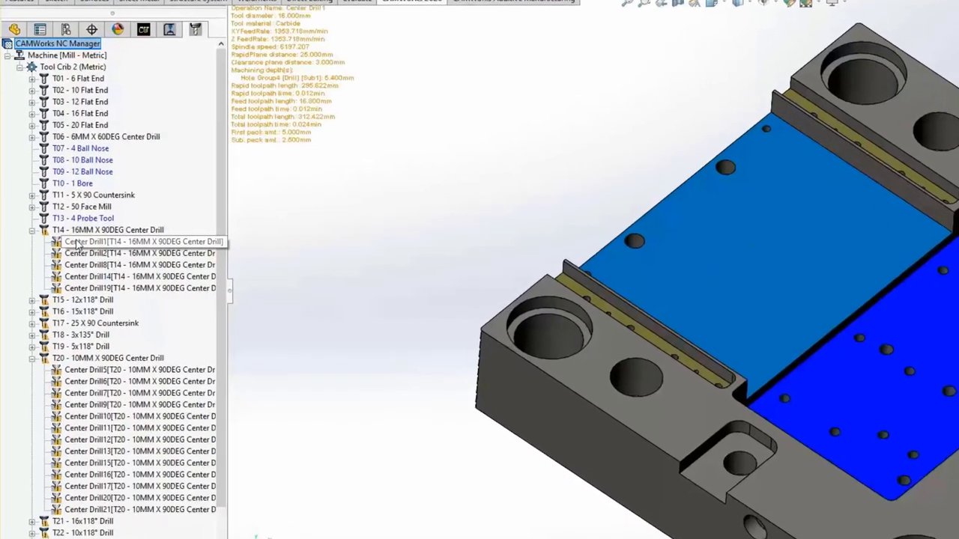
left_click(90, 374)
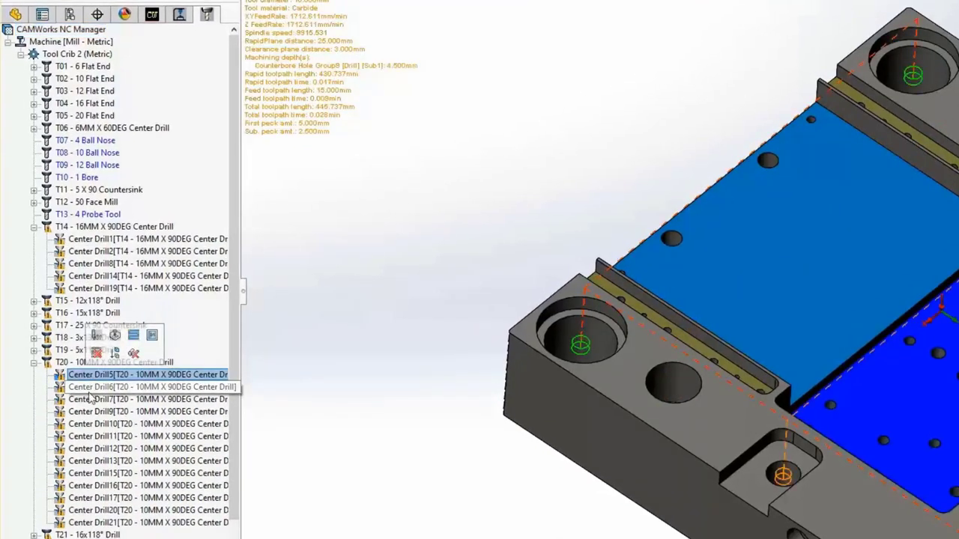
left_click(90, 522, "shift")
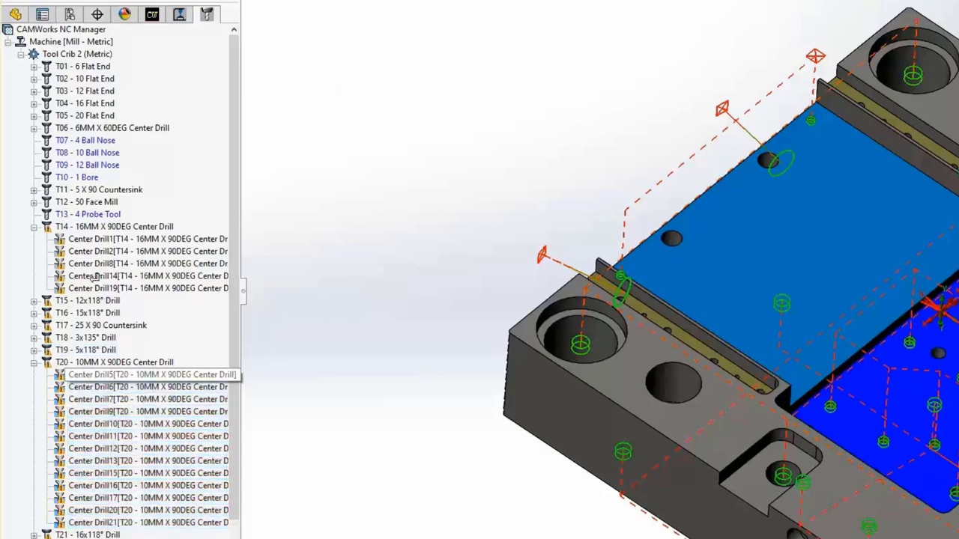
left_click(88, 227)
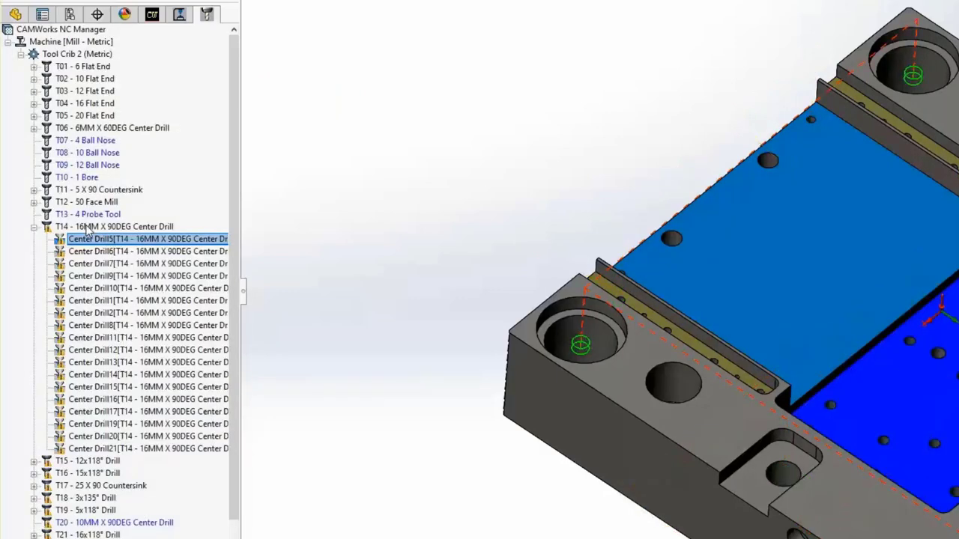
Check the tool assignments of the center drill operations in both the operation tree and the tool tree
left_click(179, 15)
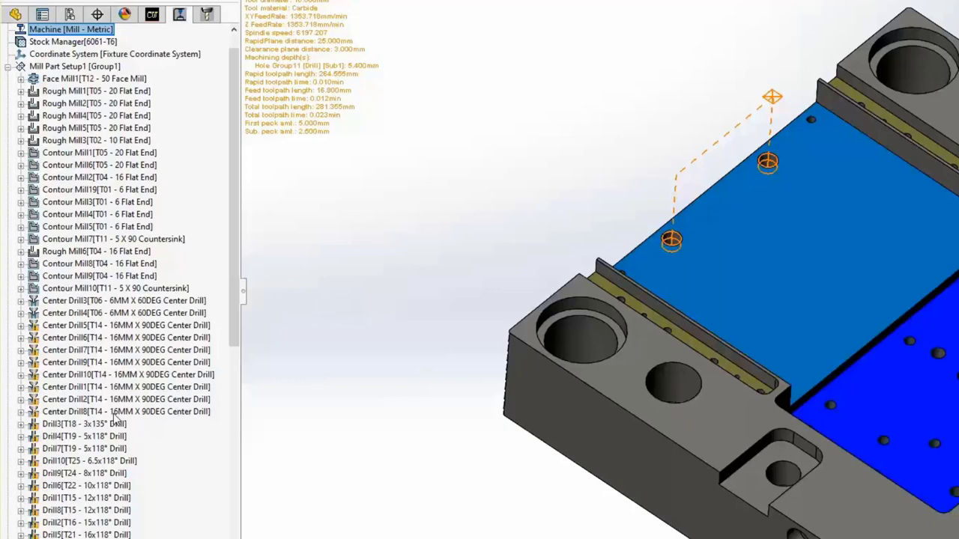
left_click(205, 16)
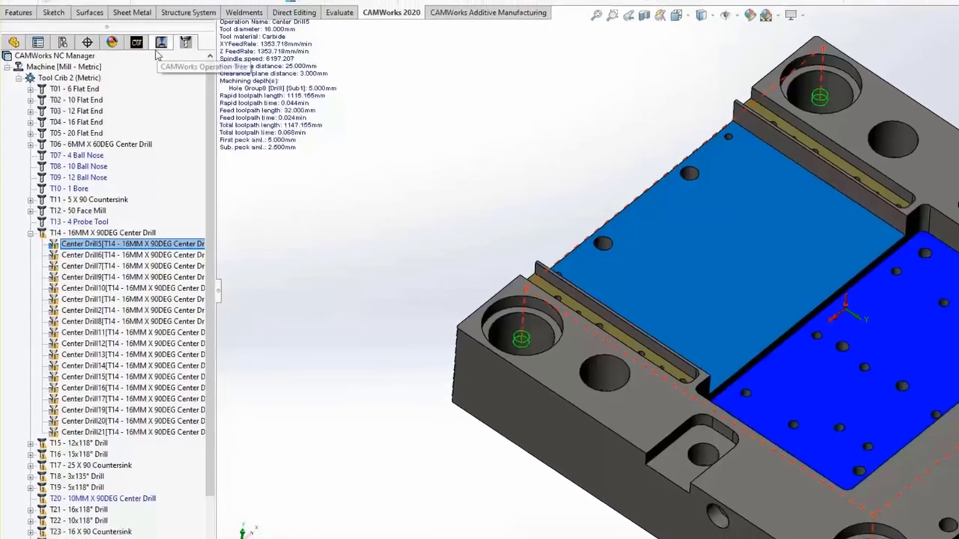
left_click(178, 20)
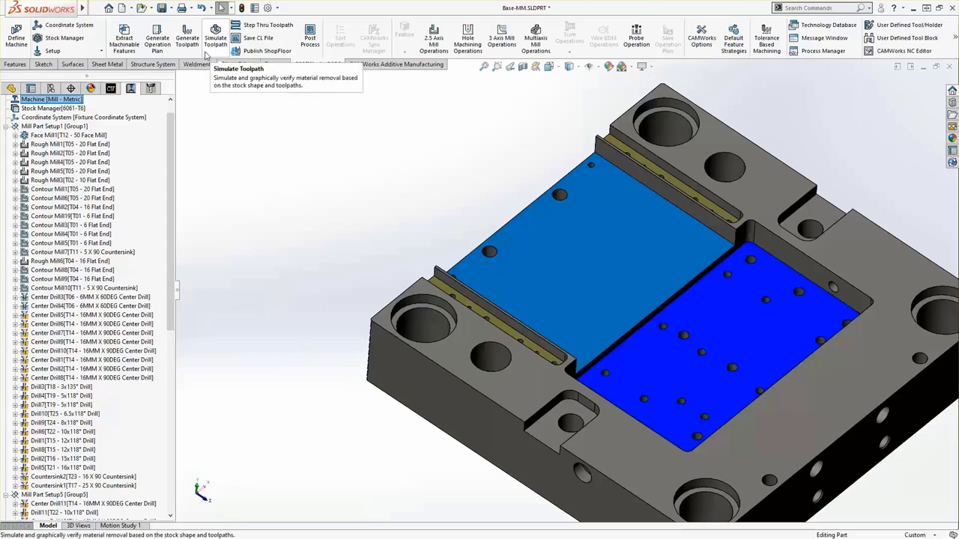
right_click(64, 127)
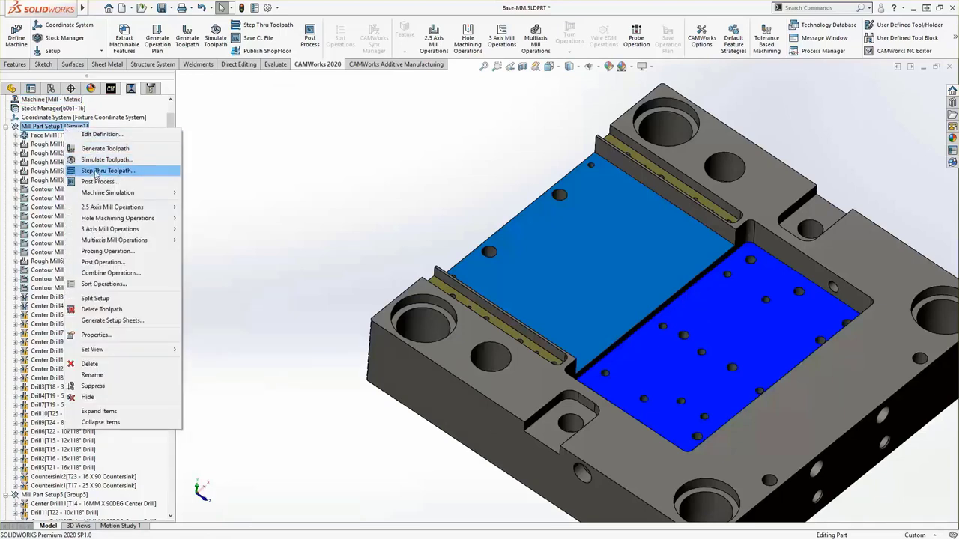
key("Escape")
right_click(91, 136)
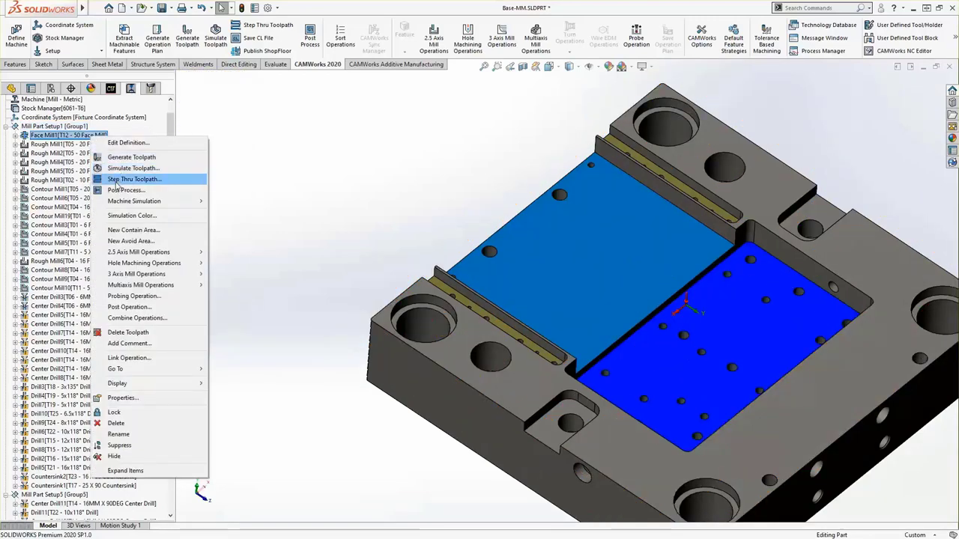
left_click(82, 129)
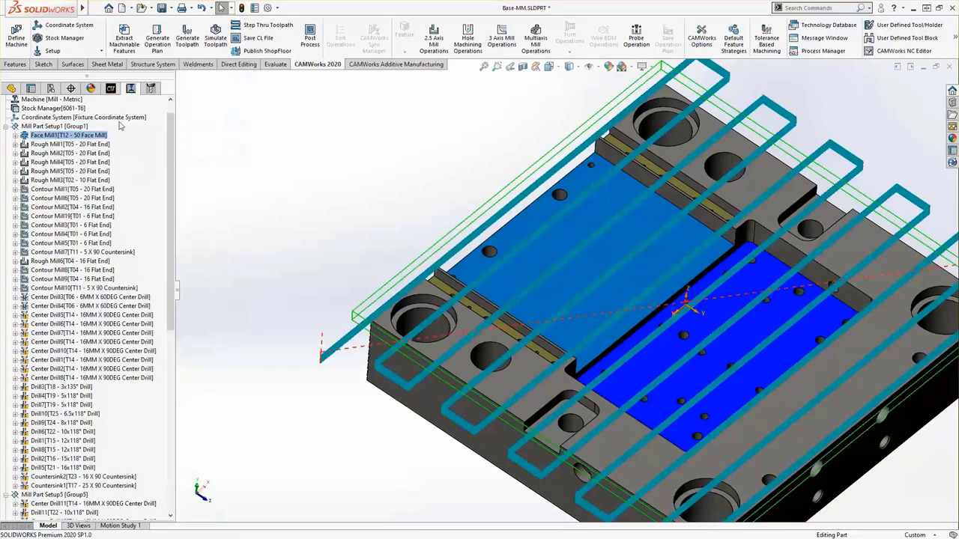
Start the toolpath simulation of Mill Part Setup1, set it to stop at Next Operation, lower the speed and run Face Mill1
right_click(84, 129)
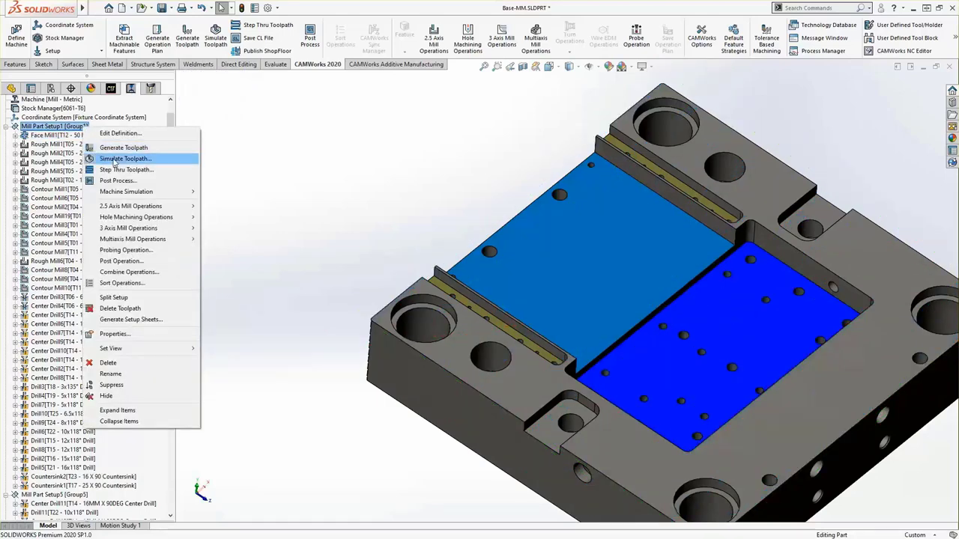
left_click(114, 160)
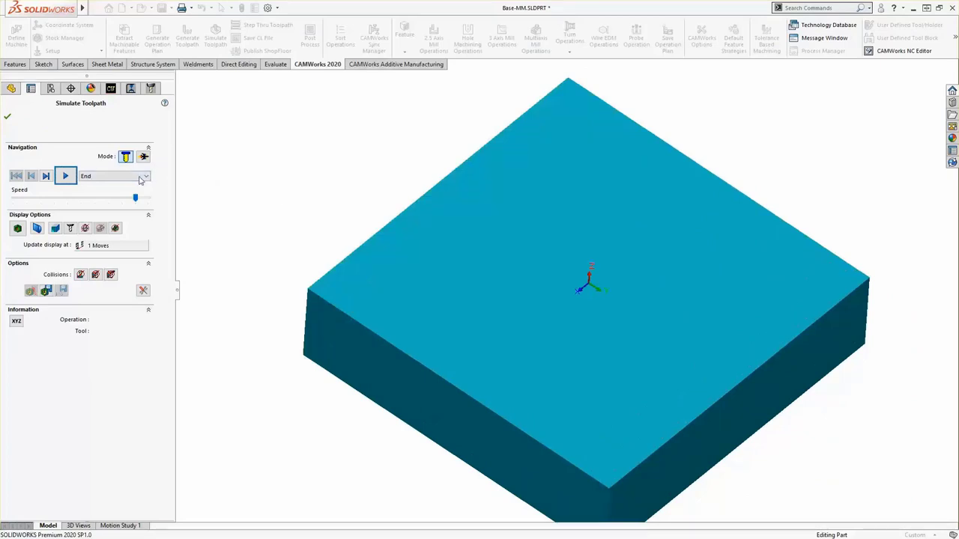
left_click(127, 179)
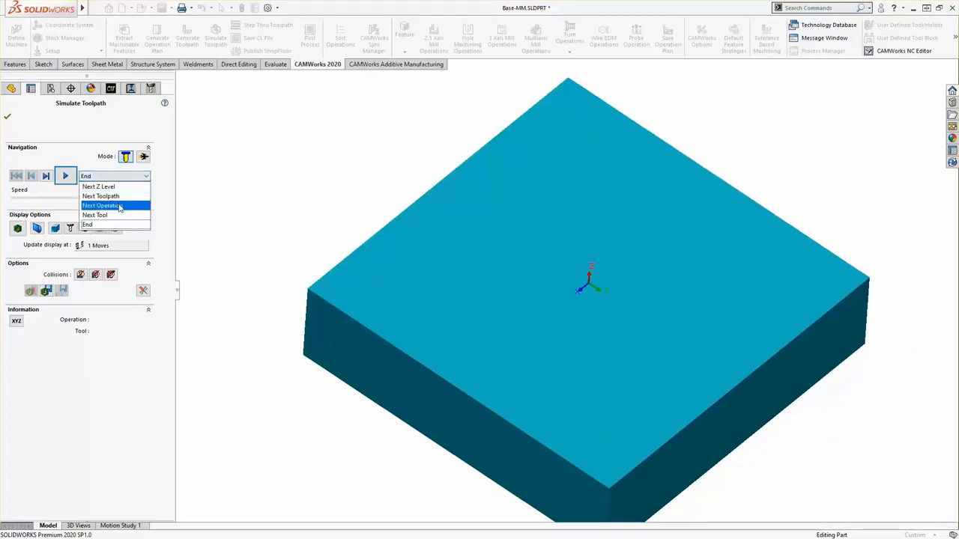
left_click(124, 205)
left_click_drag(136, 200, 122, 199)
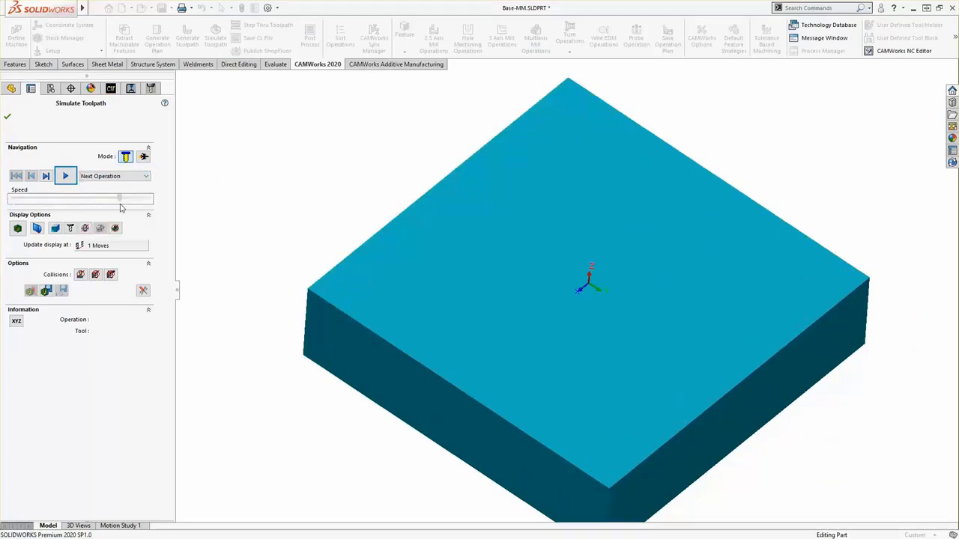
left_click(66, 178)
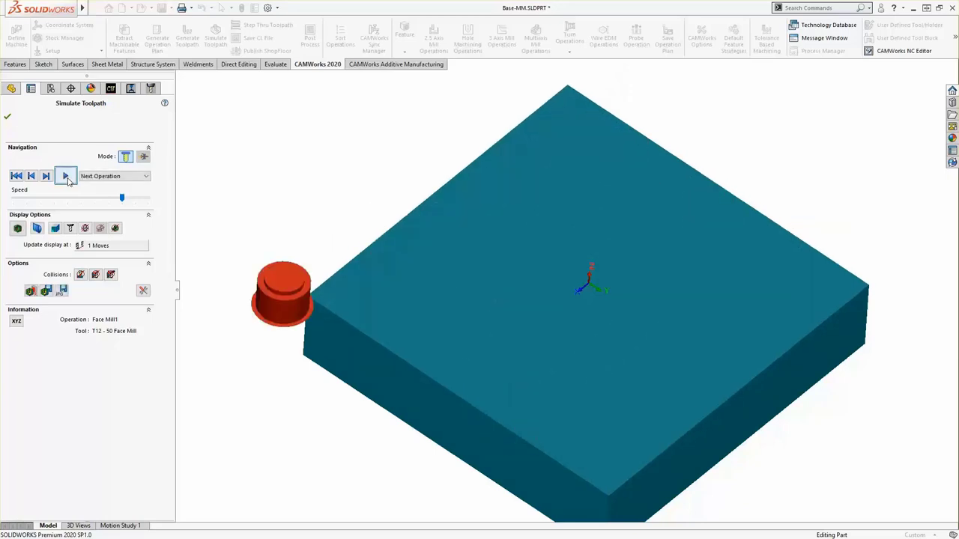
Compare the simulated stock with the target part, turn the comparison off, and view the stock sectioned along the XZ plane
left_click(18, 228)
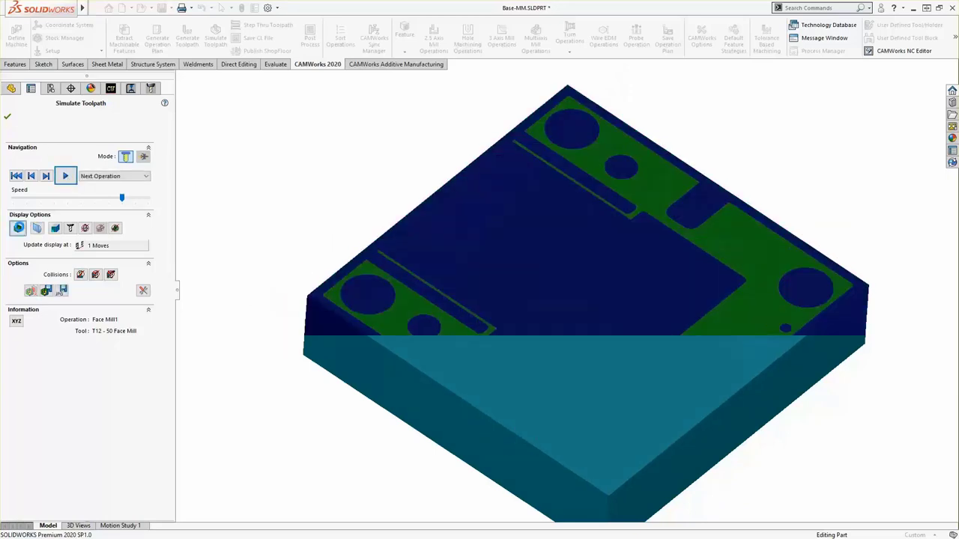
left_click(20, 230)
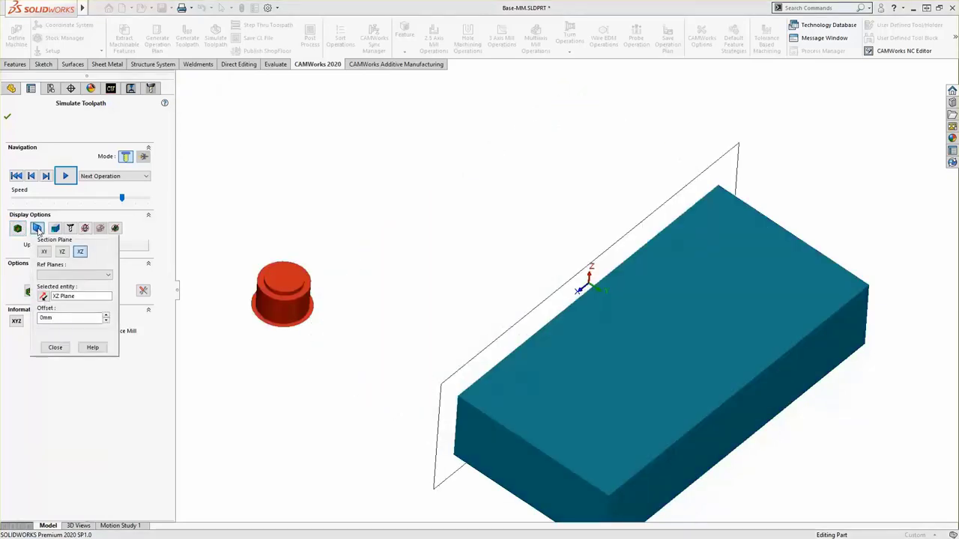
middle_click_drag(452, 371, 525, 256)
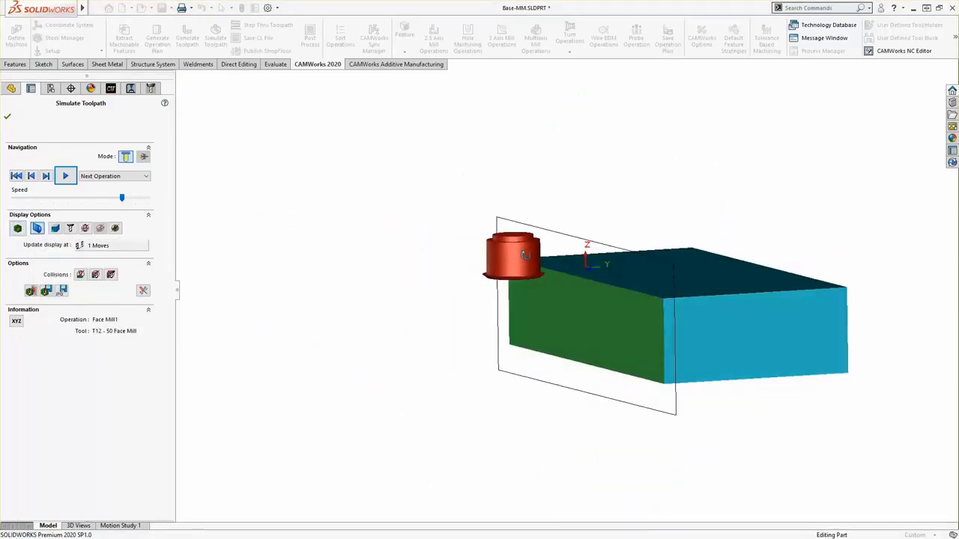
Turn off the section view and set the simulated stock to Translucent Display
left_click(36, 229)
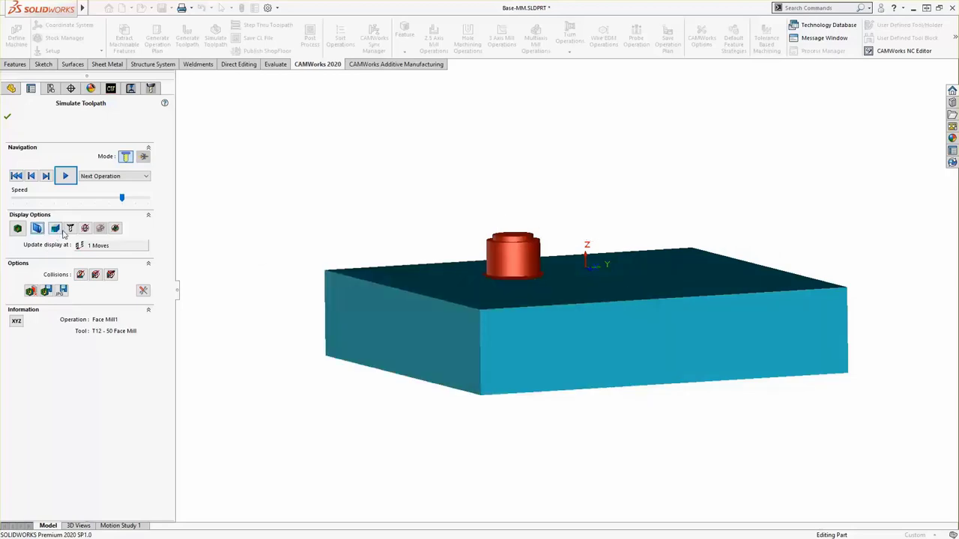
left_click(55, 234)
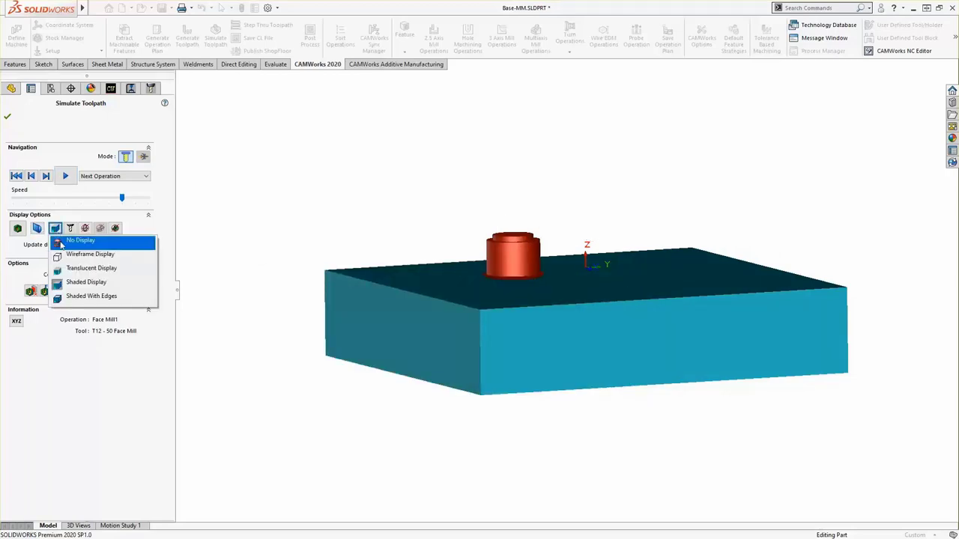
left_click(60, 241)
left_click(62, 282)
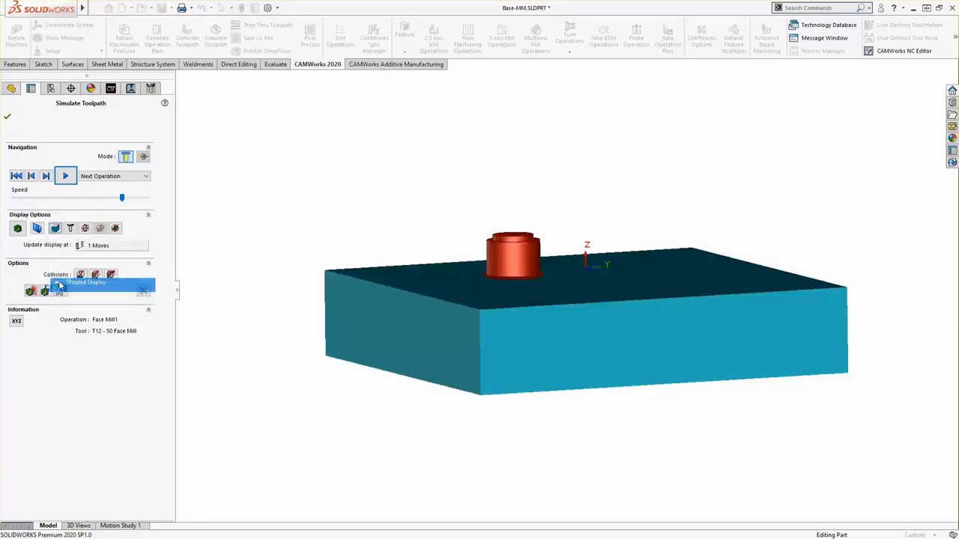
left_click(55, 229)
left_click(62, 267)
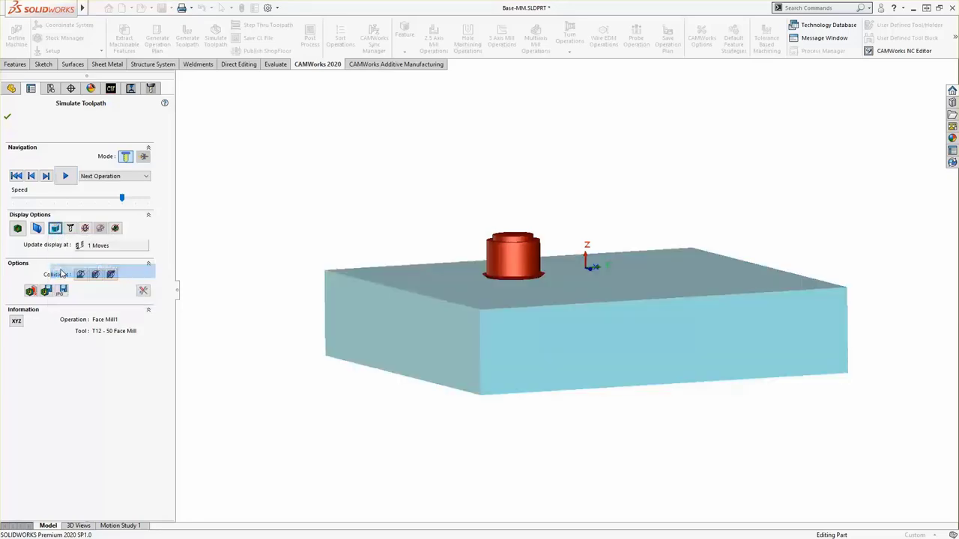
Preview the cutting tool in Wireframe and Translucent Display, and return it to Shaded Display
left_click(70, 229)
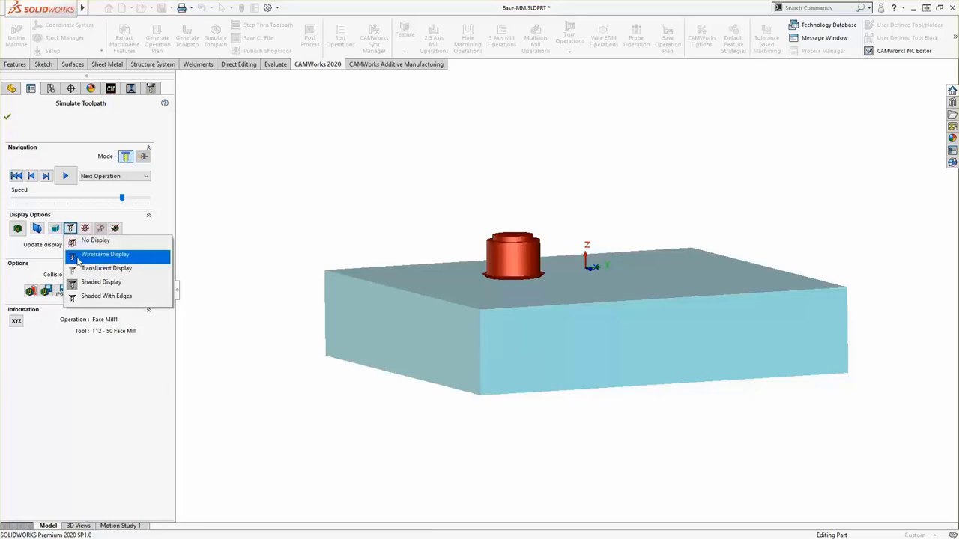
left_click(75, 254)
left_click(70, 229)
left_click(77, 269)
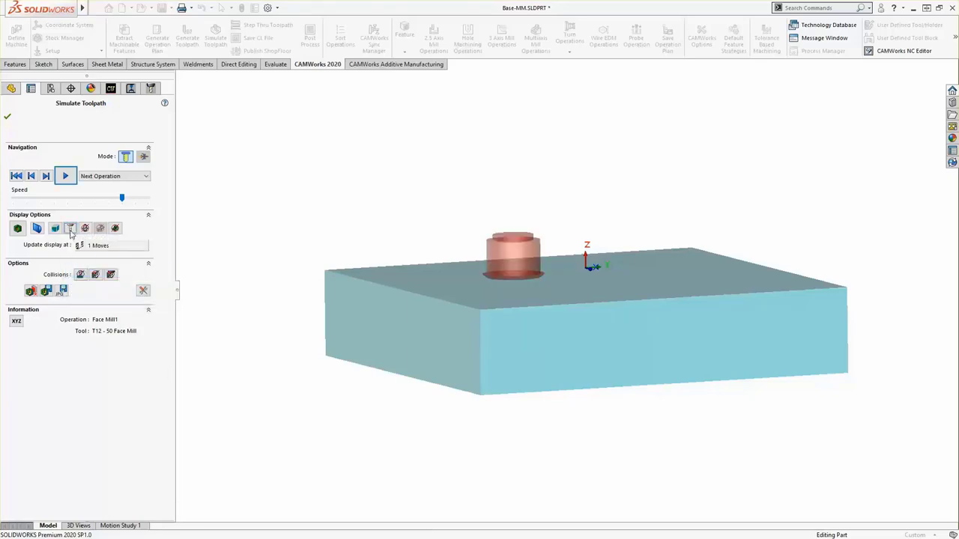
left_click(69, 230)
left_click(78, 283)
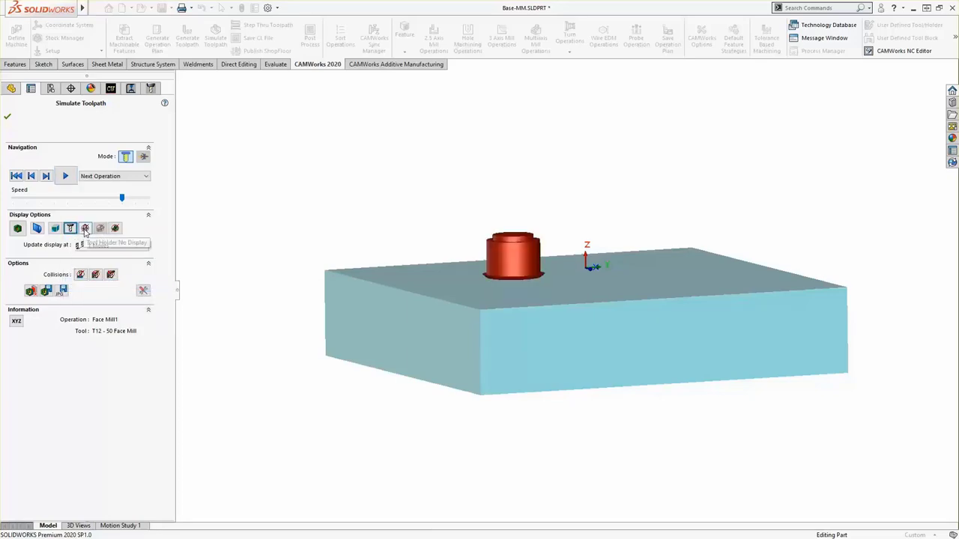
Preview the tool holder in Translucent and Shaded Display, and set it back to No Display
left_click(84, 228)
left_click(97, 269)
left_click(84, 229)
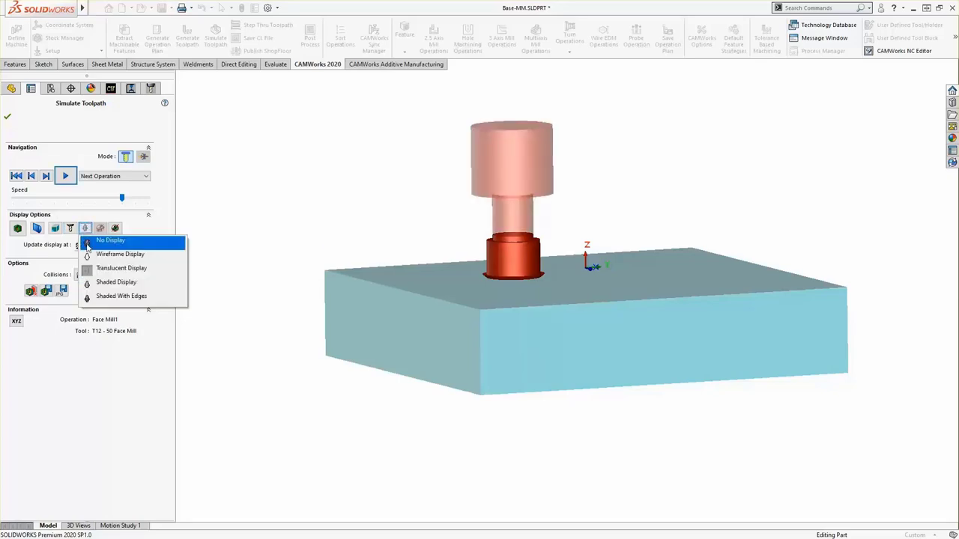
left_click(97, 283)
left_click(84, 228)
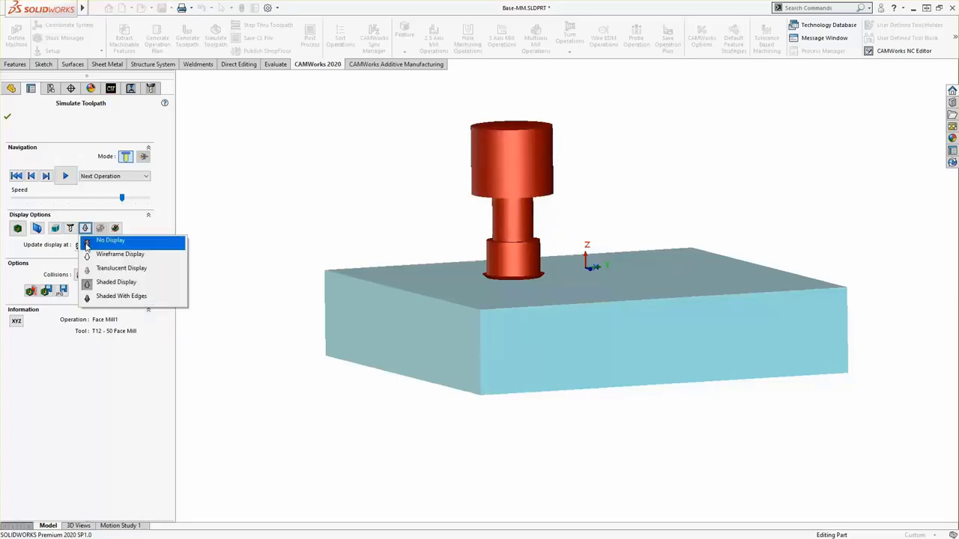
left_click(87, 244)
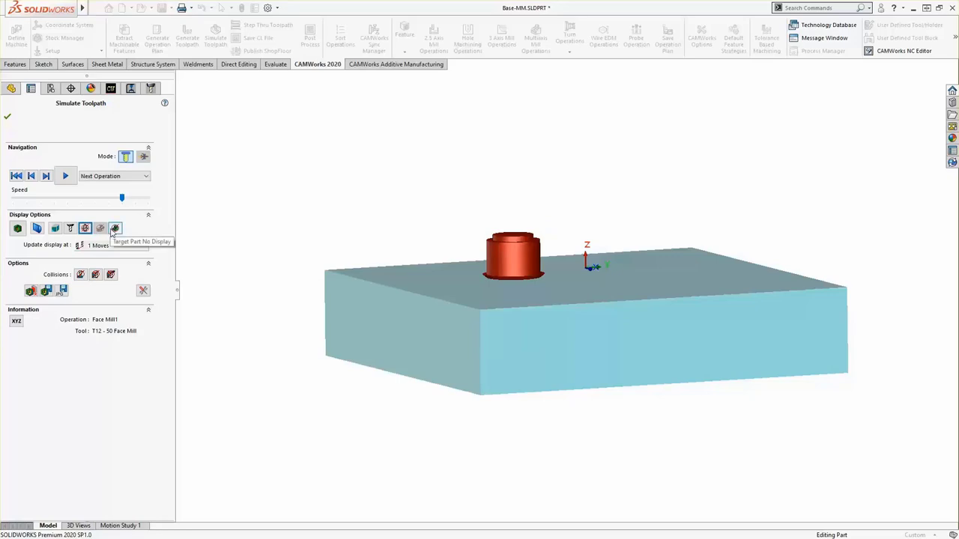
Show the target part inside the stock in Wireframe Display, and change it to Translucent Display
left_click(115, 228)
left_click(116, 254)
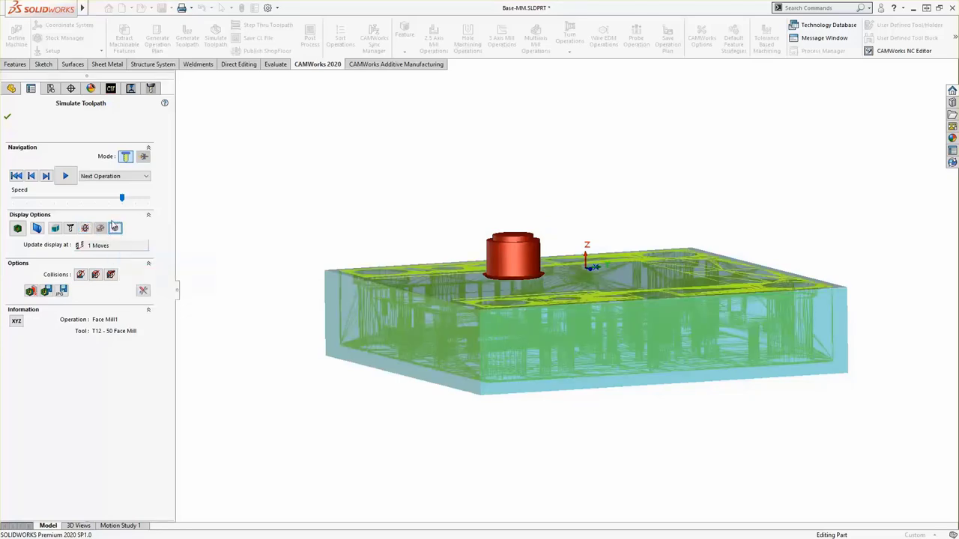
left_click(115, 229)
left_click(120, 272)
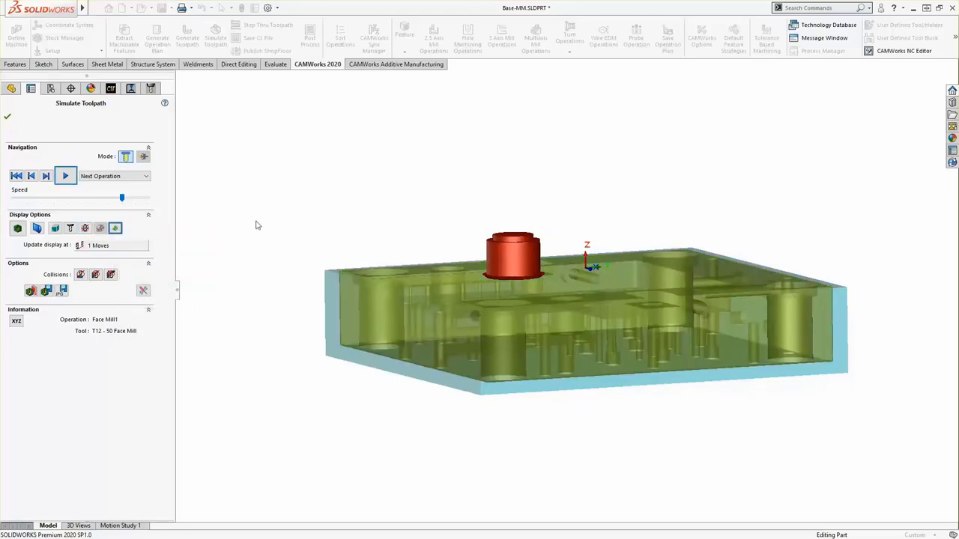
middle_click_drag(257, 222, 269, 287)
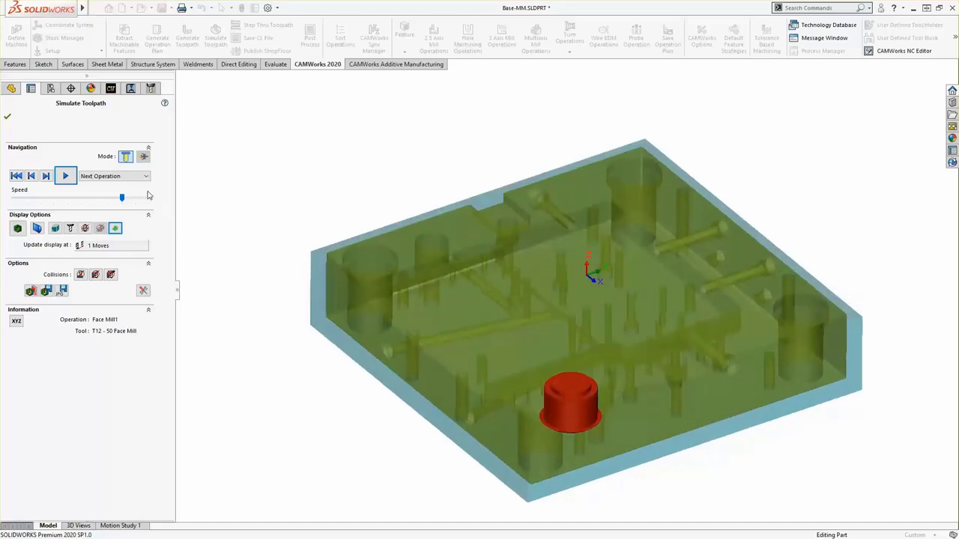
Preview the target part shaded, return it to Translucent Display, and set the stock to Shaded Display
left_click(114, 229)
left_click(119, 282)
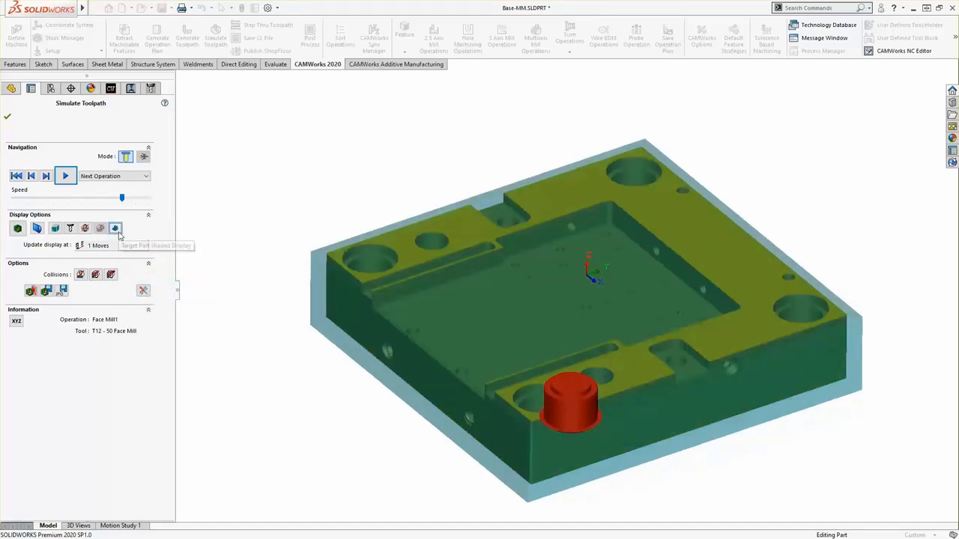
left_click(115, 228)
left_click(127, 269)
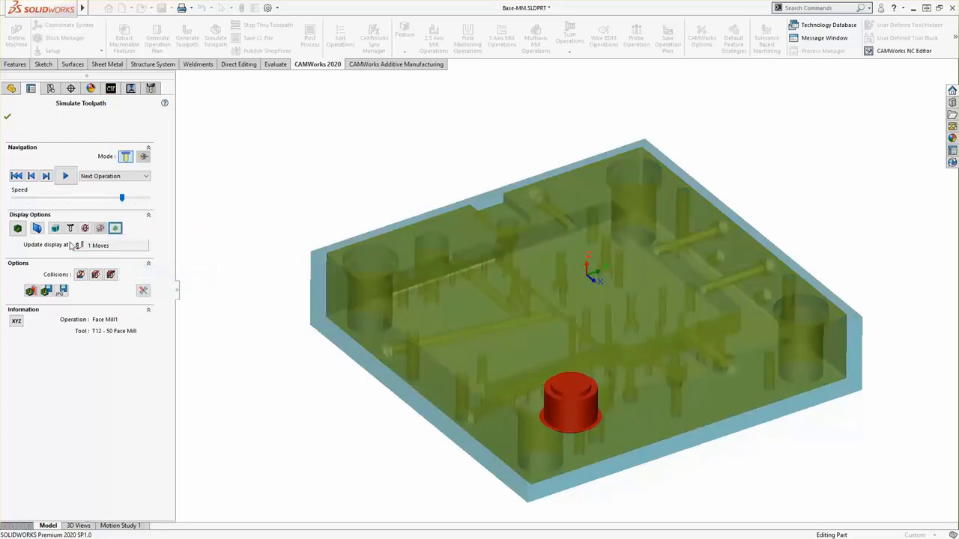
left_click(55, 228)
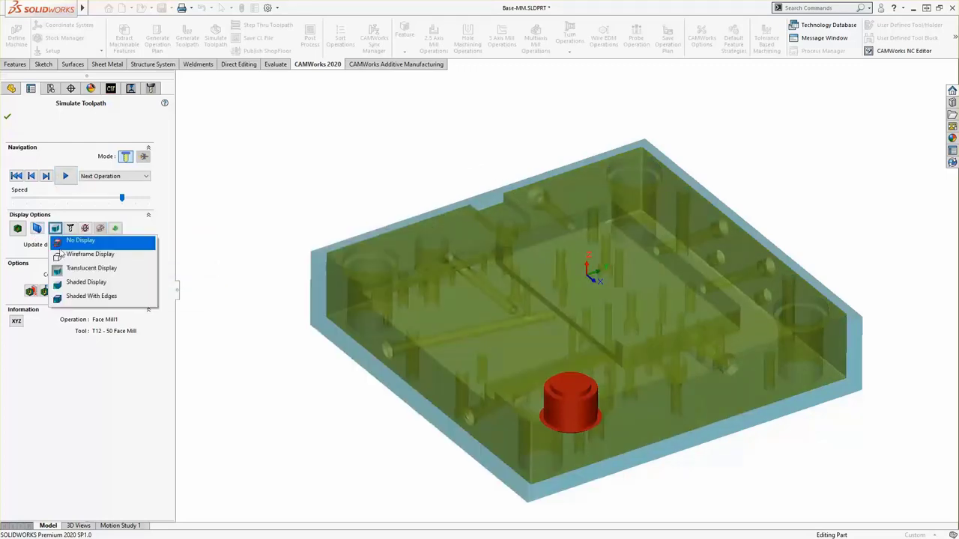
left_click(60, 282)
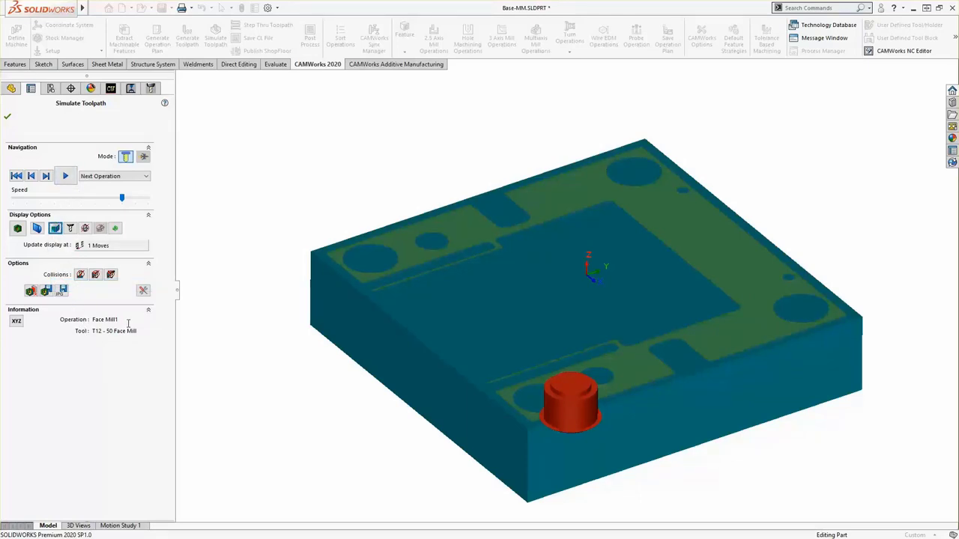
Review the ignore, cut and pause choices offered by each of the three collision settings
left_click(81, 275)
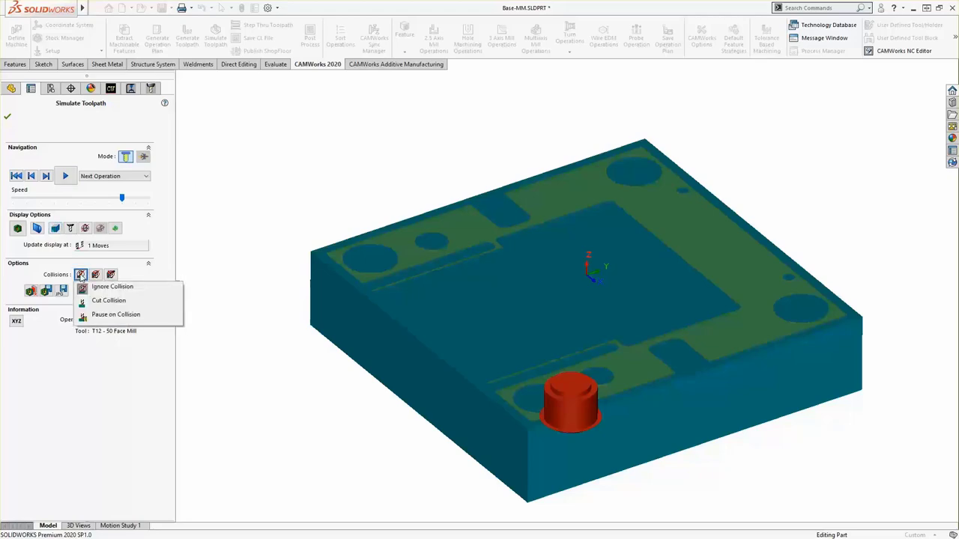
left_click(81, 274)
left_click(95, 275)
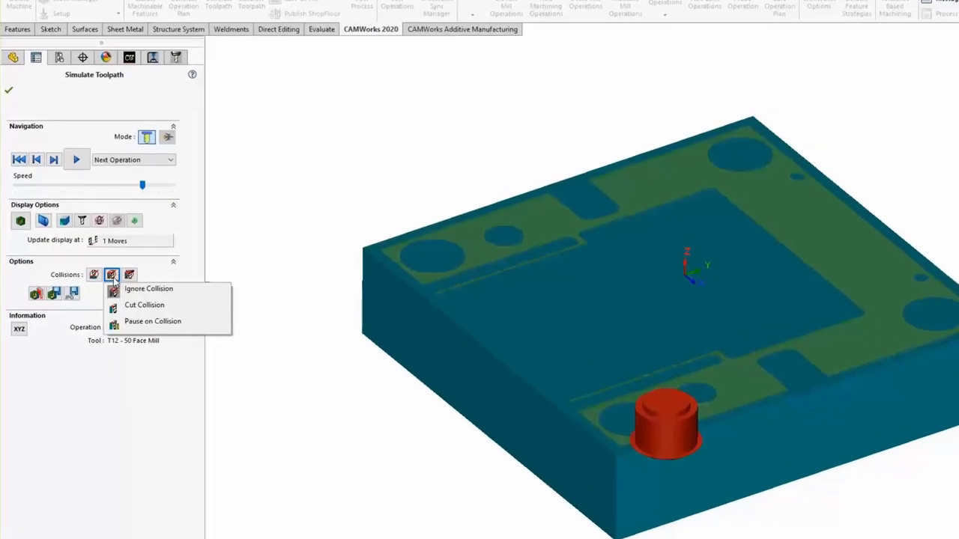
left_click(111, 274)
left_click(149, 276)
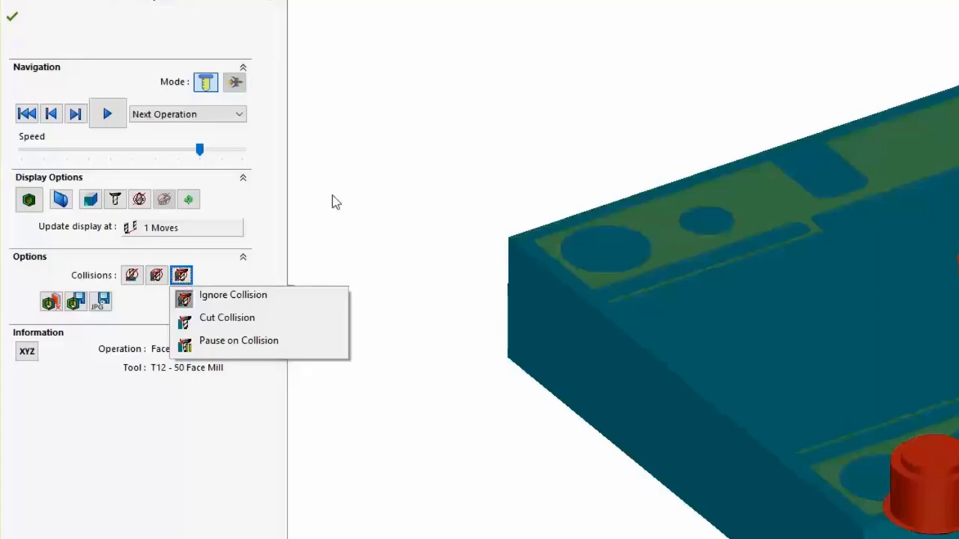
Simulate the roughing operations one at a time, from Rough Mill1 through Rough Mill4
left_click(107, 114)
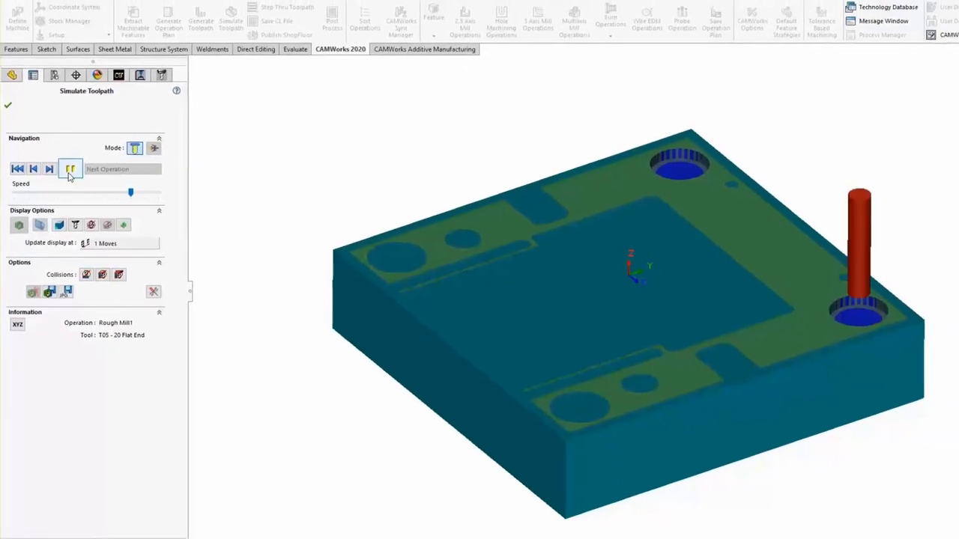
left_click(65, 179)
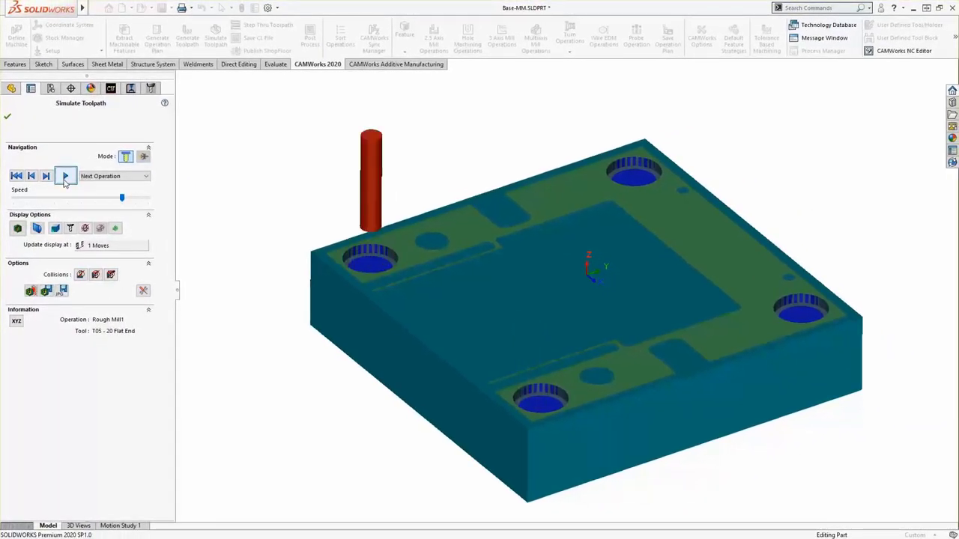
left_click(65, 178)
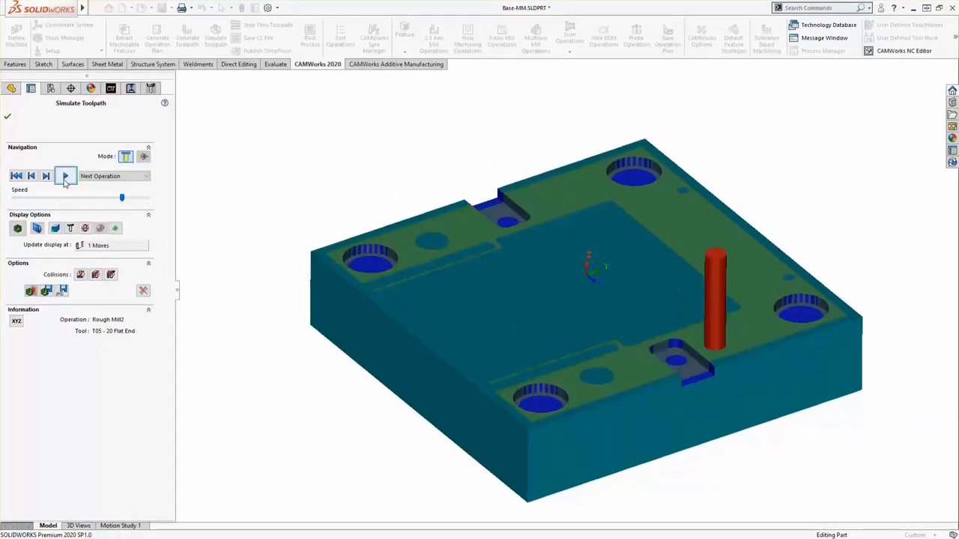
left_click(65, 178)
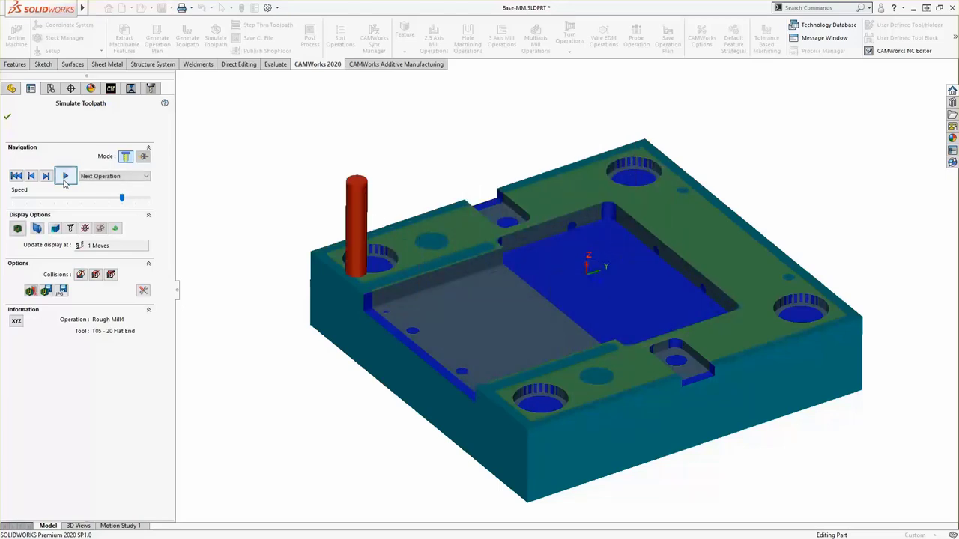
Set the simulation to run to End, raise its speed, and play the remaining operations
left_click(86, 178)
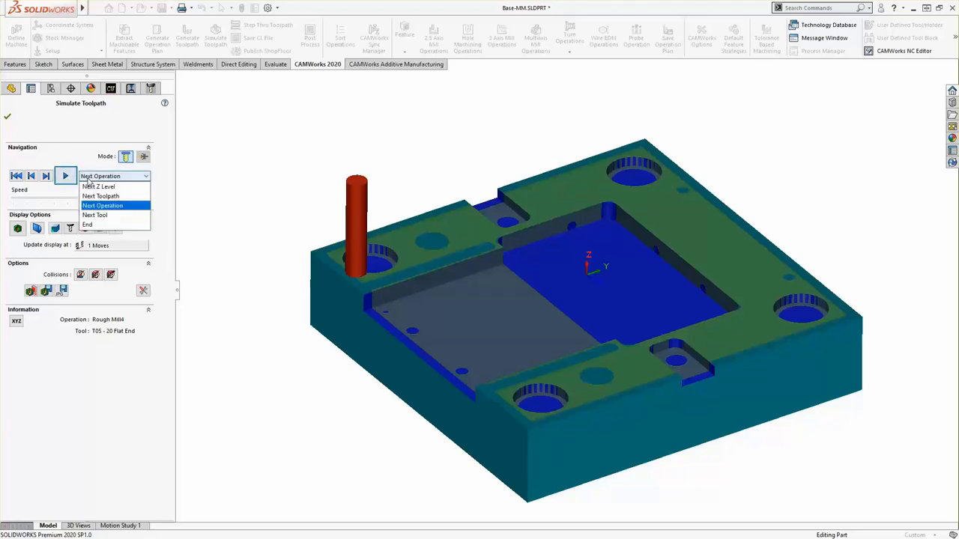
left_click(92, 226)
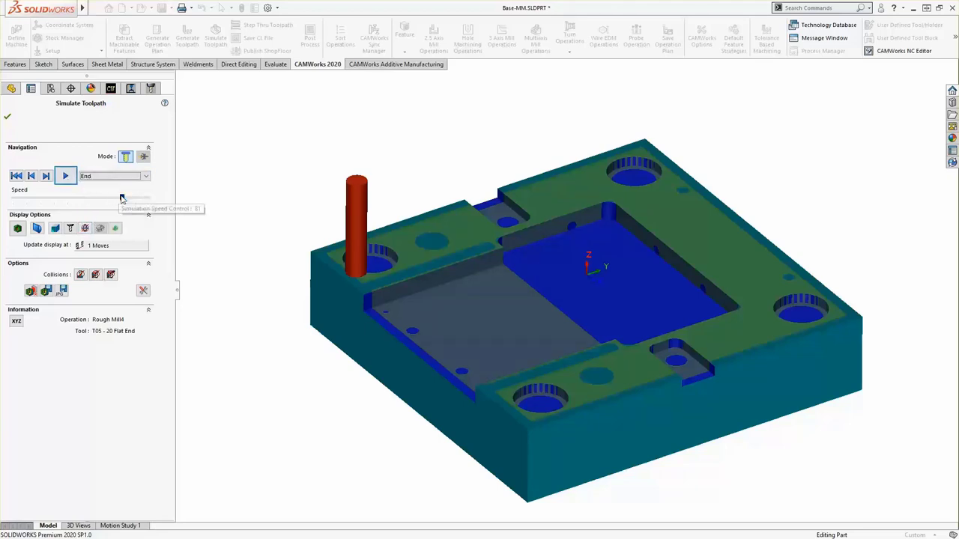
left_click_drag(122, 197, 138, 200)
left_click(66, 176)
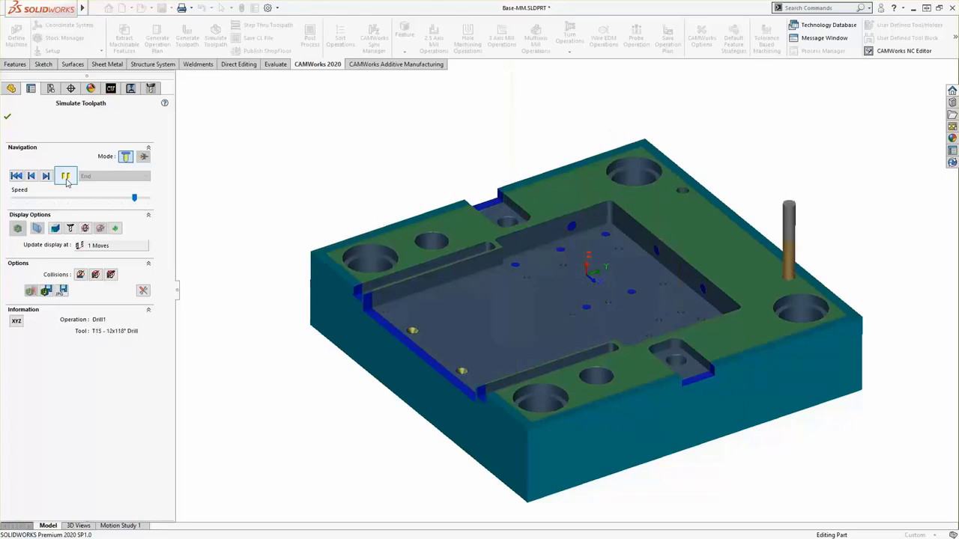
left_click(66, 180)
Compare the machined stock with the target part, inspect it from above, and close the toolpath simulation
left_click(17, 228)
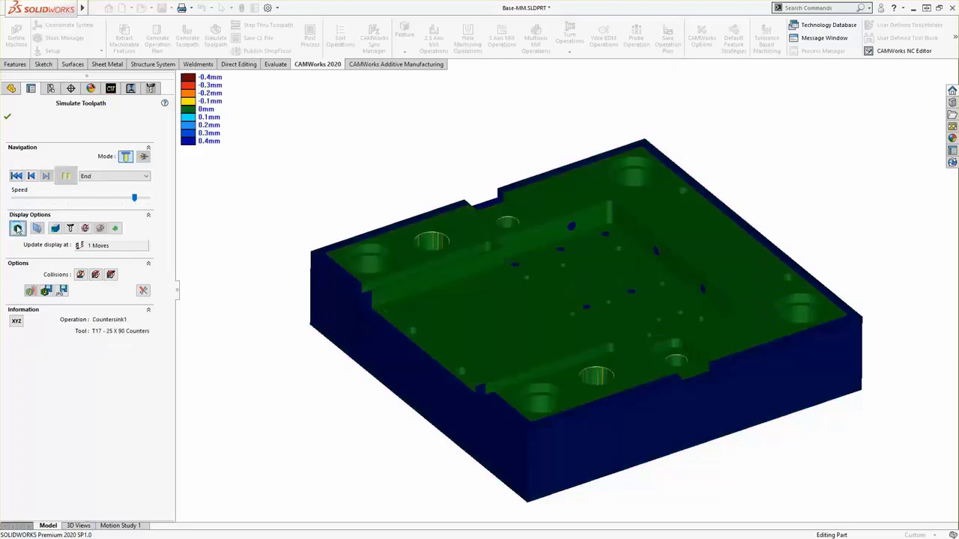
middle_click_drag(286, 131, 287, 199)
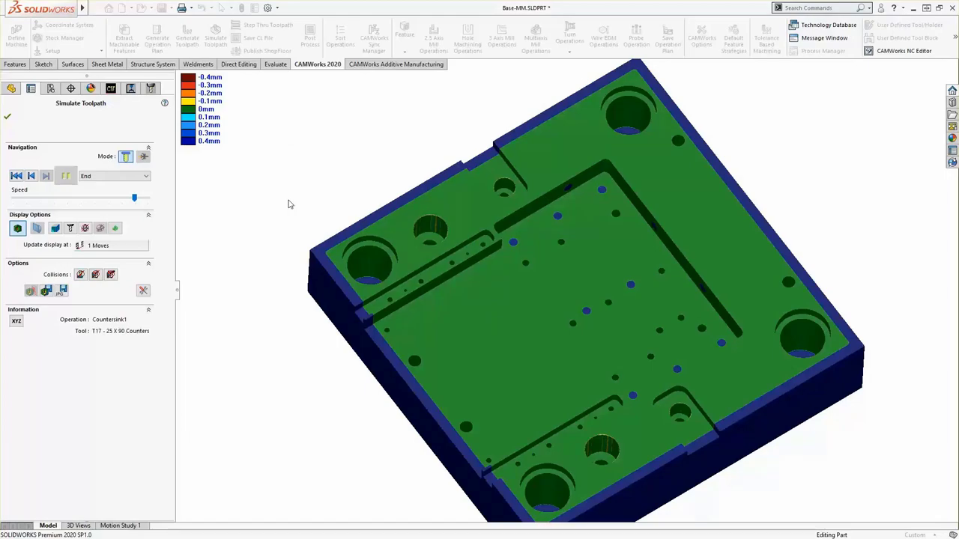
left_click(7, 117)
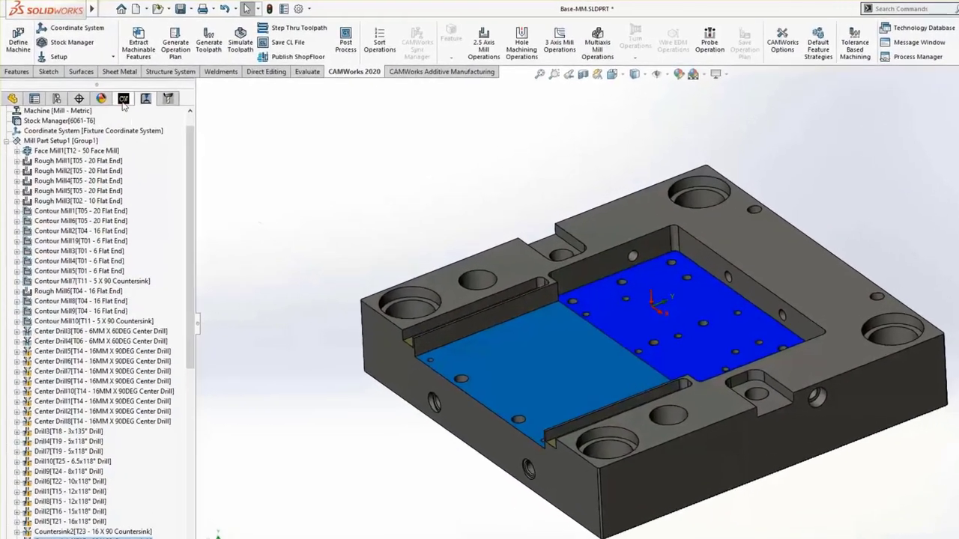
Start a new part perimeter feature on Mill Part Setup1 and set its feature type to Boss
left_click(111, 88)
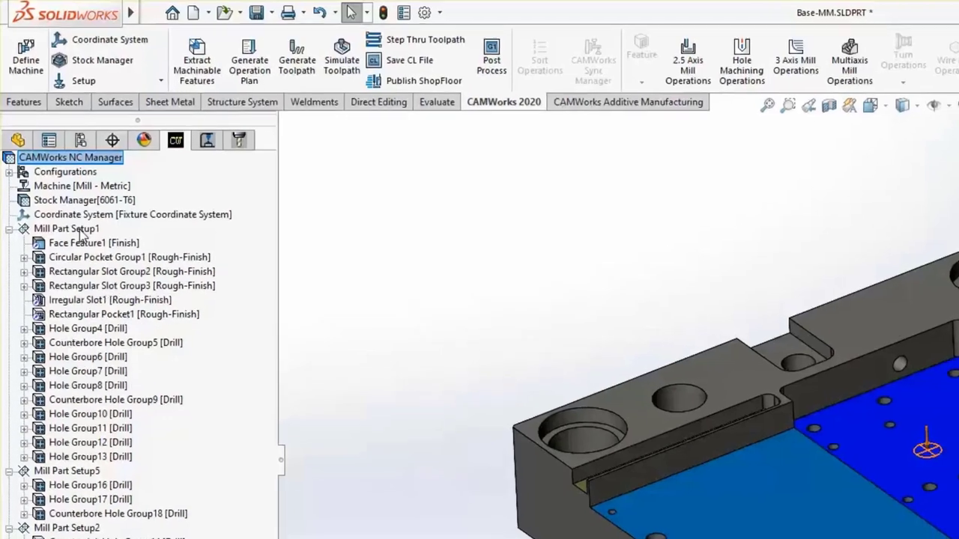
right_click(72, 212)
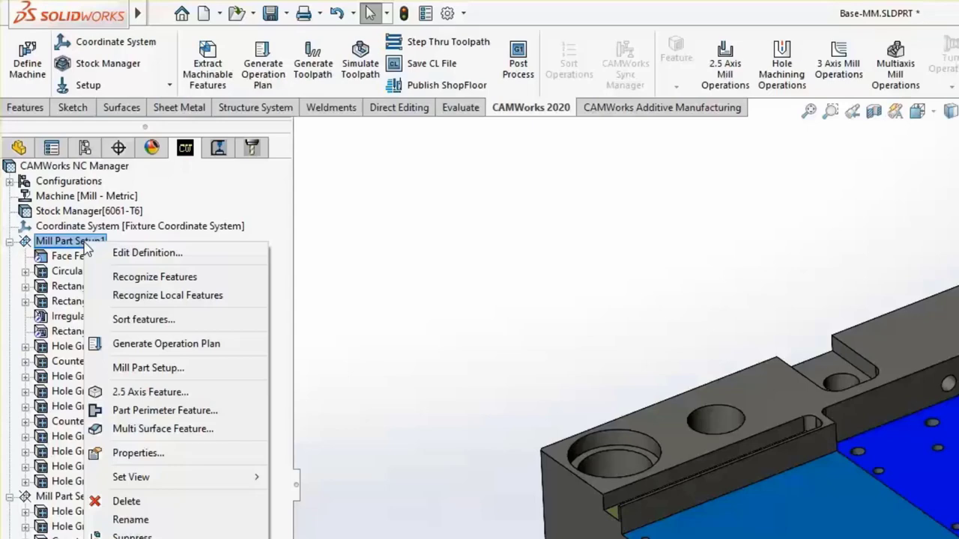
left_click(140, 417)
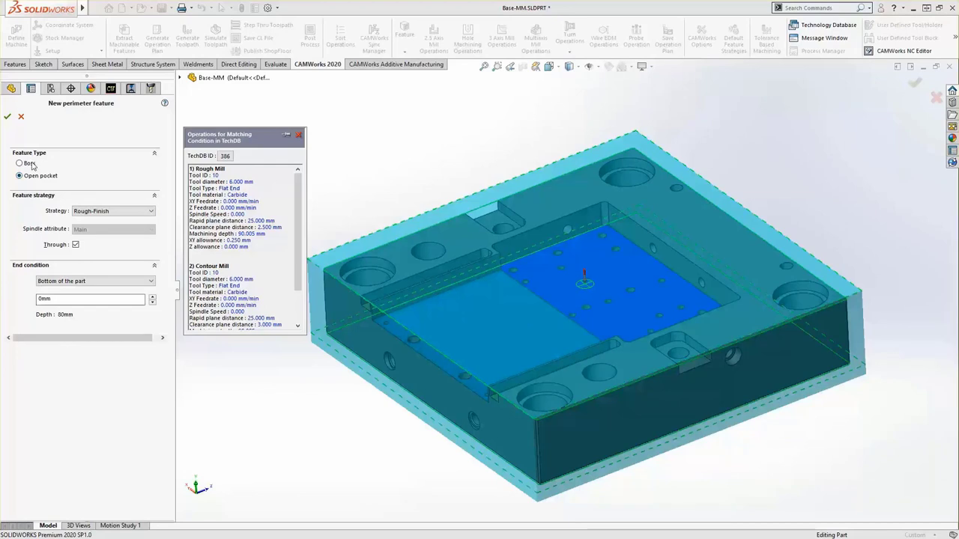
left_click(30, 164)
mouse_move(103, 216)
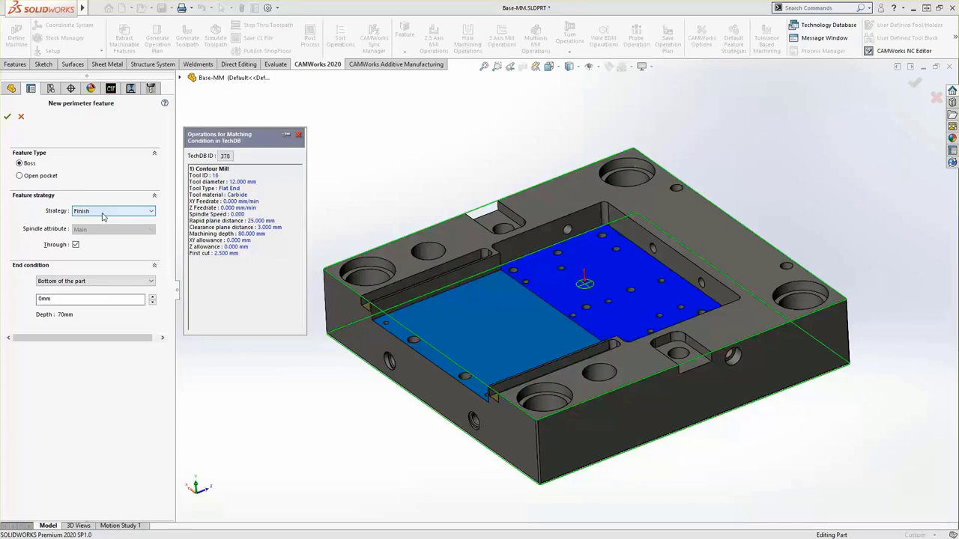
End the perimeter boss at the bottom of the part with a -10 mm offset and create the feature
left_click(102, 282)
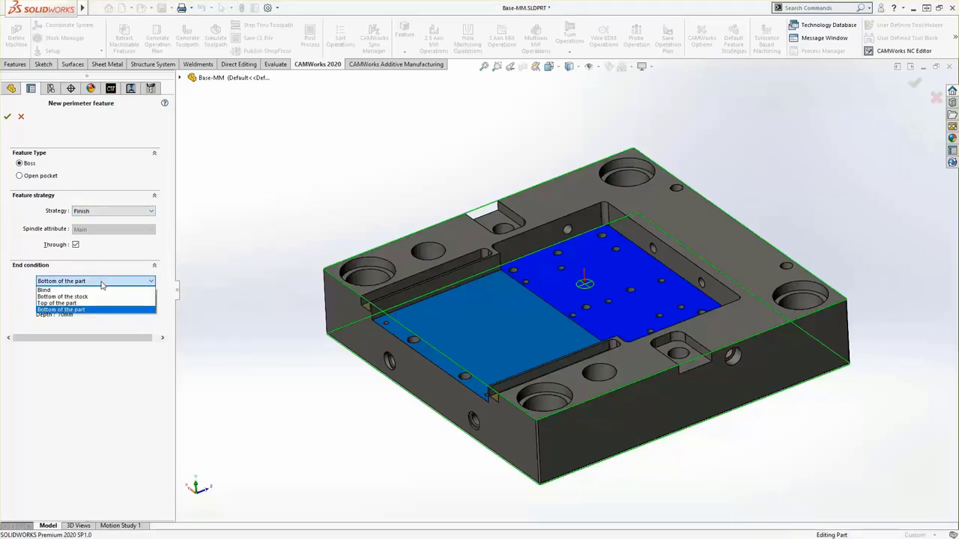
left_click(102, 283)
left_click(153, 297)
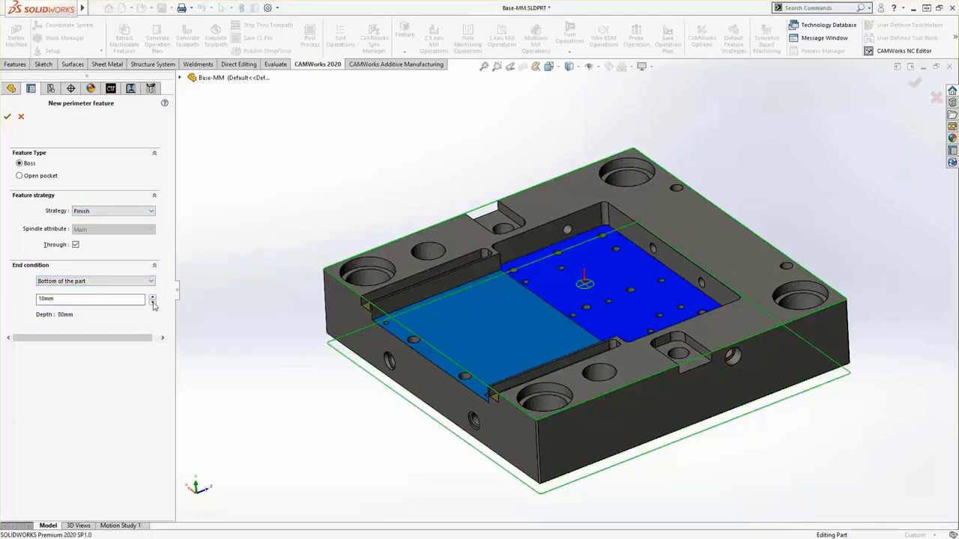
left_click(153, 303)
left_click(153, 304)
left_click(153, 303)
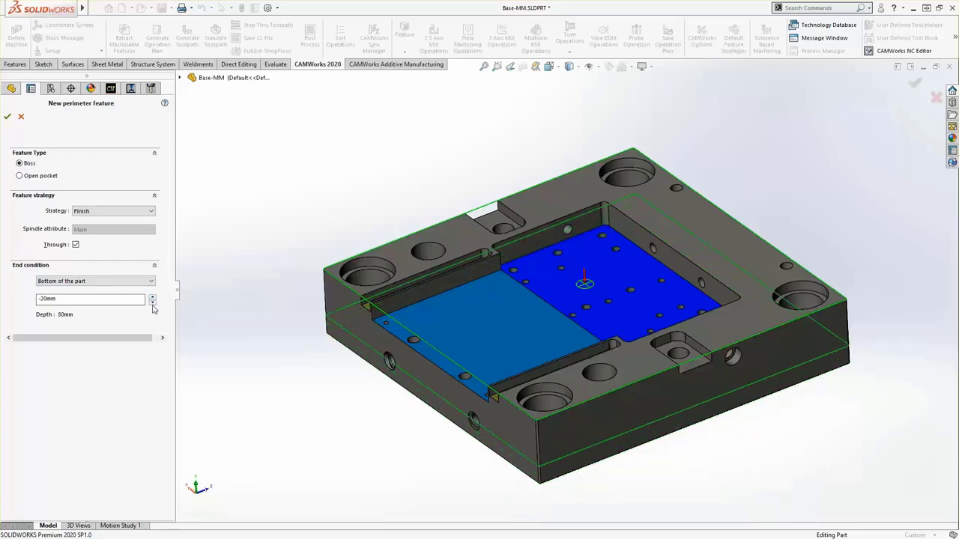
left_click(153, 297)
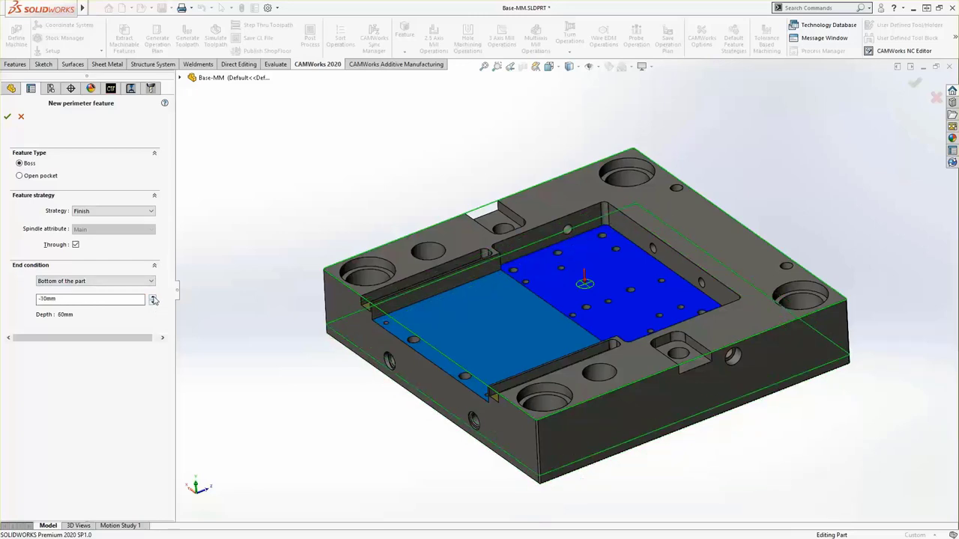
middle_click_drag(289, 324, 289, 270)
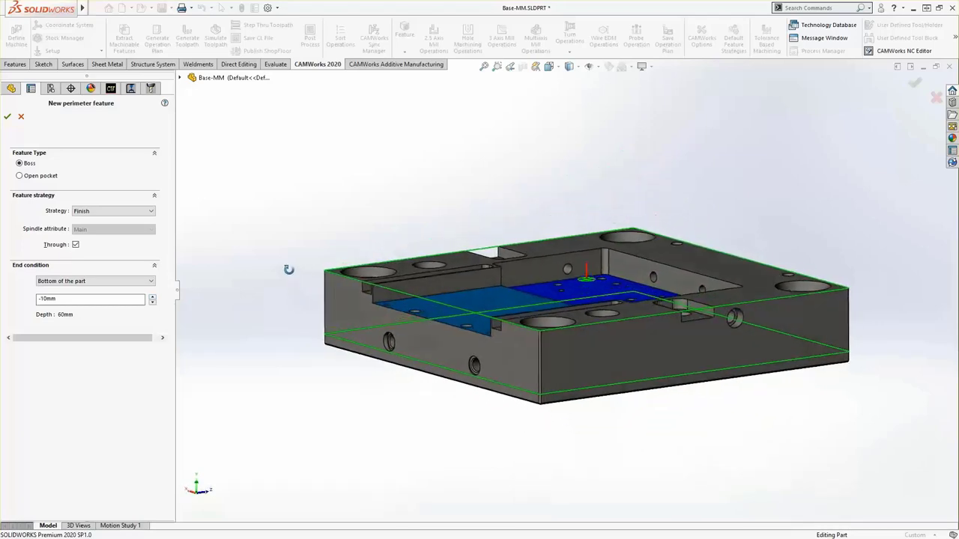
left_click(8, 118)
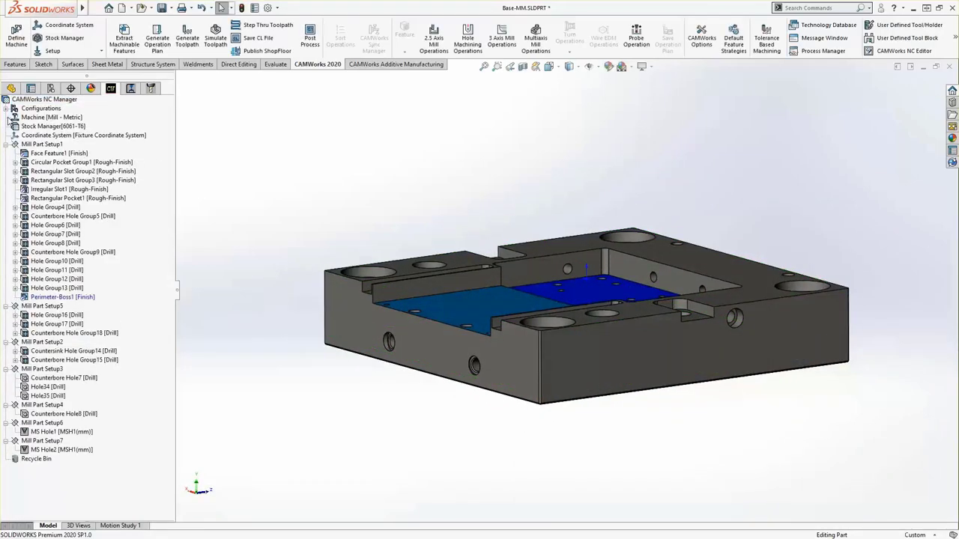
Generate the operation plan for the perimeter boss feature and the toolpath for its contour mill operation
left_click(54, 298)
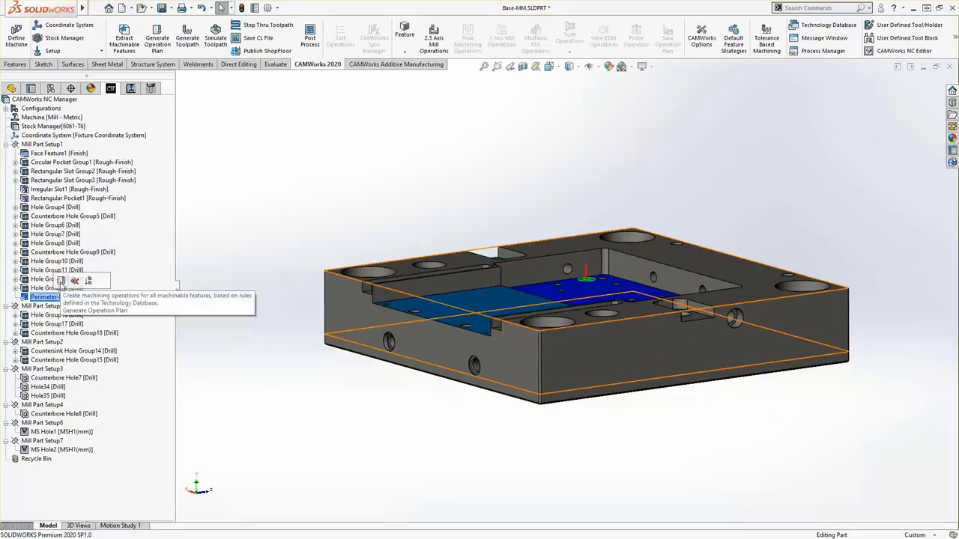
left_click(61, 282)
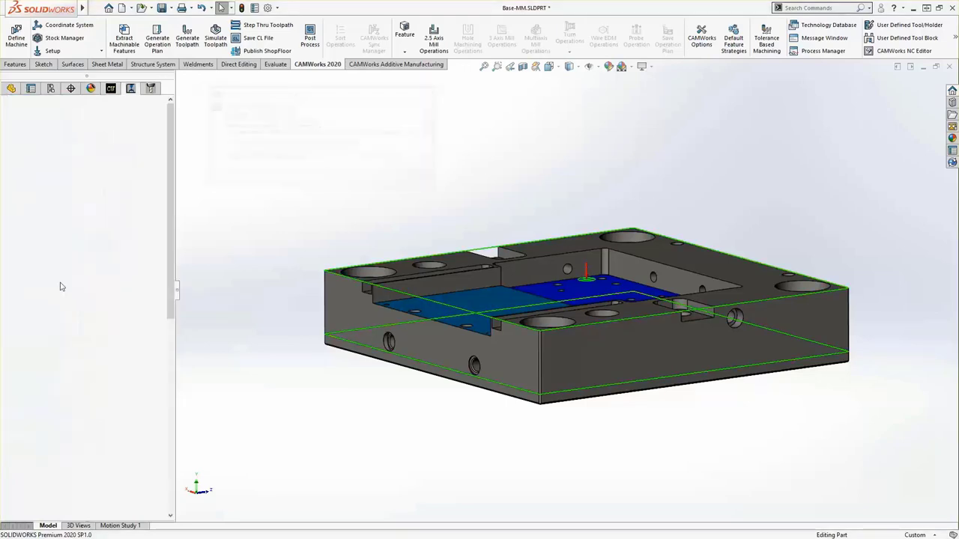
left_click(60, 495)
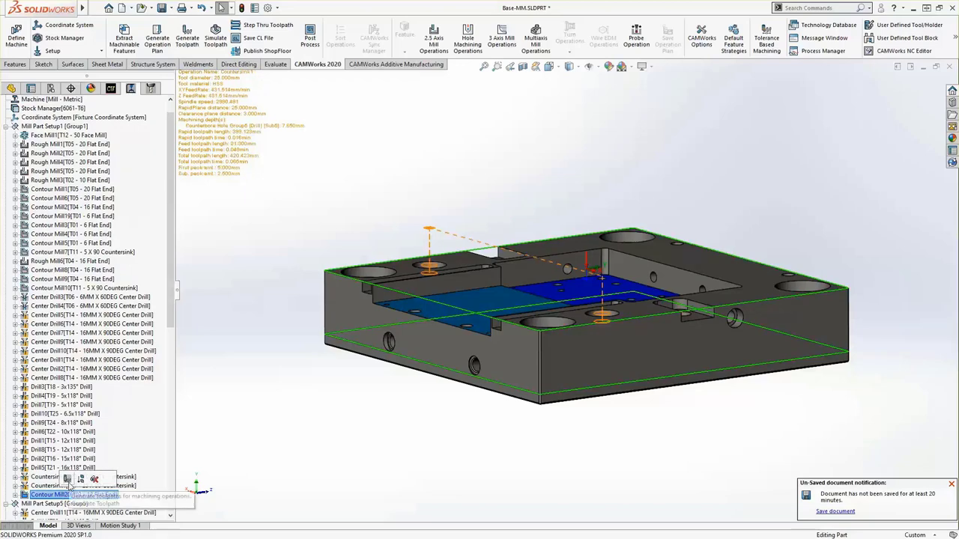
left_click(67, 479)
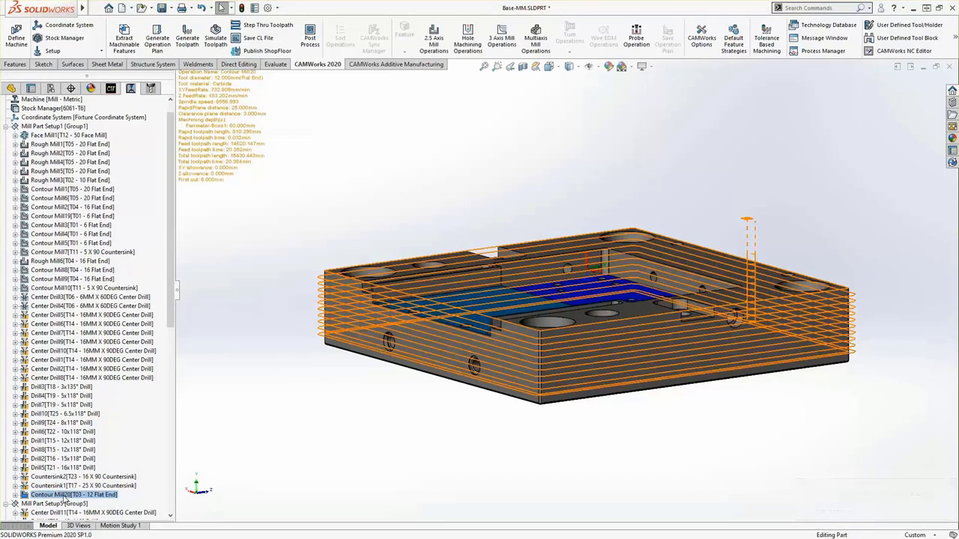
Step through the perimeter contour mill toolpath by advancing the tool position along the passes
right_click(64, 496)
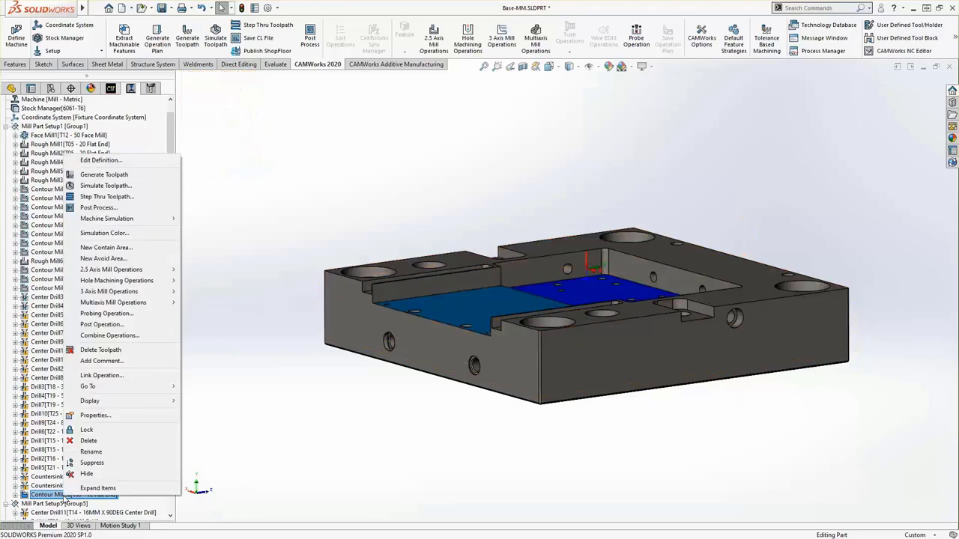
left_click(141, 197)
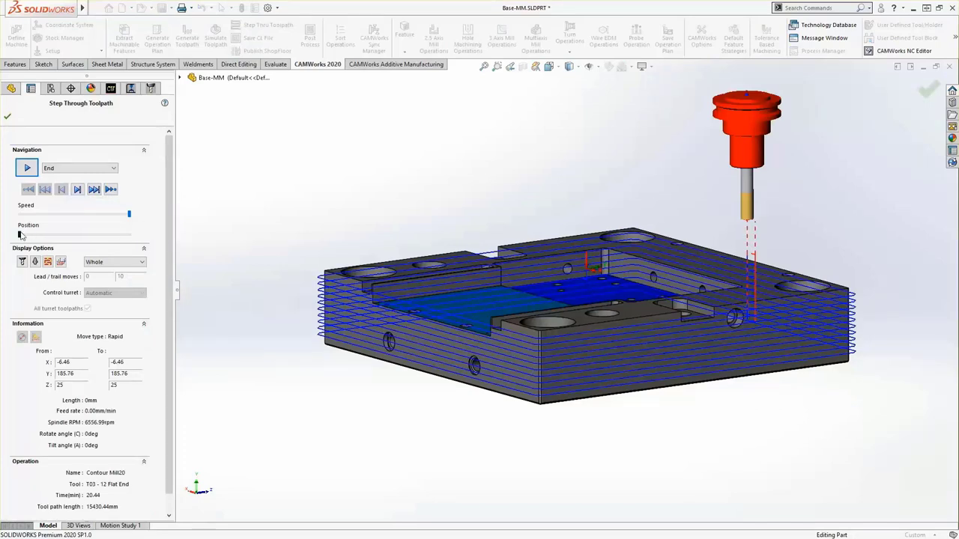
left_click_drag(21, 237, 57, 244)
left_click_drag(65, 243, 117, 253)
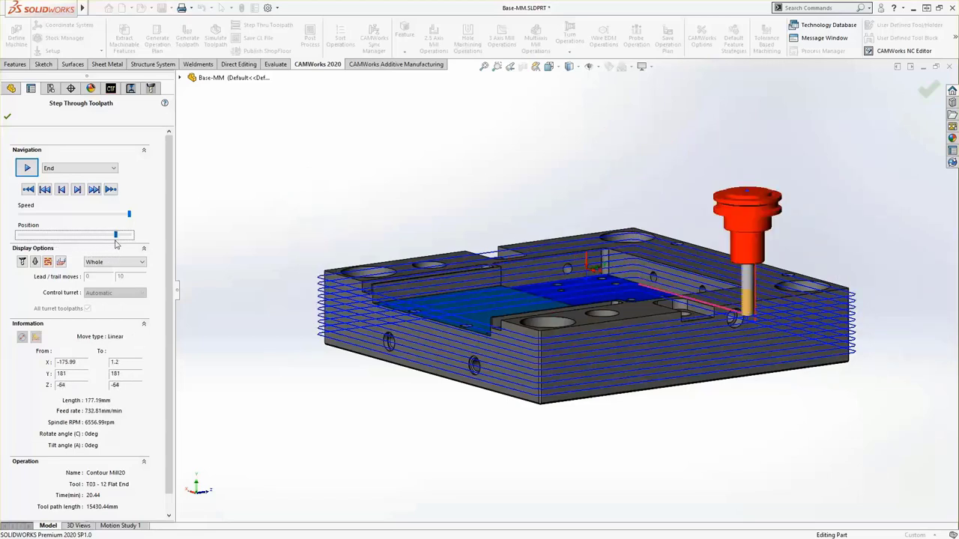
left_click(7, 117)
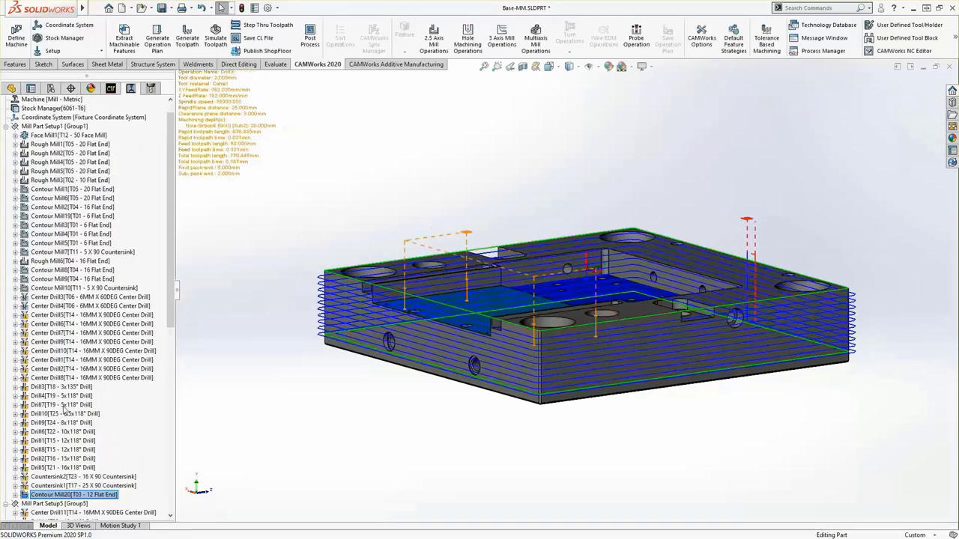
Simulate the perimeter contour mill toolpath on its own, starting from the raw stock
right_click(69, 496)
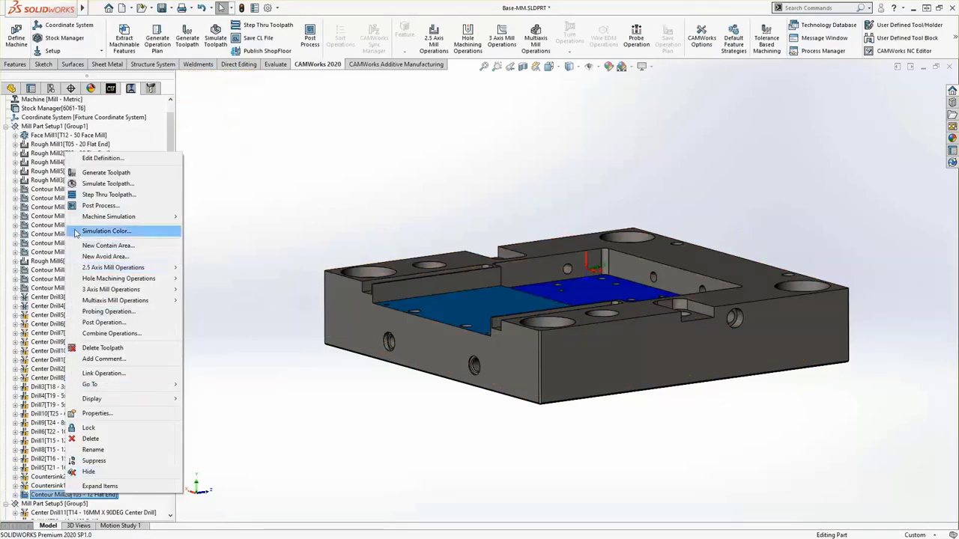
left_click(88, 184)
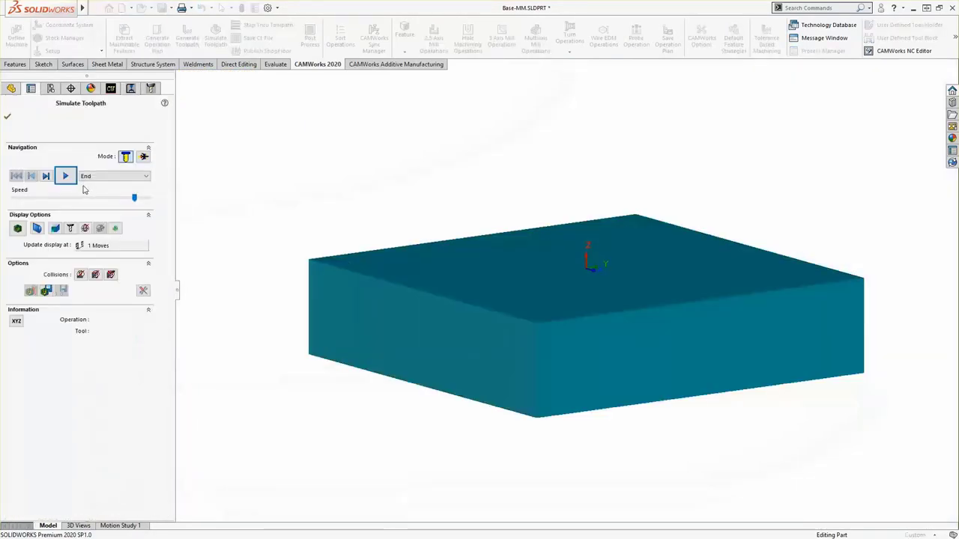
left_click(66, 177)
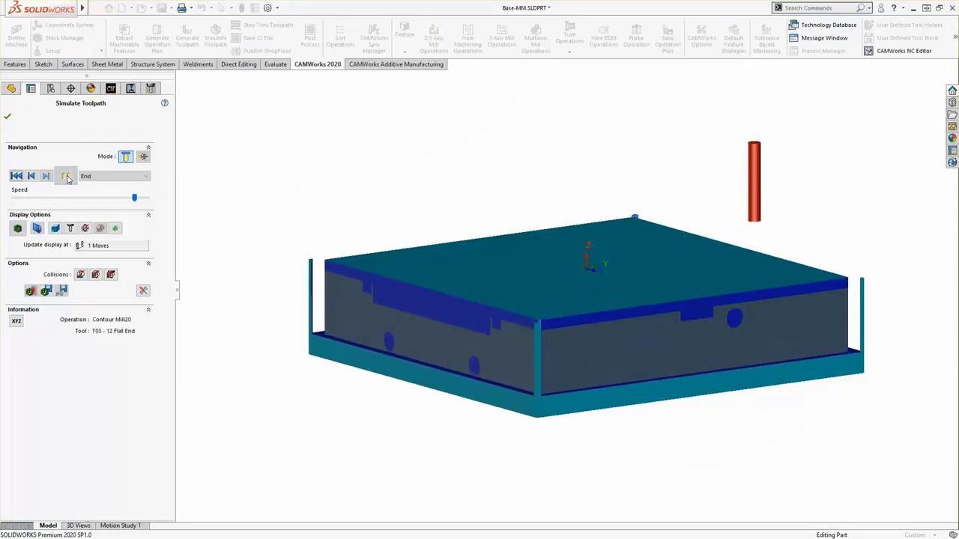
left_click(8, 119)
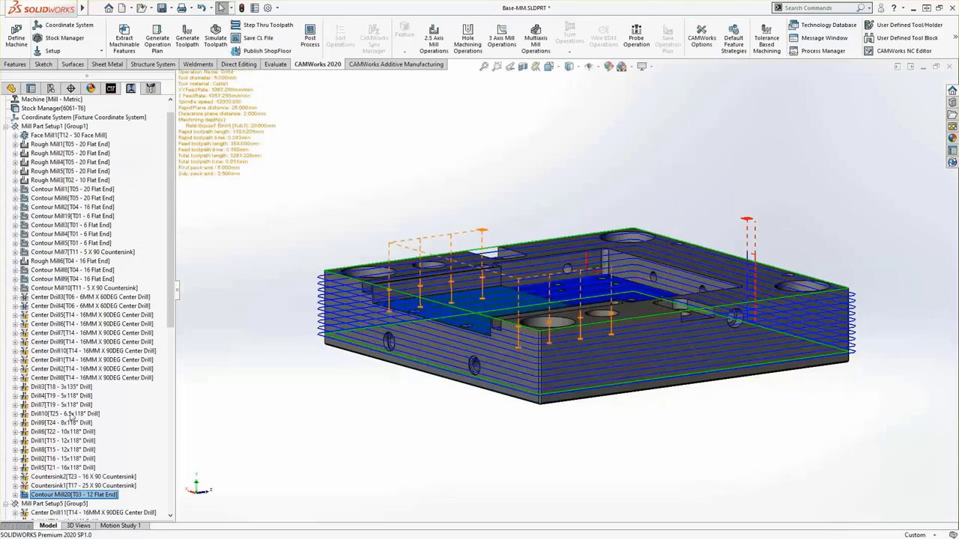
Compute the work-in-progress stock for the perimeter contour mill from all preceding operations at Fine quality
right_click(78, 496)
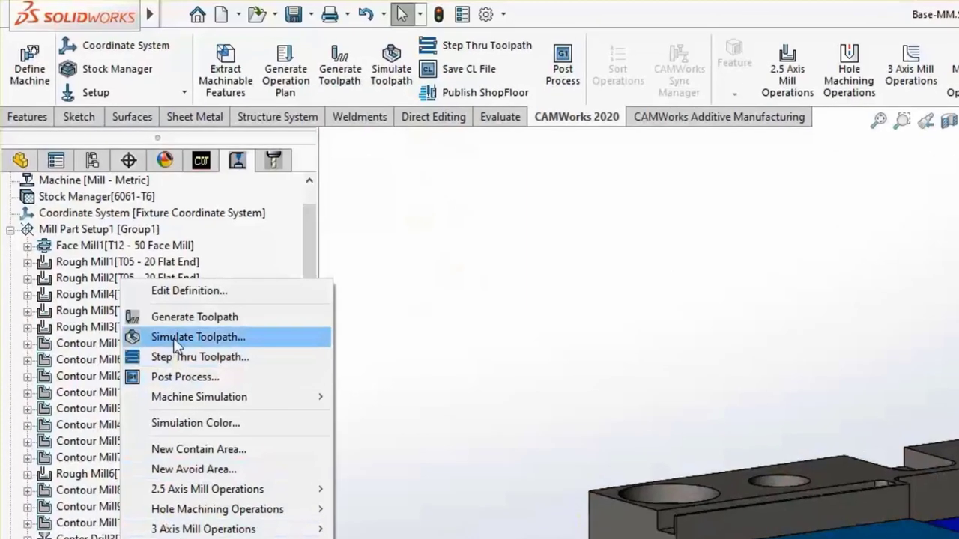
left_click(176, 338)
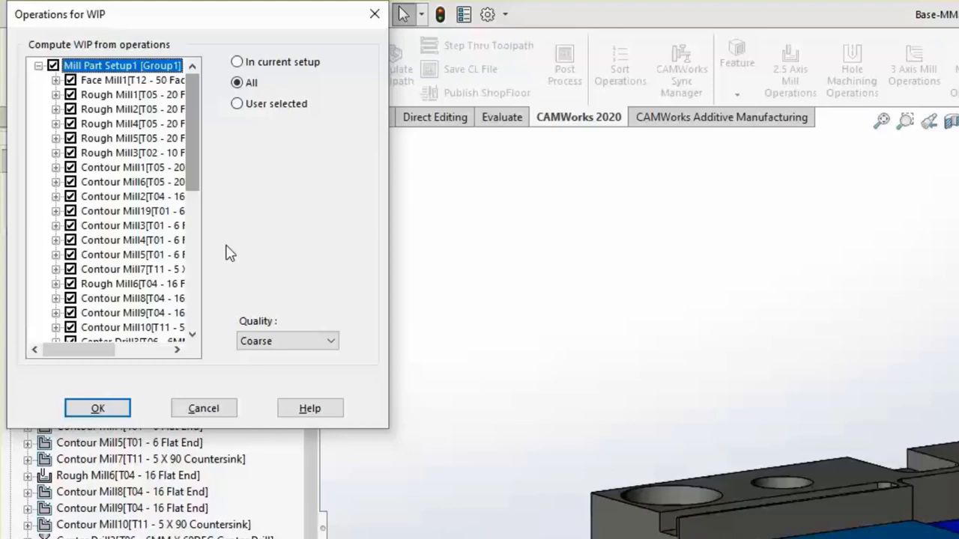
left_click(258, 342)
left_click(254, 358)
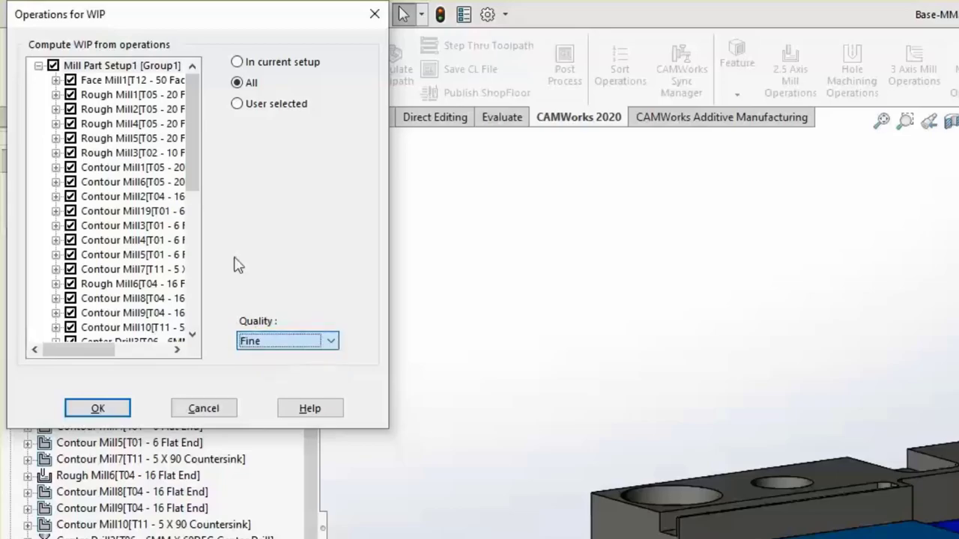
left_click_drag(194, 176, 193, 313)
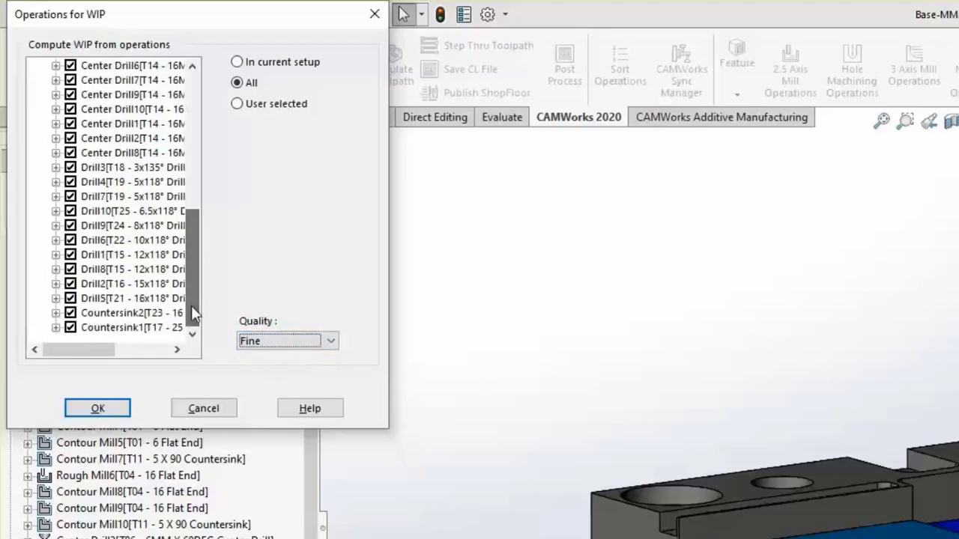
left_click(97, 409)
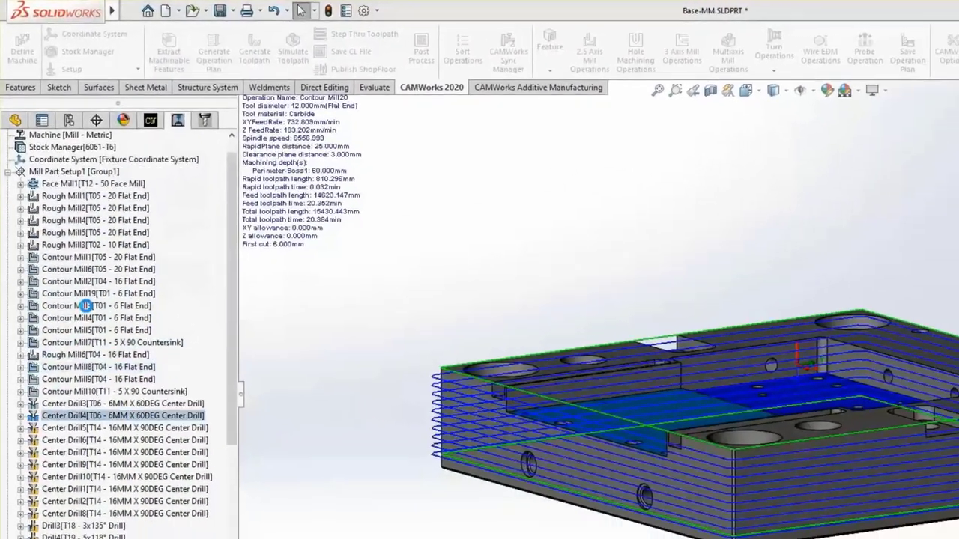
Simulate the perimeter contour mill on the work-in-progress stock, inspect the outer walls, and close the simulation
left_click(293, 51)
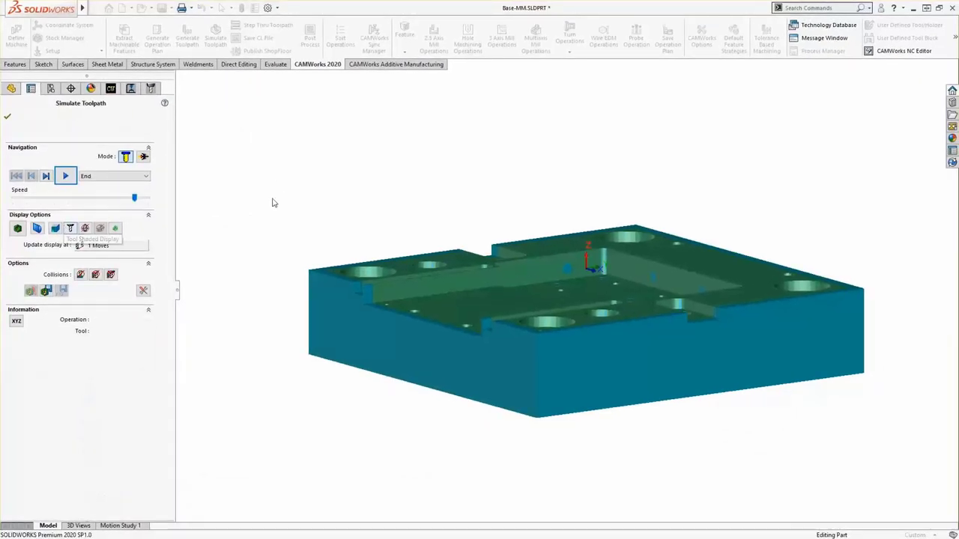
middle_click_drag(272, 203, 277, 274)
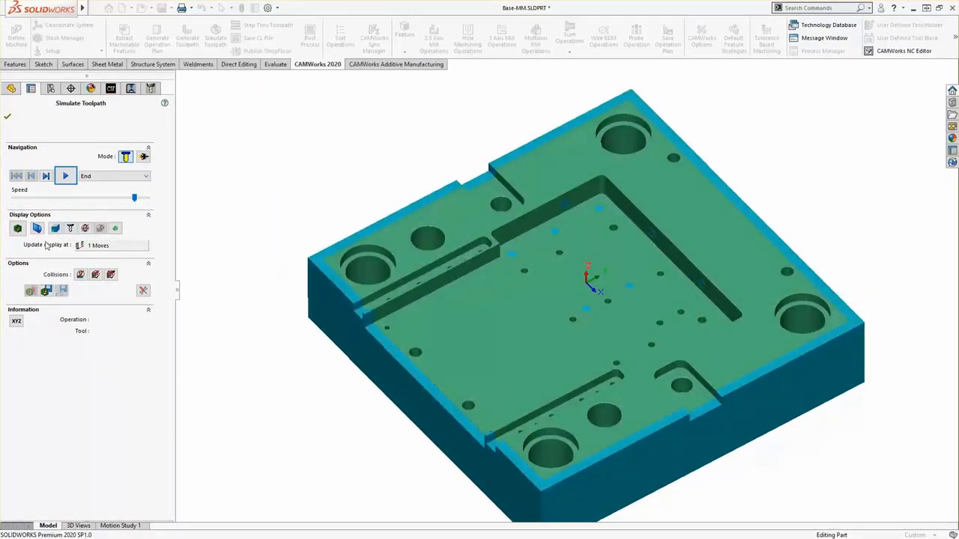
left_click(18, 229)
left_click(17, 229)
left_click(64, 181)
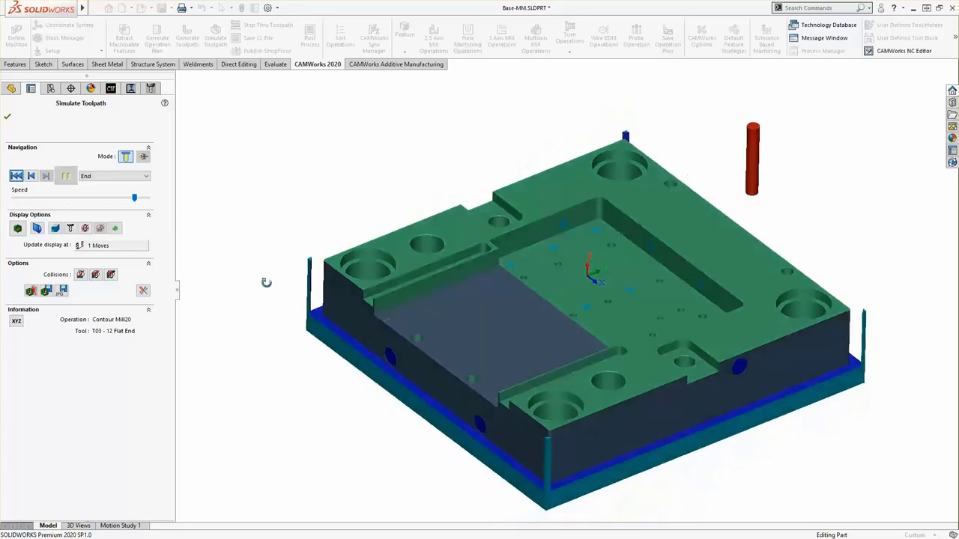
middle_click_drag(266, 283, 266, 221)
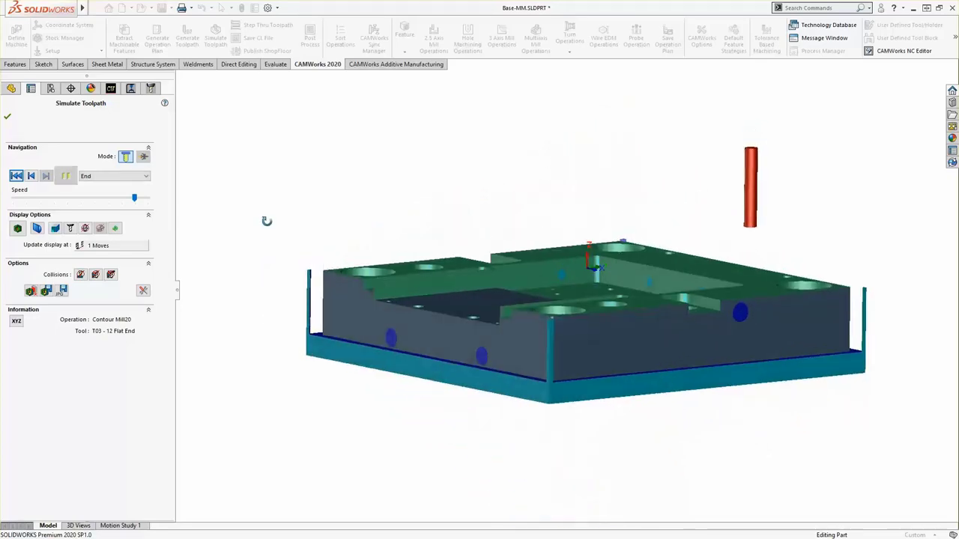
left_click(8, 117)
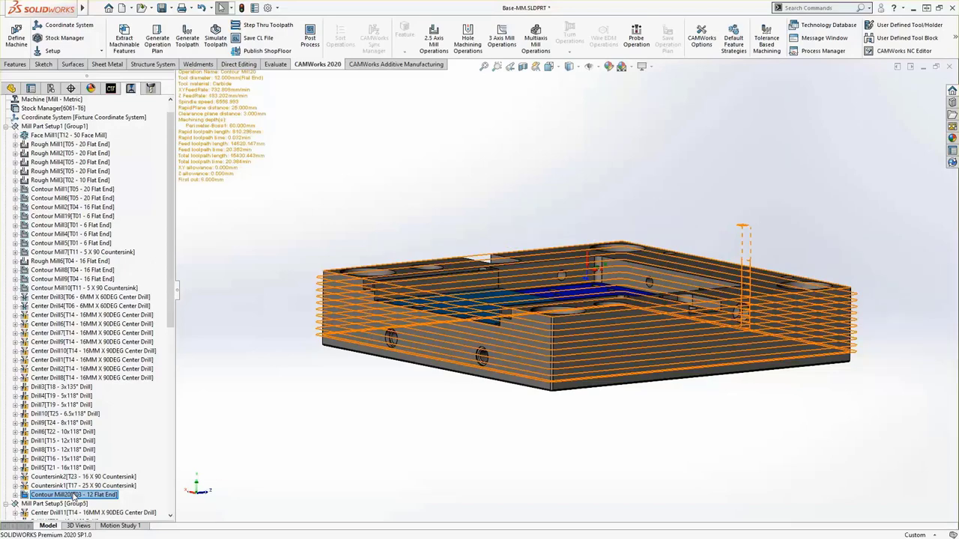
Replace the tool of Contour Mill20 with the 20 mm flat end mill from the tool crib, including its corresponding holder
double_click(72, 495)
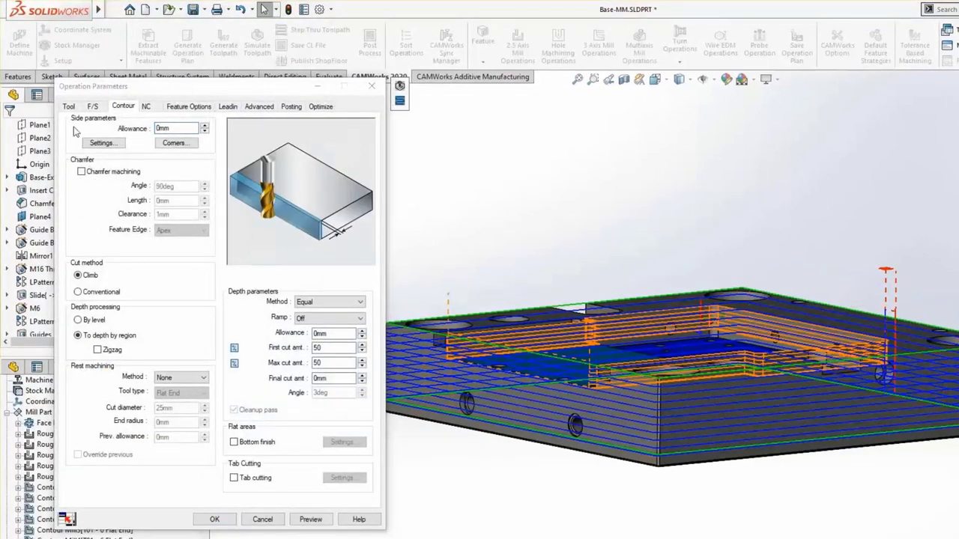
left_click(70, 110)
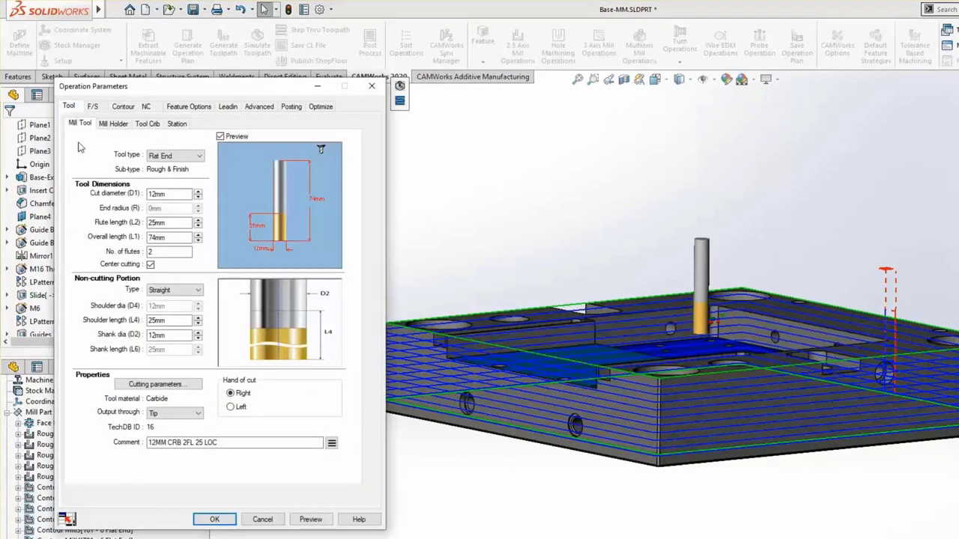
left_click(178, 195)
left_click(144, 125)
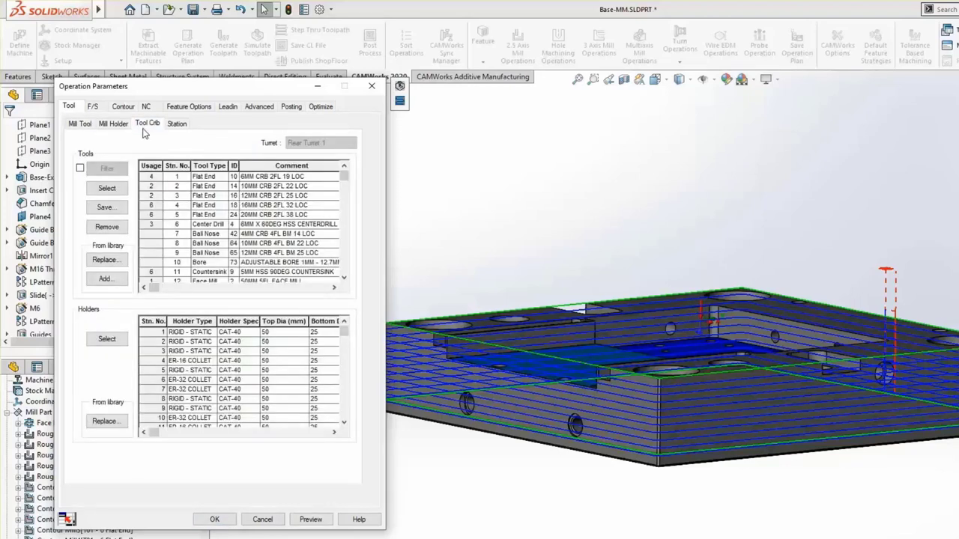
left_click(152, 215)
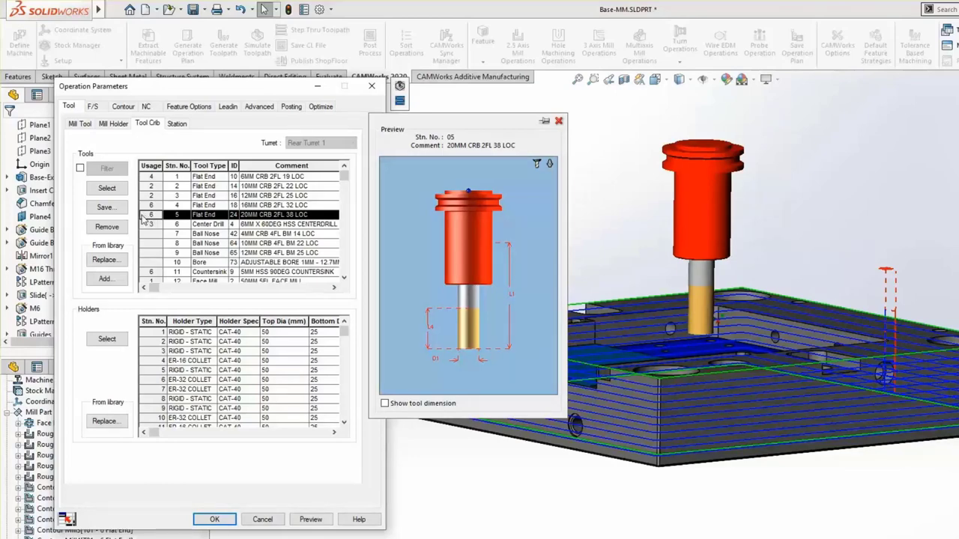
left_click(115, 193)
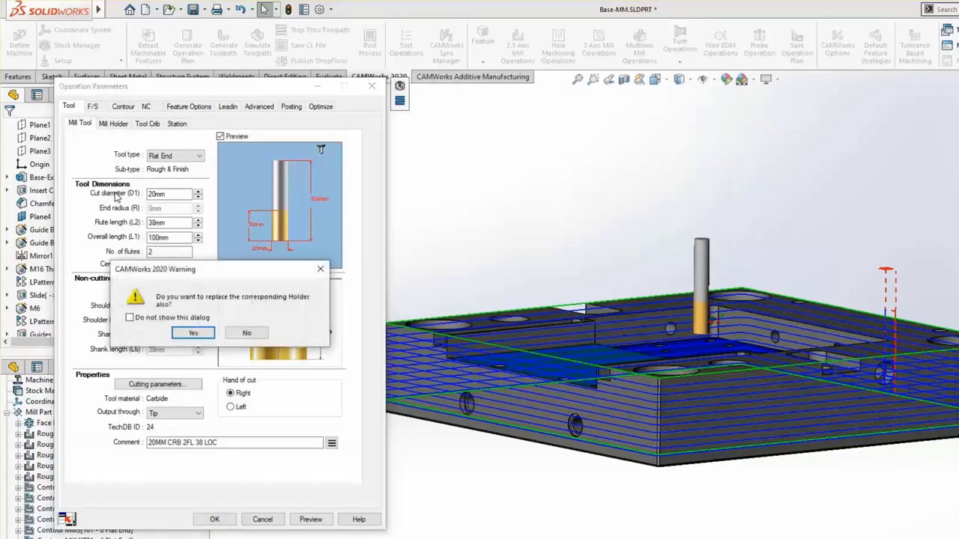
left_click(192, 333)
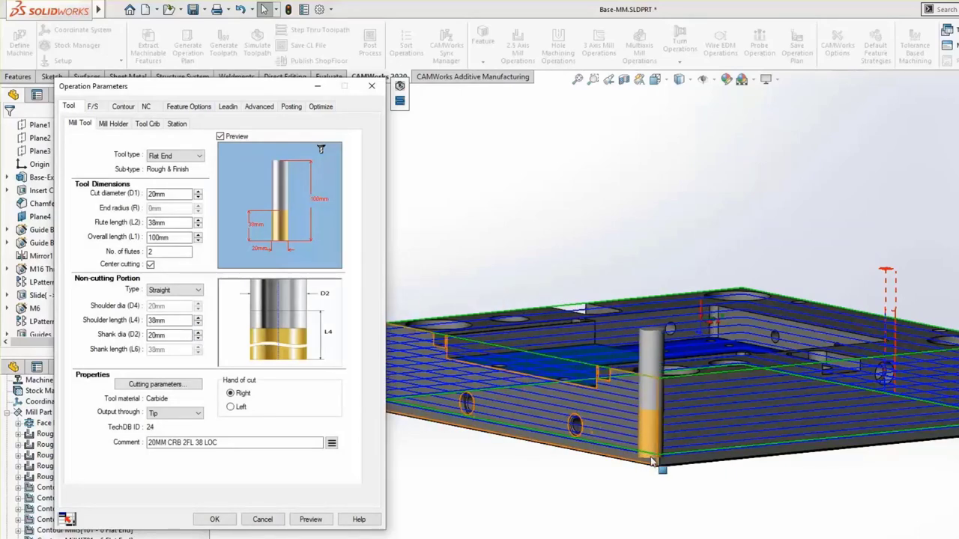
Switch the first and maximum cut amounts of the contour operation from tool-diameter percentages to absolute lengths
middle_click_drag(582, 440, 416, 297)
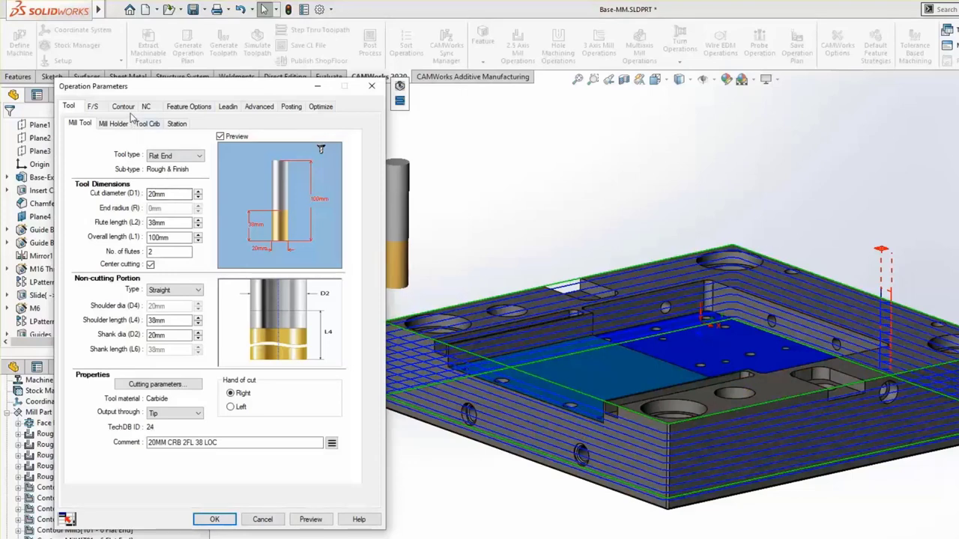
left_click(126, 109)
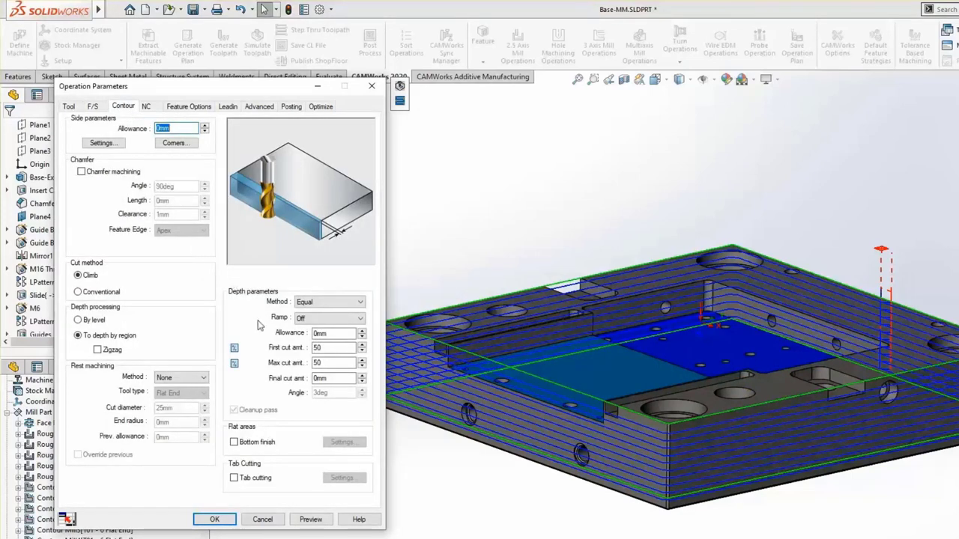
left_click(330, 349)
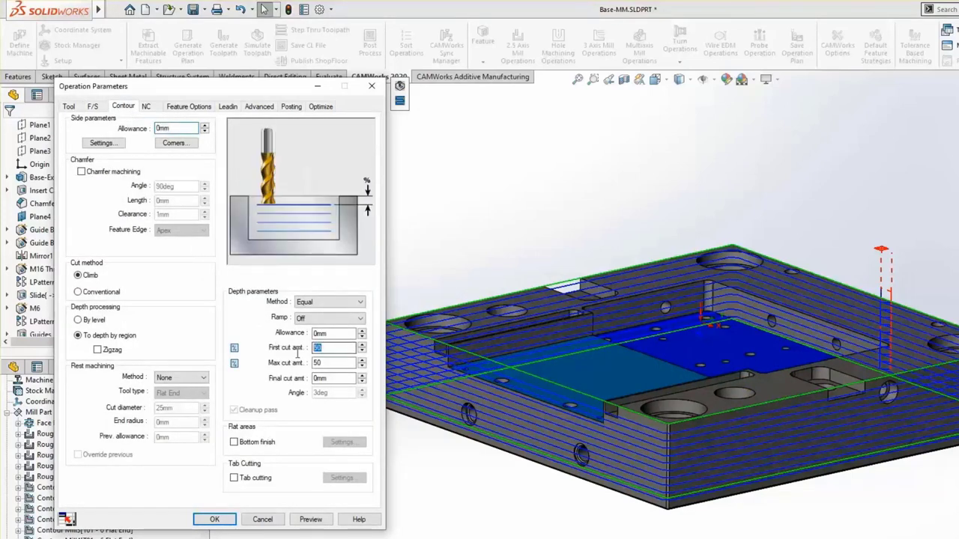
left_click(316, 364)
left_click(234, 364)
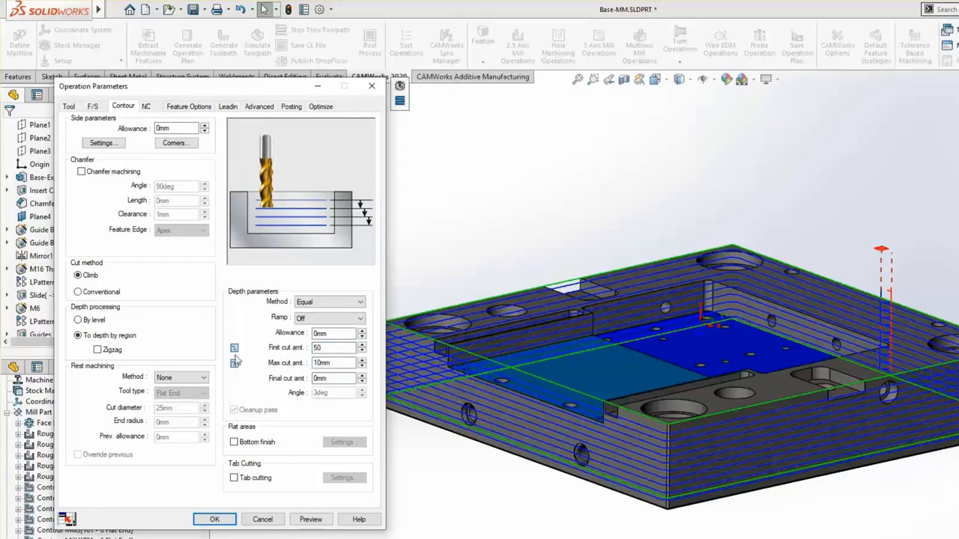
left_click(234, 348)
Set the first and maximum cut amounts to 20 mm and preview the resulting perimeter toolpath
left_click(342, 347)
double_click(342, 348)
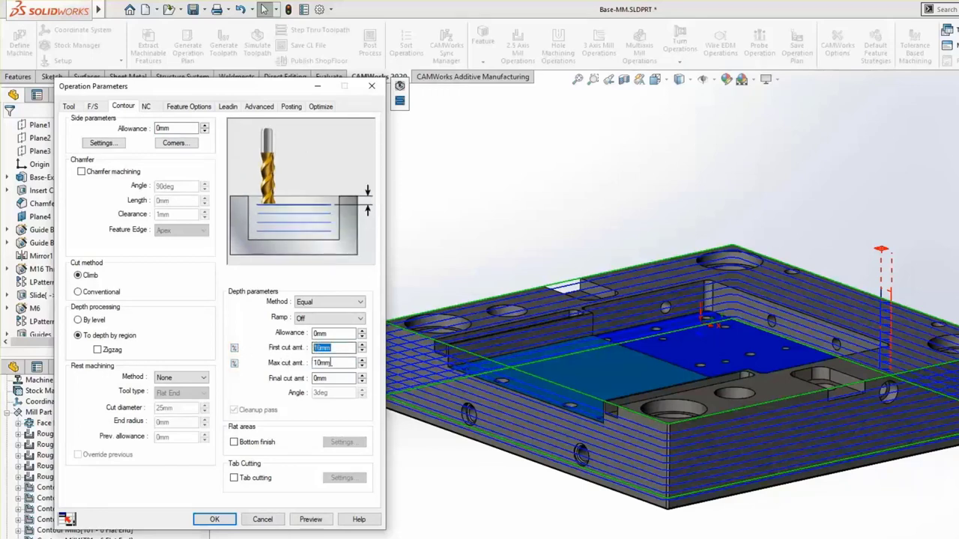
left_click(335, 364)
left_click(336, 349)
type("20")
key("Tab")
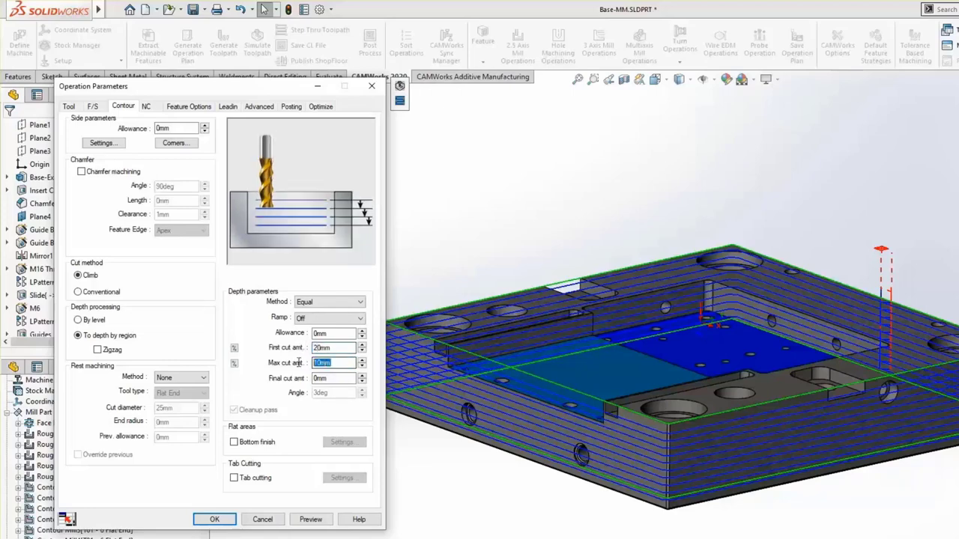
type("20")
left_click(336, 347)
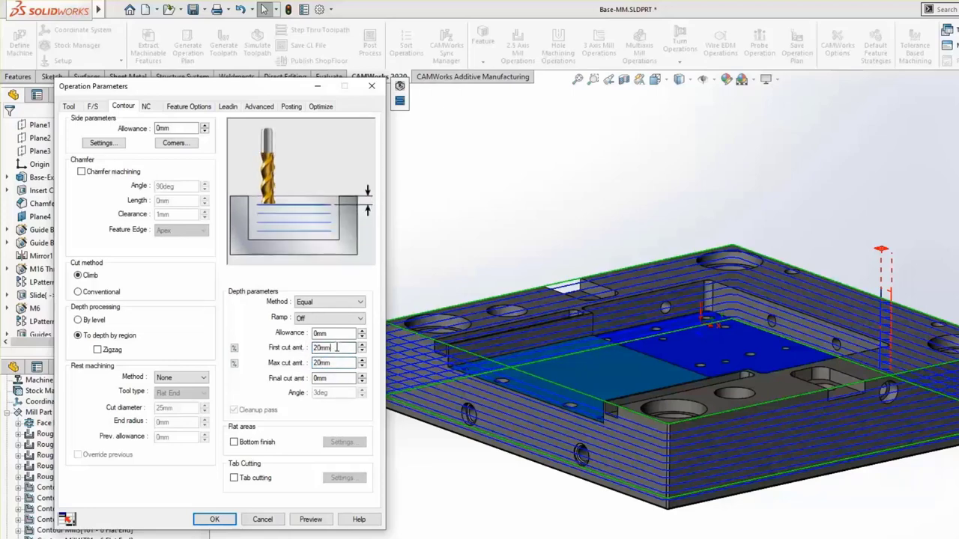
left_click(310, 522)
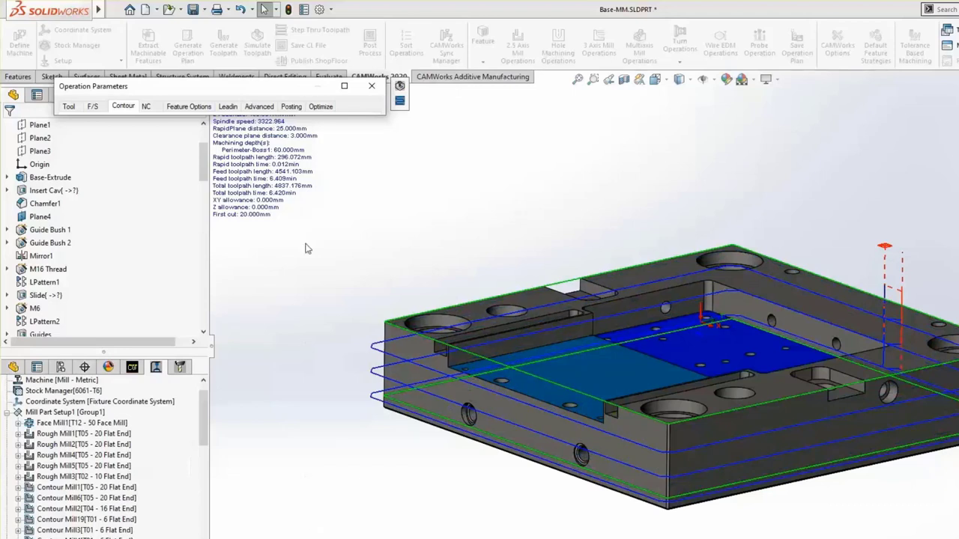
left_click(343, 86)
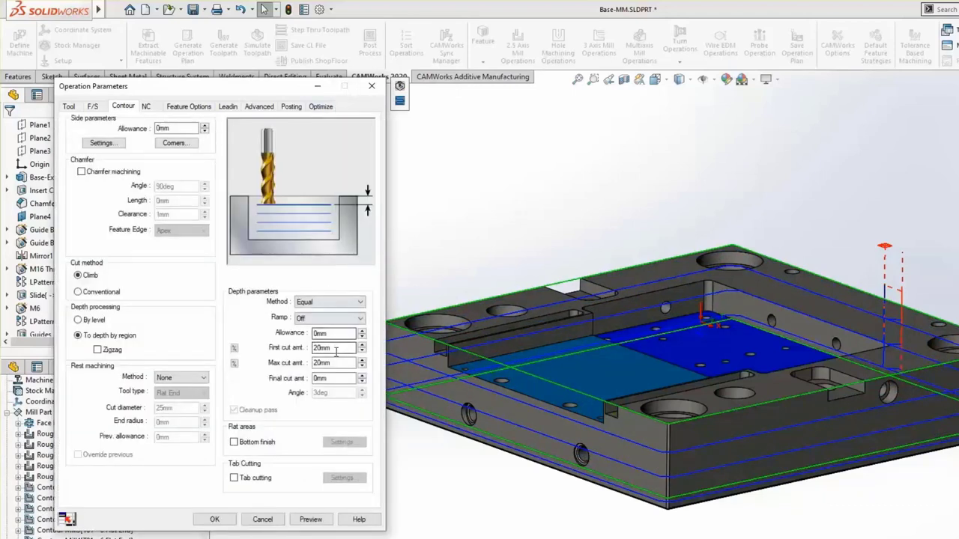
Set the first and maximum cut amounts to 15 mm, preview the toolpath, and accept the operation parameters
left_click_drag(333, 348, 295, 343)
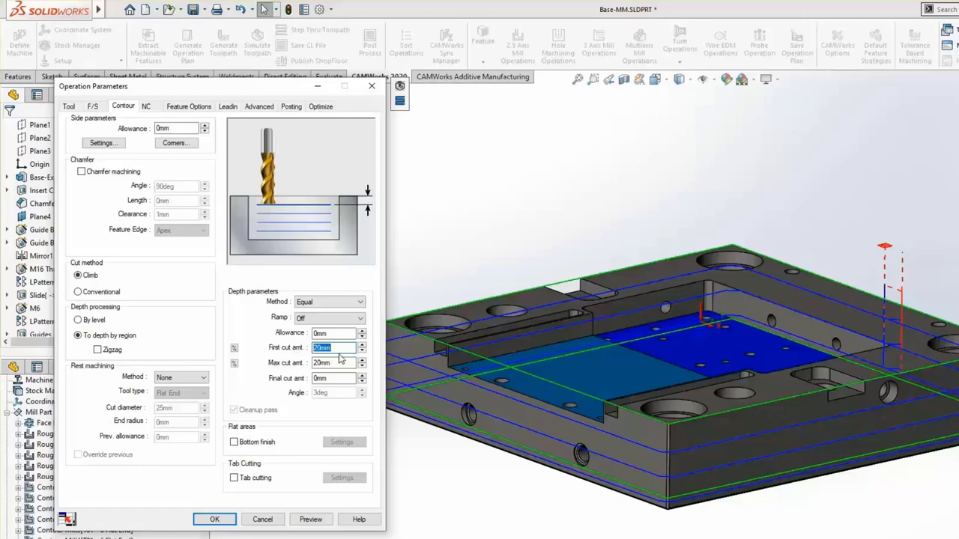
type("15mm")
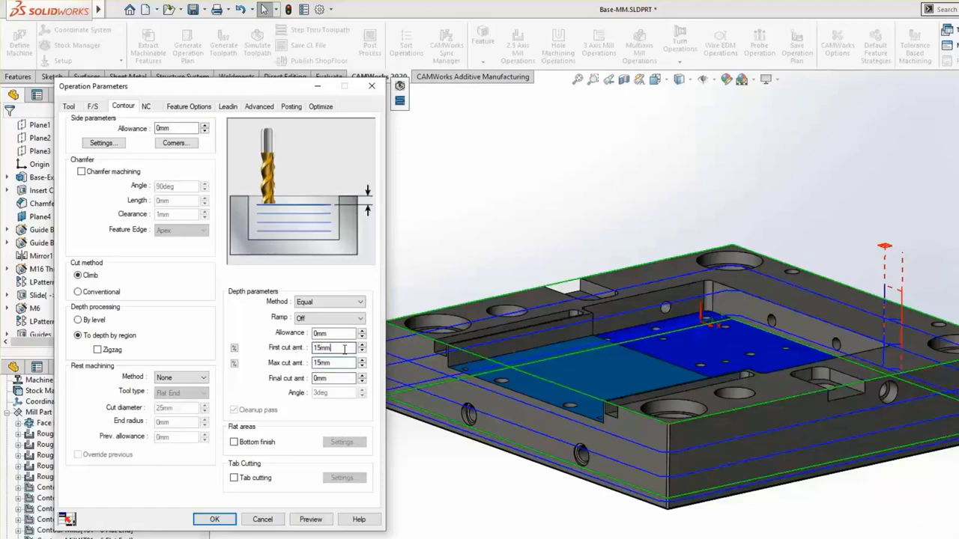
left_click(317, 521)
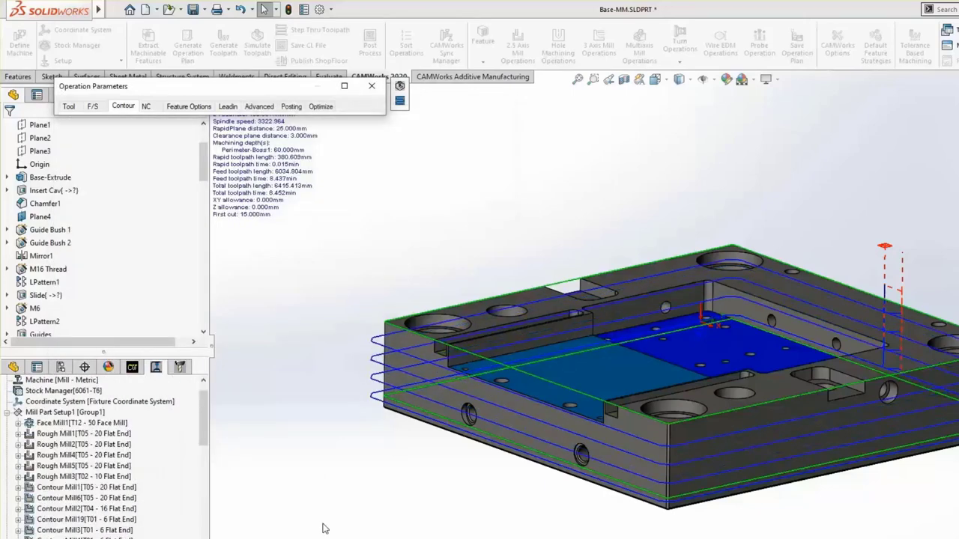
left_click(344, 87)
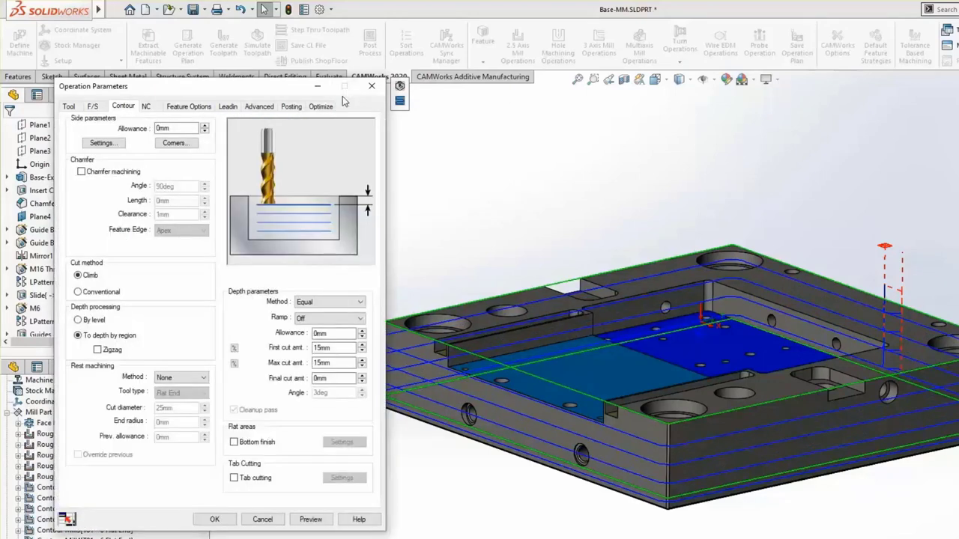
left_click(214, 519)
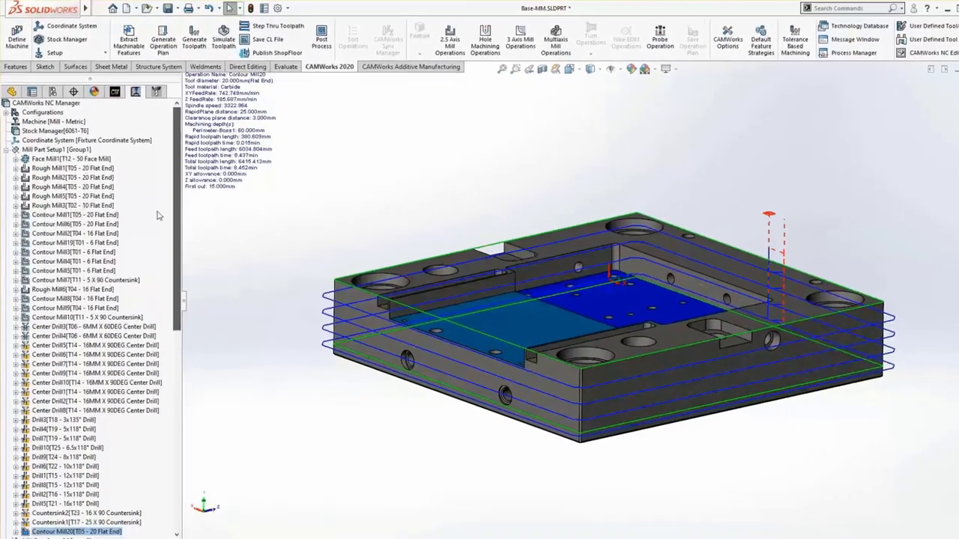
Simulate all Mill Part Setup1 operations in turbo mode, inspect the machined stock from several angles, and close the simulation
left_click(57, 146)
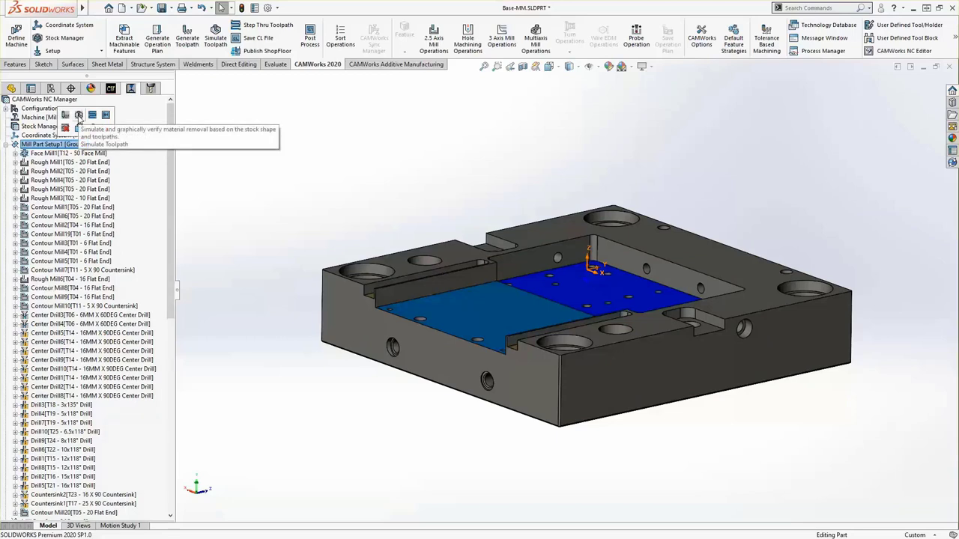
left_click(79, 116)
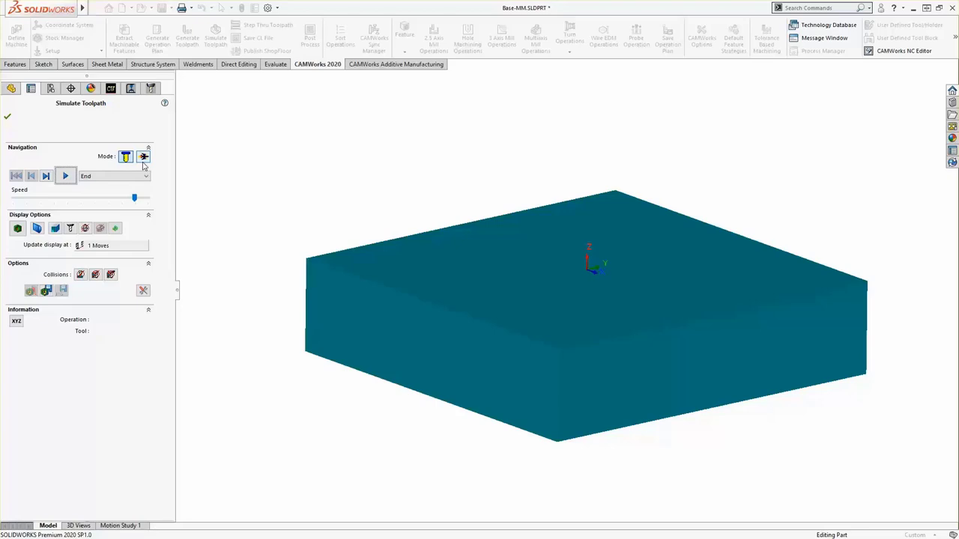
left_click(143, 158)
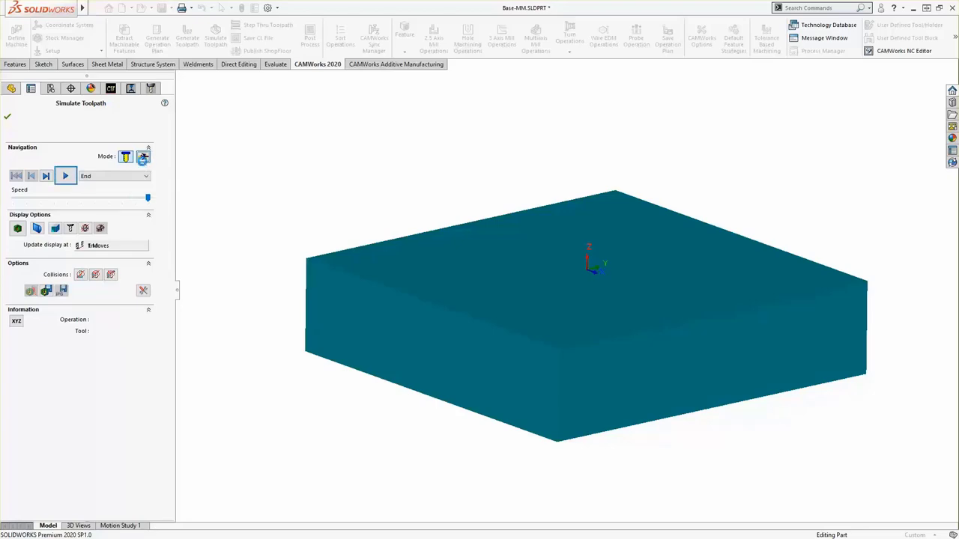
left_click(67, 177)
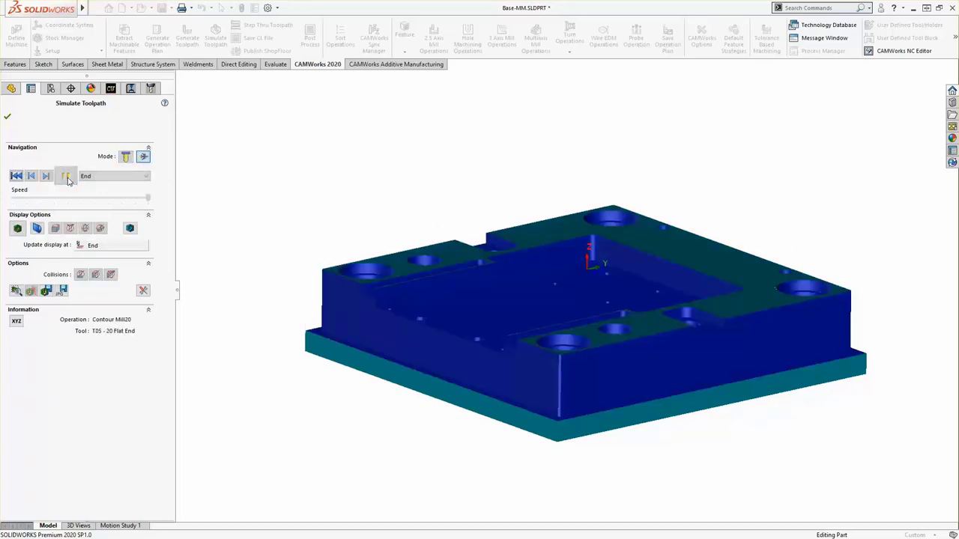
middle_click_drag(334, 150, 267, 244)
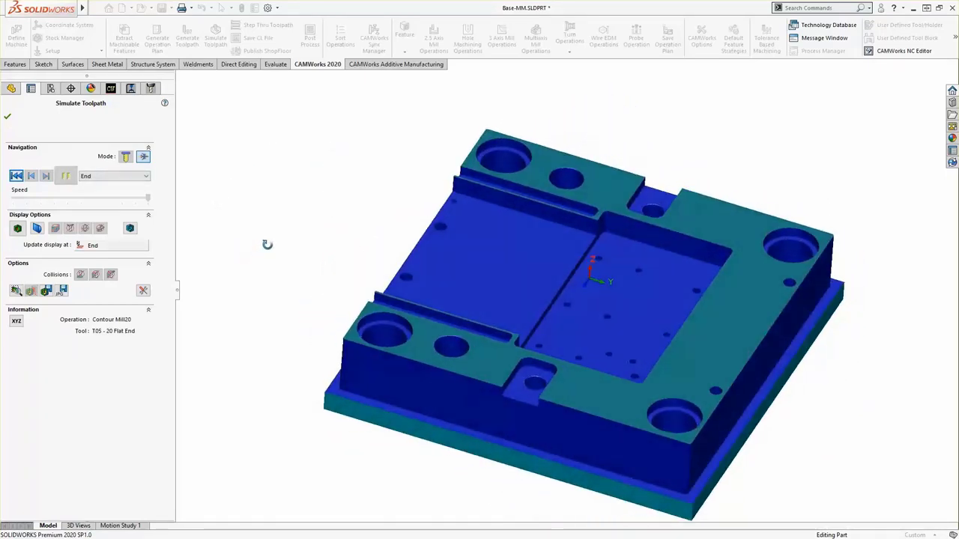
left_click(17, 228)
middle_click_drag(307, 281, 385, 292)
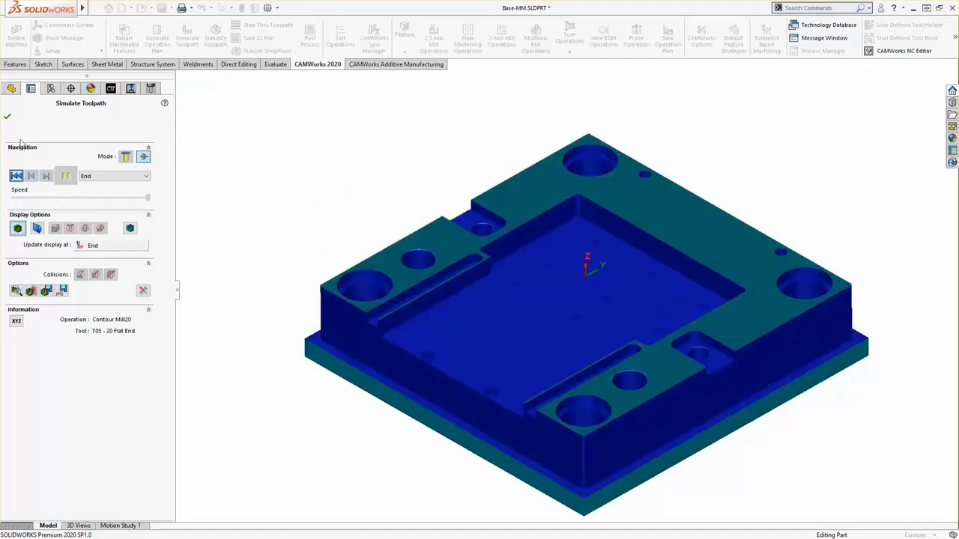
left_click(8, 117)
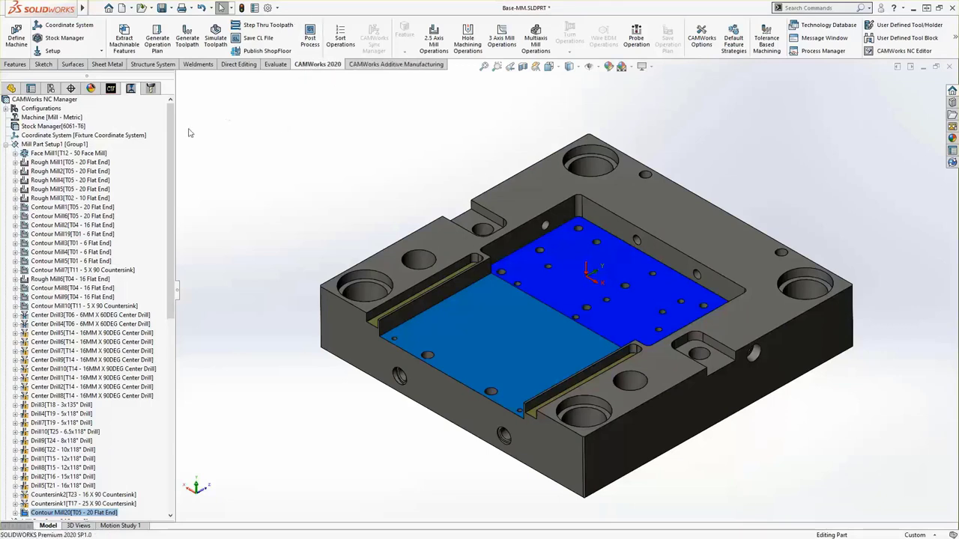
Simulate the operations of all setups in tool mode at maximum speed, inspect the machined part, and close the simulation
left_click(213, 41)
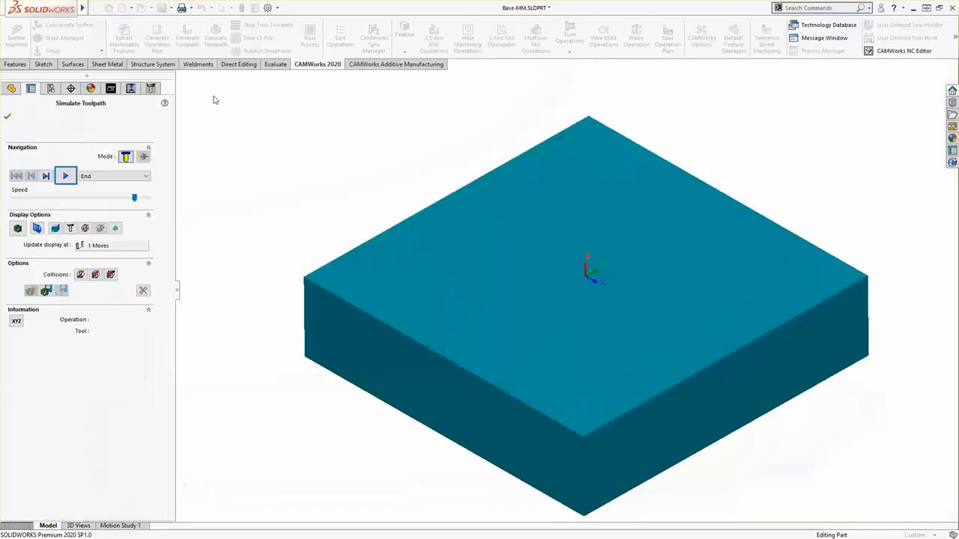
left_click_drag(134, 198, 149, 198)
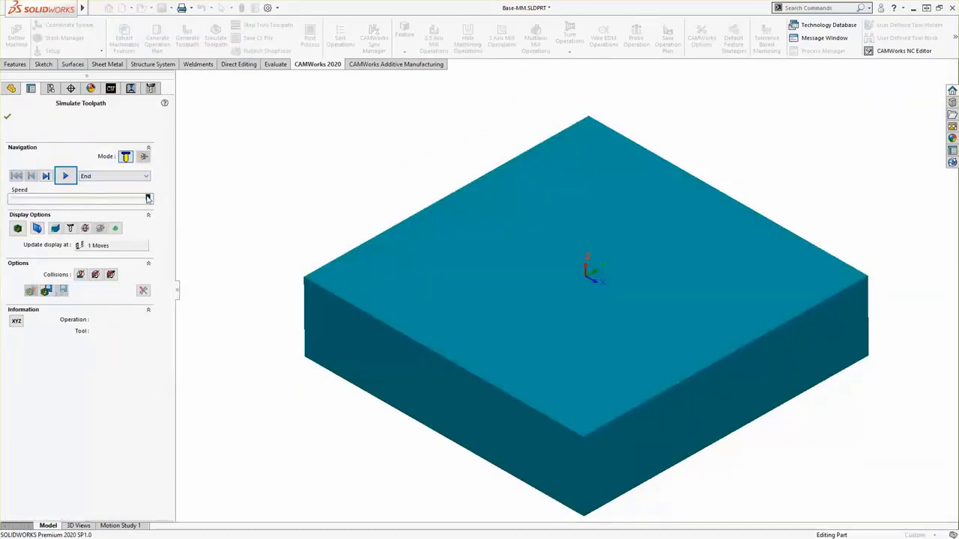
left_click(65, 175)
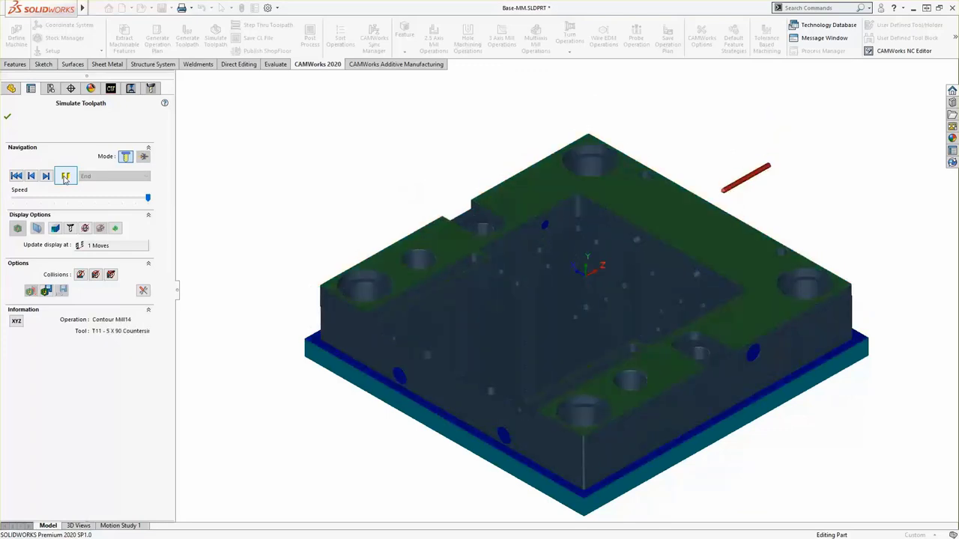
middle_click_drag(310, 218, 311, 157)
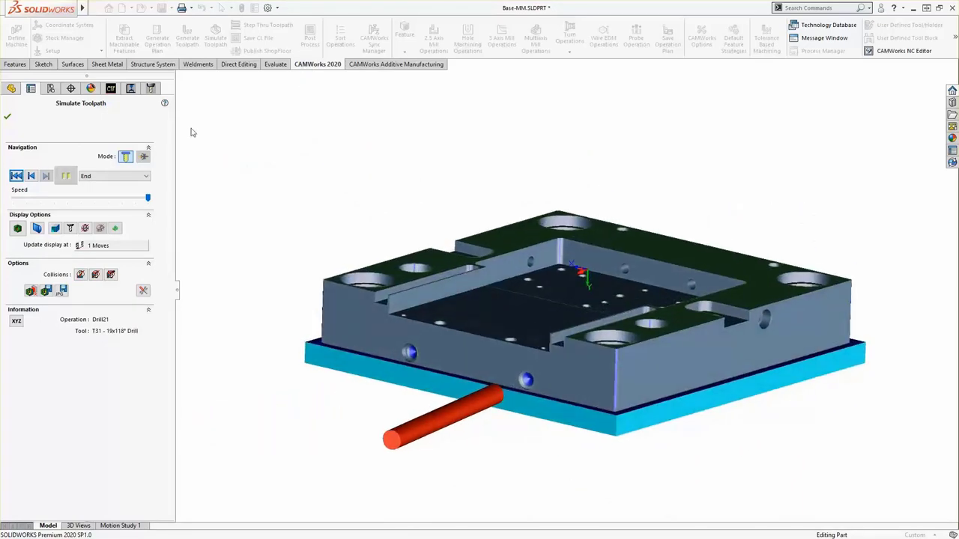
left_click(9, 117)
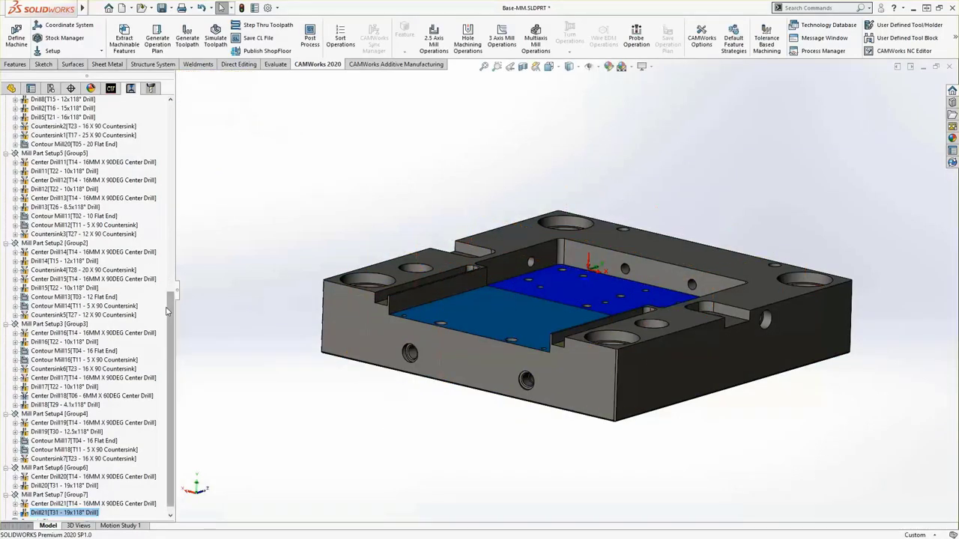
Create a face feature with the Finish strategy on the plate's underside in Mill Part Setup5, with its end condition up to stock
left_click_drag(168, 312, 167, 124)
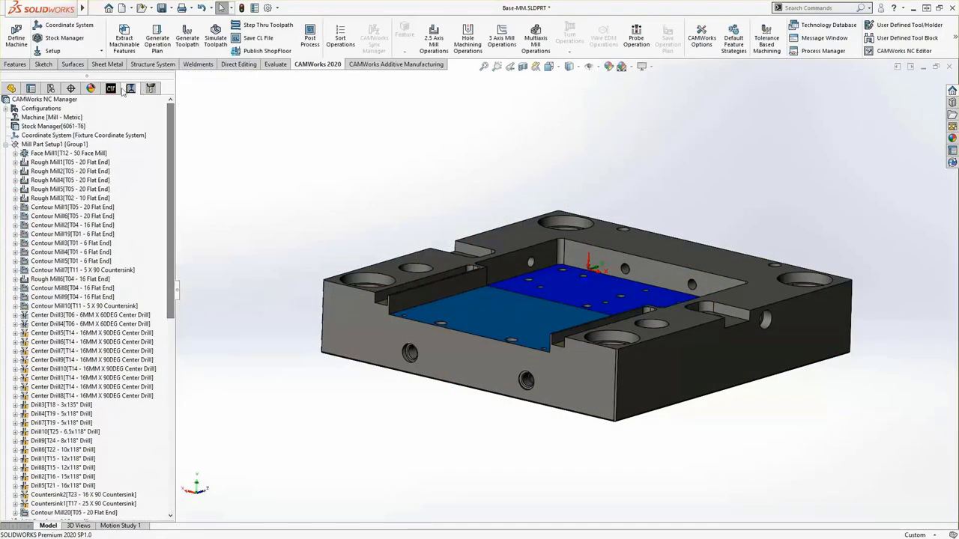
left_click(111, 88)
left_click(54, 307)
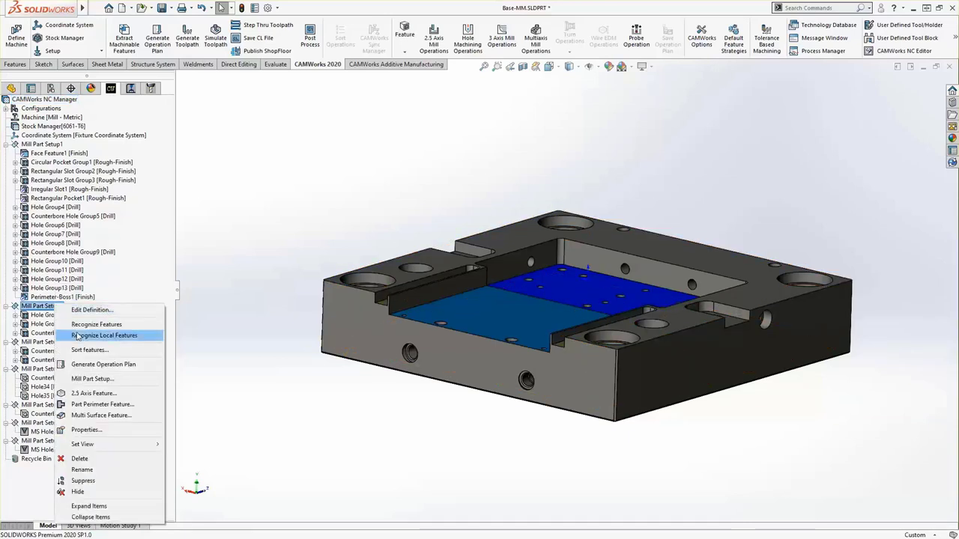
left_click(90, 393)
middle_click_drag(307, 419, 281, 329)
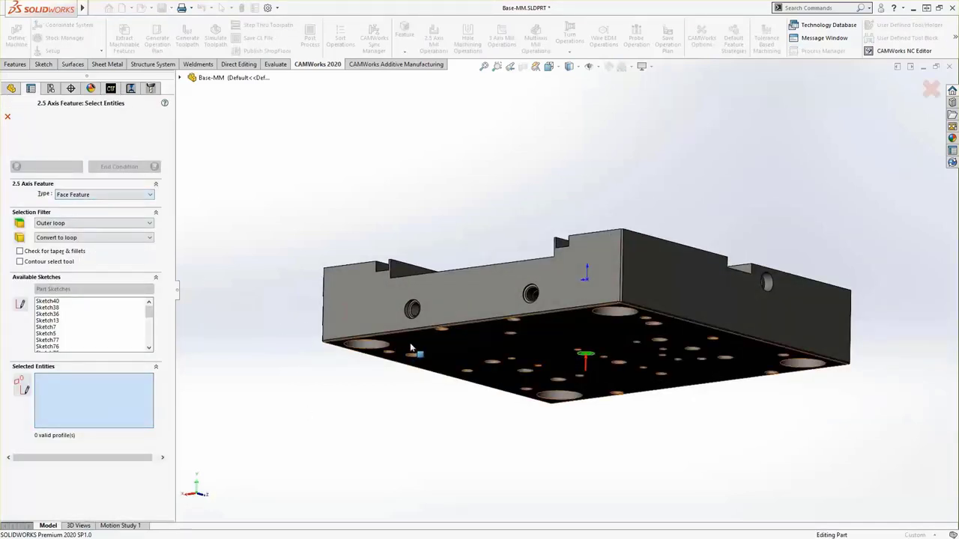
left_click(415, 352)
left_click(120, 166)
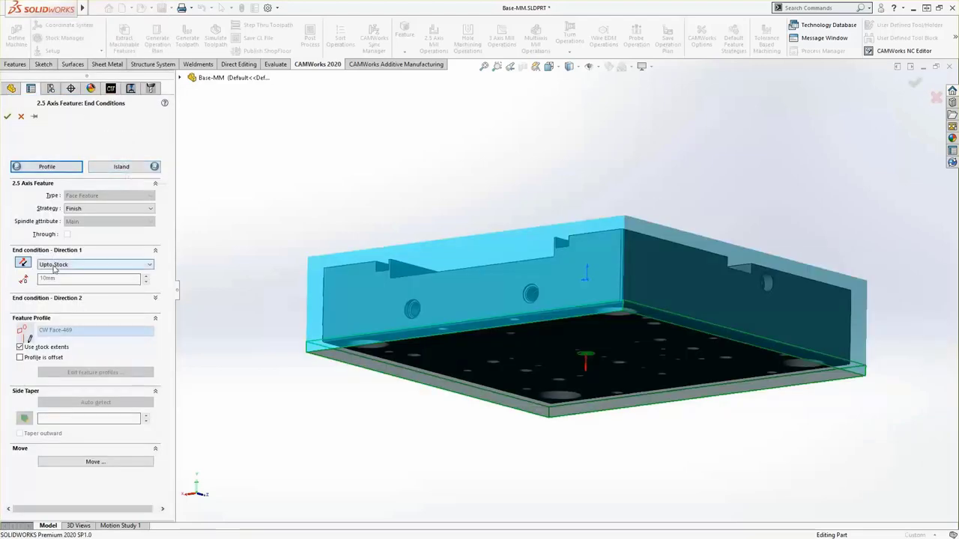
left_click(7, 116)
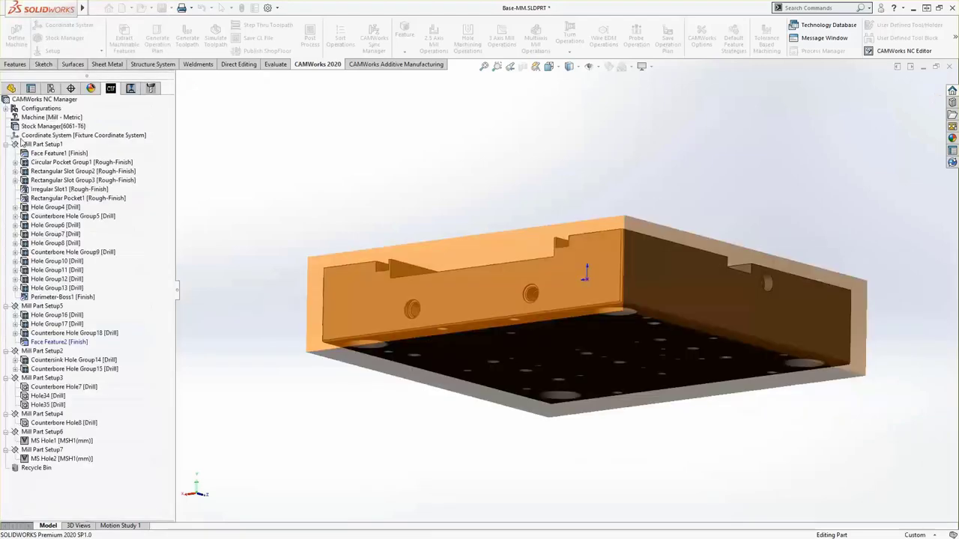
Move the new face feature to the start of Mill Part Setup5 and generate its operation plan
left_click(44, 305)
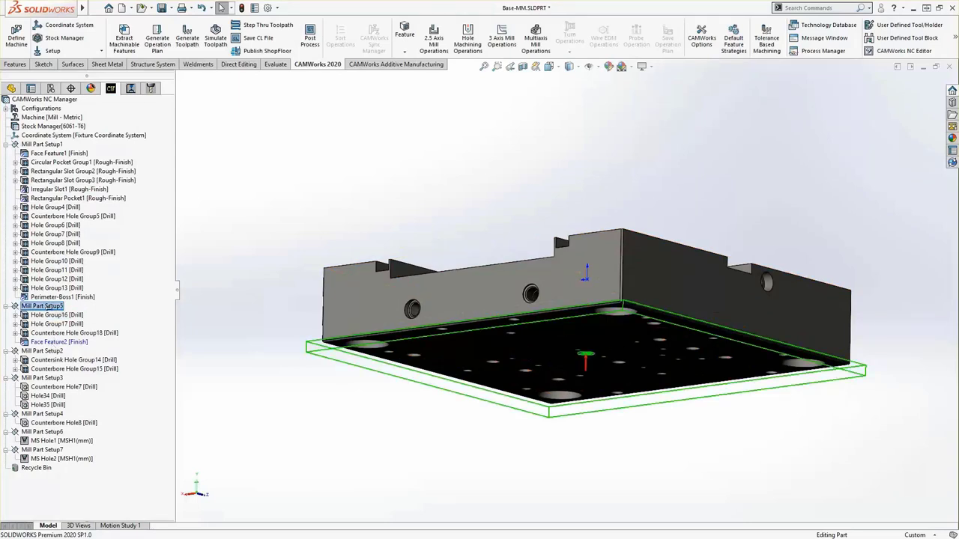
right_click(45, 315)
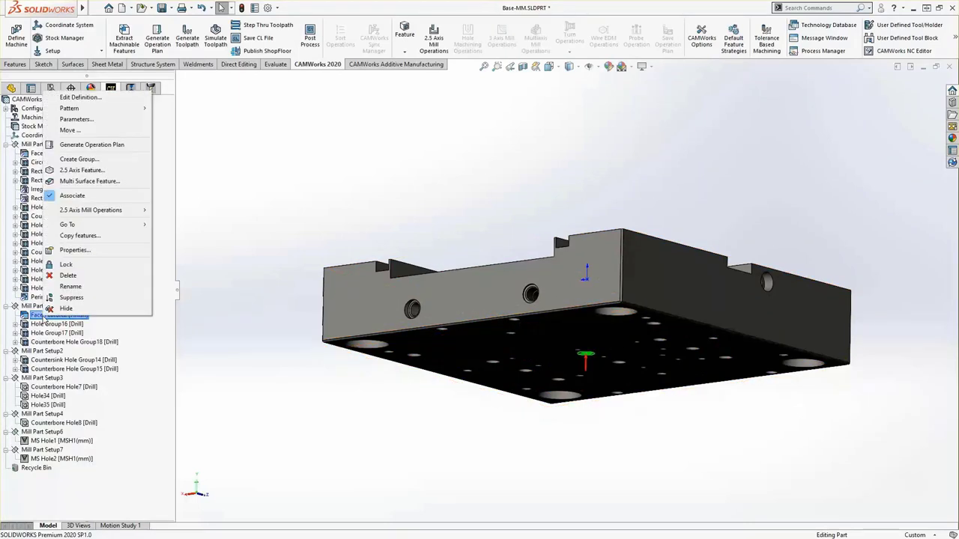
left_click(75, 144)
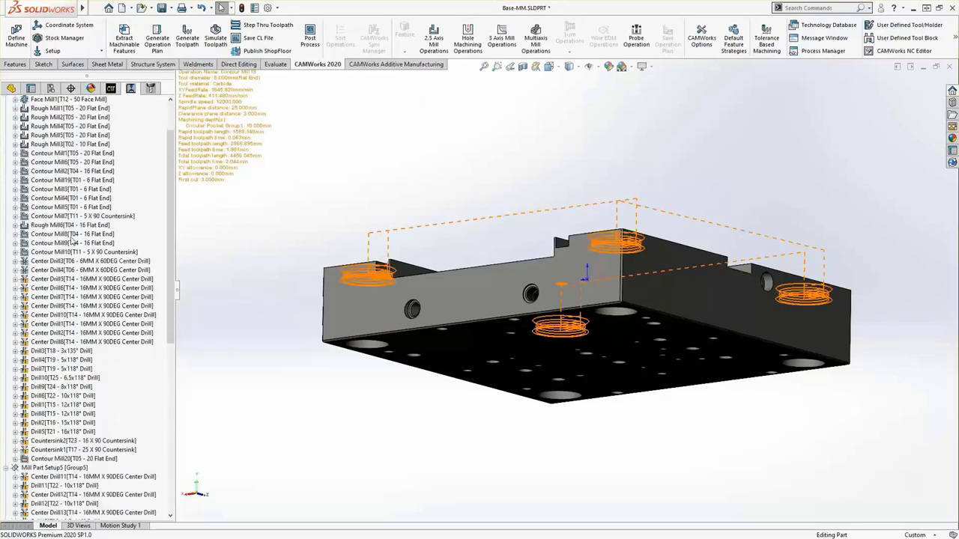
Generate the toolpath for the 50 mm face mill operation and make it the first operation of Mill Part Setup5
scroll(72, 241, "down", 9)
left_click(59, 315)
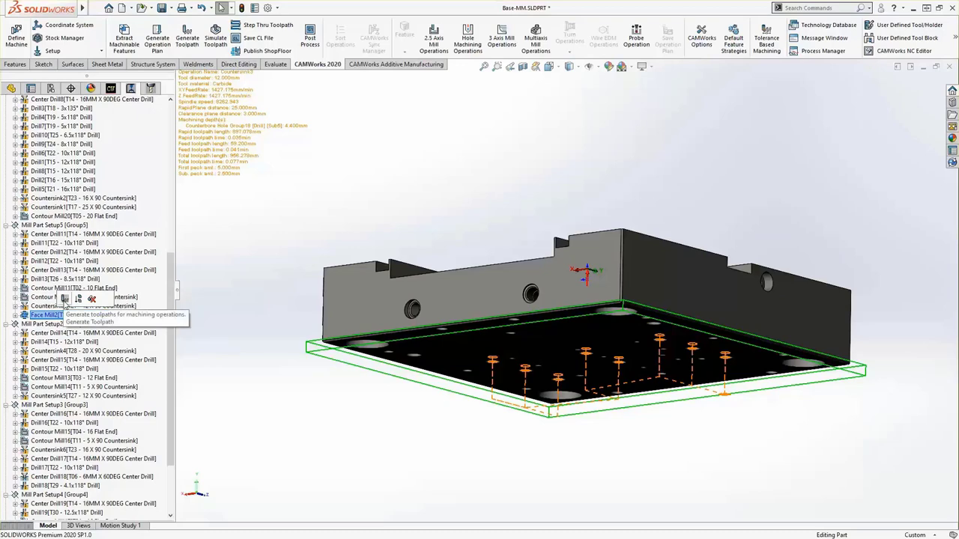
left_click(65, 300)
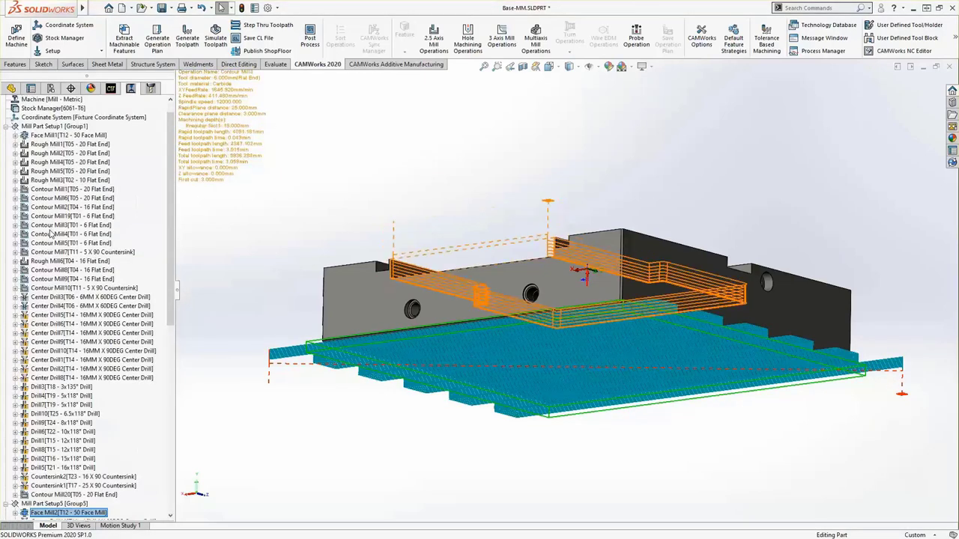
scroll(51, 234, "down", 10)
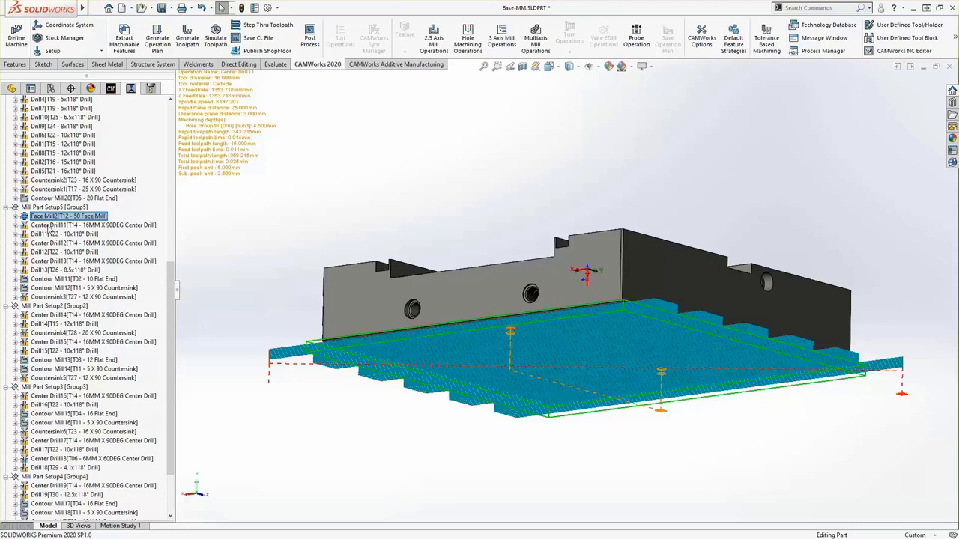
Add an open-pocket part perimeter feature to Mill Part Setup5, ending at the top of the part with a 20 mm offset
left_click(111, 89)
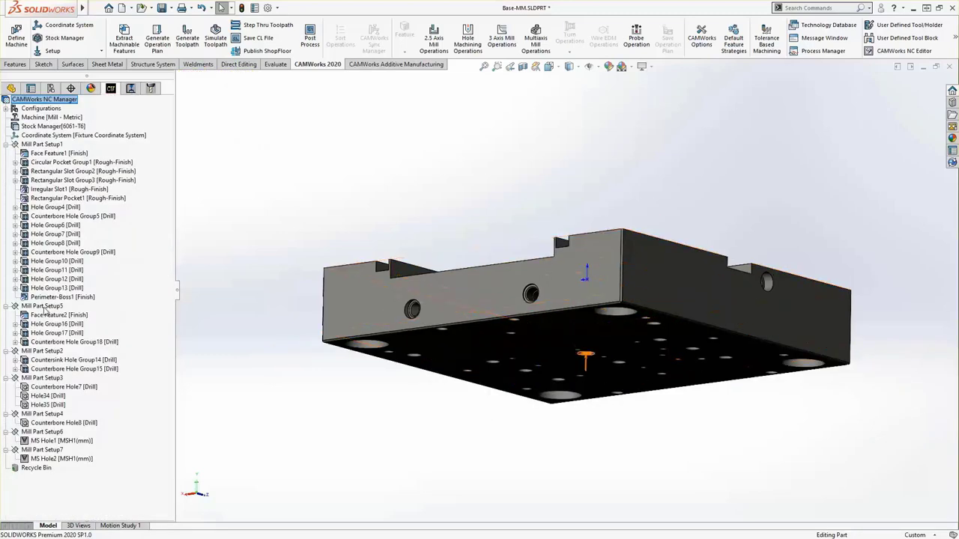
right_click(43, 306)
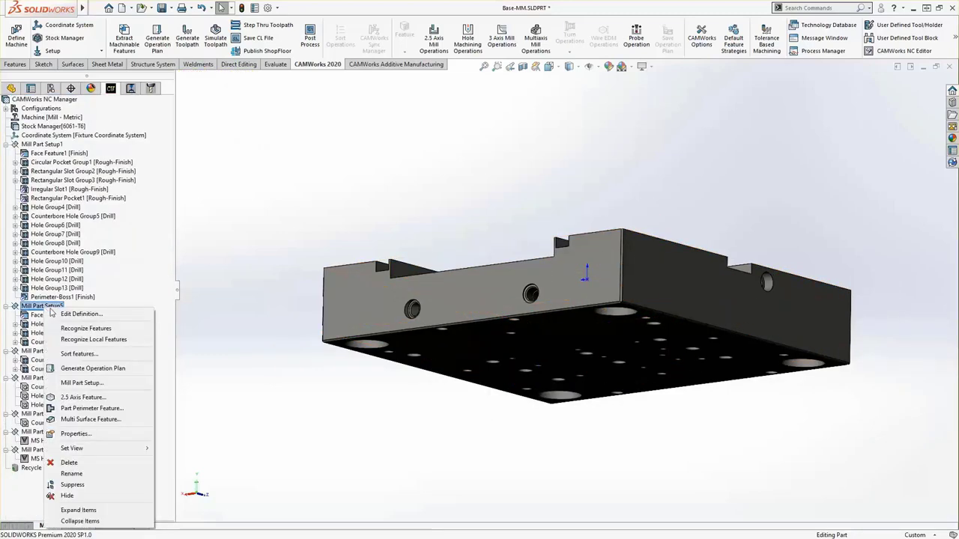
left_click(88, 409)
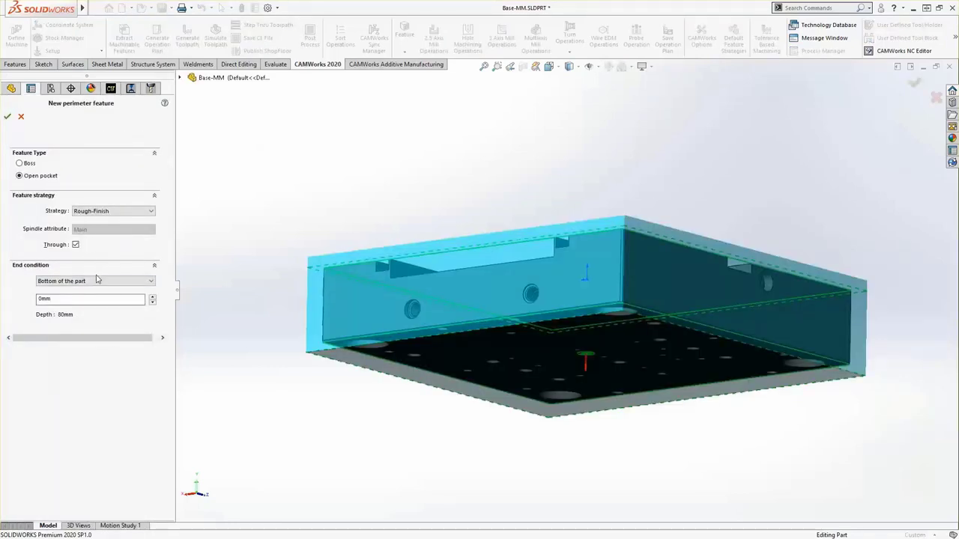
left_click(94, 284)
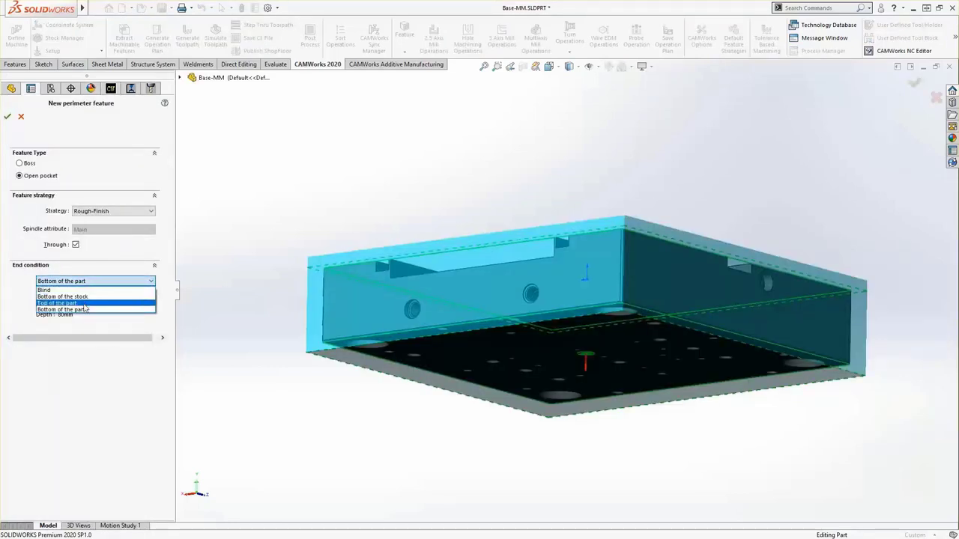
left_click(115, 305)
left_click(152, 299)
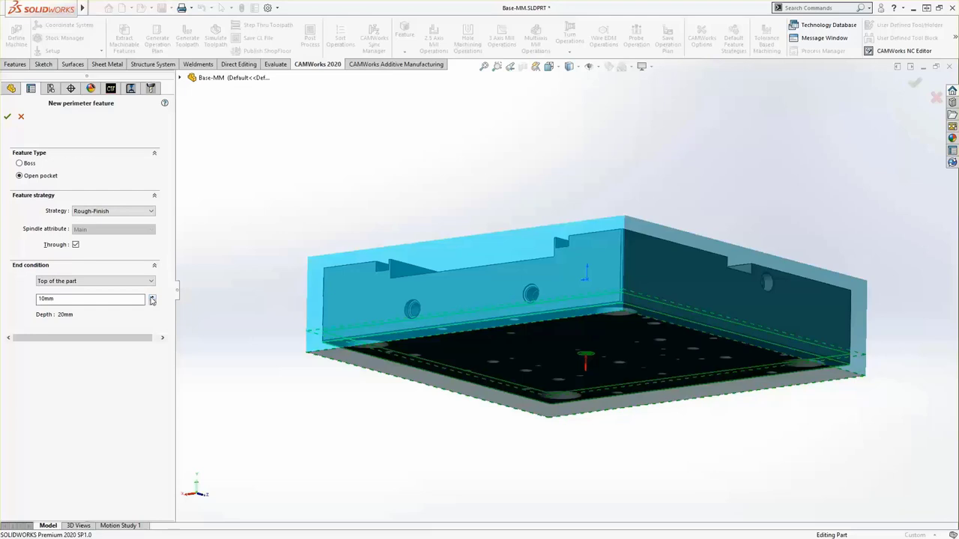
left_click(152, 298)
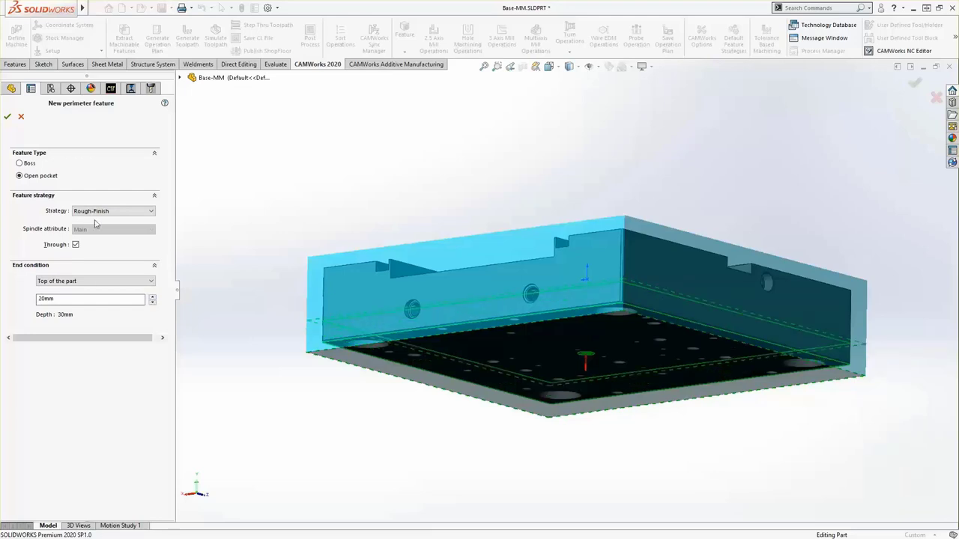
left_click(7, 118)
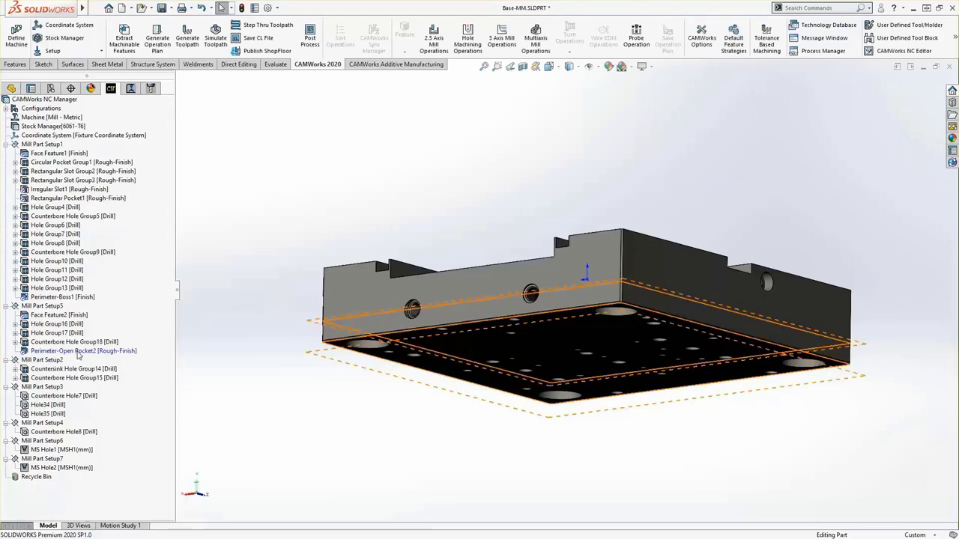
Set the strategy of the perimeter open pocket in Mill Part Setup5 to Fine
double_click(78, 350)
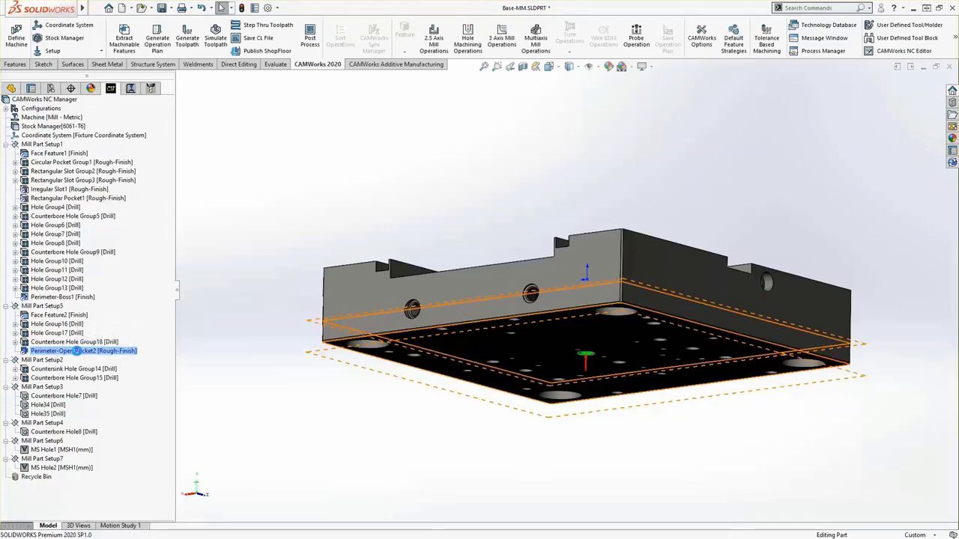
left_click(94, 211)
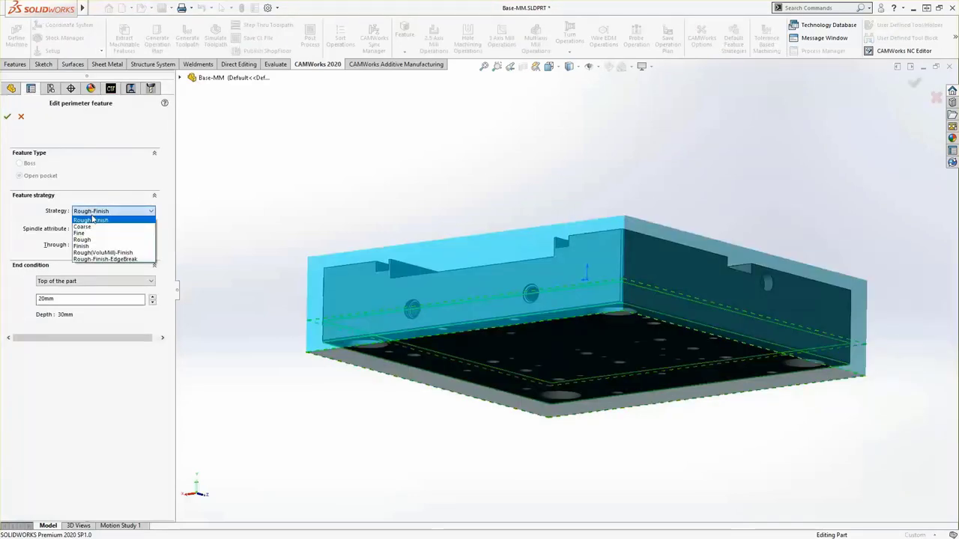
left_click(89, 235)
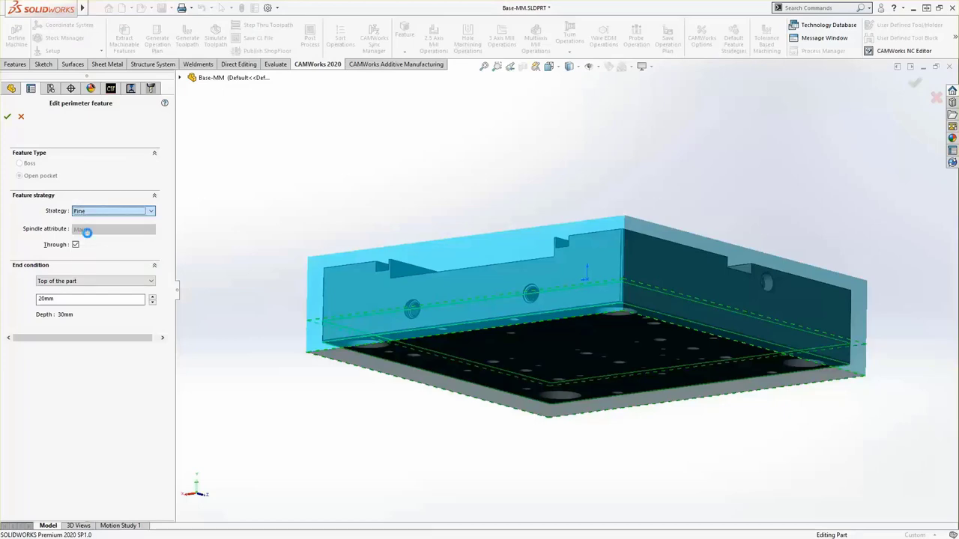
left_click(8, 119)
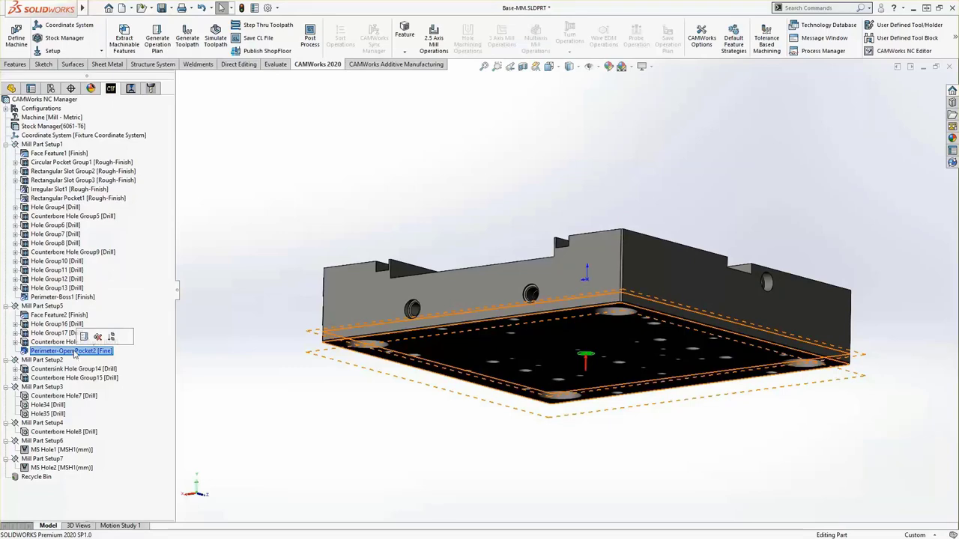
Generate the operation plan for the perimeter open pocket and the toolpath of its contour mill operation
right_click(77, 351)
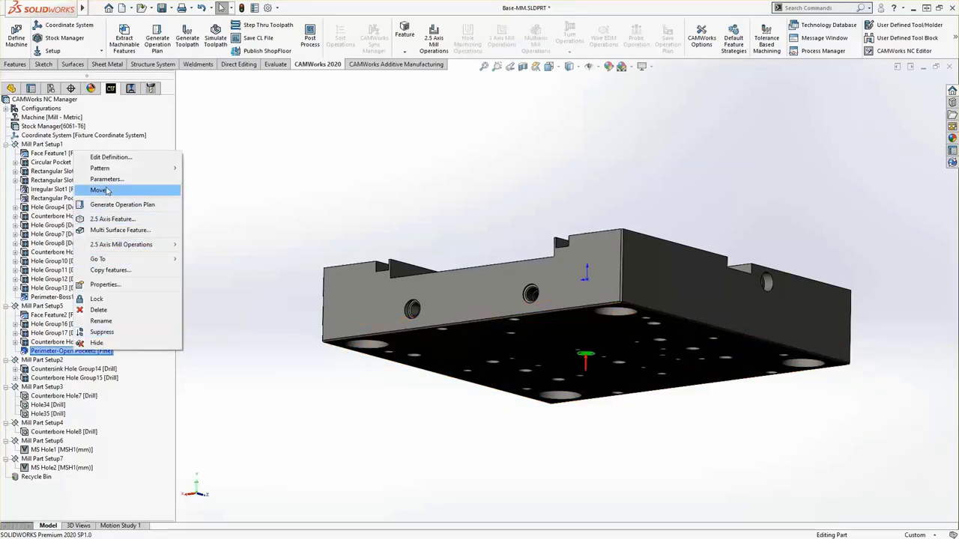
left_click(108, 208)
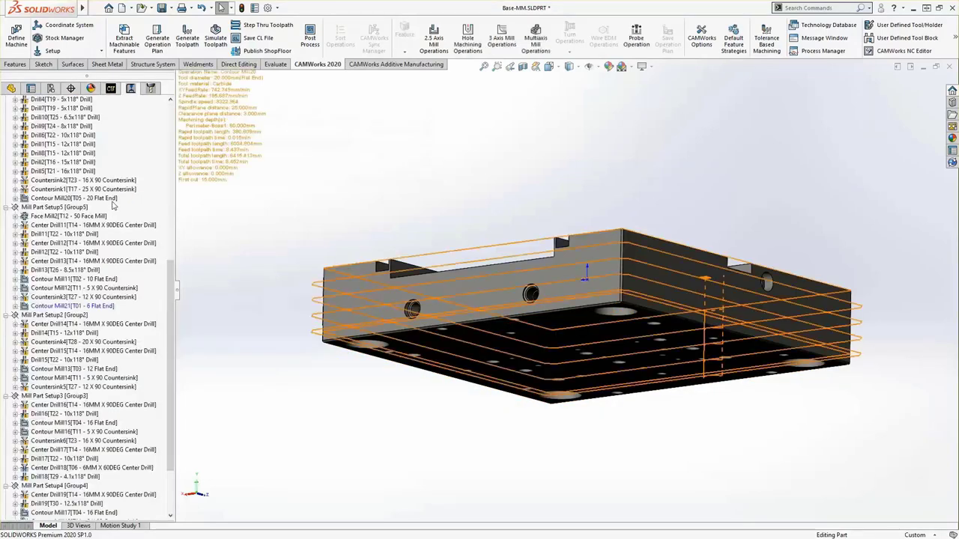
right_click(71, 307)
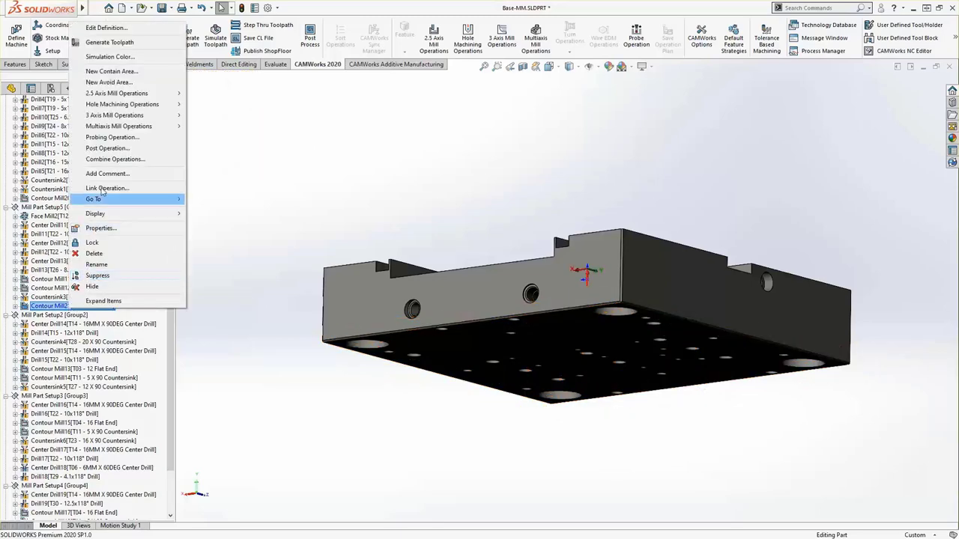
left_click(108, 45)
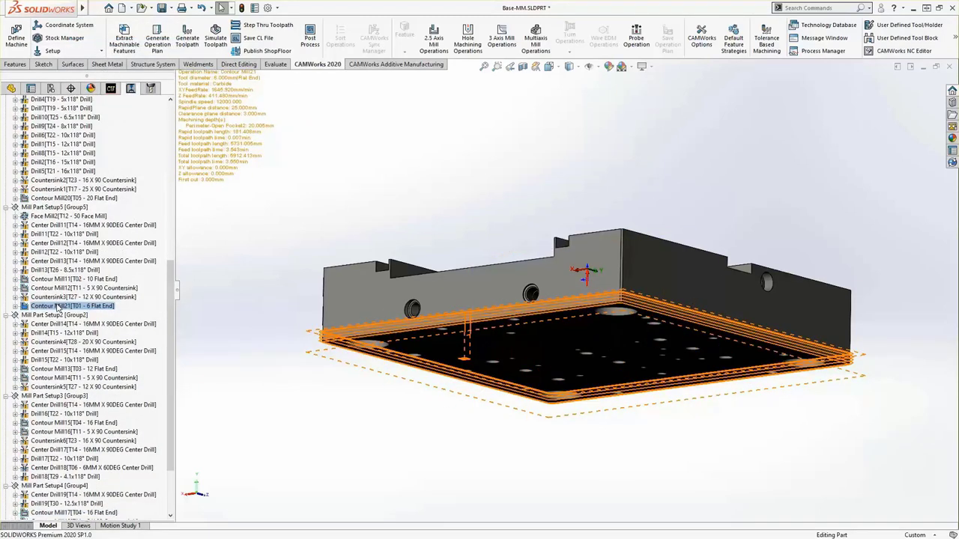
Simulate the operations of all setups from the full stock, inspect the part's underside, and close the simulation
left_click(58, 208)
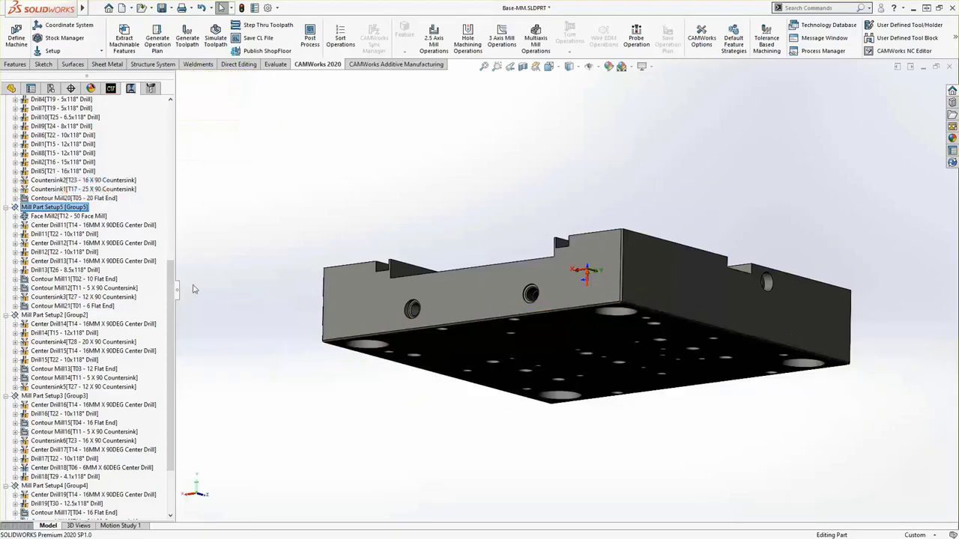
left_click_drag(171, 302, 171, 123)
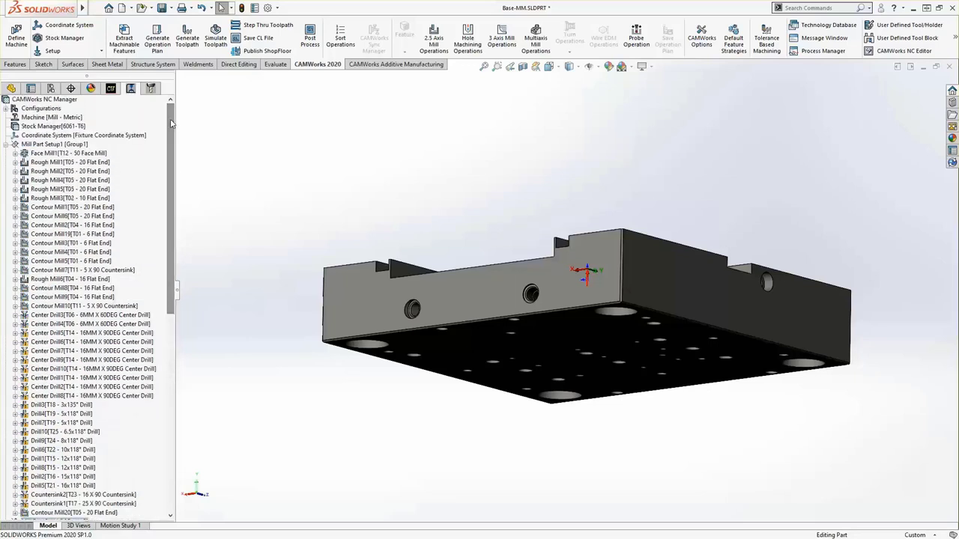
left_click(215, 37)
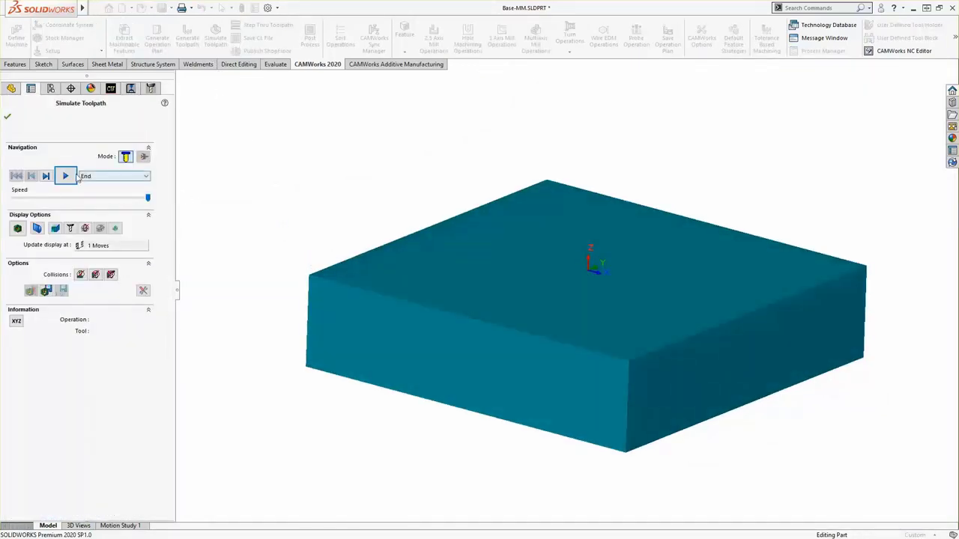
left_click(65, 176)
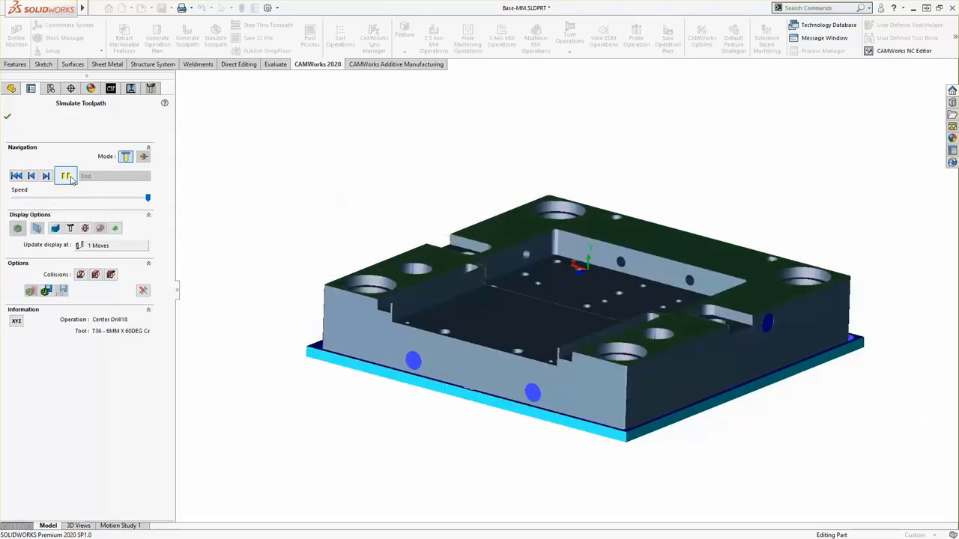
middle_click_drag(211, 227, 212, 66)
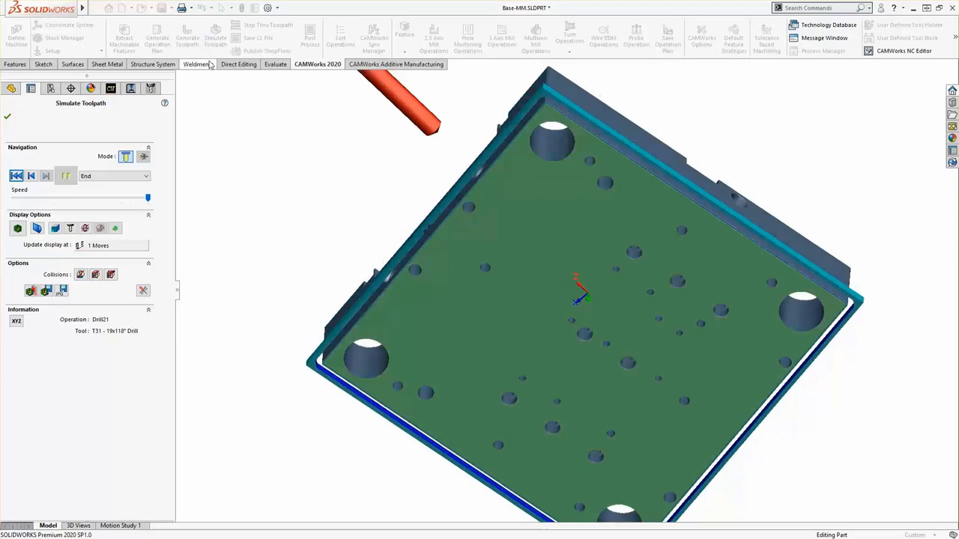
left_click(7, 116)
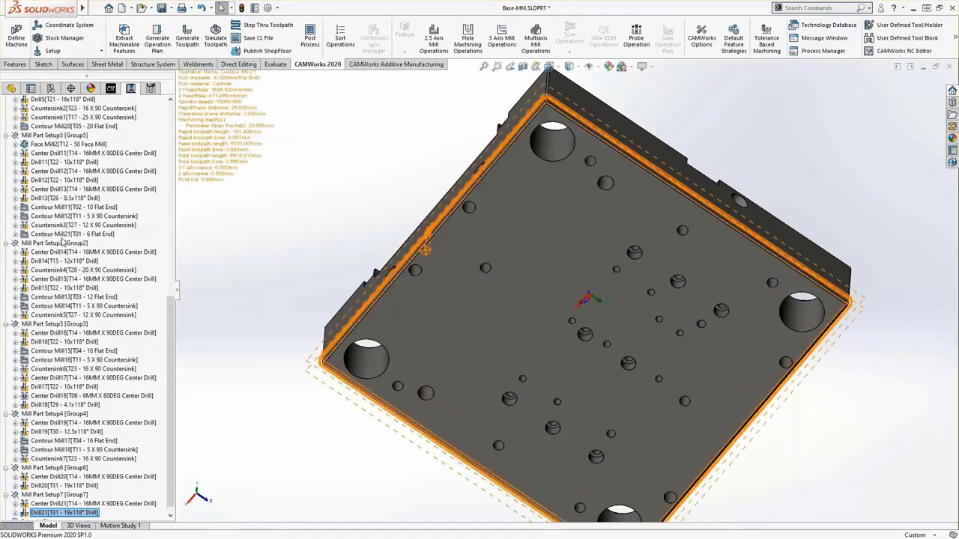
Change the tool of Mill Part Setup5's perimeter contour mill operation to the 20 mm flat end mill at station 5 of the tool crib
scroll(65, 241, "up", 5)
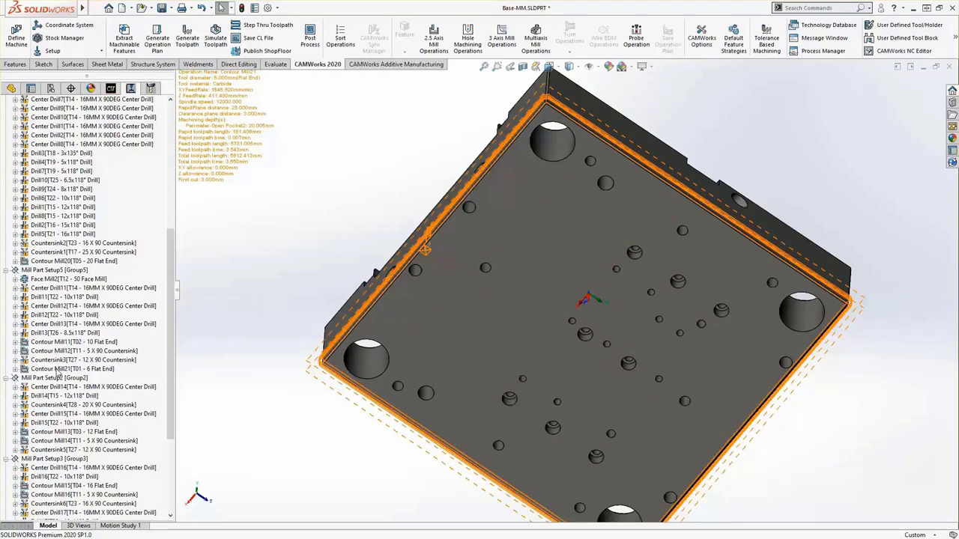
left_click(59, 369)
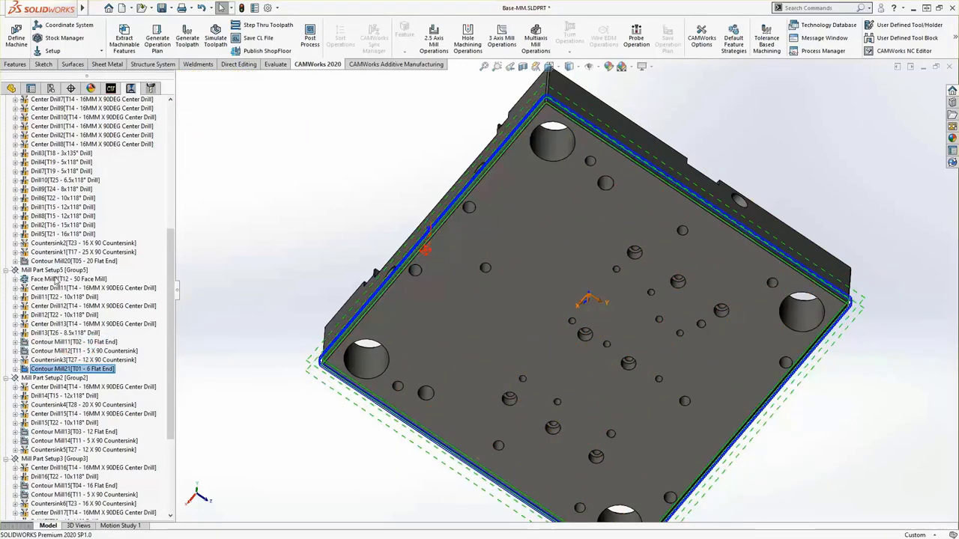
double_click(62, 372)
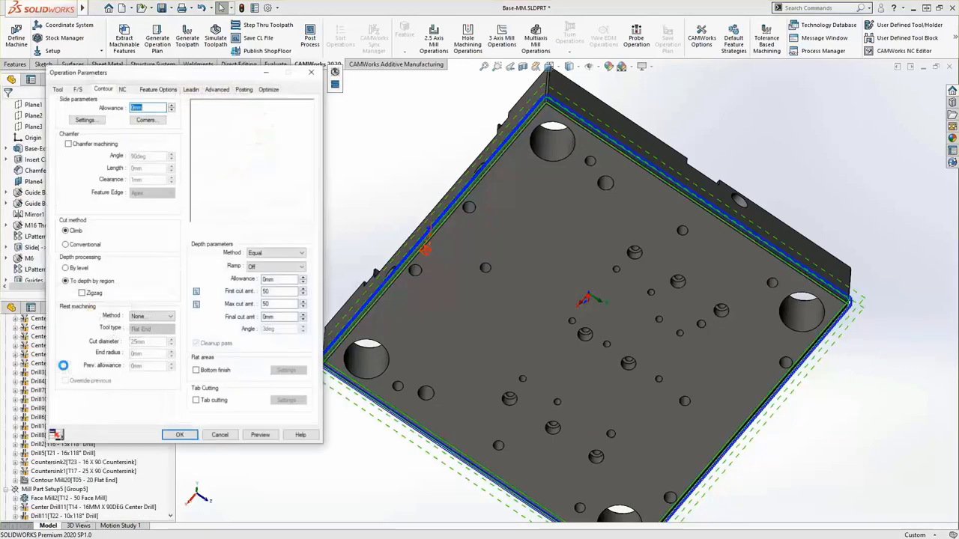
left_click(58, 89)
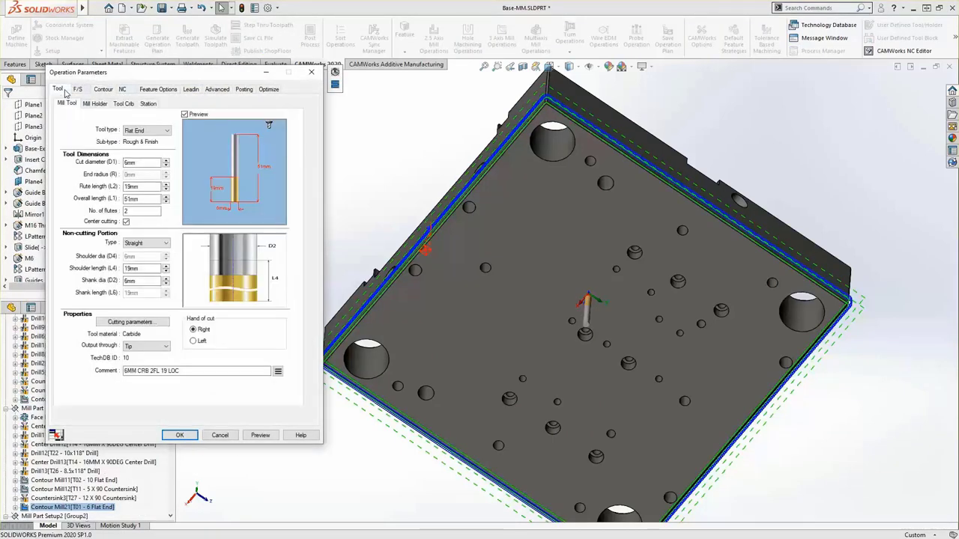
left_click(124, 104)
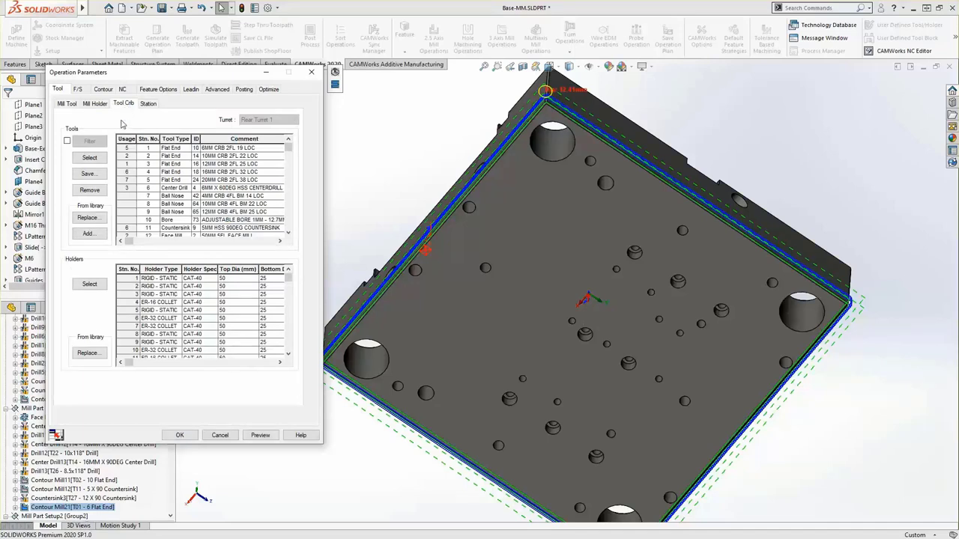
left_click(127, 180)
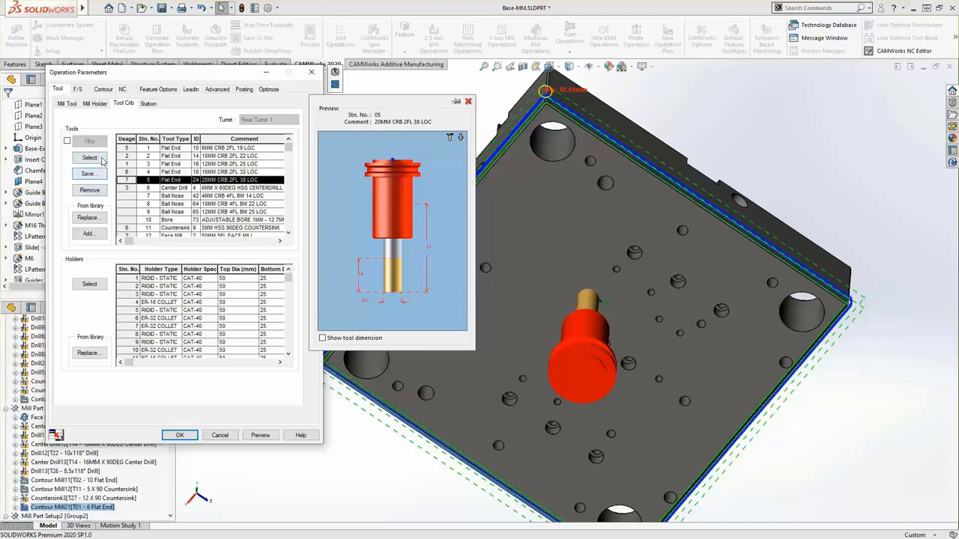
left_click(103, 162)
left_click(161, 280)
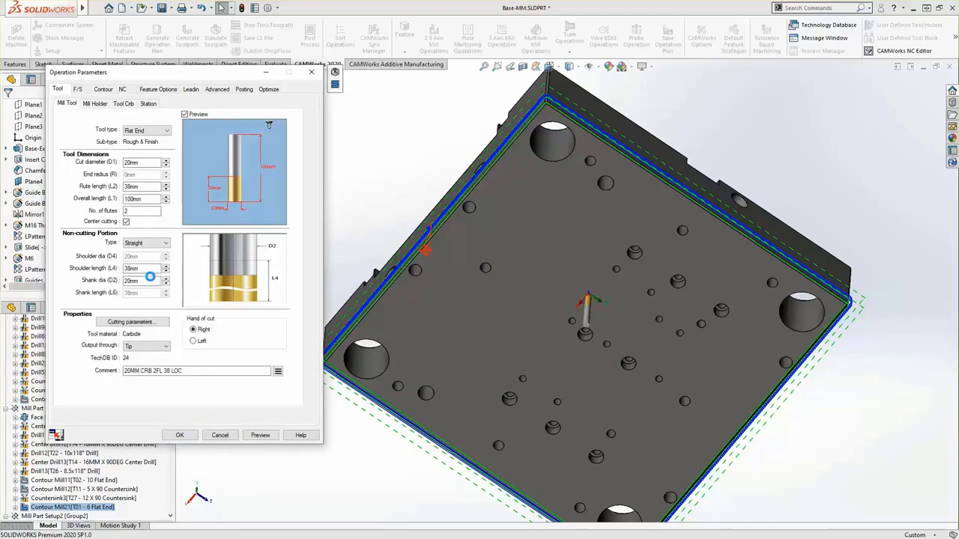
left_click(180, 436)
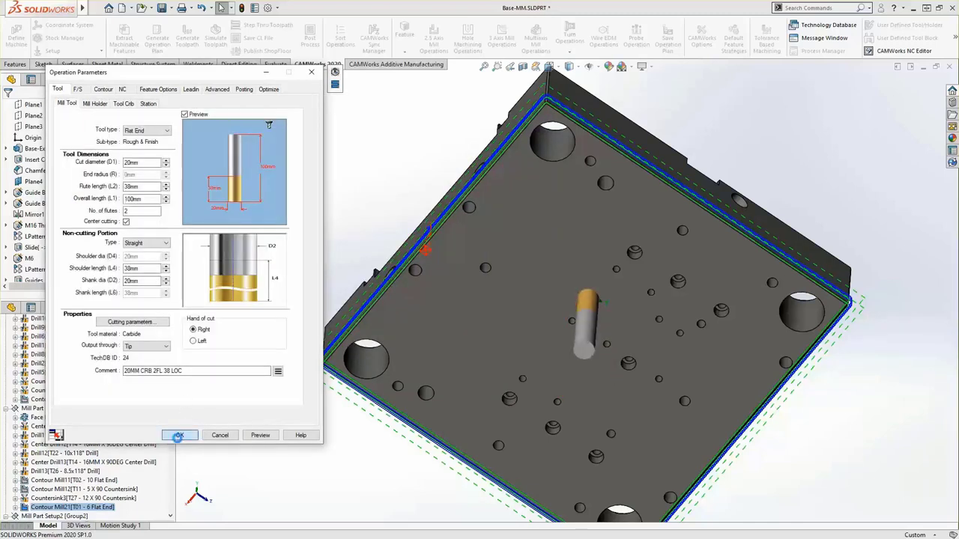
Simulate the toolpaths of all operations through to the end, inspect the machined plate from several sides, and close the simulation
middle_click_drag(273, 298, 286, 348)
left_click(216, 39)
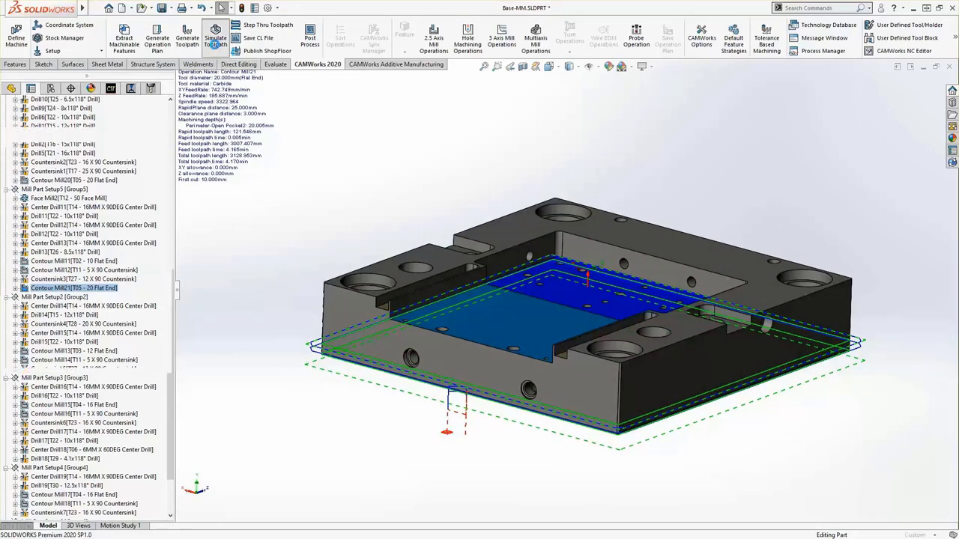
left_click(65, 176)
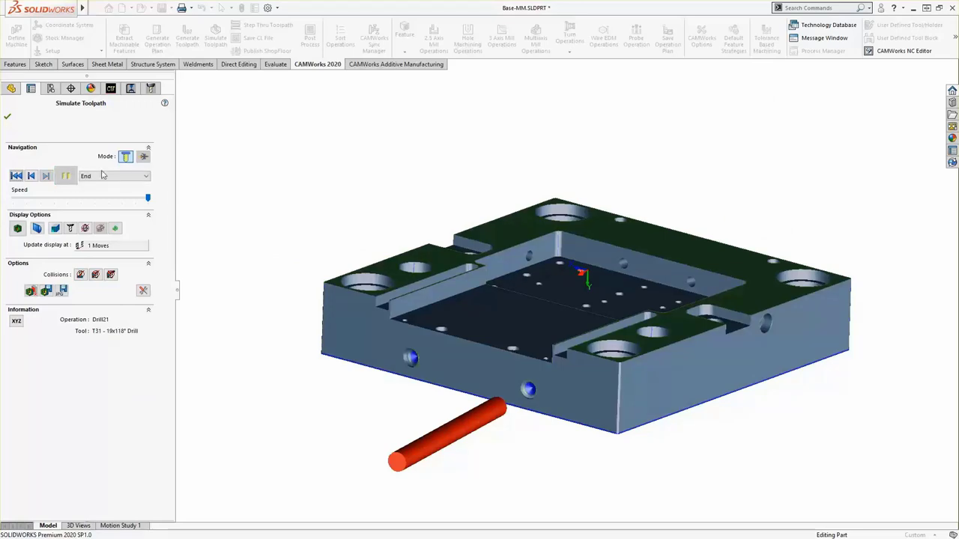
middle_click_drag(361, 177, 262, 229)
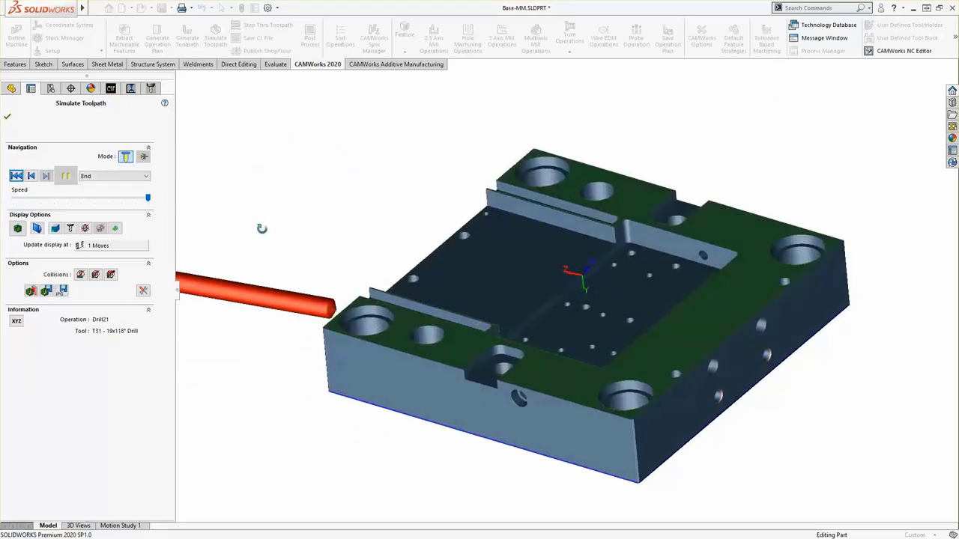
left_click(7, 117)
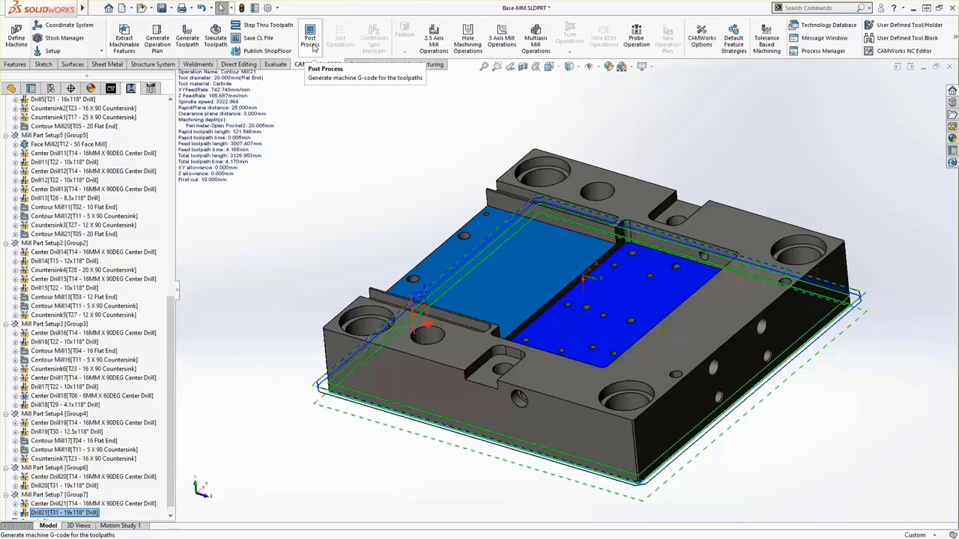
Post process the toolpaths to Base-MM.txt on the Desktop and generate the NC code
left_click(310, 42)
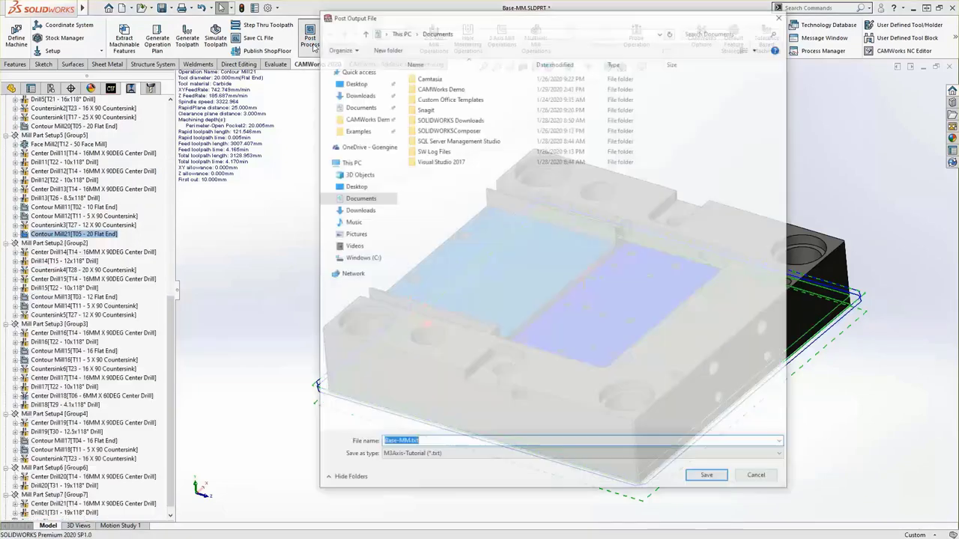
left_click(355, 81)
left_click(431, 442)
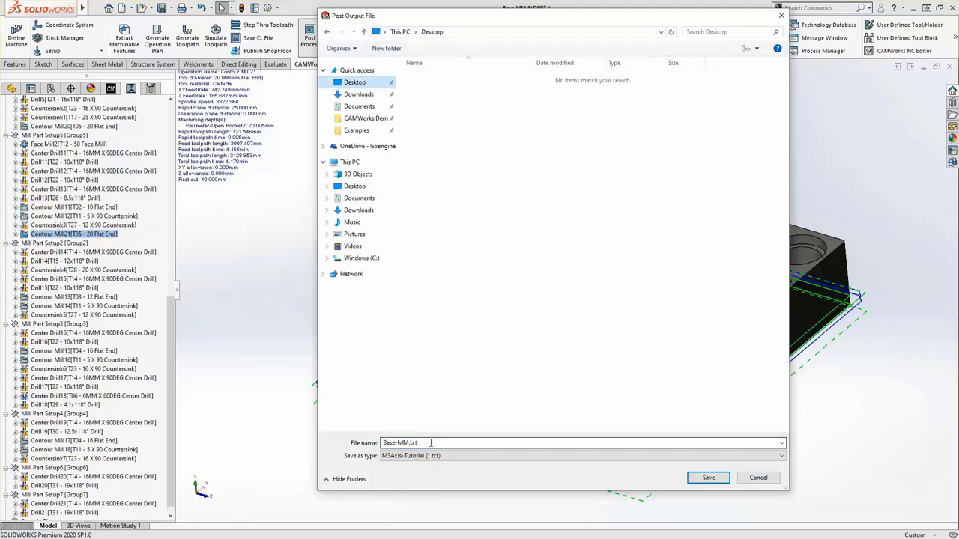
double_click(431, 443)
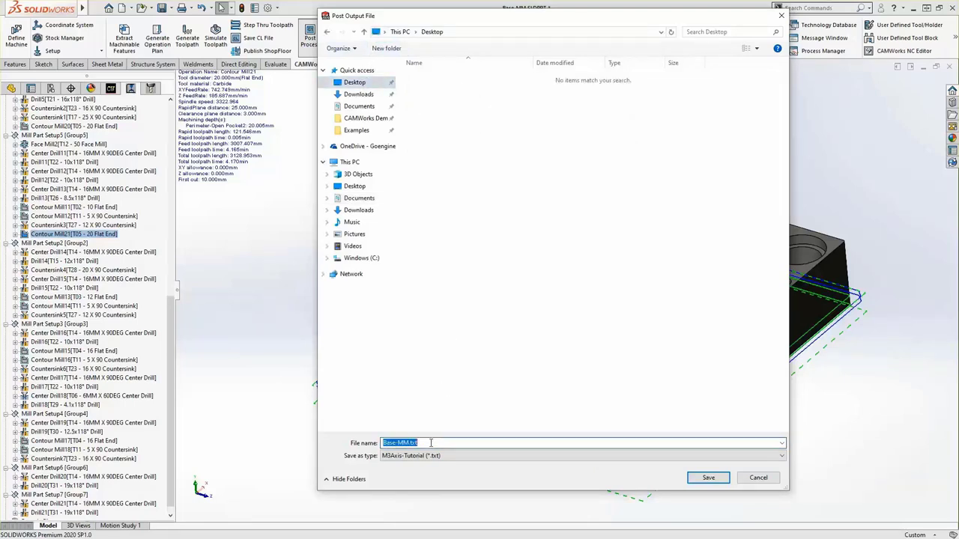
left_click(707, 479)
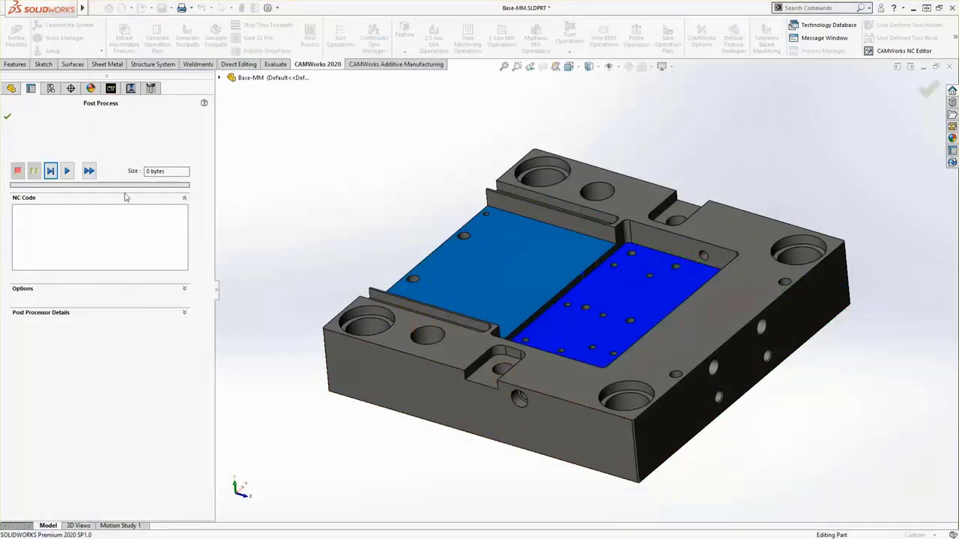
left_click(68, 171)
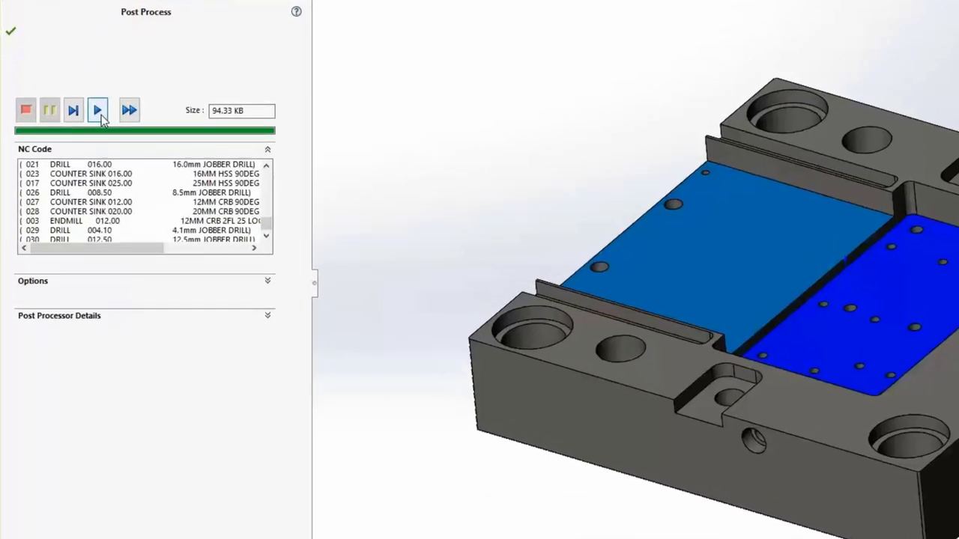
Enable opening the G-code file in CAMWorks NC Editor, check the post processor details, rerun the posting and finish it
left_click(43, 282)
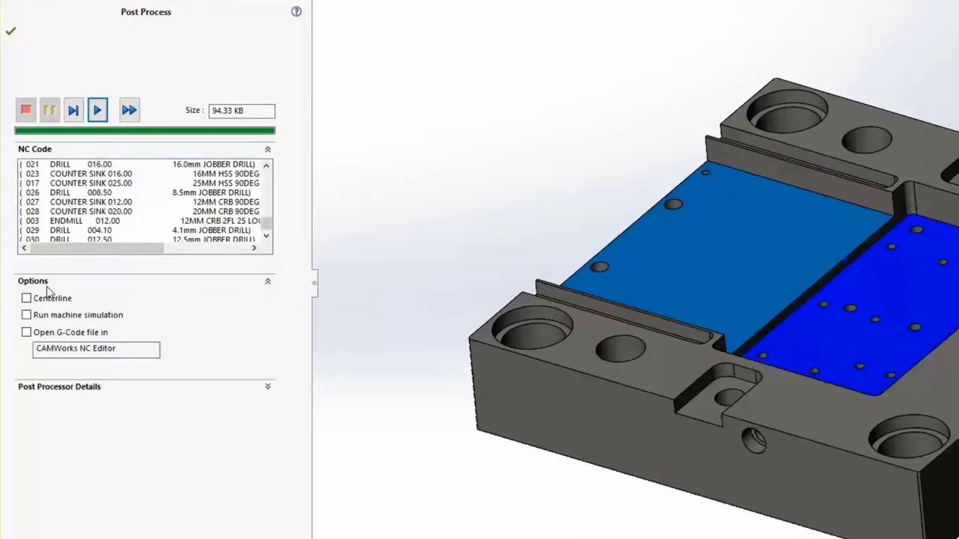
left_click(54, 333)
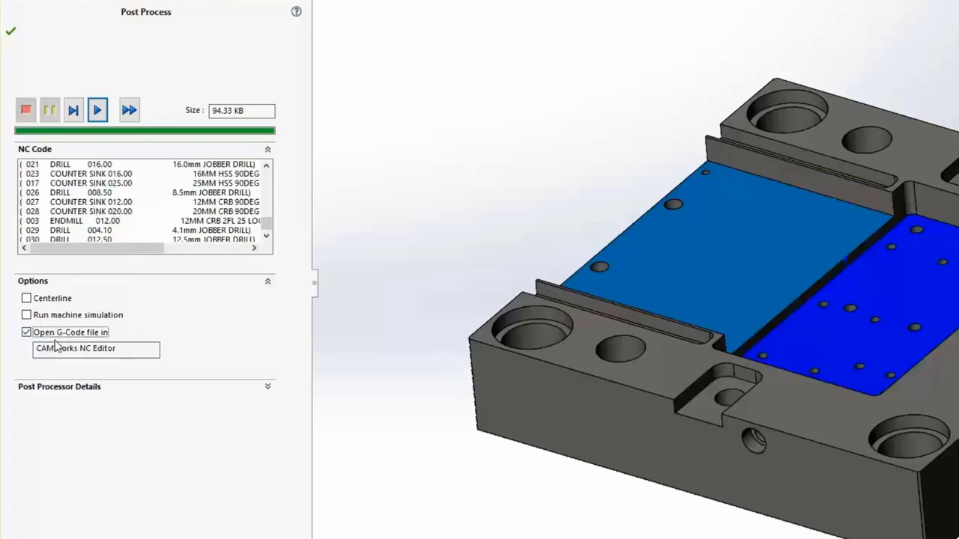
left_click(168, 395)
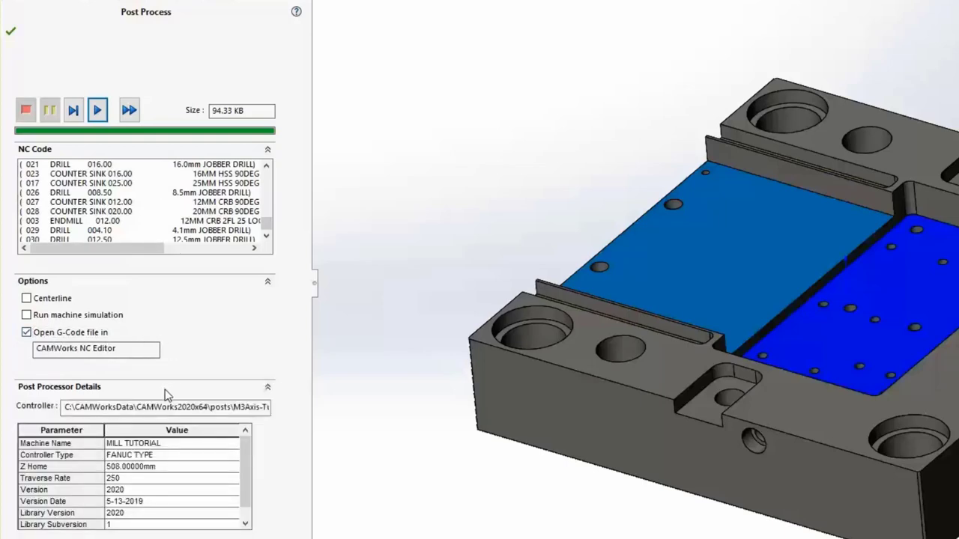
left_click(98, 113)
left_click(11, 31)
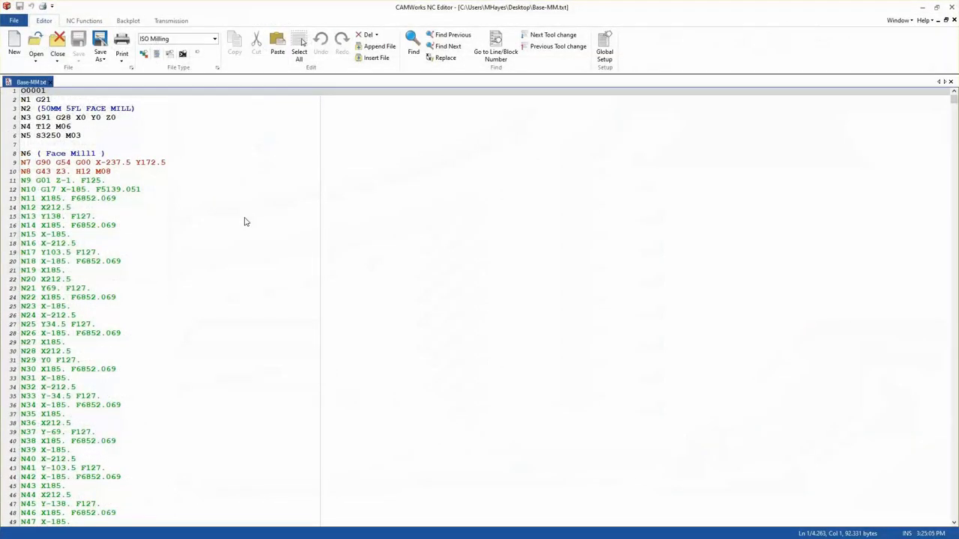
Review the G-code of Base-MM.txt and its backplotted toolpath in CAMWorks NC Editor, and close the editor
scroll(200, 187, "down", 16)
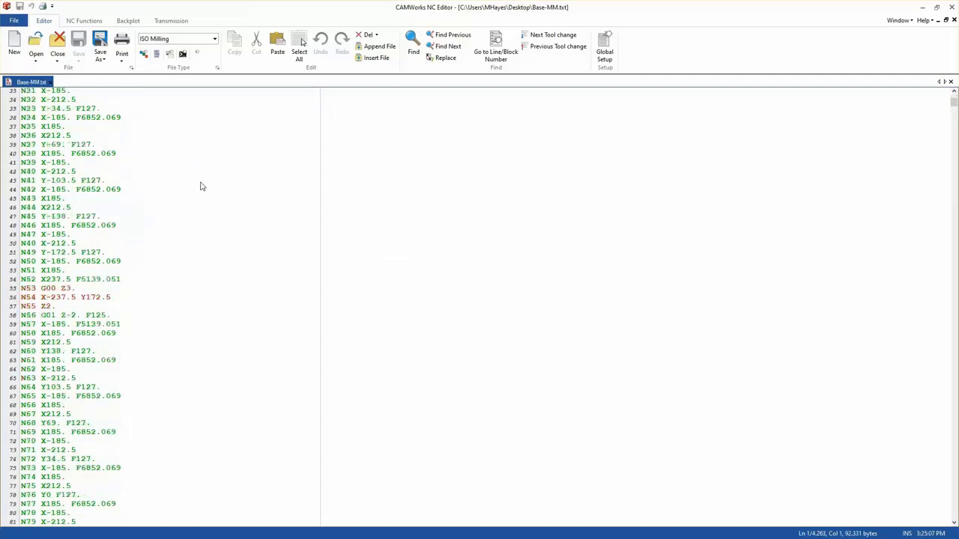
scroll(200, 187, "down", 20)
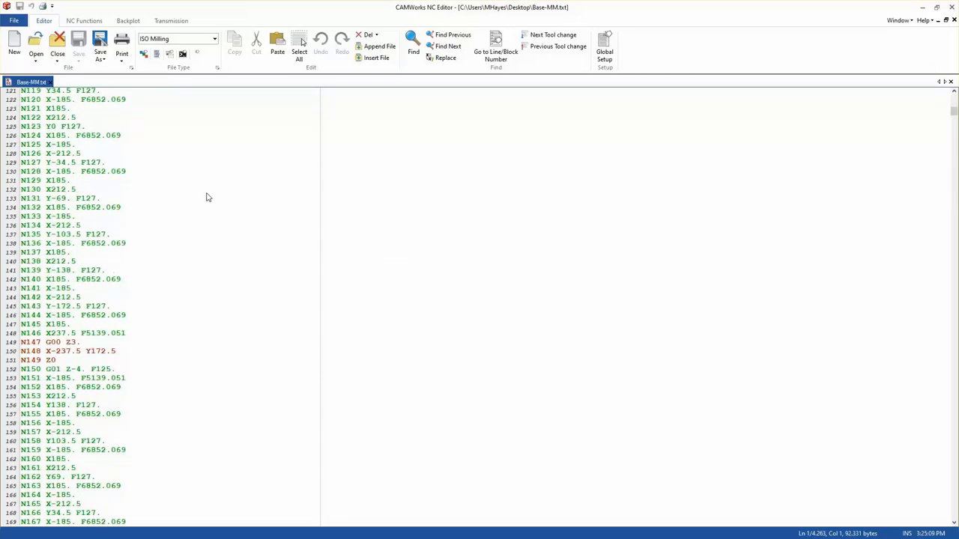
left_click(129, 22)
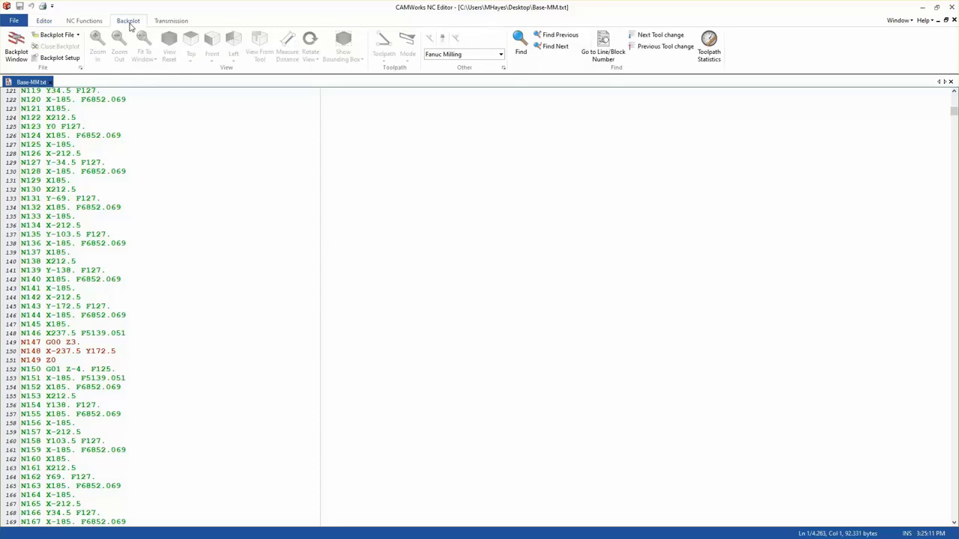
left_click(17, 51)
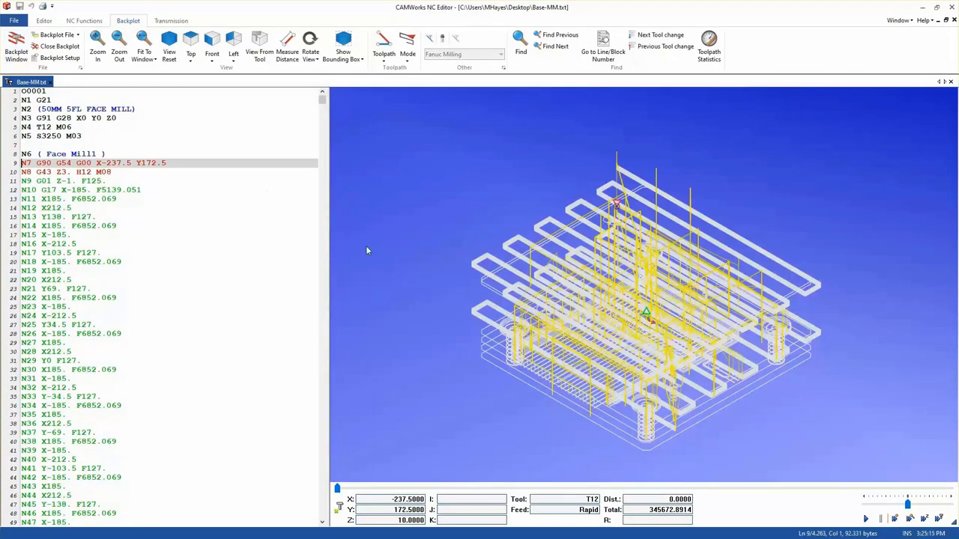
mouse_move(403, 315)
left_mouse_down()
mouse_move(394, 232)
mouse_move(408, 300)
left_mouse_up()
left_click(48, 93)
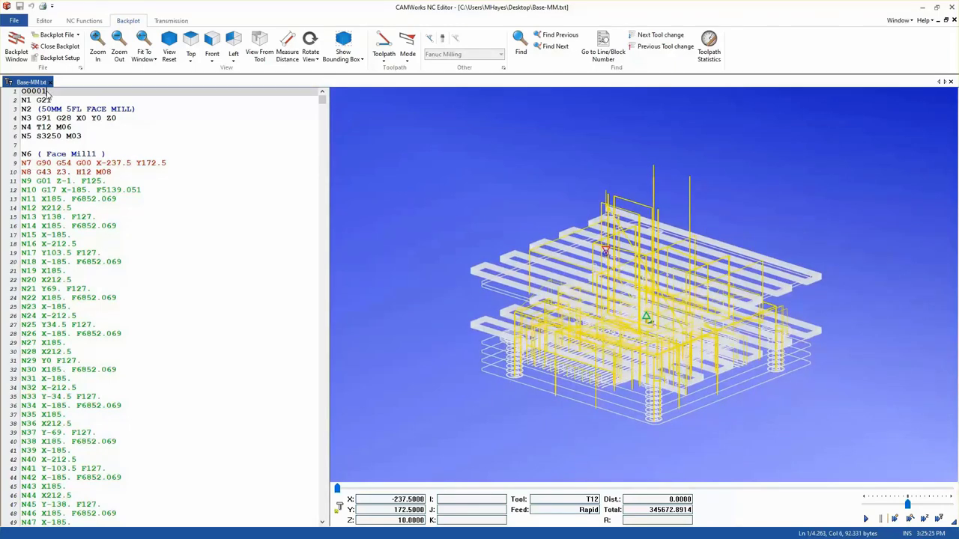
left_click(952, 7)
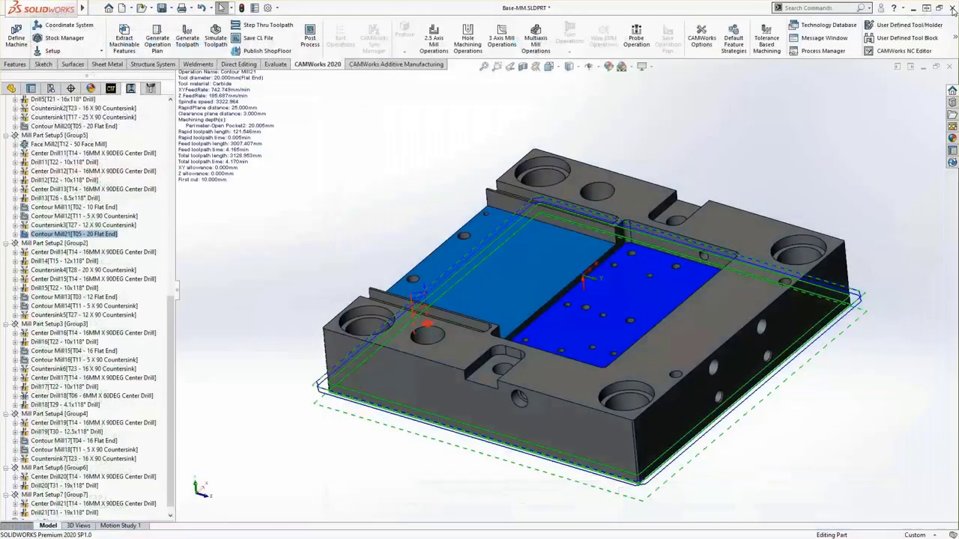